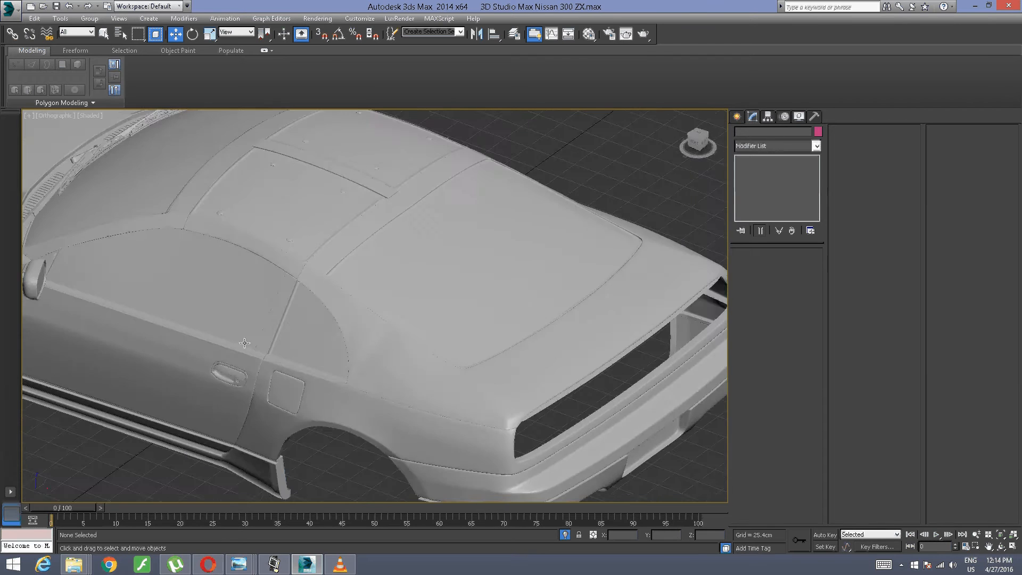
Step: Examine the car's rear end and tail-light opening from several angles
{"action": "scroll", "coordinate": [360, 286], "scroll_direction": "up", "scroll_amount": 5}
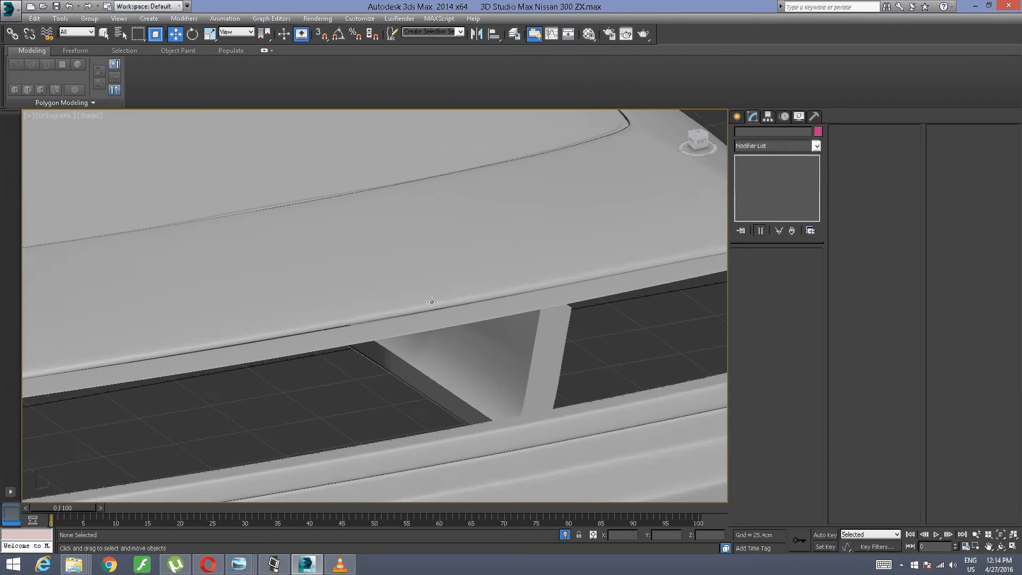
{"action": "scroll", "coordinate": [360, 286], "scroll_direction": "down", "scroll_amount": 4}
{"action": "left_click", "coordinate": [273, 564]}
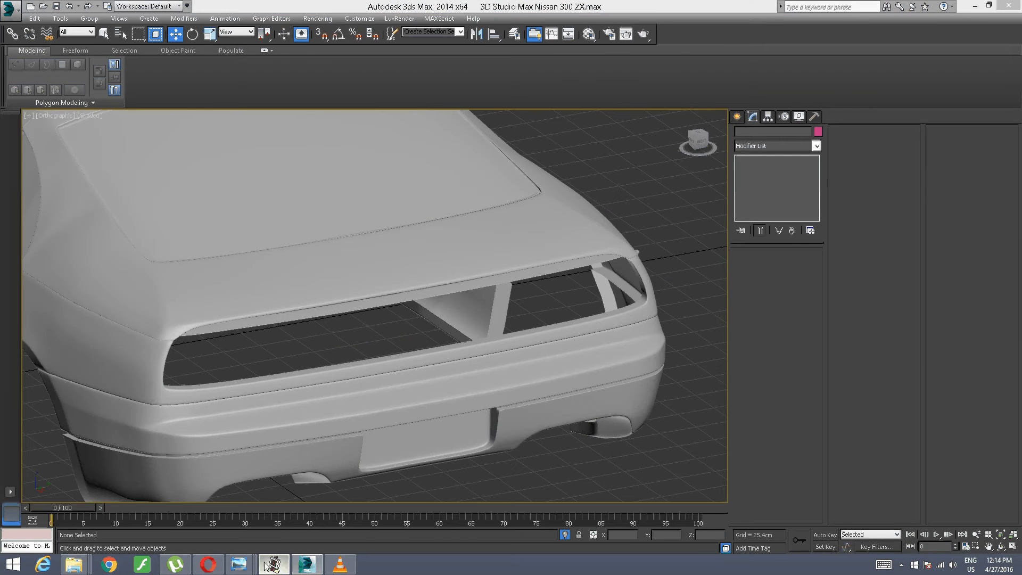
{"action": "left_click", "coordinate": [273, 564]}
{"action": "scroll", "coordinate": [122, 247], "scroll_direction": "up", "scroll_amount": 4}
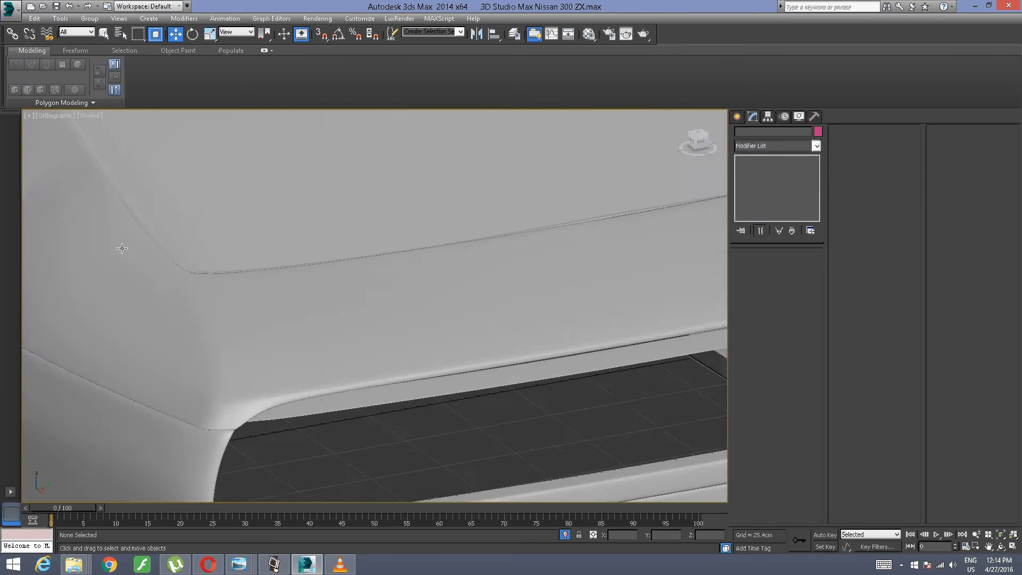
{"action": "middle_click_drag", "start_coordinate": [178, 267], "coordinate": [235, 237], "text": "alt"}
{"action": "middle_click_drag", "start_coordinate": [370, 210], "coordinate": [23, 320], "text": "alt"}
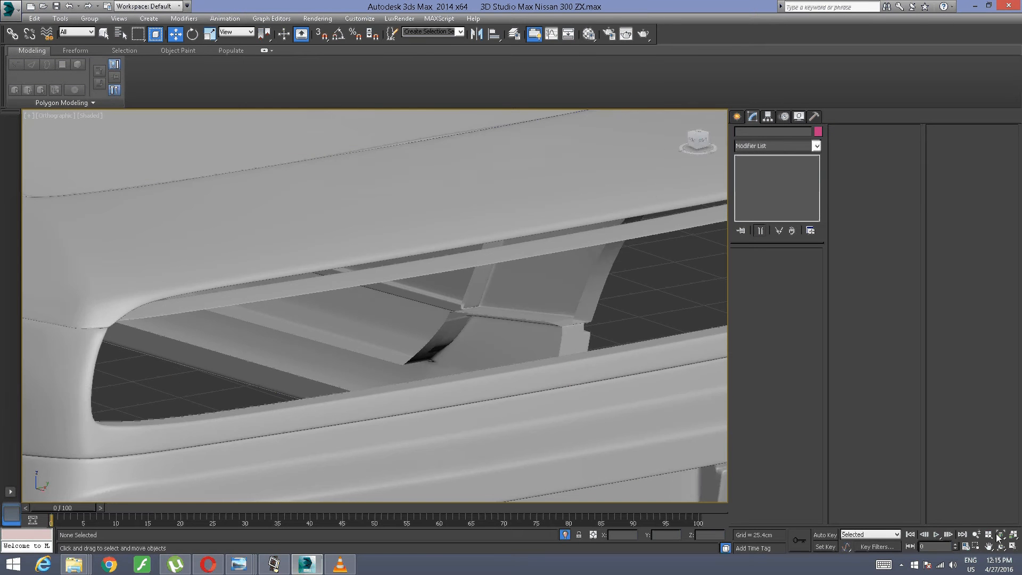
{"action": "left_click", "coordinate": [274, 564]}
{"action": "mouse_move", "coordinate": [245, 559]}
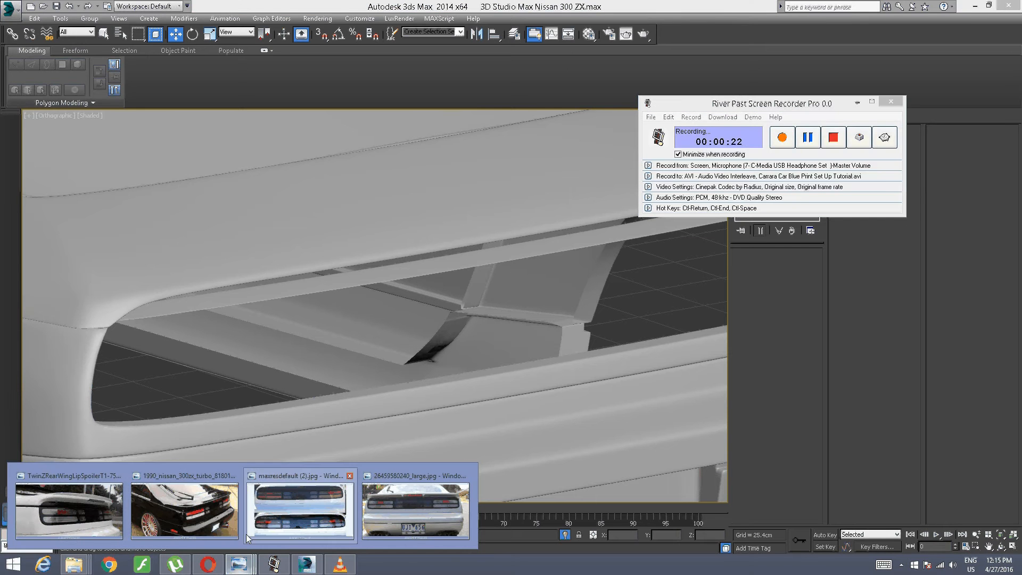
{"action": "left_click", "coordinate": [453, 506]}
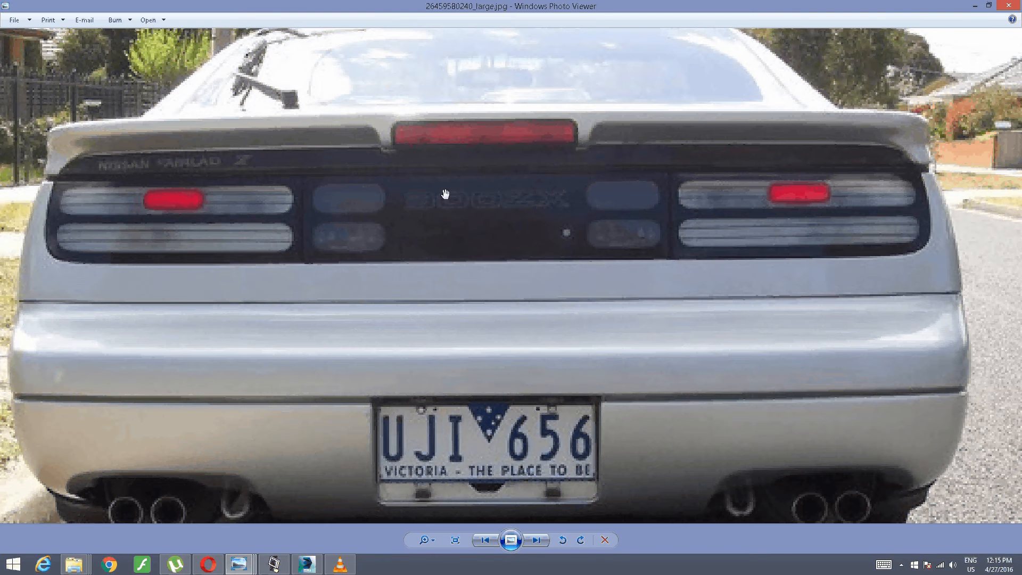
{"action": "left_click", "coordinate": [306, 564]}
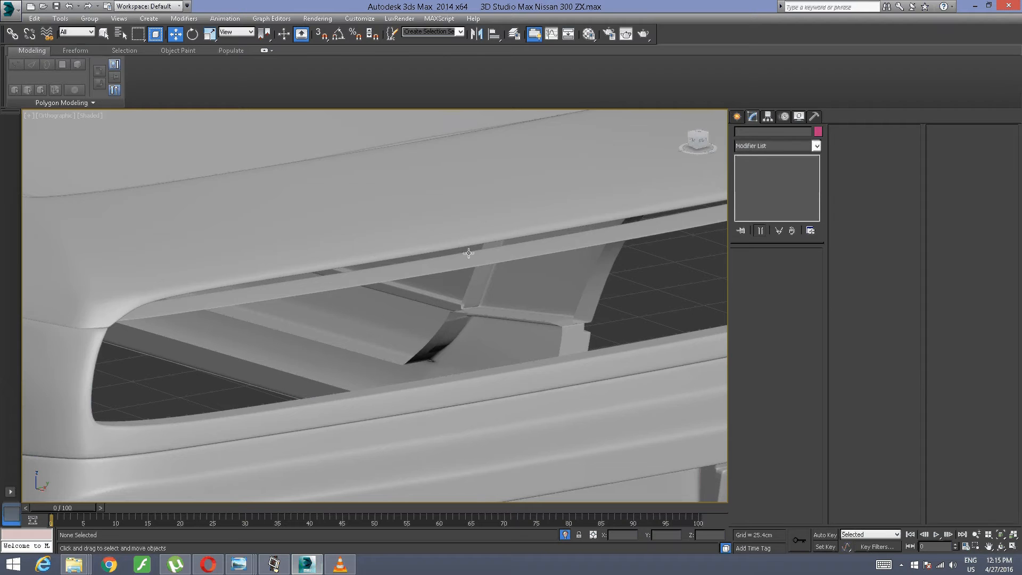
Step: Unhide the blueprint reference planes around the car body
{"action": "middle_click_drag", "start_coordinate": [513, 249], "coordinate": [508, 281], "text": "alt"}
{"action": "scroll", "coordinate": [432, 288], "scroll_direction": "down", "scroll_amount": 2}
{"action": "scroll", "coordinate": [508, 281], "scroll_direction": "up", "scroll_amount": 2}
{"action": "right_click", "coordinate": [455, 298]}
{"action": "left_click", "coordinate": [482, 257]}
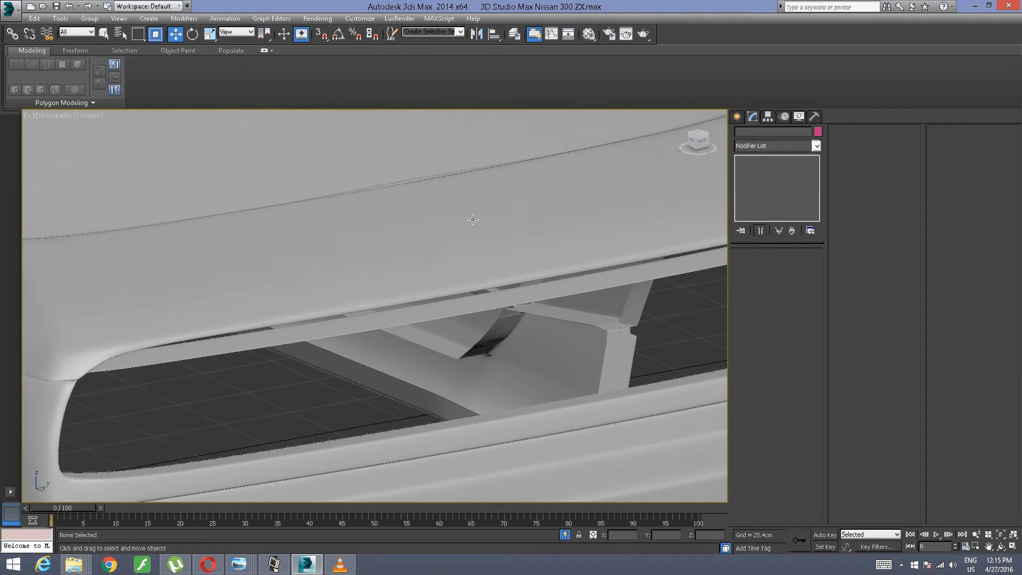
{"action": "middle_click_drag", "start_coordinate": [425, 313], "coordinate": [287, 277], "text": "alt"}
{"action": "scroll", "coordinate": [320, 322], "scroll_direction": "up", "scroll_amount": 3}
{"action": "middle_click_drag", "start_coordinate": [287, 276], "coordinate": [159, 195]}
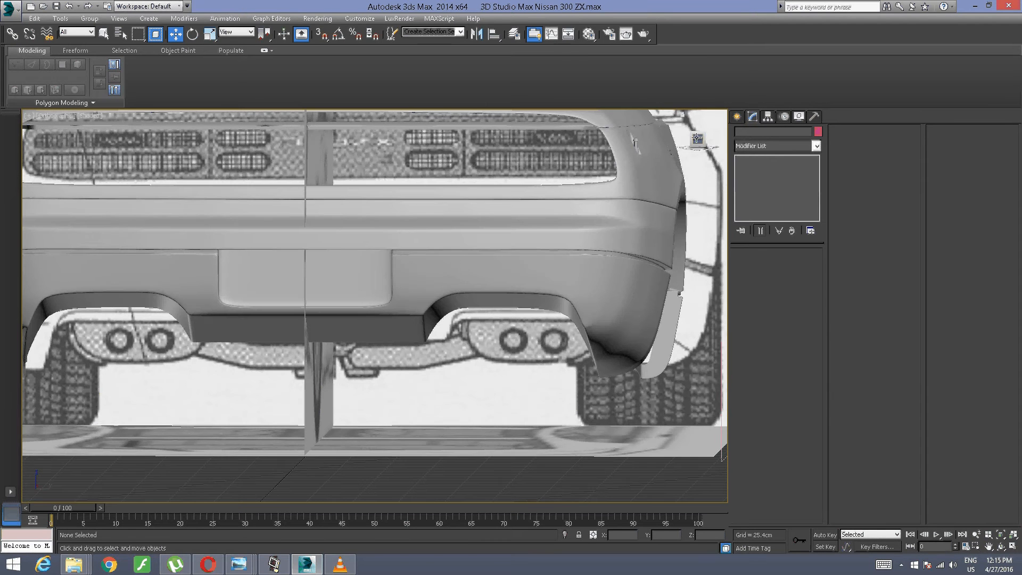
Step: Examine how the tail-light opening lines up with the rear blueprint in the Right view and in an angled view
{"action": "left_click", "coordinate": [697, 140]}
{"action": "scroll", "coordinate": [147, 152], "scroll_direction": "up", "scroll_amount": 2}
{"action": "middle_click_drag", "start_coordinate": [147, 152], "coordinate": [346, 233]}
{"action": "scroll", "coordinate": [278, 233], "scroll_direction": "up", "scroll_amount": 2}
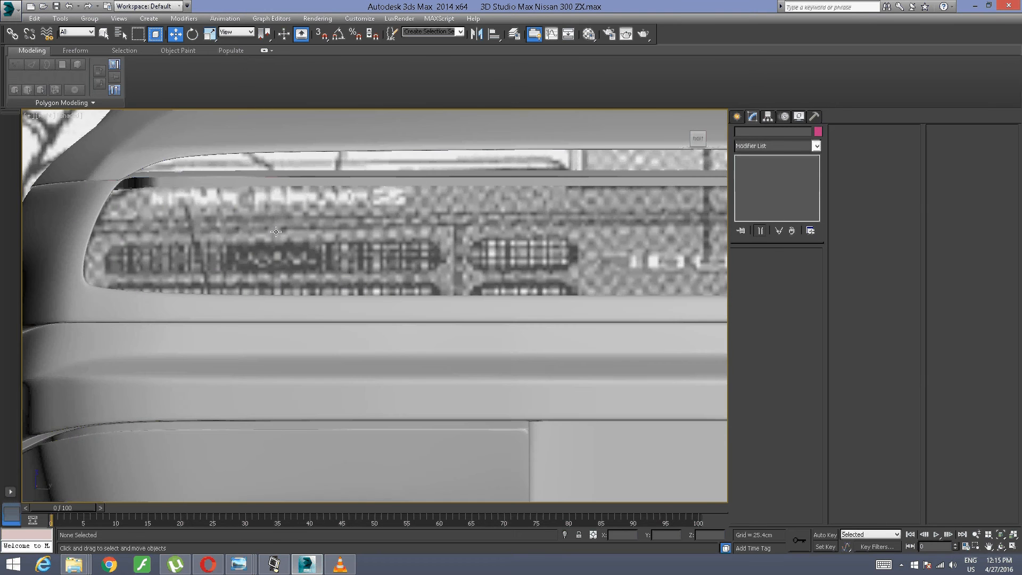
{"action": "middle_click_drag", "start_coordinate": [278, 233], "coordinate": [309, 253]}
{"action": "scroll", "coordinate": [435, 235], "scroll_direction": "down", "scroll_amount": 2}
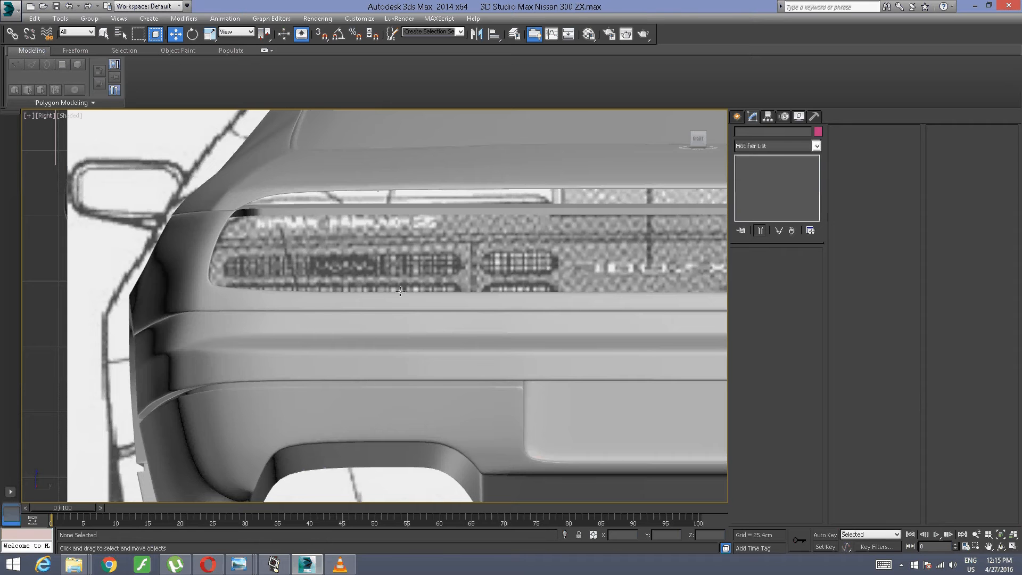
{"action": "middle_click_drag", "start_coordinate": [396, 295], "coordinate": [69, 160], "text": "alt"}
{"action": "scroll", "coordinate": [308, 190], "scroll_direction": "down", "scroll_amount": 2}
{"action": "scroll", "coordinate": [308, 190], "scroll_direction": "up", "scroll_amount": 2}
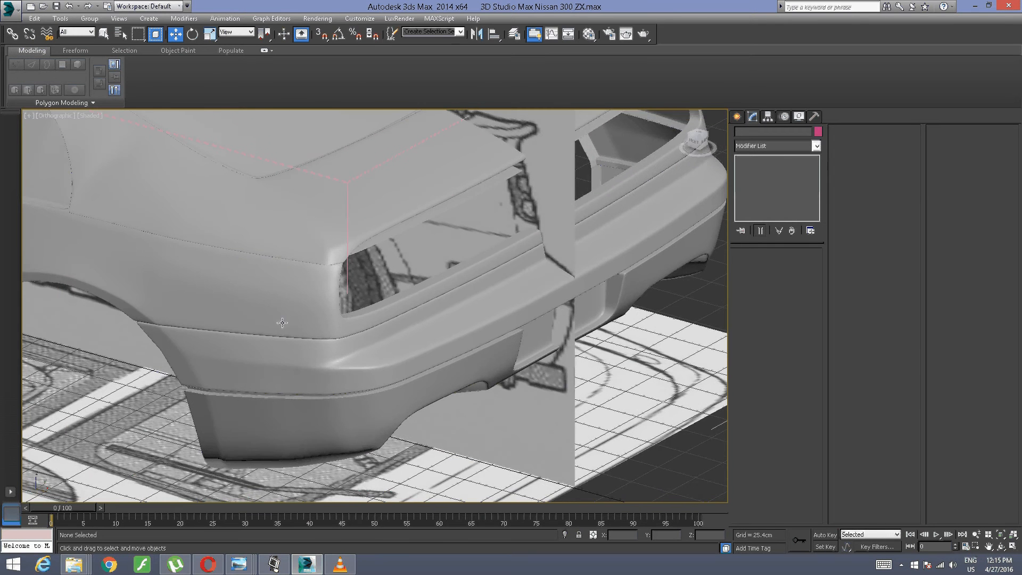
Step: Make the rear deck panel and the rear side body panel semi-transparent by setting their object visibility to 0.3
{"action": "left_click", "coordinate": [275, 323]}
{"action": "left_click", "coordinate": [289, 250]}
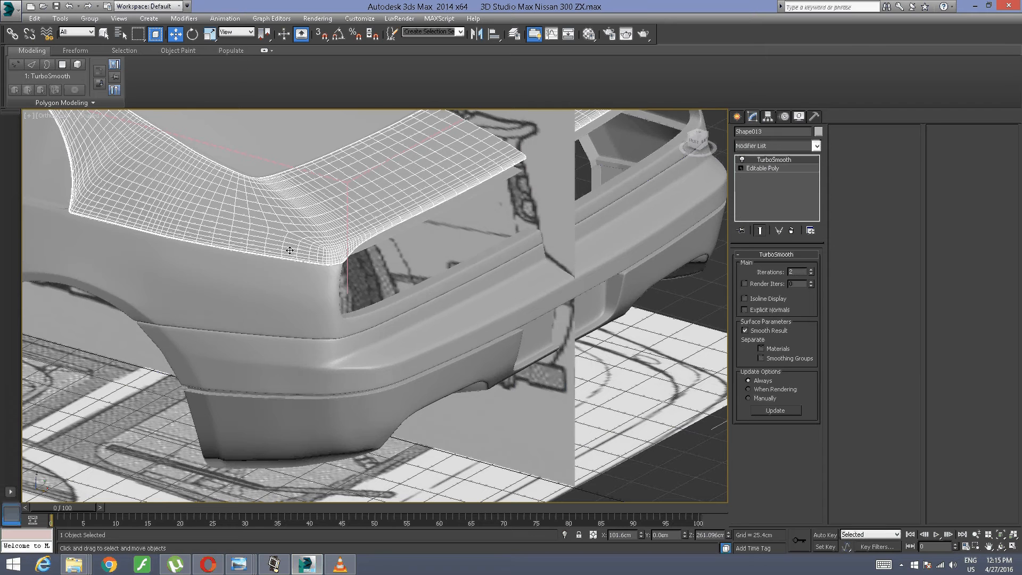
{"action": "left_click", "coordinate": [280, 280], "text": "ctrl"}
{"action": "right_click", "coordinate": [281, 280]}
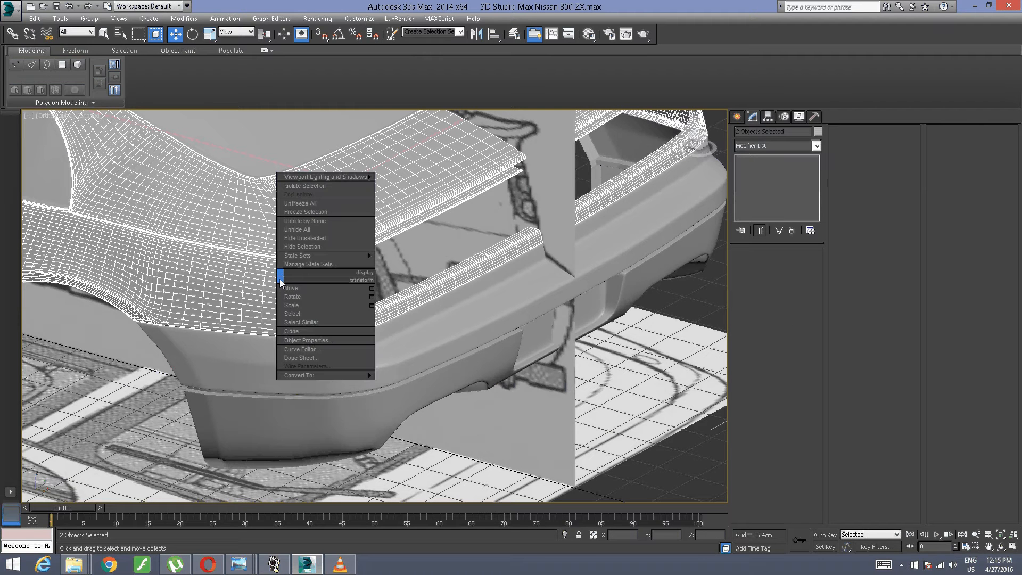
{"action": "left_click", "coordinate": [312, 340]}
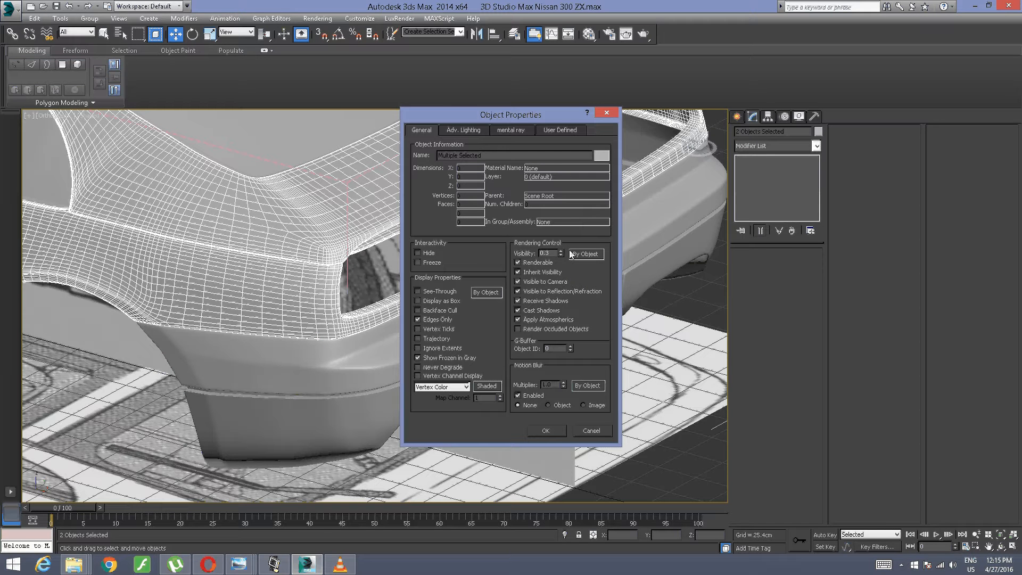
{"action": "left_click", "coordinate": [546, 430]}
Step: In Edge mode of the rear side body panel, select the edges along the lower lip of the tail-light opening up to the centre
{"action": "middle_click_drag", "start_coordinate": [495, 356], "coordinate": [418, 348], "text": "alt"}
{"action": "middle_click_drag", "start_coordinate": [114, 247], "coordinate": [478, 161]}
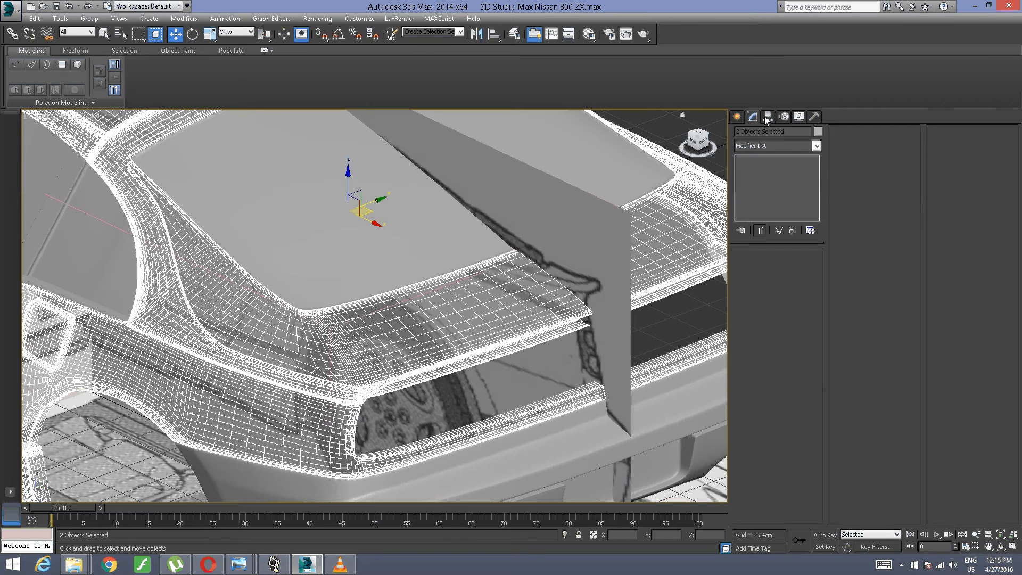
{"action": "left_click", "coordinate": [449, 350]}
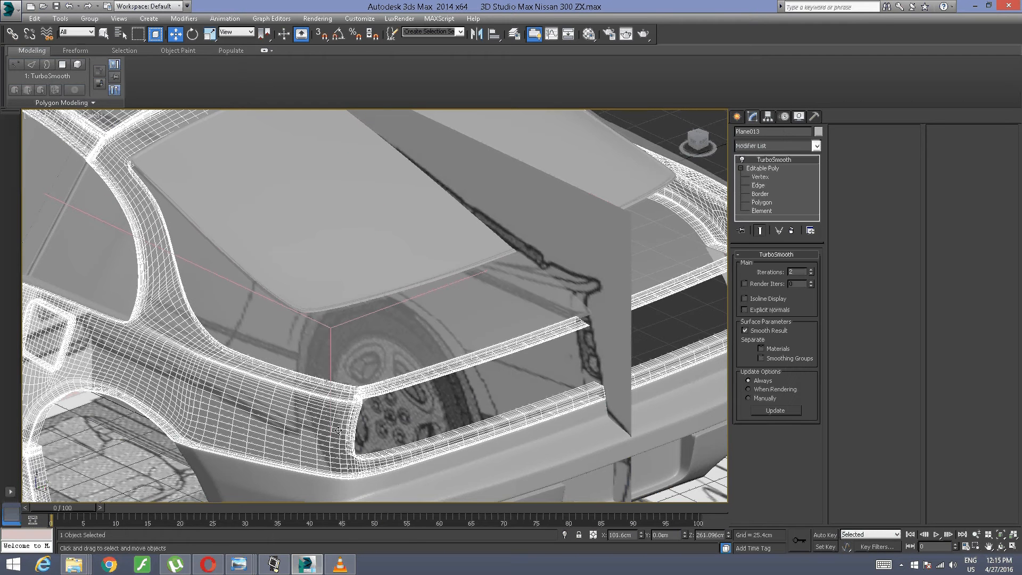
{"action": "left_click", "coordinate": [758, 186]}
{"action": "middle_click_drag", "start_coordinate": [399, 332], "coordinate": [257, 297], "text": "alt"}
{"action": "scroll", "coordinate": [317, 375], "scroll_direction": "up", "scroll_amount": 5}
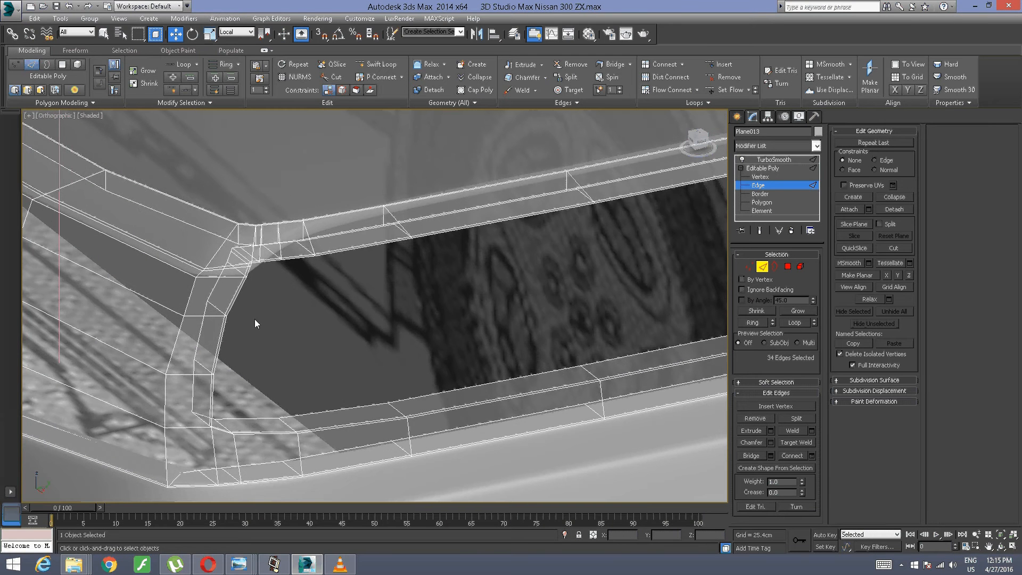
{"action": "left_click", "coordinate": [257, 433], "text": "ctrl"}
{"action": "left_click", "coordinate": [389, 424], "text": "ctrl"}
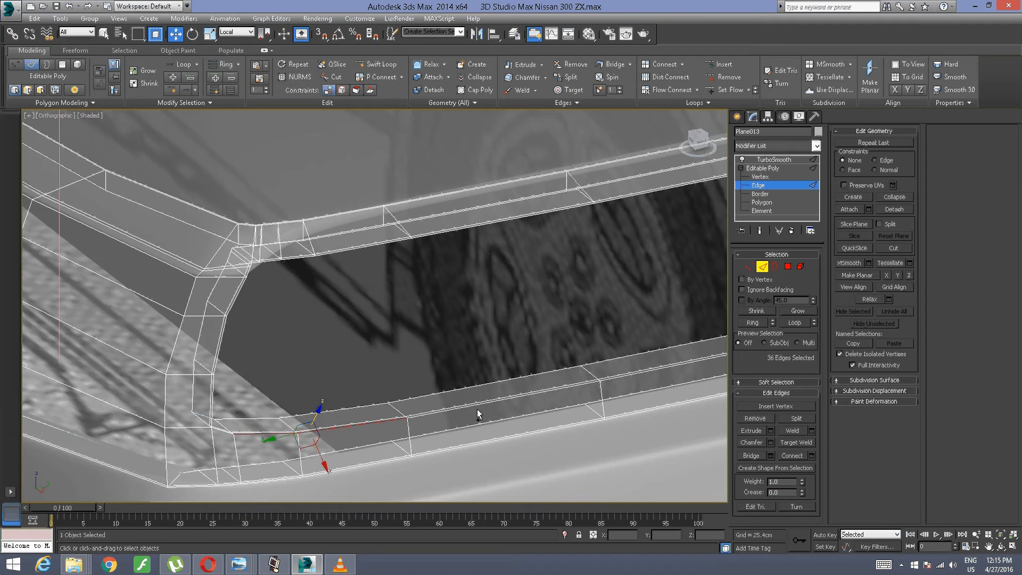
{"action": "left_click", "coordinate": [477, 405], "text": "ctrl"}
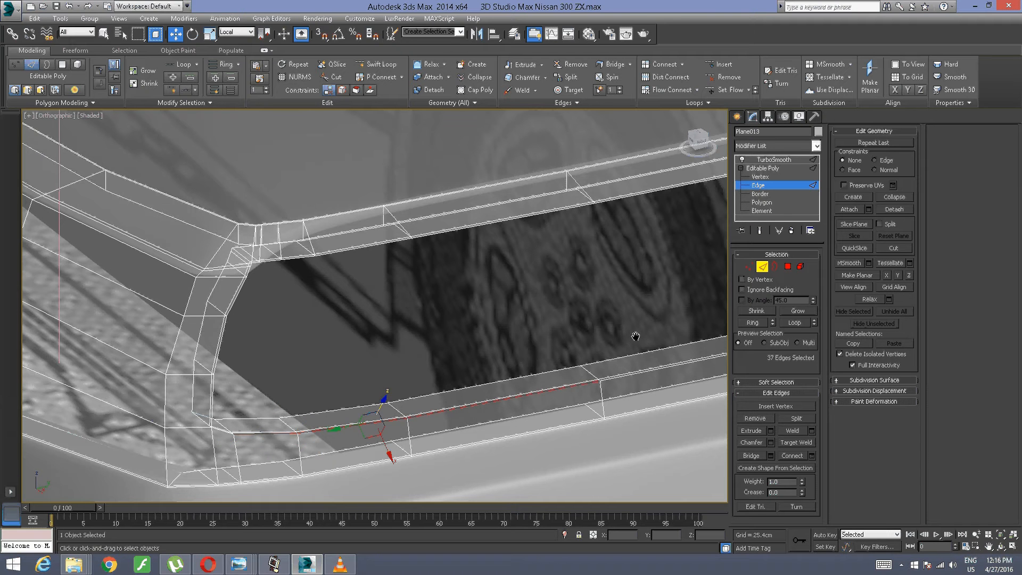
{"action": "middle_click_drag", "start_coordinate": [635, 336], "coordinate": [273, 375]}
{"action": "left_click", "coordinate": [341, 396], "text": "ctrl"}
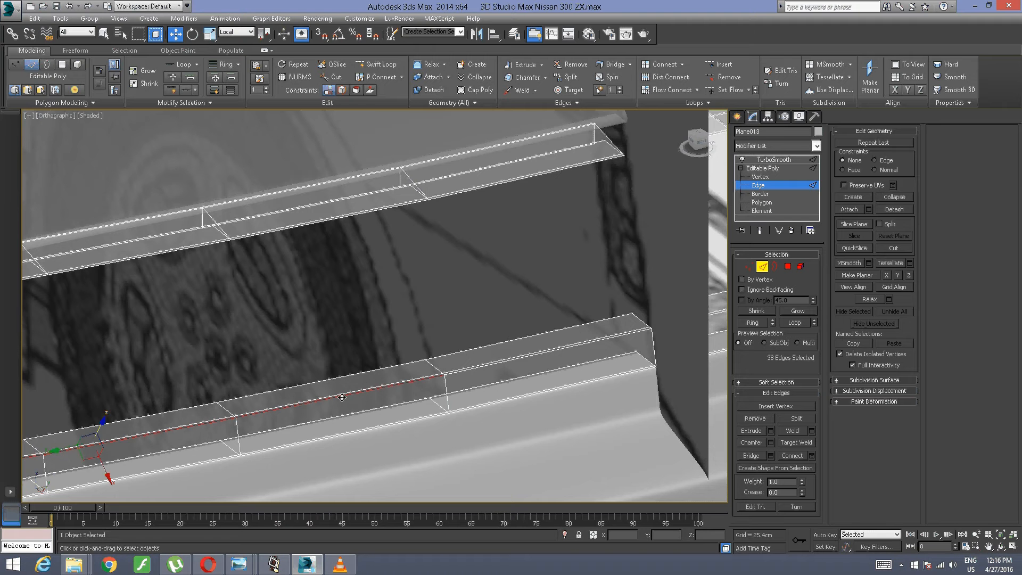
{"action": "left_click", "coordinate": [548, 352], "text": "ctrl"}
Step: Add the edges around the lower outer corner and up the side of the tail-light opening to the selection
{"action": "middle_click_drag", "start_coordinate": [548, 352], "coordinate": [412, 361]}
{"action": "scroll", "coordinate": [413, 360], "scroll_direction": "down", "scroll_amount": 4}
{"action": "middle_click_drag", "start_coordinate": [319, 280], "coordinate": [468, 308]}
{"action": "middle_click_drag", "start_coordinate": [239, 299], "coordinate": [535, 308]}
{"action": "scroll", "coordinate": [535, 308], "scroll_direction": "up", "scroll_amount": 2}
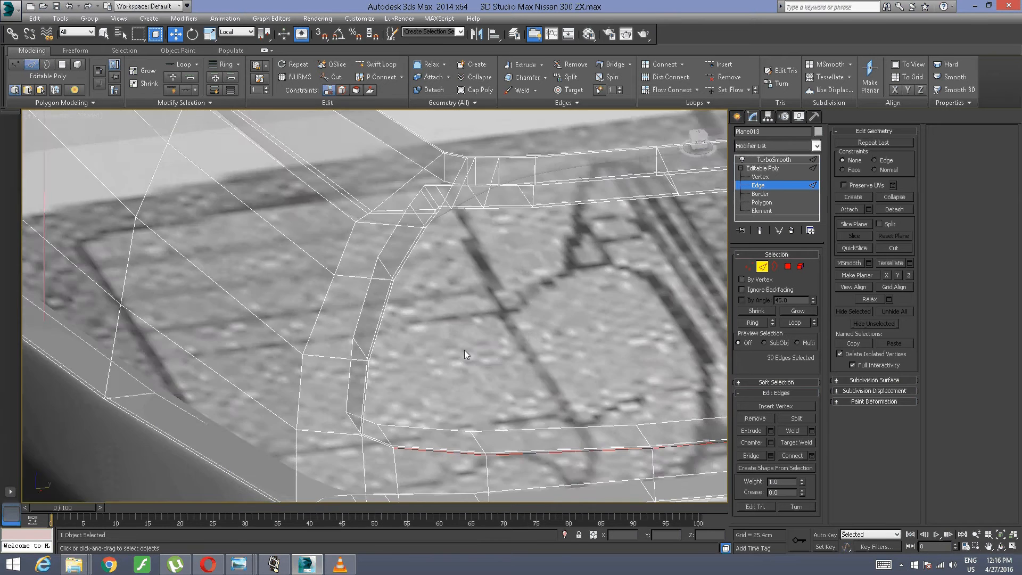
{"action": "middle_click_drag", "start_coordinate": [386, 392], "coordinate": [371, 346]}
{"action": "scroll", "coordinate": [370, 342], "scroll_direction": "up", "scroll_amount": 3}
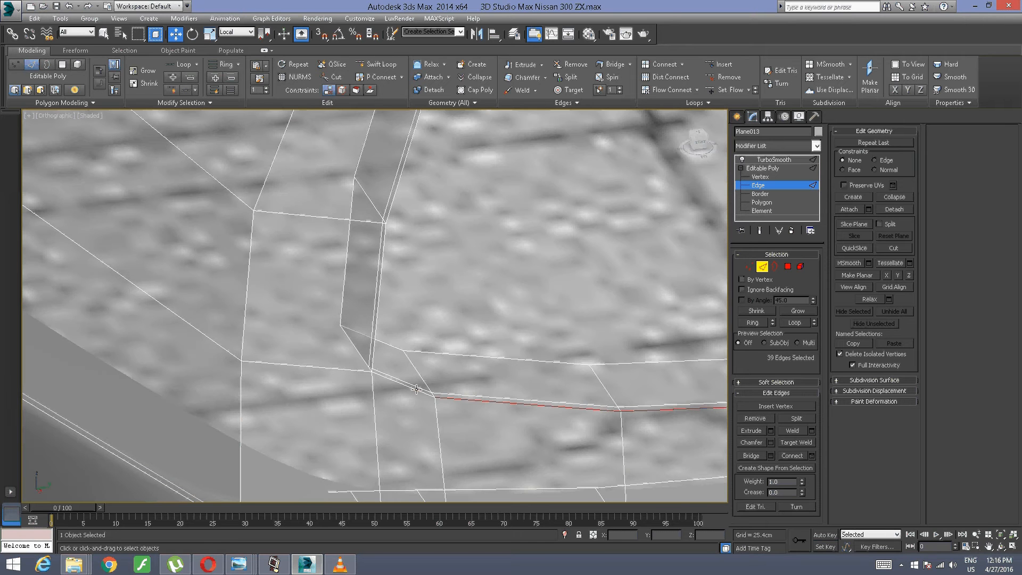
{"action": "left_click", "coordinate": [394, 374], "text": "ctrl"}
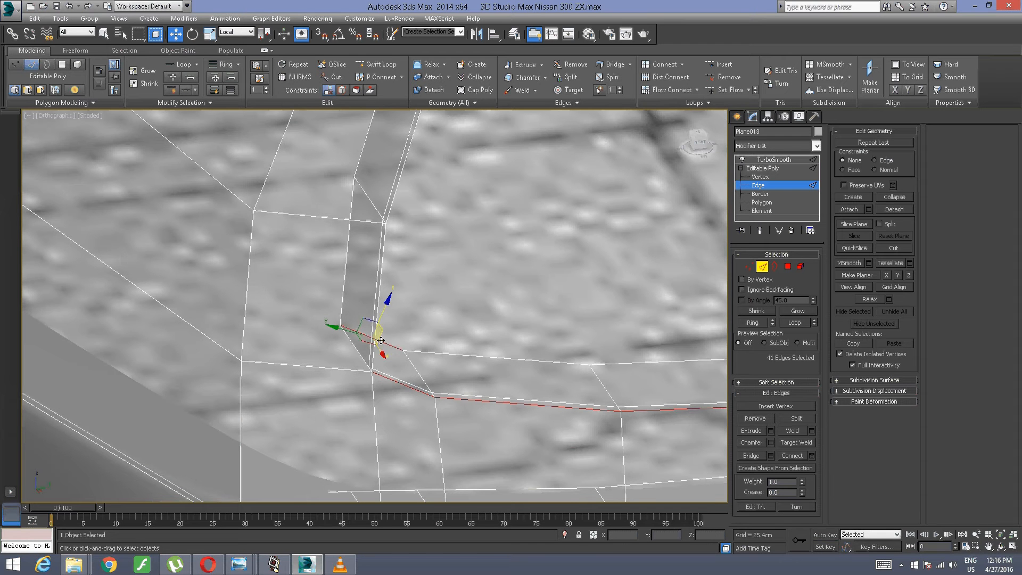
{"action": "left_click", "coordinate": [377, 347], "text": "ctrl"}
{"action": "middle_click_drag", "start_coordinate": [443, 121], "coordinate": [393, 366]}
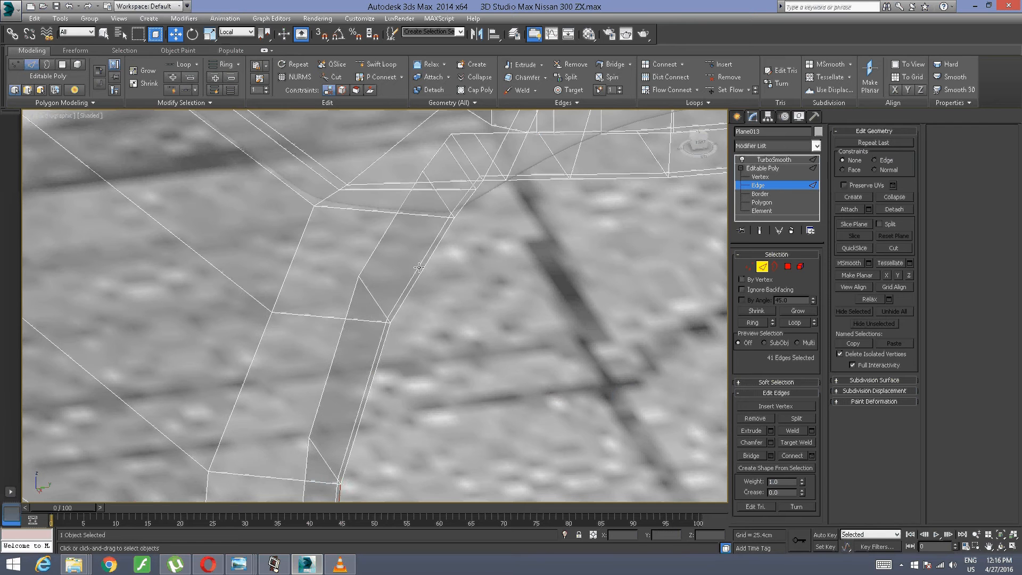
{"action": "left_click", "coordinate": [377, 367], "text": "ctrl"}
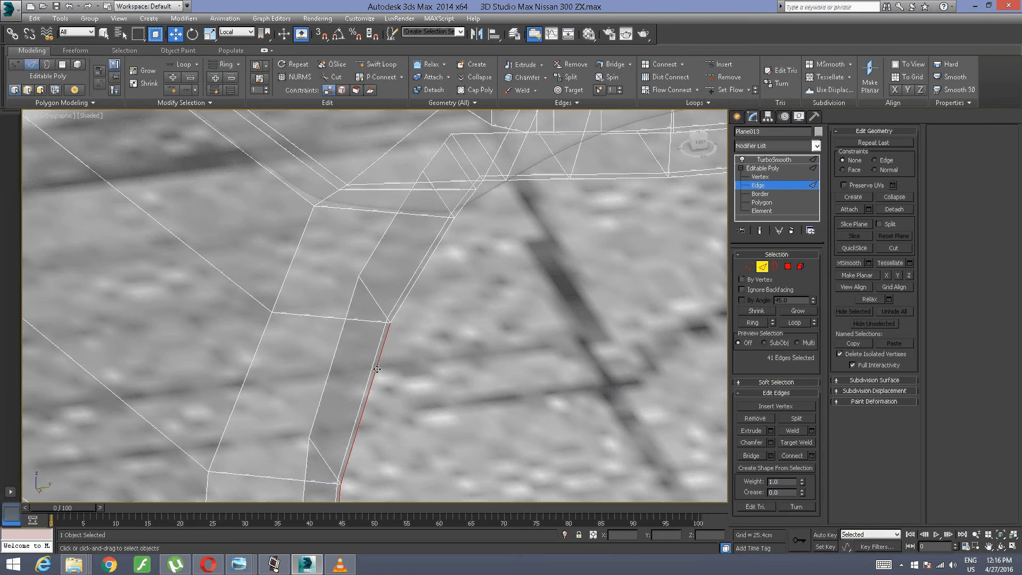
{"action": "left_click", "coordinate": [408, 300], "text": "ctrl"}
Step: Add the upper outer corner edges and the first top edges of the tail-light opening to the selection
{"action": "middle_click_drag", "start_coordinate": [471, 200], "coordinate": [407, 288]}
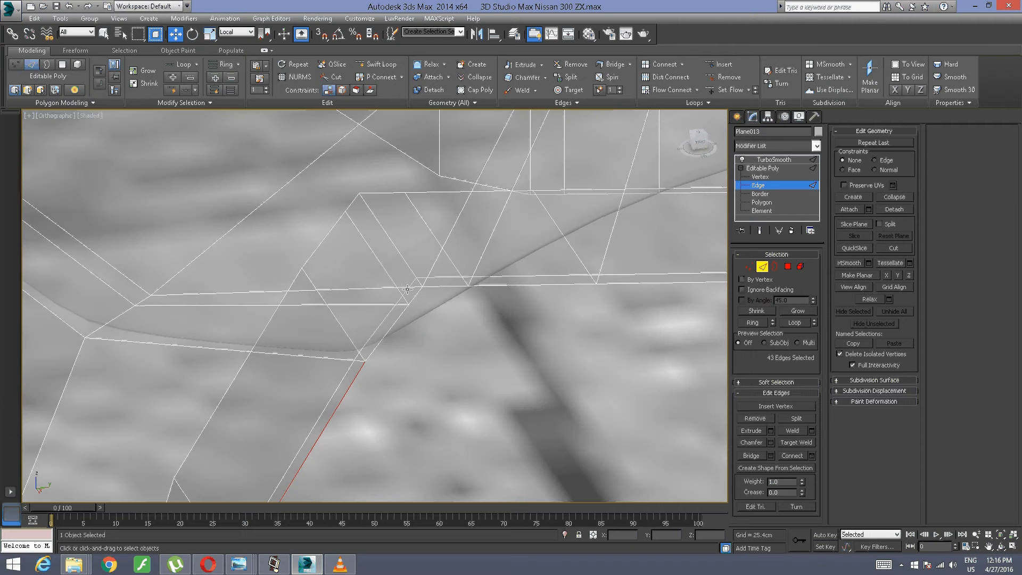
{"action": "left_click", "coordinate": [386, 332], "text": "ctrl"}
{"action": "left_click", "coordinate": [415, 295], "text": "ctrl"}
{"action": "scroll", "coordinate": [515, 288], "scroll_direction": "down", "scroll_amount": 8}
{"action": "middle_click_drag", "start_coordinate": [515, 289], "coordinate": [317, 110], "text": "alt"}
{"action": "scroll", "coordinate": [295, 231], "scroll_direction": "up", "scroll_amount": 5}
{"action": "middle_click_drag", "start_coordinate": [285, 250], "coordinate": [283, 223]}
{"action": "scroll", "coordinate": [266, 255], "scroll_direction": "up", "scroll_amount": 3}
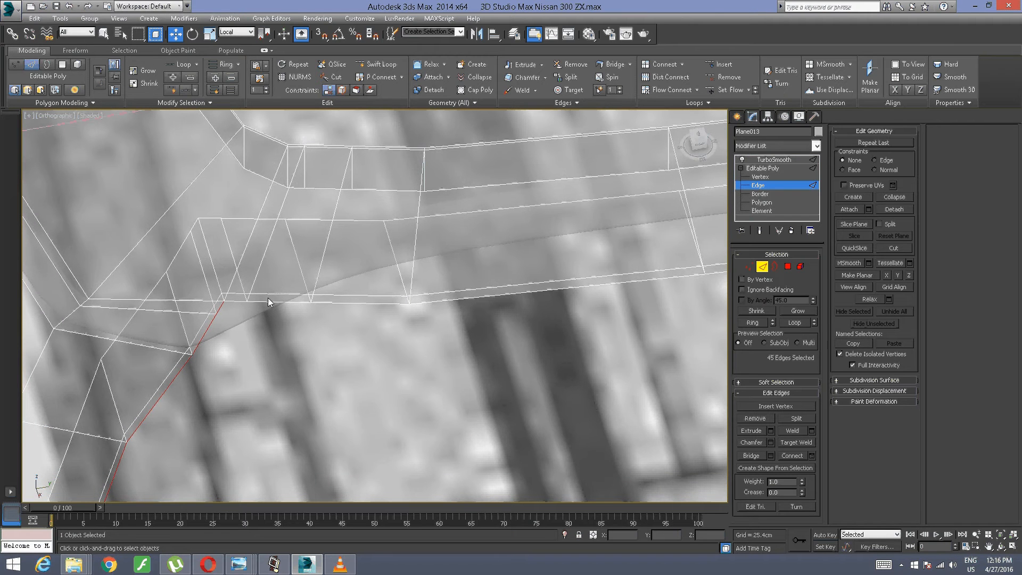
{"action": "left_click", "coordinate": [234, 299], "text": "ctrl"}
{"action": "left_click", "coordinate": [287, 302], "text": "ctrl"}
{"action": "scroll", "coordinate": [289, 322], "scroll_direction": "down", "scroll_amount": 6}
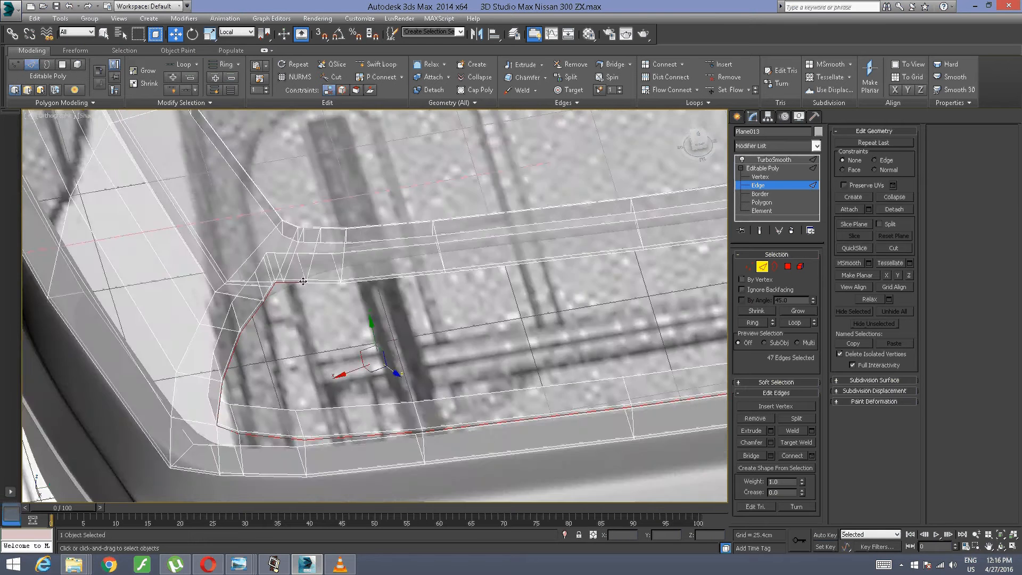
Step: Undo the last edge picks, reselect the short upper corner edges, and extend the selection along the top of the opening
{"action": "middle_click_drag", "start_coordinate": [288, 322], "coordinate": [114, 262], "text": "alt"}
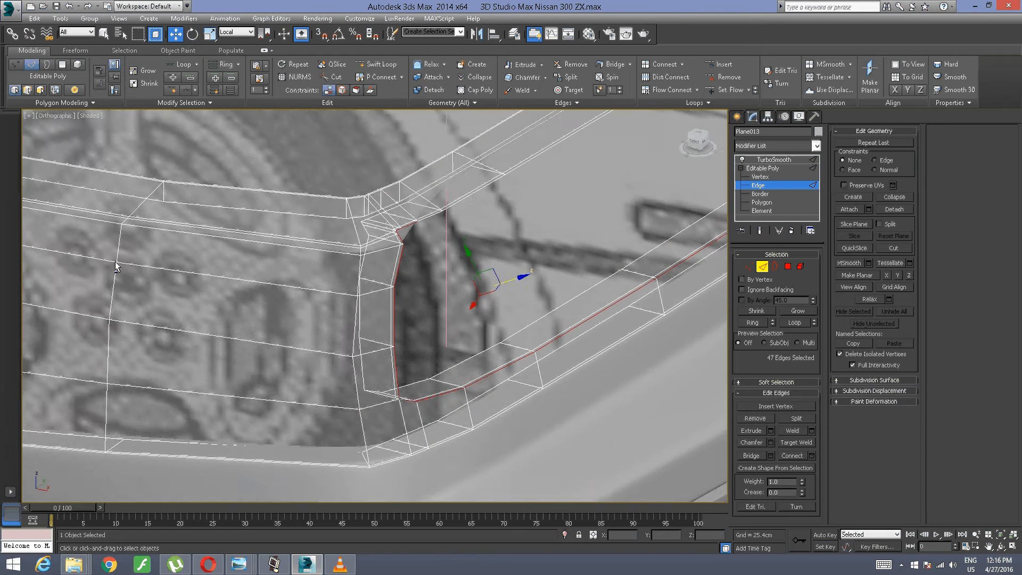
{"action": "scroll", "coordinate": [362, 237], "scroll_direction": "up", "scroll_amount": 4}
{"action": "middle_click_drag", "start_coordinate": [362, 237], "coordinate": [239, 301]}
{"action": "scroll", "coordinate": [238, 301], "scroll_direction": "up", "scroll_amount": 3}
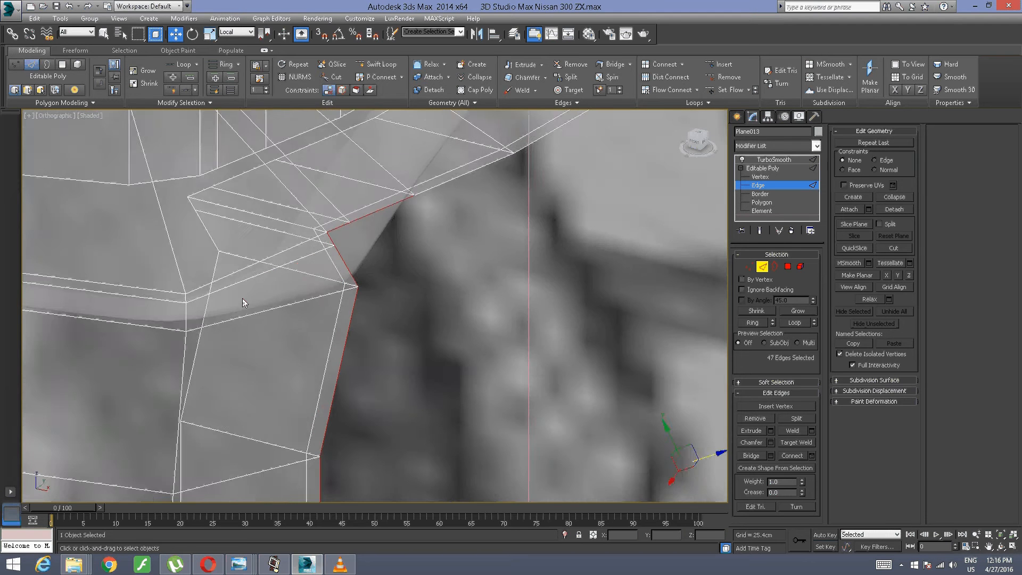
{"action": "middle_click_drag", "start_coordinate": [382, 247], "coordinate": [231, 362]}
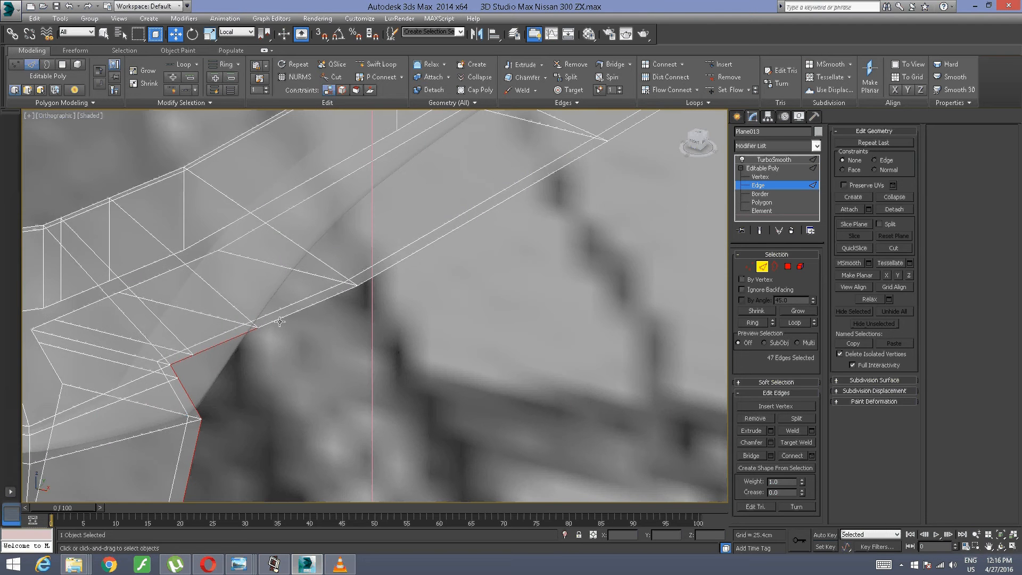
{"action": "key", "text": "ctrl+z"}
{"action": "key", "text": "ctrl+z"}
{"action": "left_click", "coordinate": [173, 368], "text": "ctrl"}
{"action": "left_click", "coordinate": [182, 359], "text": "ctrl"}
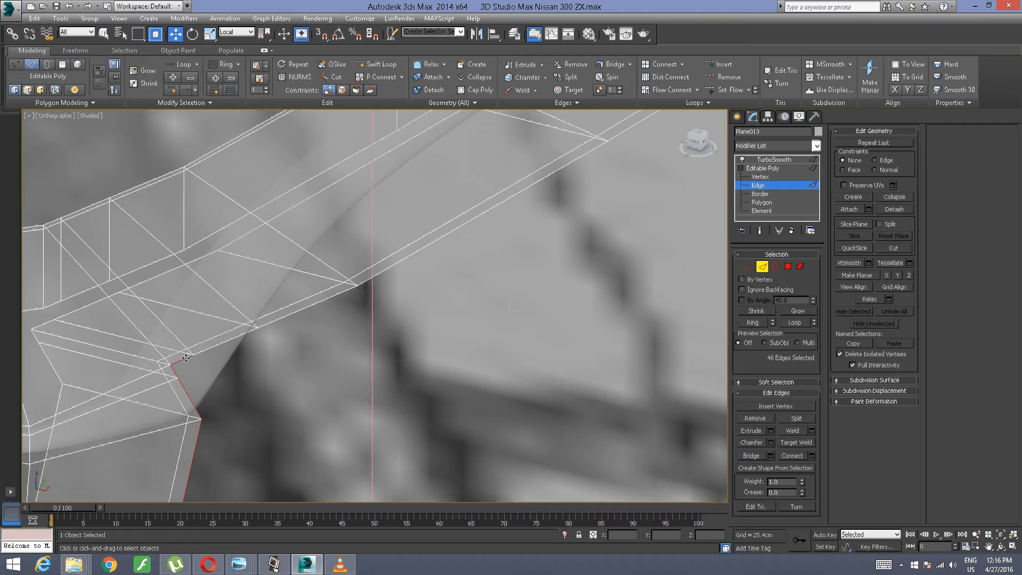
{"action": "left_click", "coordinate": [226, 344], "text": "ctrl"}
{"action": "left_click", "coordinate": [357, 288], "text": "ctrl"}
{"action": "middle_click_drag", "start_coordinate": [407, 284], "coordinate": [369, 314], "text": "ctrl"}
{"action": "left_click", "coordinate": [370, 314], "text": "ctrl"}
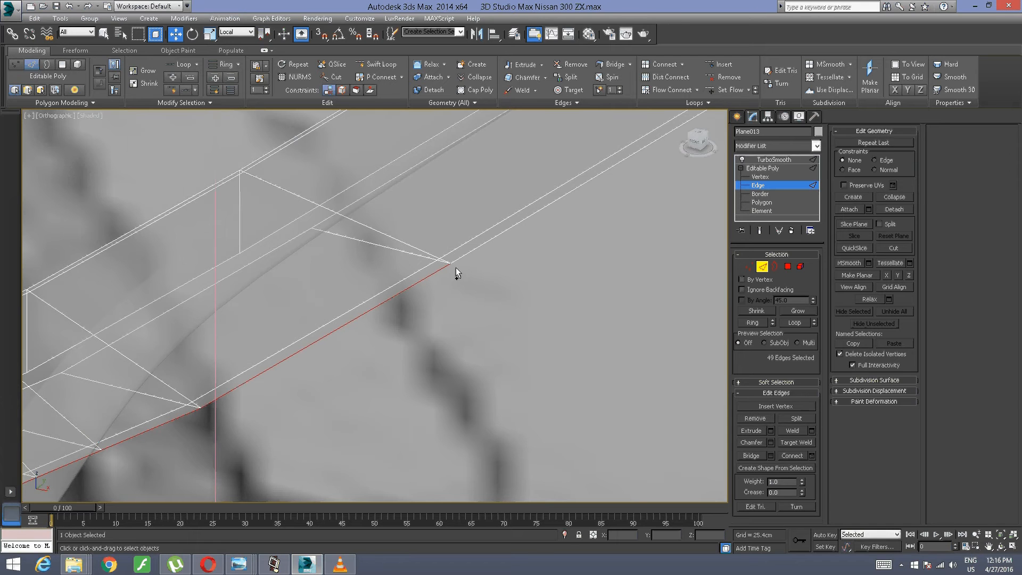
Step: Add the remaining edges along the top of the tail-light opening up to the car's centre line
{"action": "left_click", "coordinate": [471, 256], "text": "ctrl"}
{"action": "middle_click_drag", "start_coordinate": [621, 231], "coordinate": [251, 373]}
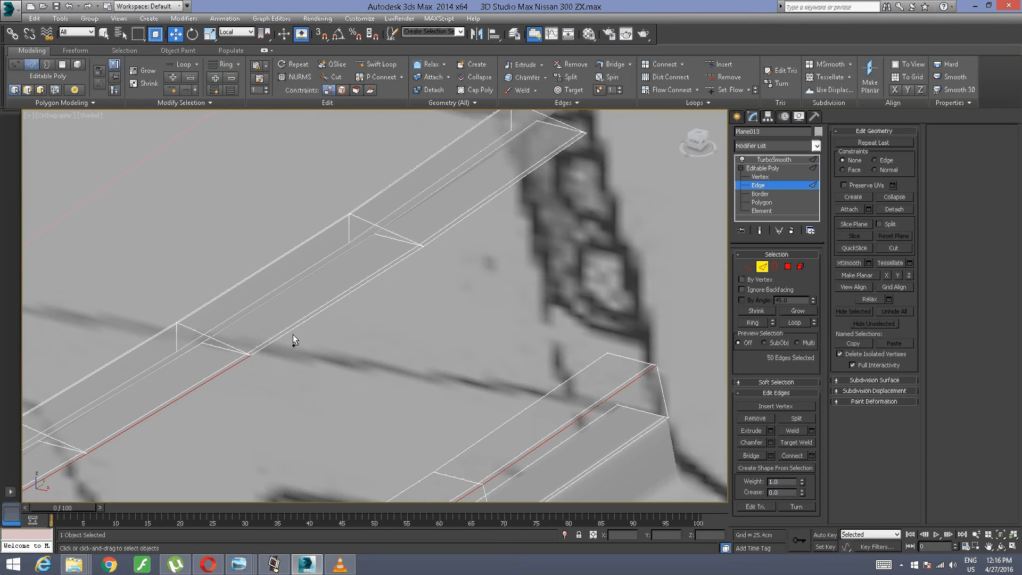
{"action": "left_click", "coordinate": [293, 333], "text": "ctrl"}
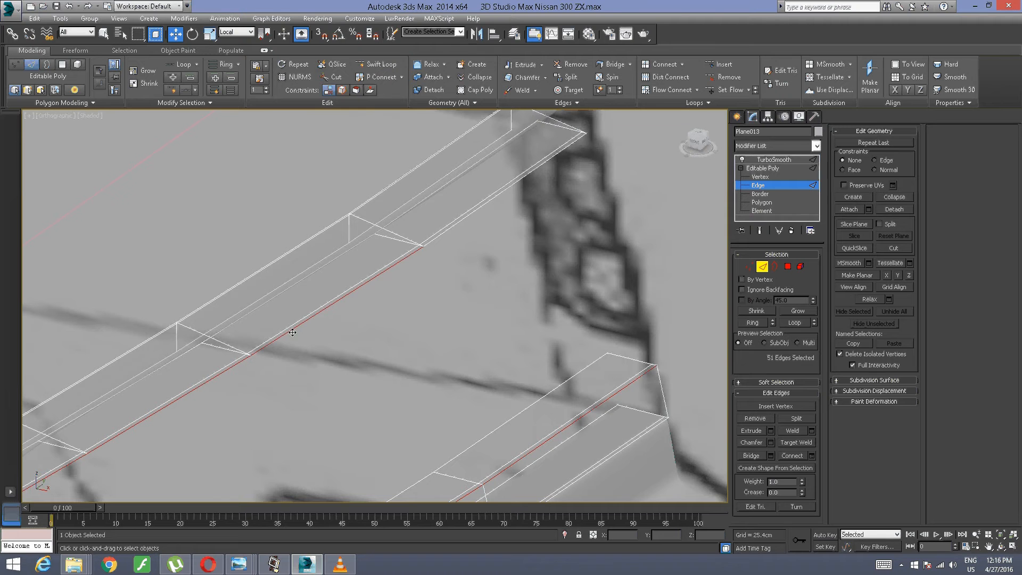
{"action": "left_click", "coordinate": [464, 218], "text": "ctrl"}
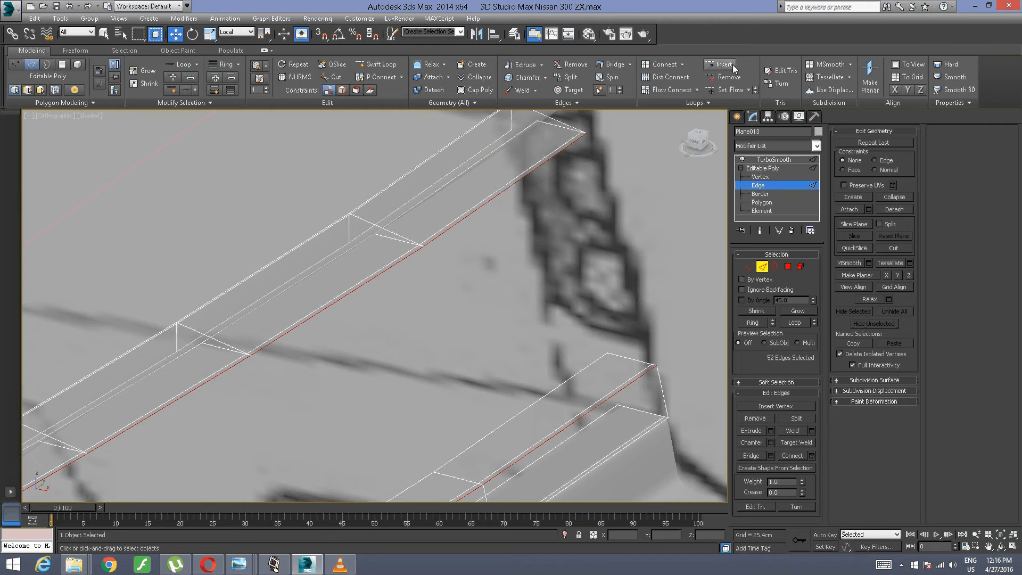
Step: Create a linear shape named Lights from the selected edges of the tail-light opening
{"action": "left_click", "coordinate": [579, 106]}
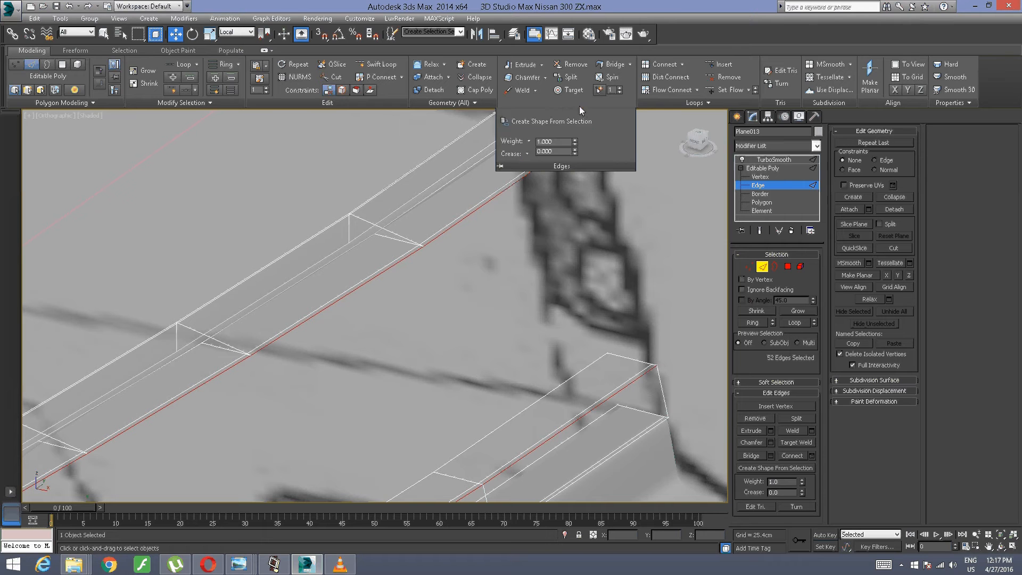
{"action": "left_click", "coordinate": [567, 121]}
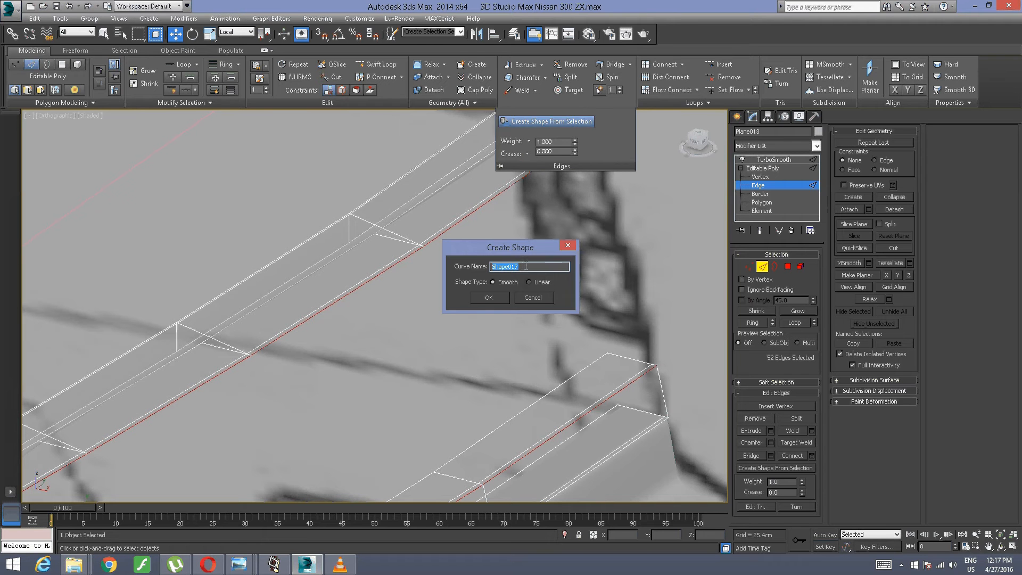
{"action": "left_click", "coordinate": [529, 283]}
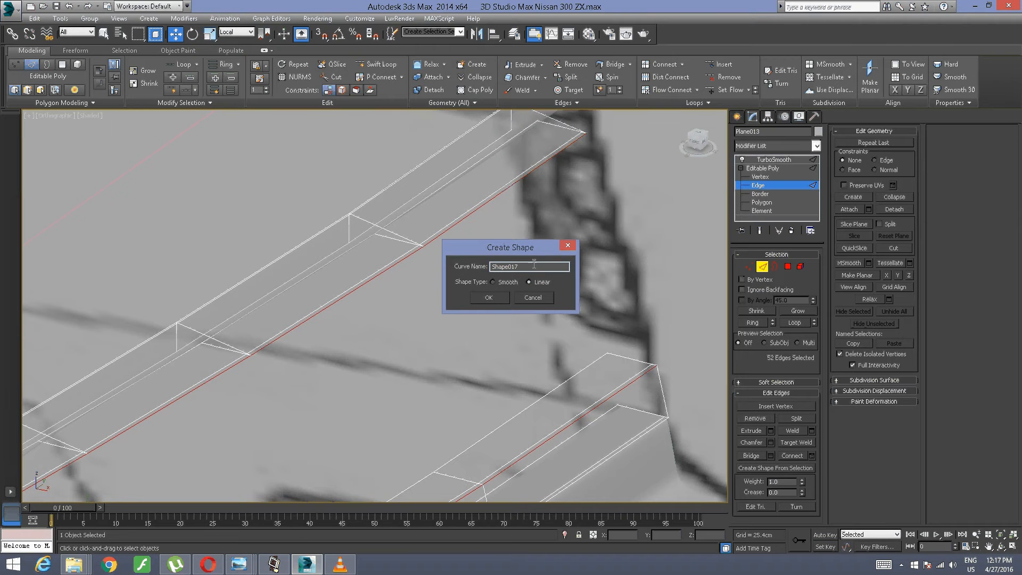
{"action": "double_click", "coordinate": [534, 265]}
{"action": "key", "text": "BackSpace"}
{"action": "type", "text": "Lights"}
{"action": "key", "text": "Return"}
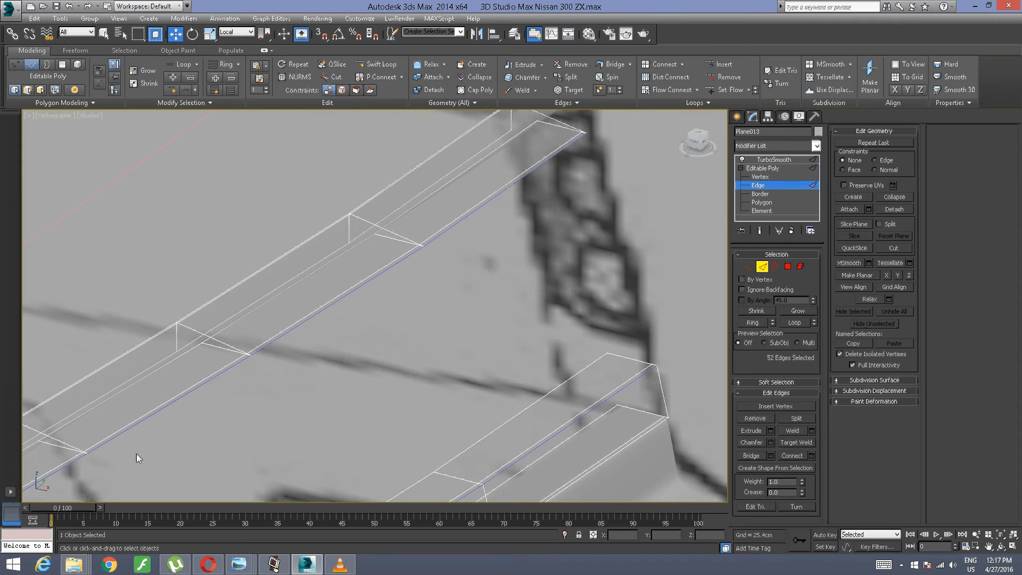
Step: Leave edge editing on the car body and select the Lights spline around the tail-light opening
{"action": "left_click", "coordinate": [762, 168]}
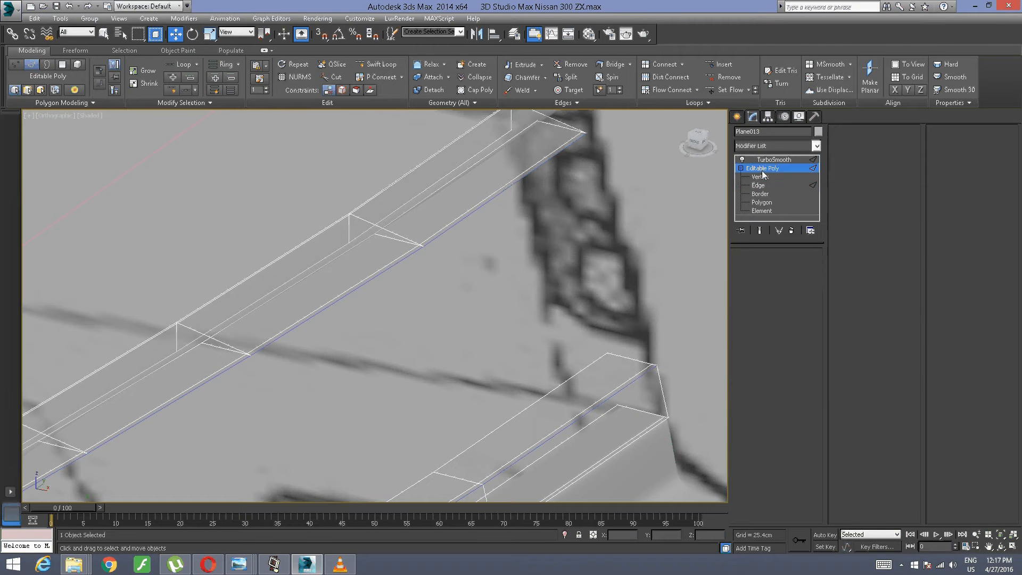
{"action": "middle_click_drag", "start_coordinate": [134, 314], "coordinate": [307, 189]}
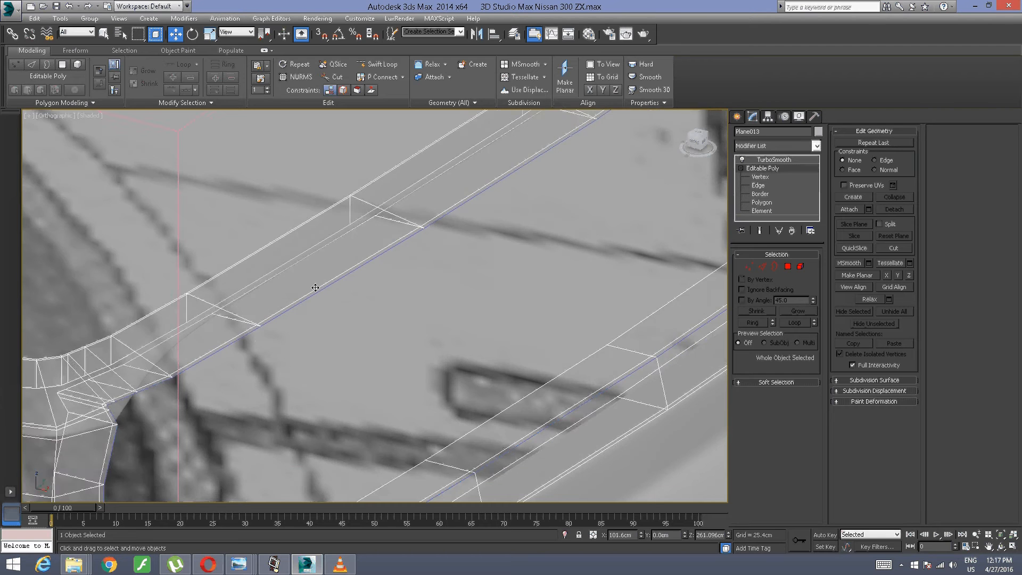
{"action": "left_click", "coordinate": [309, 301]}
{"action": "middle_click_drag", "start_coordinate": [258, 340], "coordinate": [582, 183], "text": "alt"}
{"action": "left_click", "coordinate": [494, 208]}
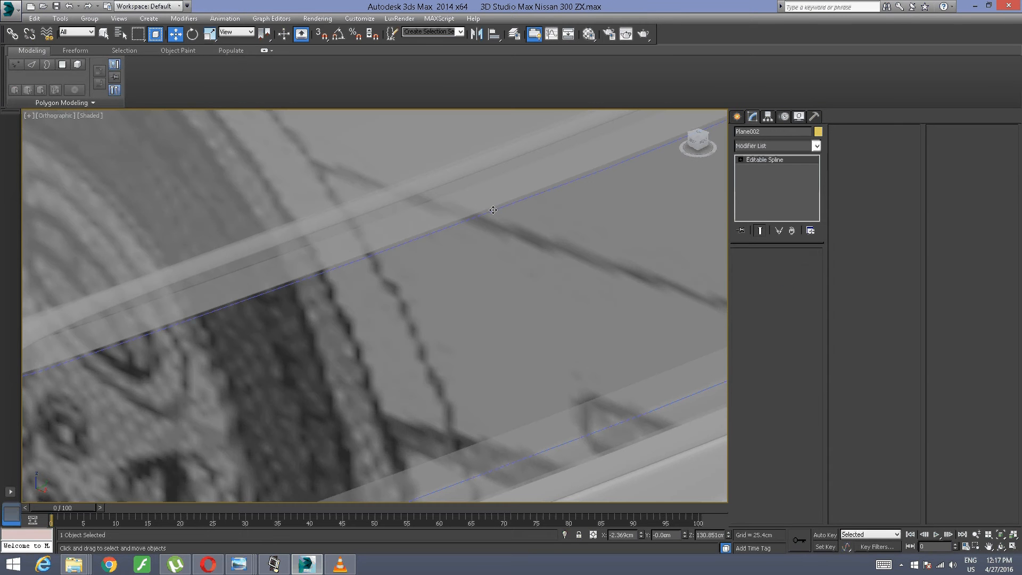
{"action": "middle_click_drag", "start_coordinate": [503, 313], "coordinate": [472, 311], "text": "alt"}
{"action": "middle_click_drag", "start_coordinate": [273, 286], "coordinate": [836, 372]}
{"action": "scroll", "coordinate": [612, 292], "scroll_direction": "down", "scroll_amount": 4}
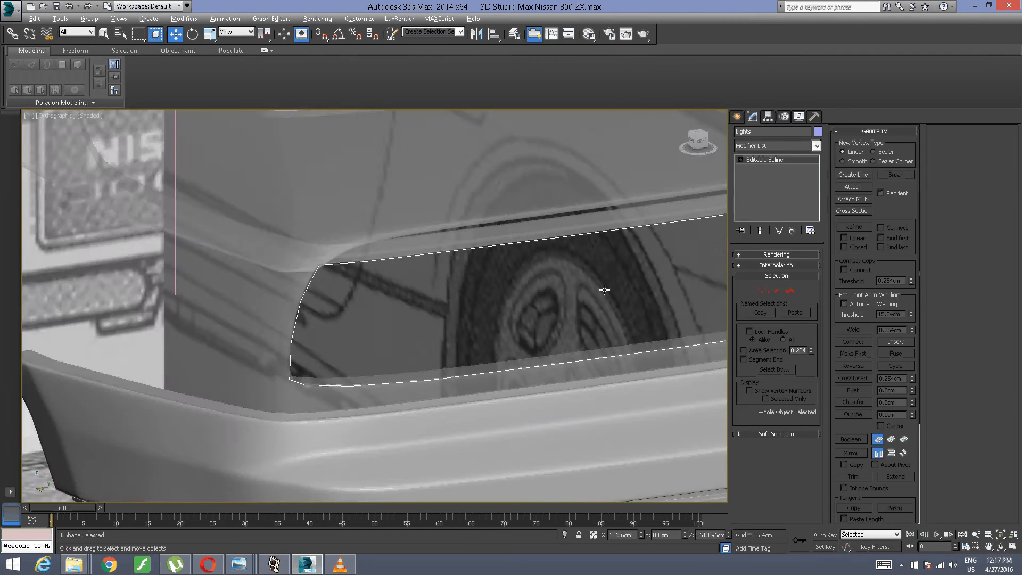
{"action": "middle_click_drag", "start_coordinate": [602, 290], "coordinate": [550, 313], "text": "alt"}
{"action": "middle_click_drag", "start_coordinate": [482, 300], "coordinate": [489, 306]}
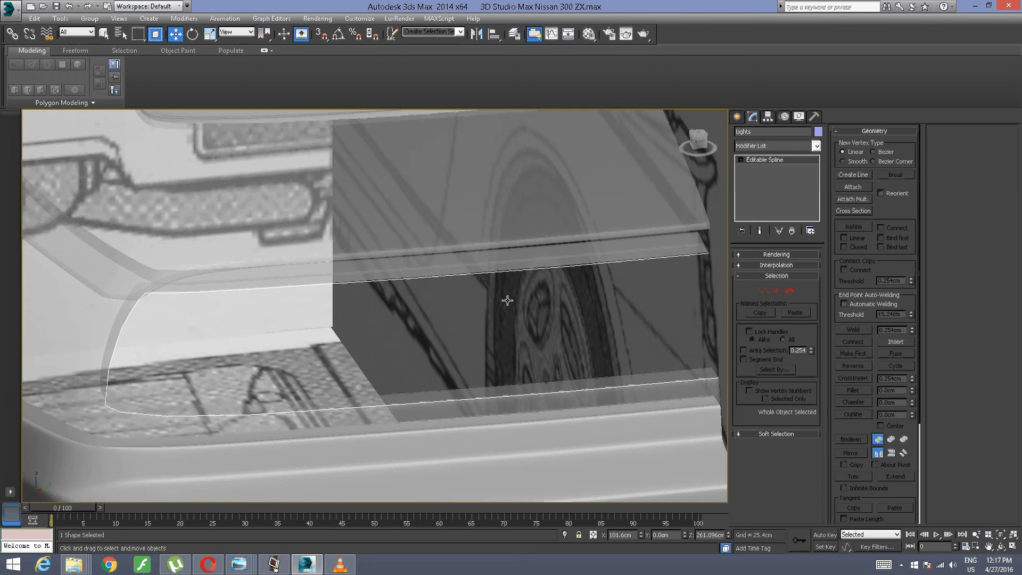
Step: Try to close the Lights spline with a Cap Holes modifier
{"action": "left_click", "coordinate": [816, 146]}
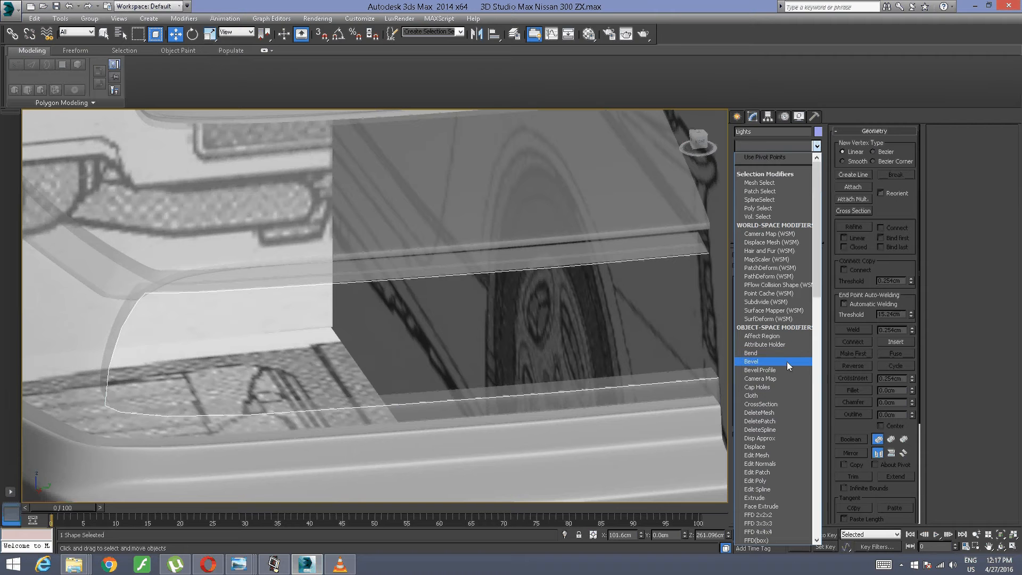
{"action": "left_click", "coordinate": [775, 387]}
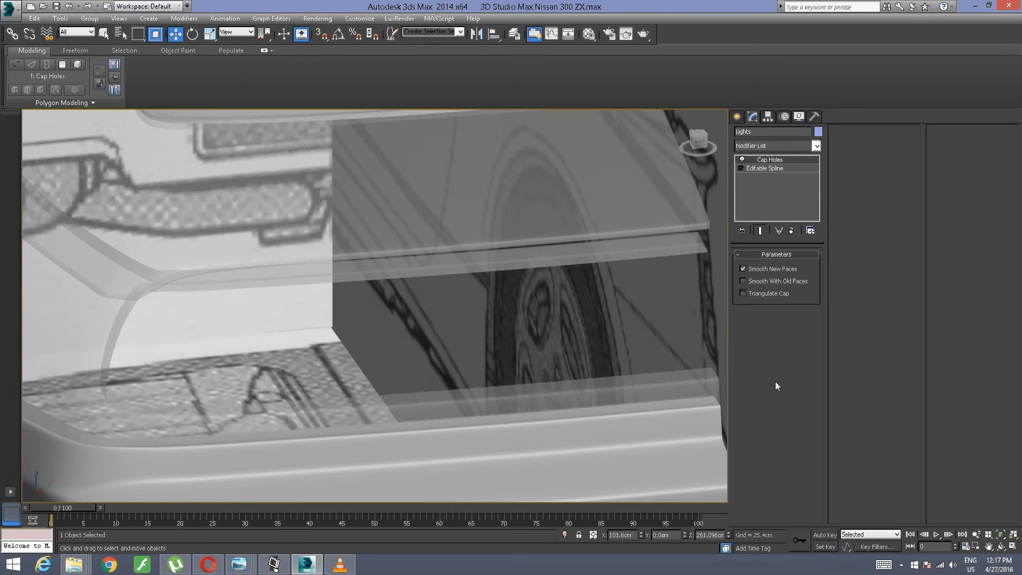
{"action": "key", "text": "ctrl+z"}
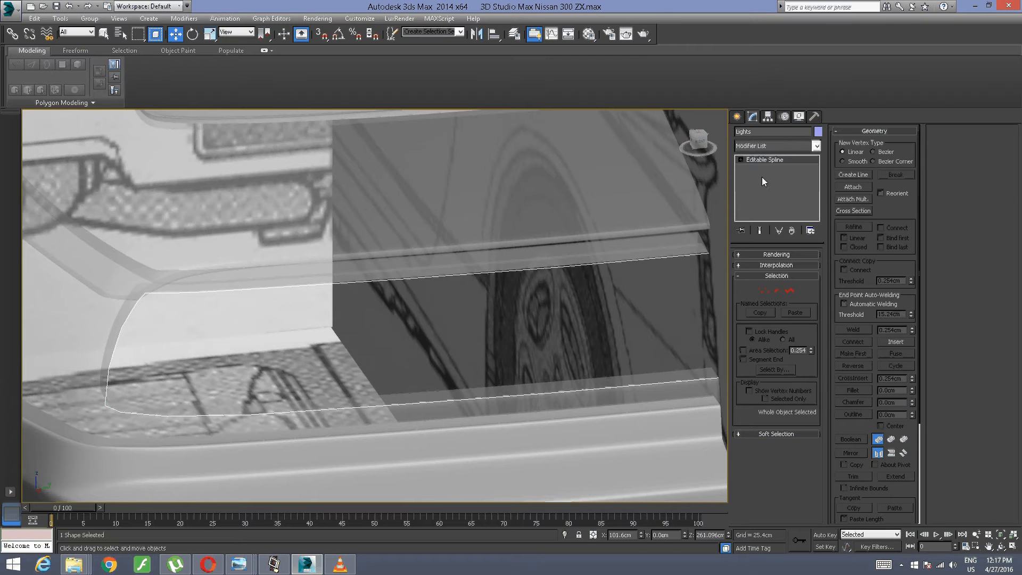
Step: Apply an Extrude modifier to the Lights spline
{"action": "middle_click_drag", "start_coordinate": [616, 299], "coordinate": [570, 282], "text": "alt"}
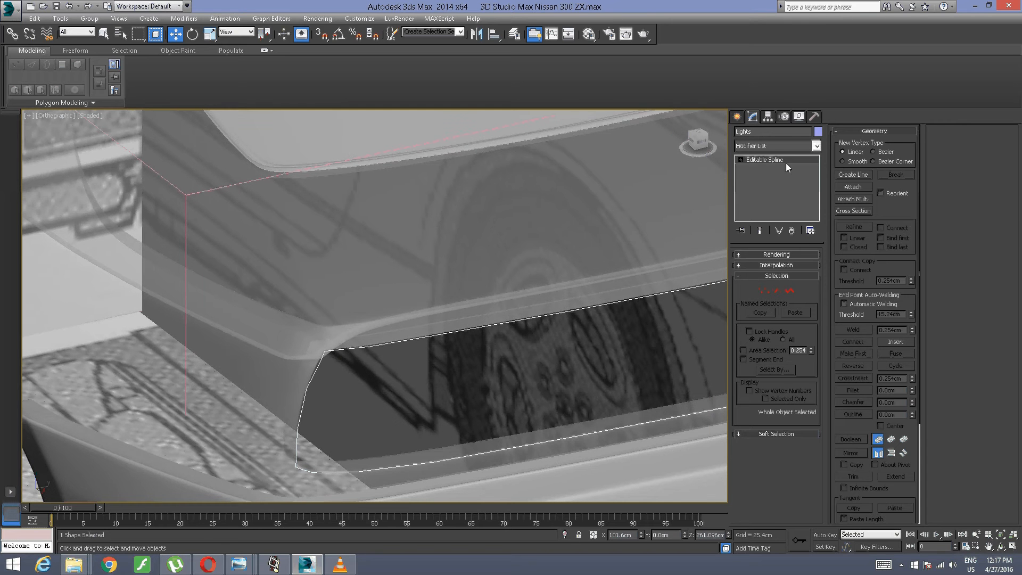
{"action": "left_click", "coordinate": [804, 146]}
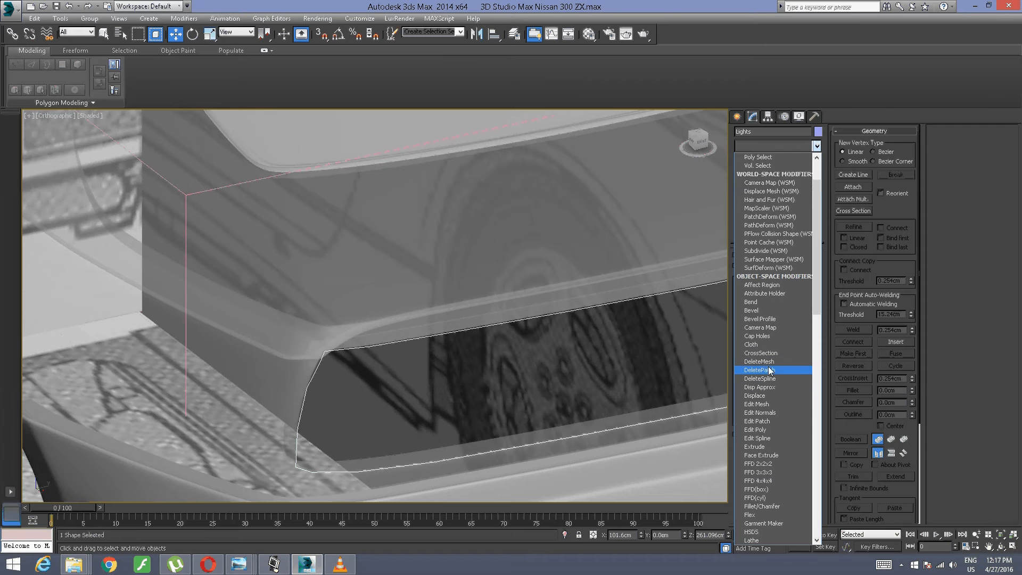
{"action": "left_click", "coordinate": [771, 445]}
{"action": "scroll", "coordinate": [468, 376], "scroll_direction": "up", "scroll_amount": 3}
{"action": "scroll", "coordinate": [486, 314], "scroll_direction": "up", "scroll_amount": 2}
{"action": "middle_click_drag", "start_coordinate": [341, 321], "coordinate": [352, 287], "text": "alt"}
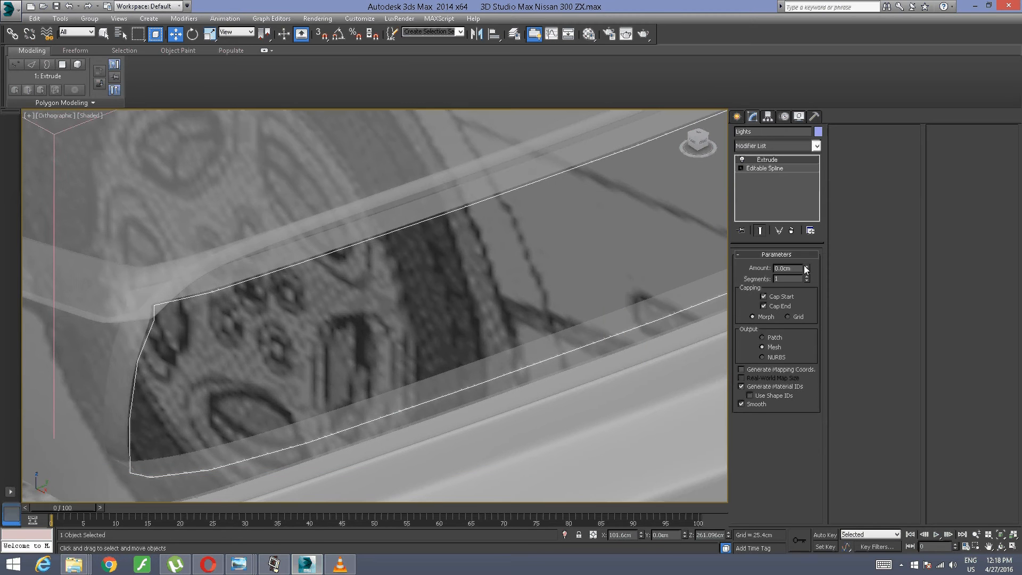
Step: Set the extrusion amount of the Lights outline to -0.01 cm
{"action": "mouse_move", "coordinate": [806, 269]}
{"action": "left_mouse_down"}
{"action": "mouse_move", "coordinate": [806, 255]}
{"action": "mouse_move", "coordinate": [808, 269]}
{"action": "left_mouse_up"}
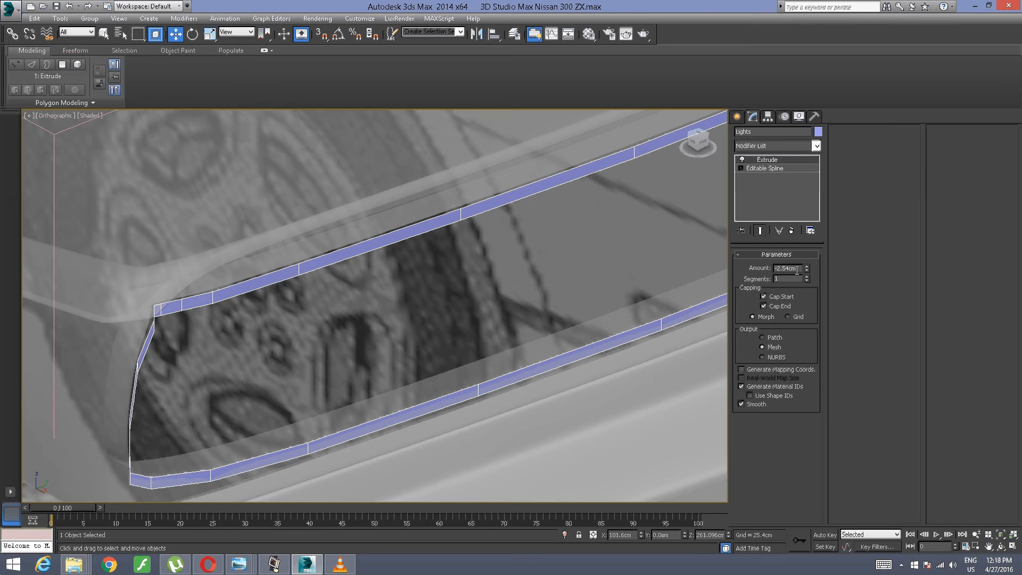
{"action": "key", "text": "BackSpace"}
{"action": "key", "text": "BackSpace"}
{"action": "key", "text": "BackSpace"}
{"action": "key", "text": "BackSpace"}
{"action": "type", "text": "0.01"}
{"action": "key", "text": "Return"}
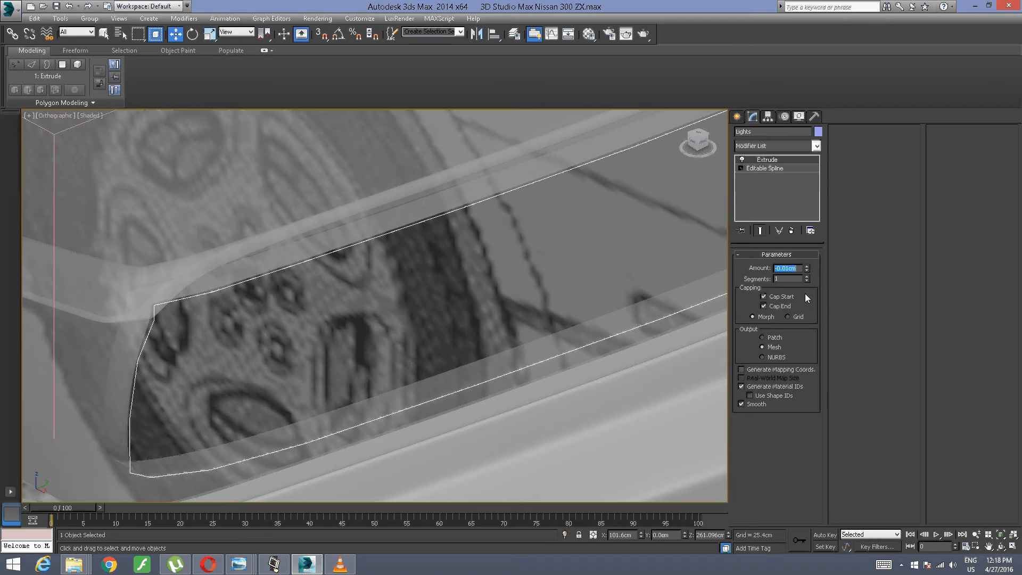
Step: Collapse the thin extrusion to a mesh and convert it to an editable poly
{"action": "right_click", "coordinate": [771, 161]}
{"action": "left_click", "coordinate": [806, 257]}
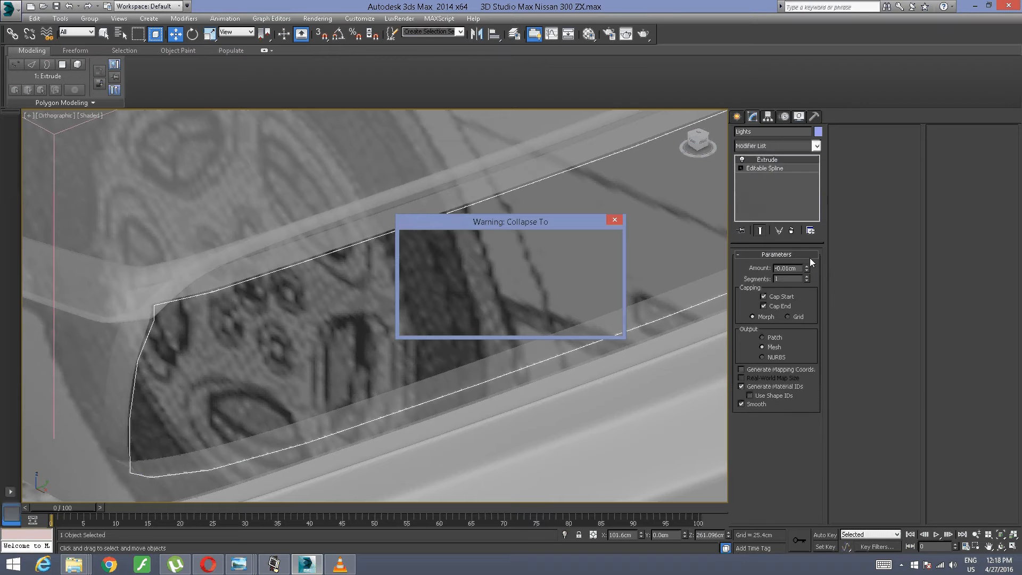
{"action": "left_click", "coordinate": [557, 328]}
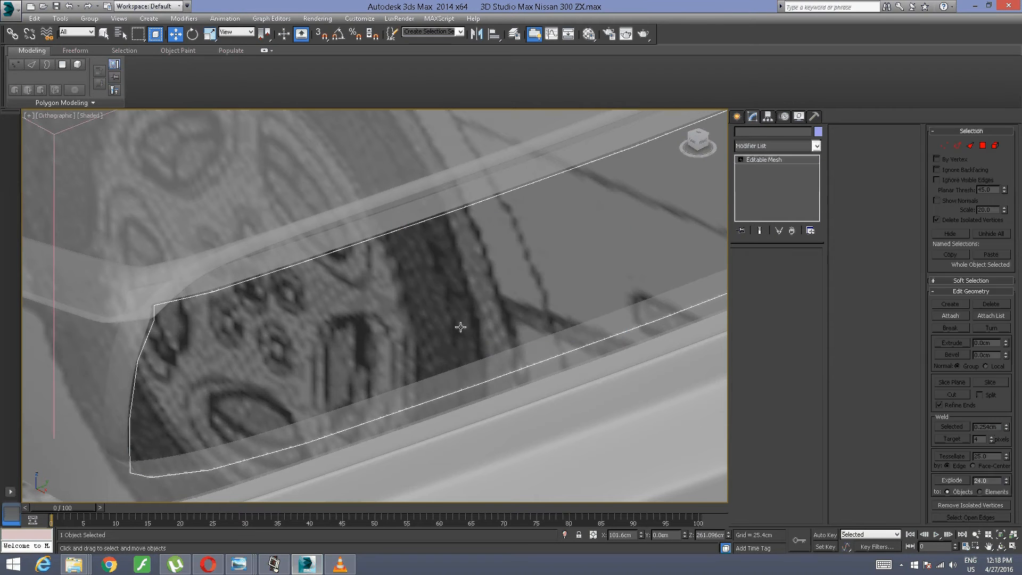
{"action": "middle_click_drag", "start_coordinate": [288, 302], "coordinate": [312, 294], "text": "alt"}
{"action": "middle_click_drag", "start_coordinate": [467, 258], "coordinate": [328, 306]}
{"action": "scroll", "coordinate": [410, 277], "scroll_direction": "up", "scroll_amount": 5}
{"action": "scroll", "coordinate": [292, 310], "scroll_direction": "up", "scroll_amount": 3}
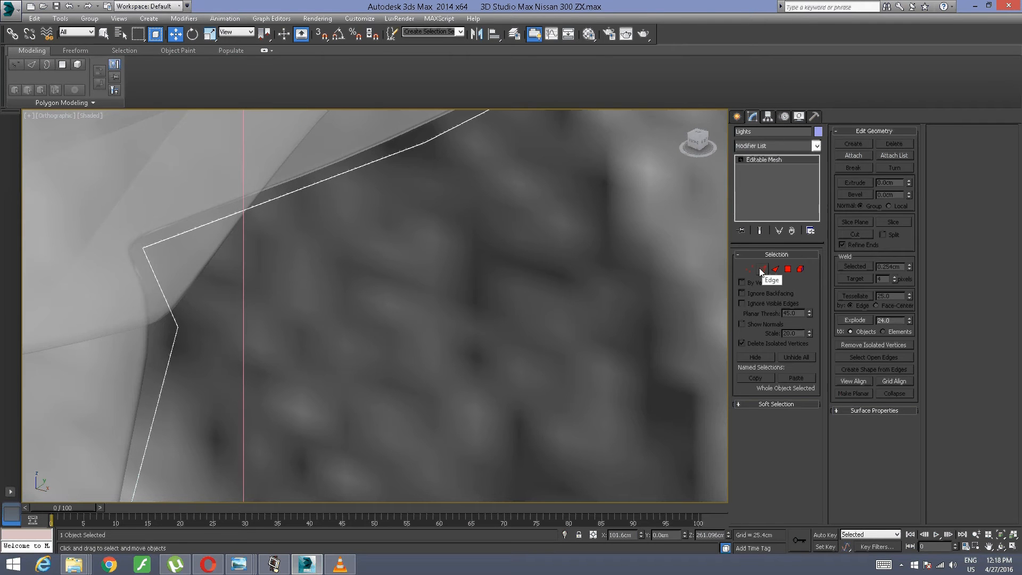
{"action": "right_click", "coordinate": [763, 160]}
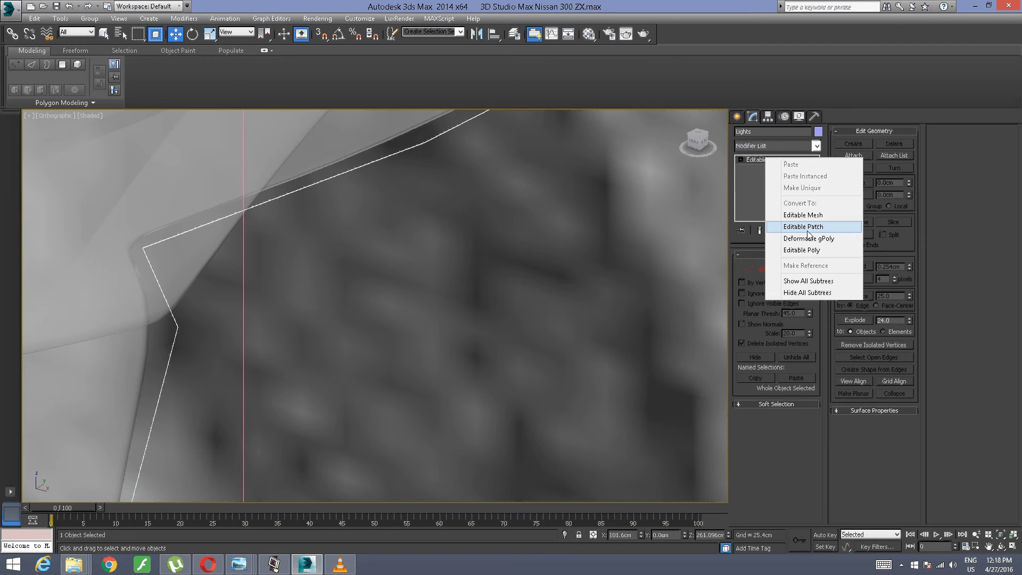
{"action": "left_click", "coordinate": [809, 250]}
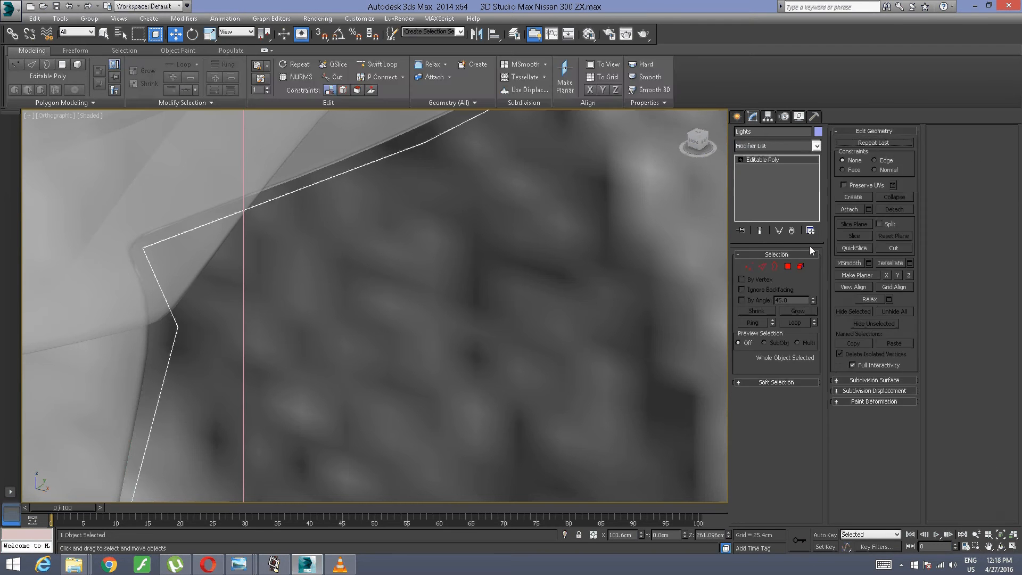
Step: Select the border of the Lights poly along the tail-light opening
{"action": "left_click", "coordinate": [772, 267]}
{"action": "left_click", "coordinate": [159, 289]}
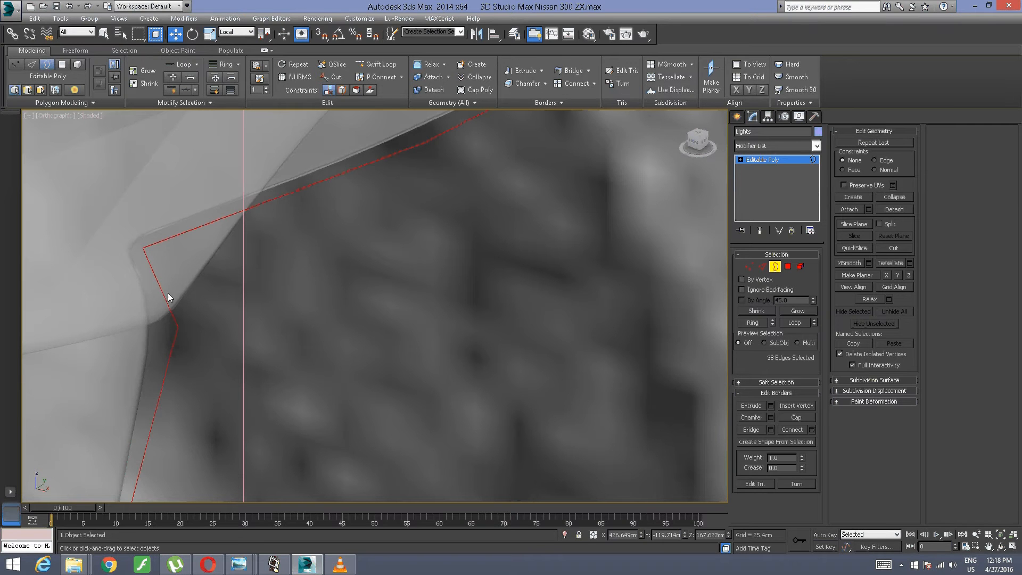
{"action": "key", "text": "z"}
{"action": "middle_click_drag", "start_coordinate": [255, 260], "coordinate": [66, 275], "text": "alt"}
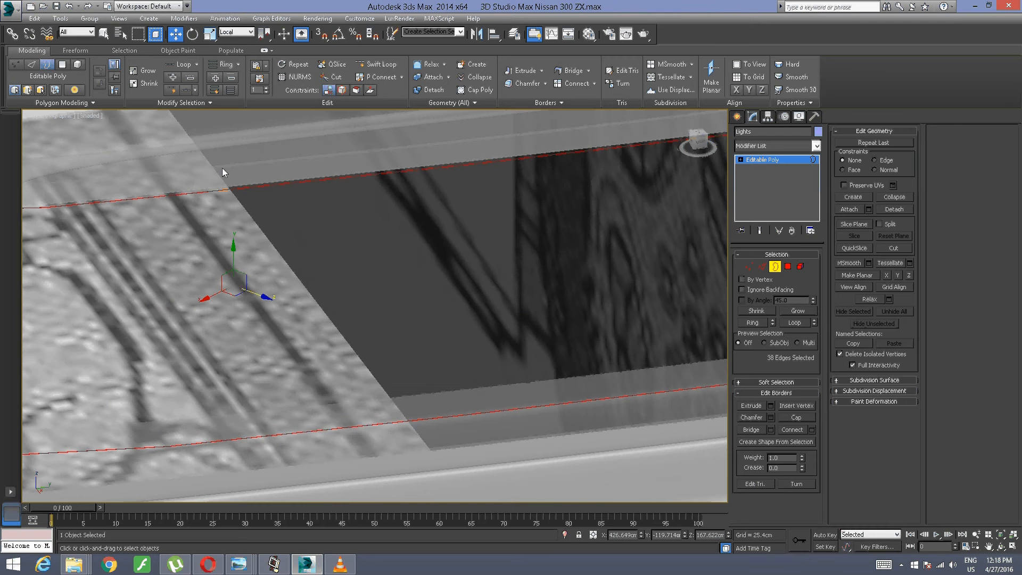
Step: Change the reference coordinate system to World and try scaling the selected border uniformly
{"action": "left_click", "coordinate": [235, 32]}
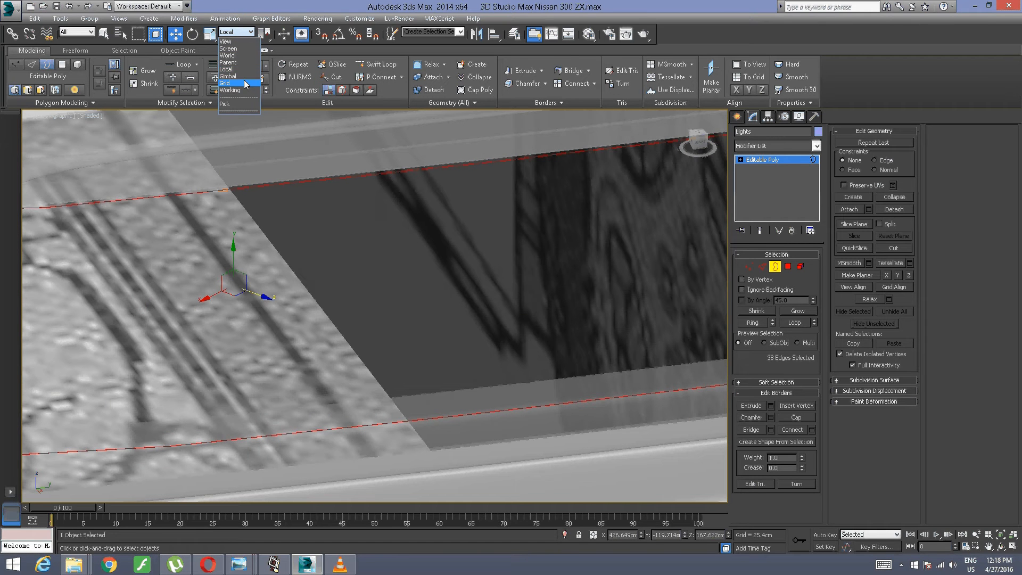
{"action": "left_click", "coordinate": [228, 55]}
{"action": "middle_click_drag", "start_coordinate": [160, 304], "coordinate": [251, 307]}
{"action": "left_click", "coordinate": [208, 35]}
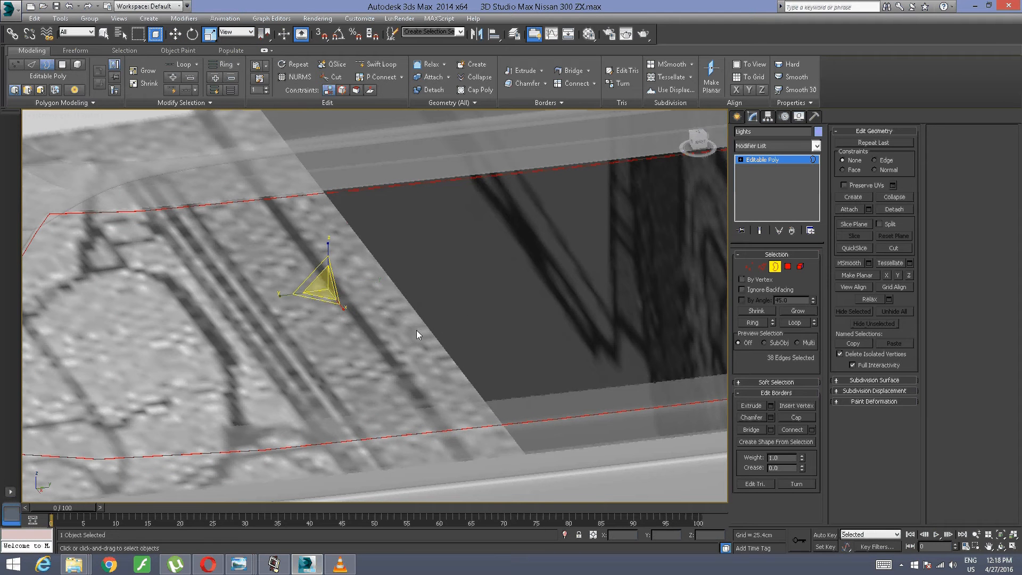
{"action": "left_click_drag", "start_coordinate": [326, 287], "coordinate": [341, 294]}
{"action": "key", "text": "ctrl+z"}
Step: Undo back to the Extrude modifier on the Lights spline and set its amount to 1.26 cm
{"action": "middle_click_drag", "start_coordinate": [324, 311], "coordinate": [327, 277], "text": "alt"}
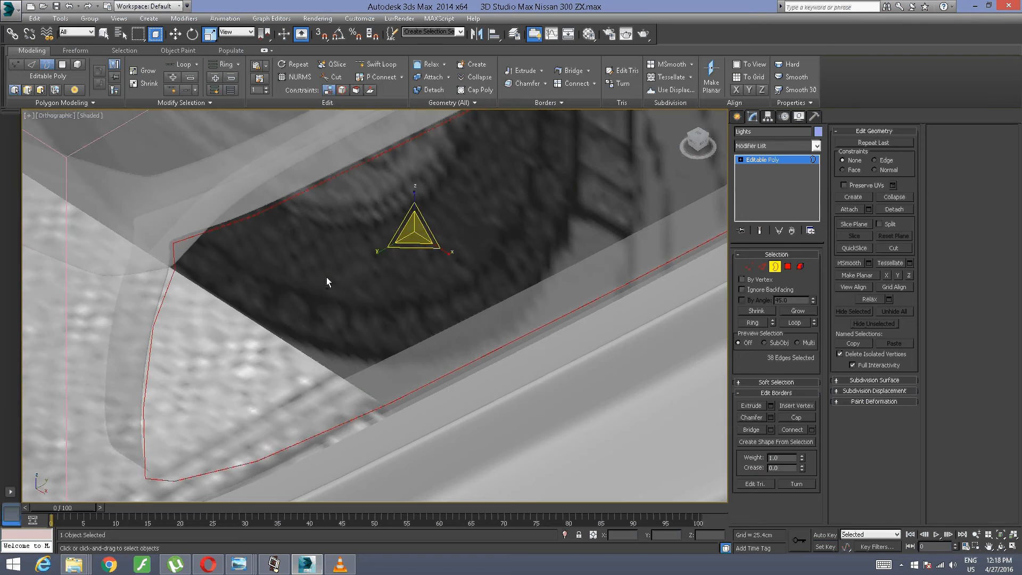
{"action": "left_click", "coordinate": [327, 278]}
{"action": "left_click", "coordinate": [327, 277]}
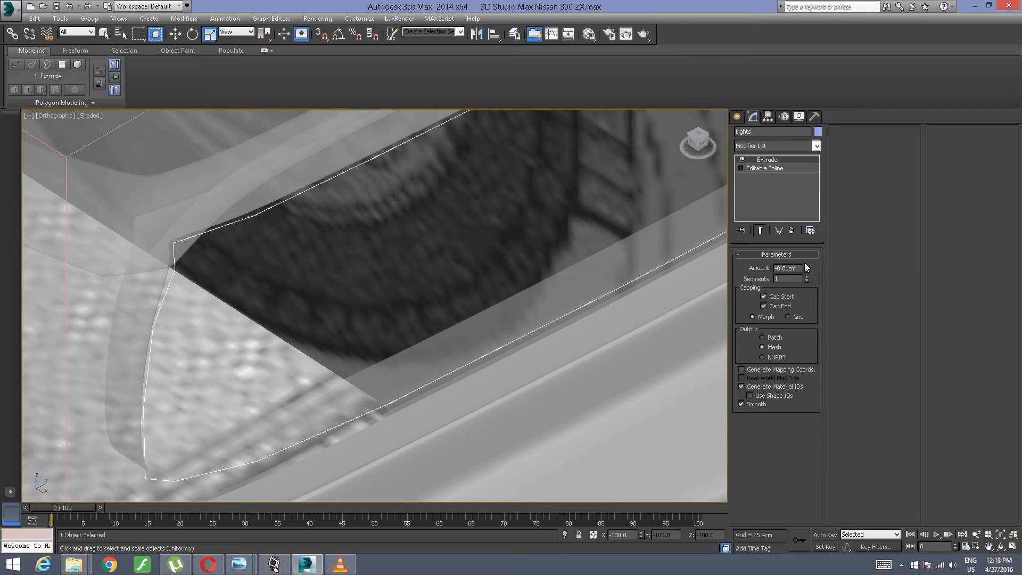
{"action": "left_click_drag", "start_coordinate": [806, 268], "coordinate": [807, 261]}
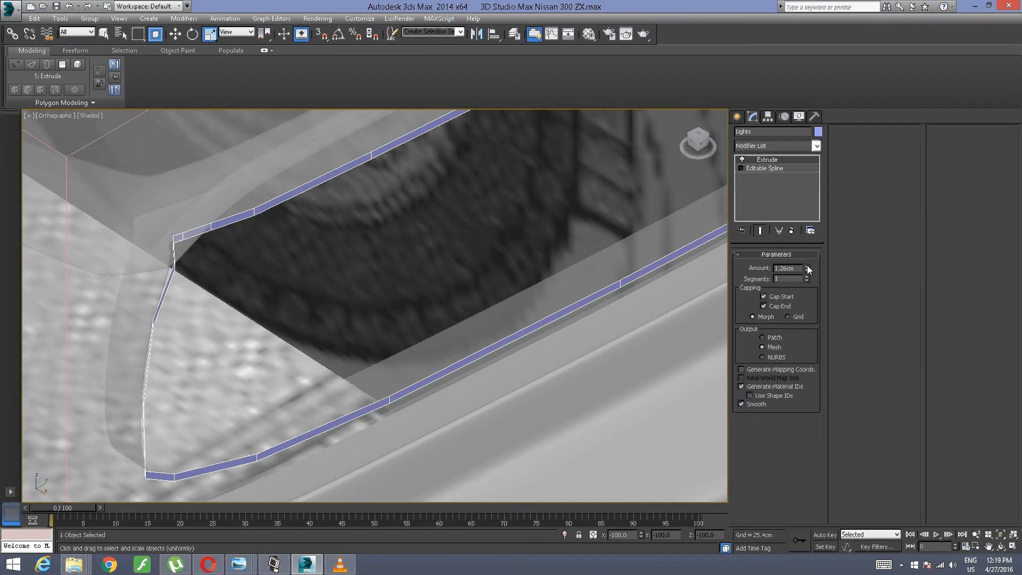
{"action": "scroll", "coordinate": [443, 328], "scroll_direction": "up", "scroll_amount": 5}
{"action": "scroll", "coordinate": [442, 329], "scroll_direction": "down", "scroll_amount": 1}
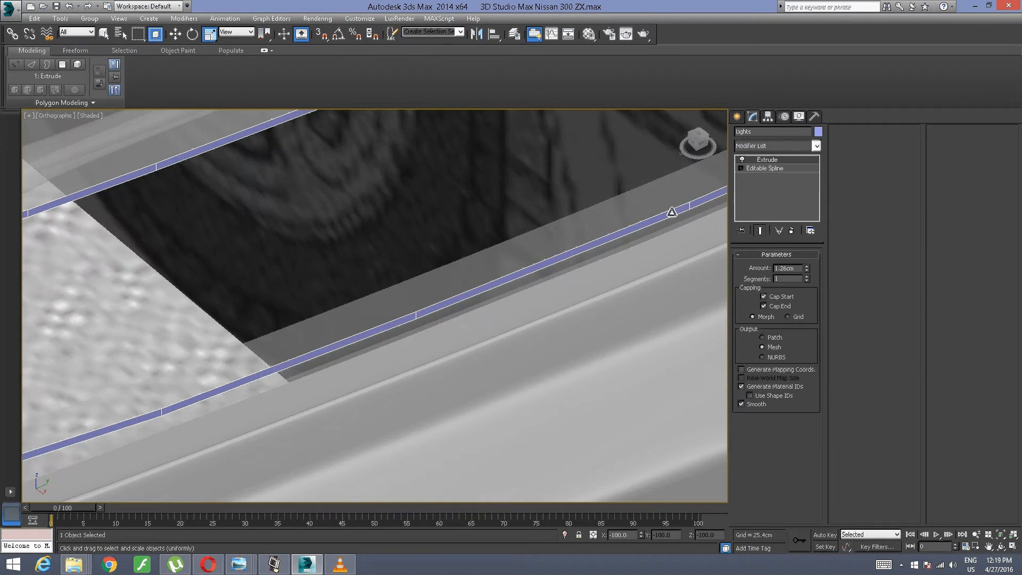
Step: Collapse the 1.26 cm extrusion and convert the Lights object to an editable poly
{"action": "right_click", "coordinate": [767, 163]}
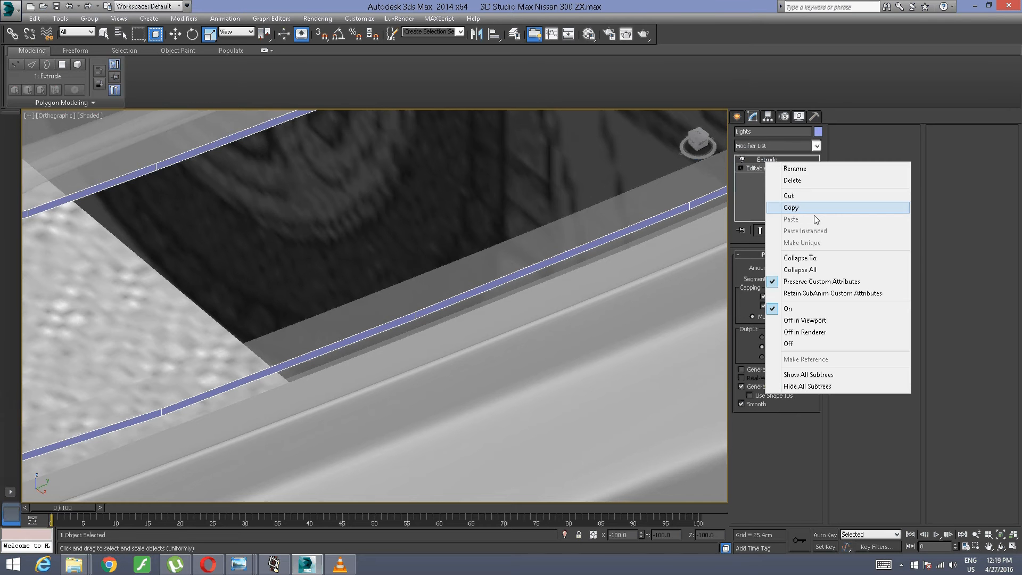
{"action": "left_click", "coordinate": [799, 258]}
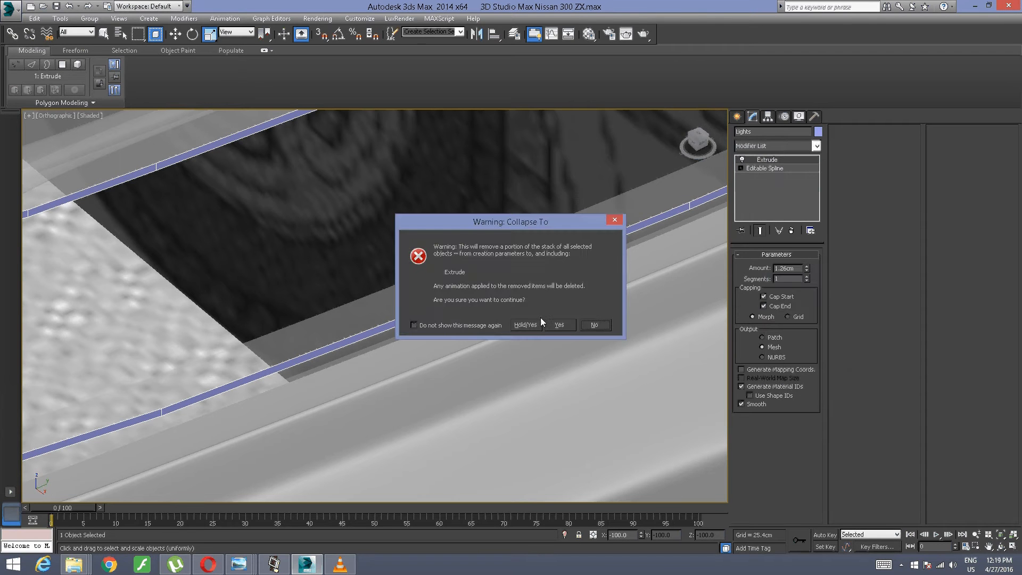
{"action": "left_click", "coordinate": [550, 325]}
{"action": "right_click", "coordinate": [764, 160]}
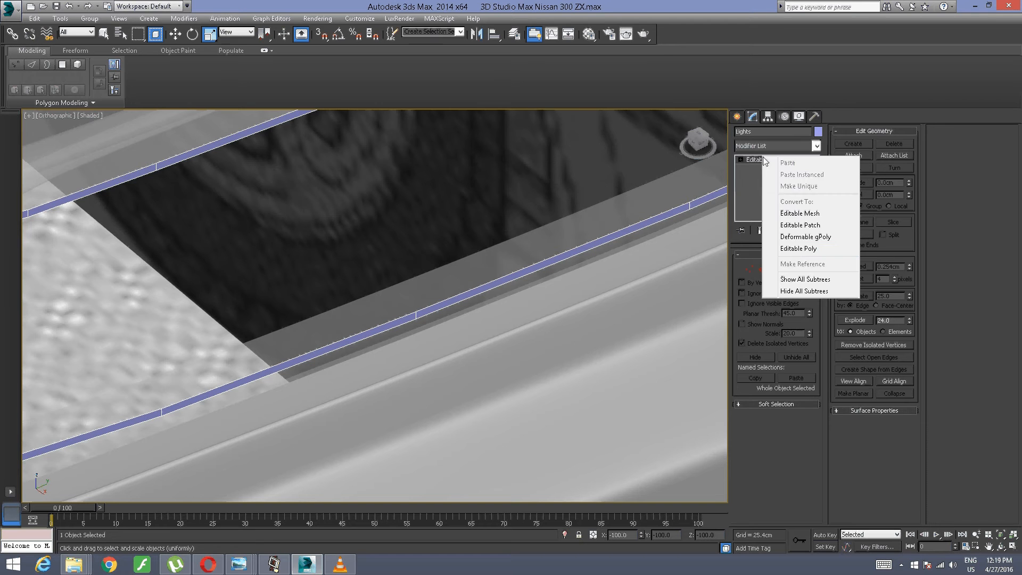
{"action": "left_click", "coordinate": [798, 248]}
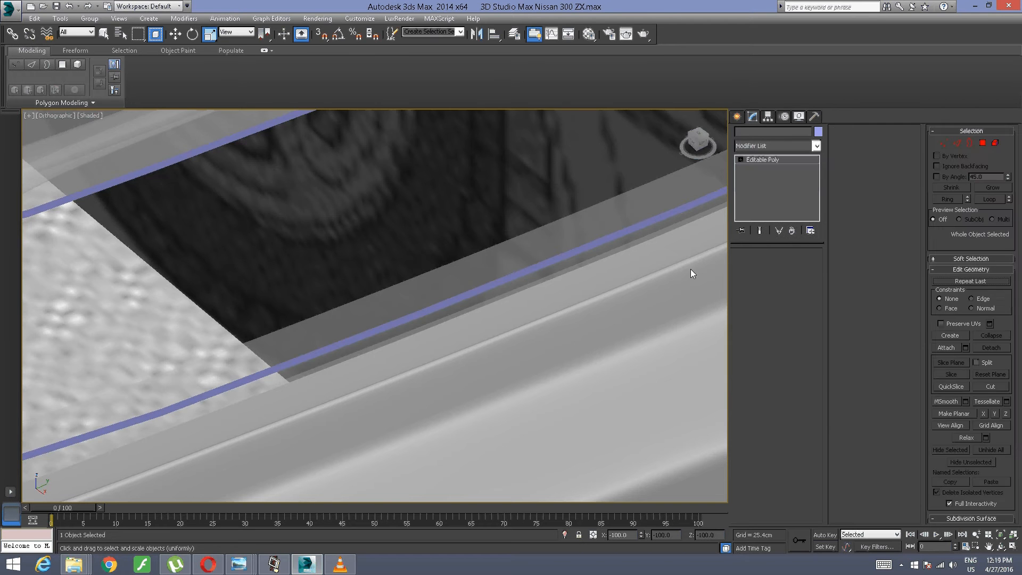
{"action": "middle_click_drag", "start_coordinate": [205, 358], "coordinate": [603, 347]}
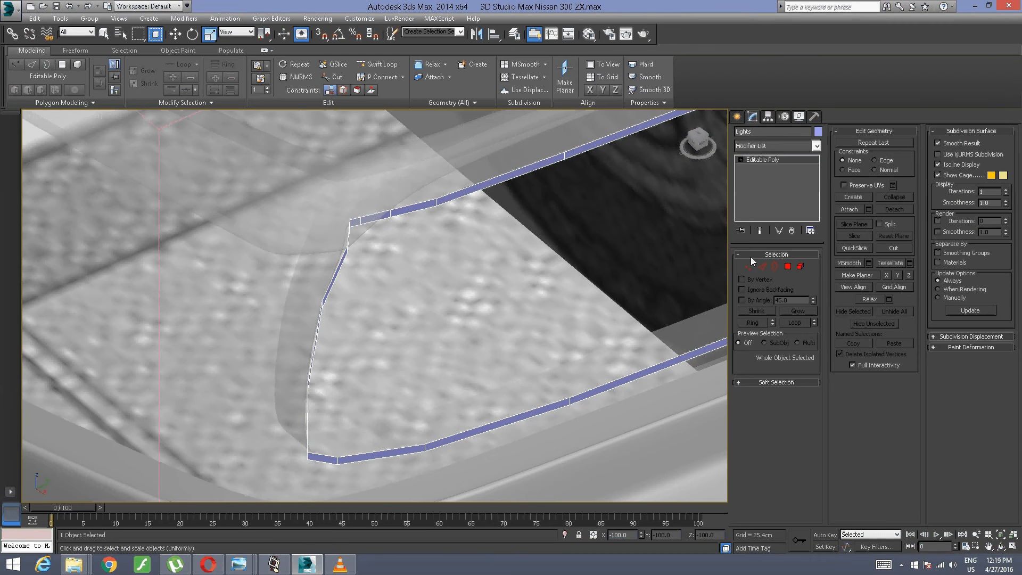
{"action": "left_click", "coordinate": [775, 266]}
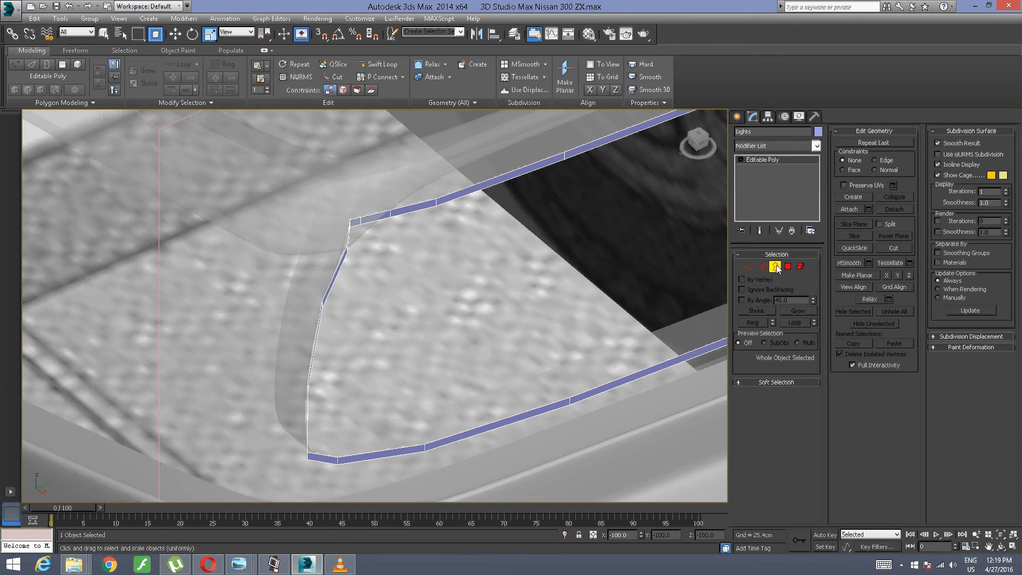
{"action": "left_click", "coordinate": [403, 206]}
{"action": "middle_click_drag", "start_coordinate": [407, 217], "coordinate": [498, 211], "text": "alt"}
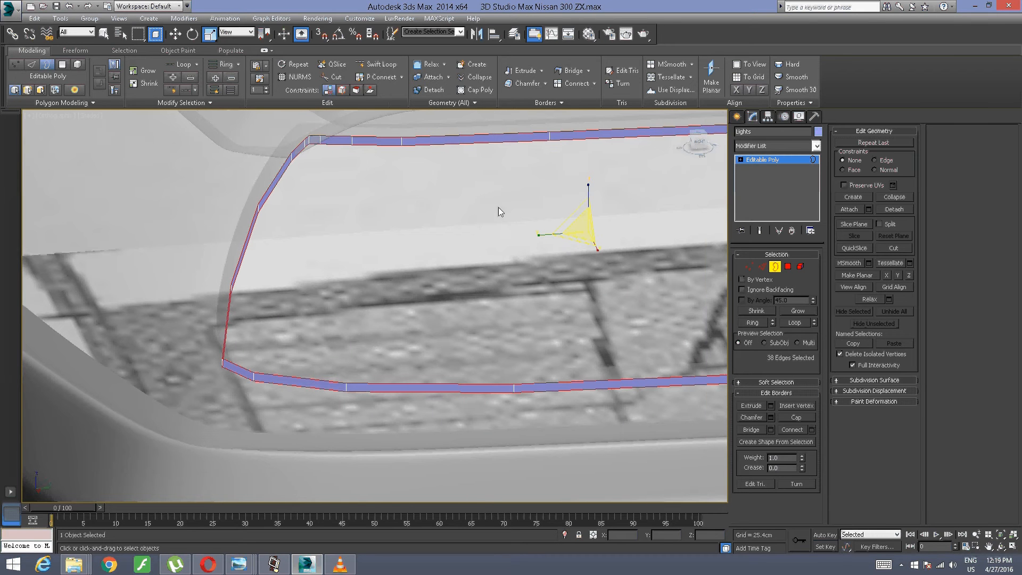
{"action": "left_click", "coordinate": [699, 143]}
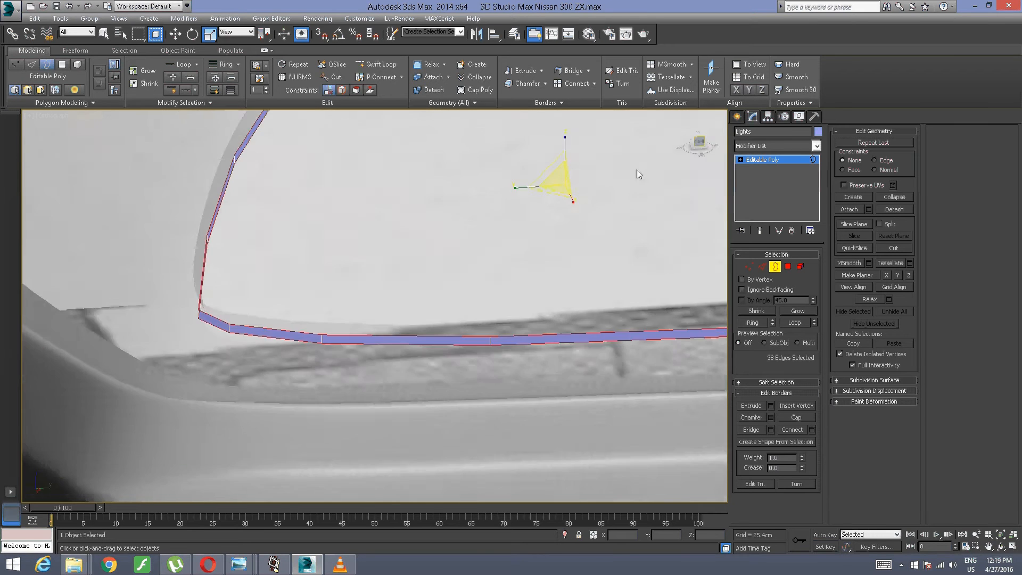
{"action": "middle_click_drag", "start_coordinate": [491, 206], "coordinate": [323, 5]}
{"action": "middle_click_drag", "start_coordinate": [324, 74], "coordinate": [342, 268]}
{"action": "middle_click_drag", "start_coordinate": [314, 305], "coordinate": [455, 289]}
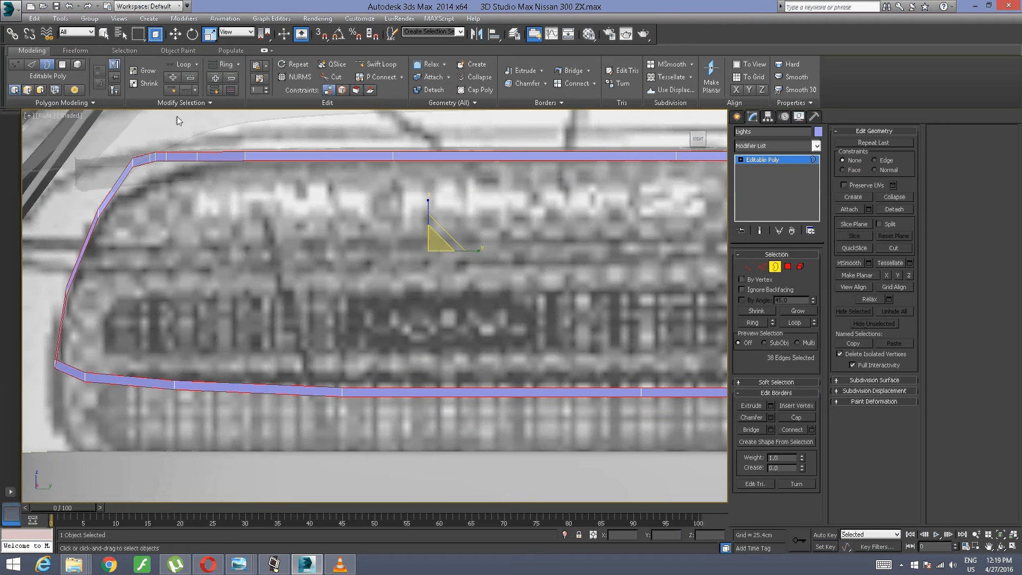
{"action": "left_click", "coordinate": [375, 207]}
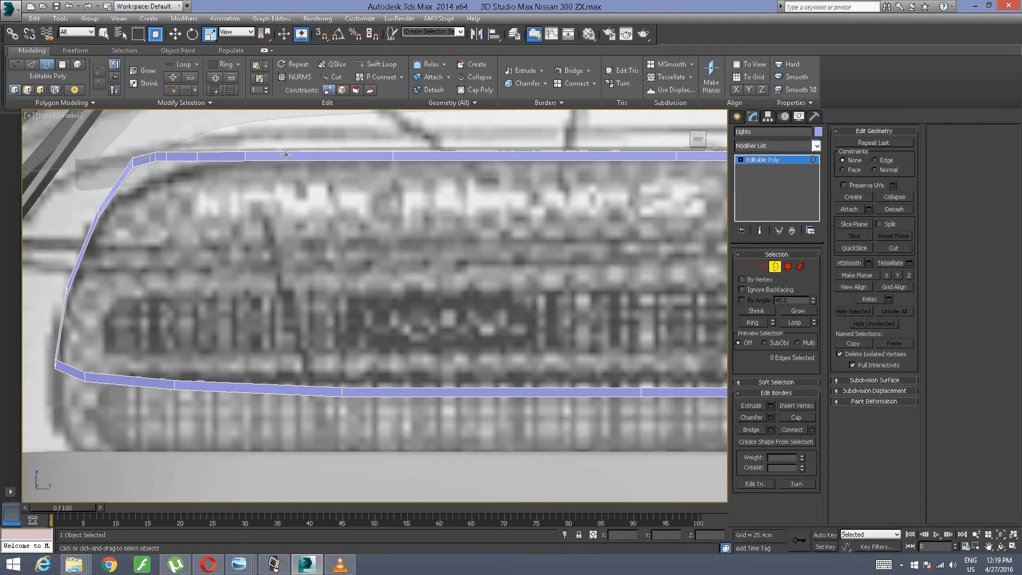
Step: Select the inner edge loop of the Lights strip, starting from one of its upper edges
{"action": "left_click", "coordinate": [762, 266]}
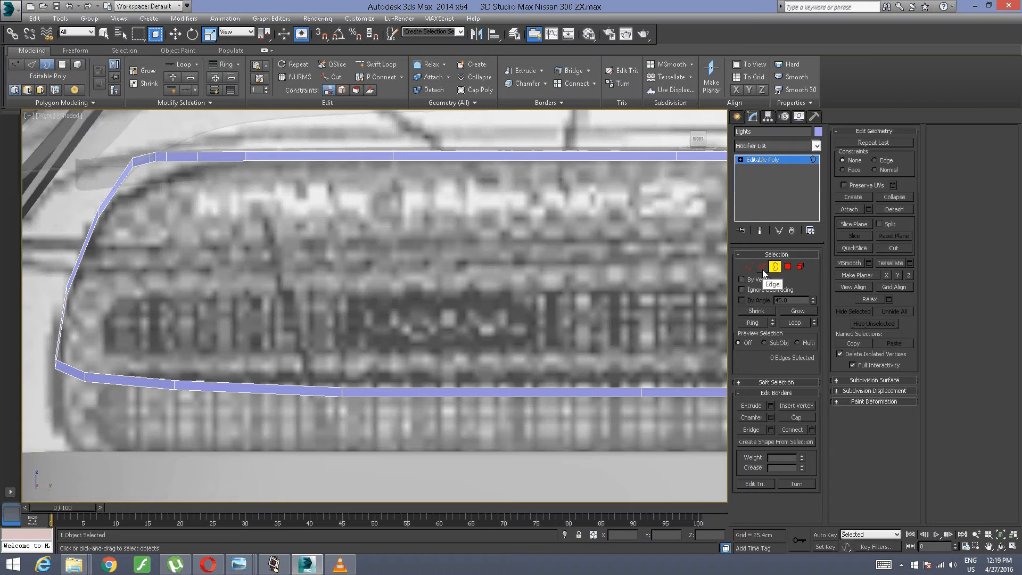
{"action": "left_click", "coordinate": [350, 153]}
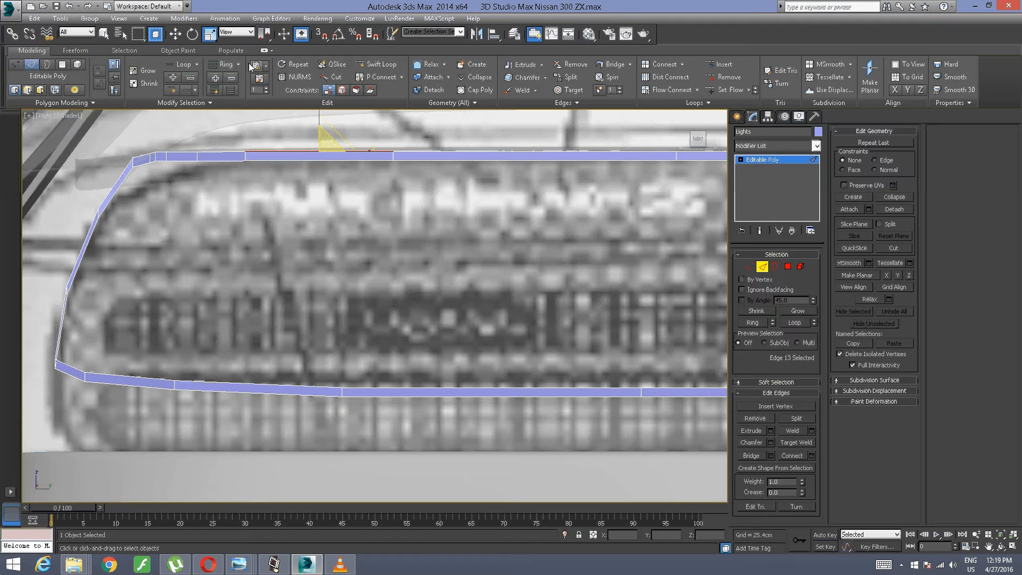
{"action": "middle_click_drag", "start_coordinate": [579, 363], "coordinate": [607, 275]}
{"action": "middle_click_drag", "start_coordinate": [251, 275], "coordinate": [401, 277]}
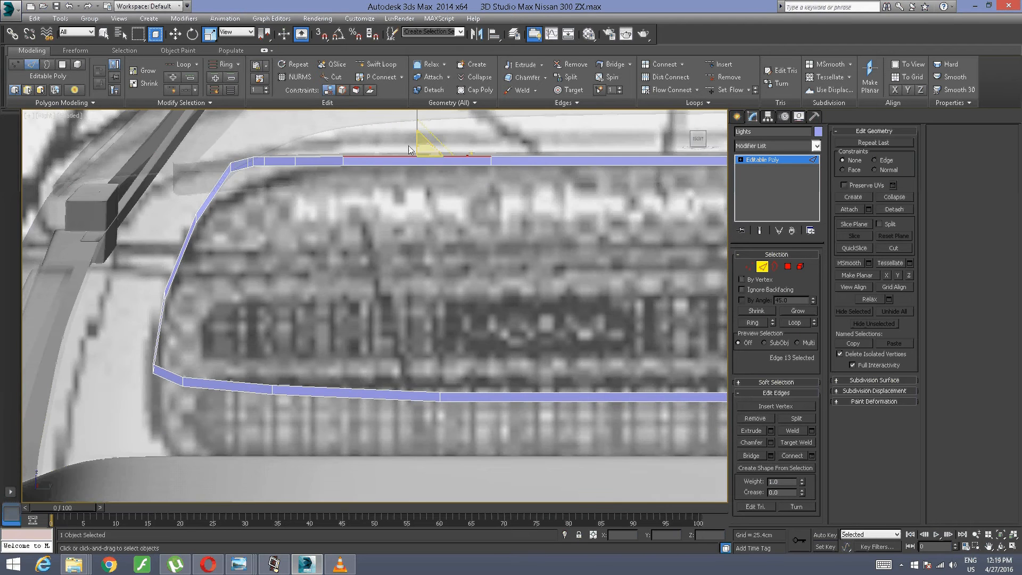
{"action": "left_click", "coordinate": [181, 68]}
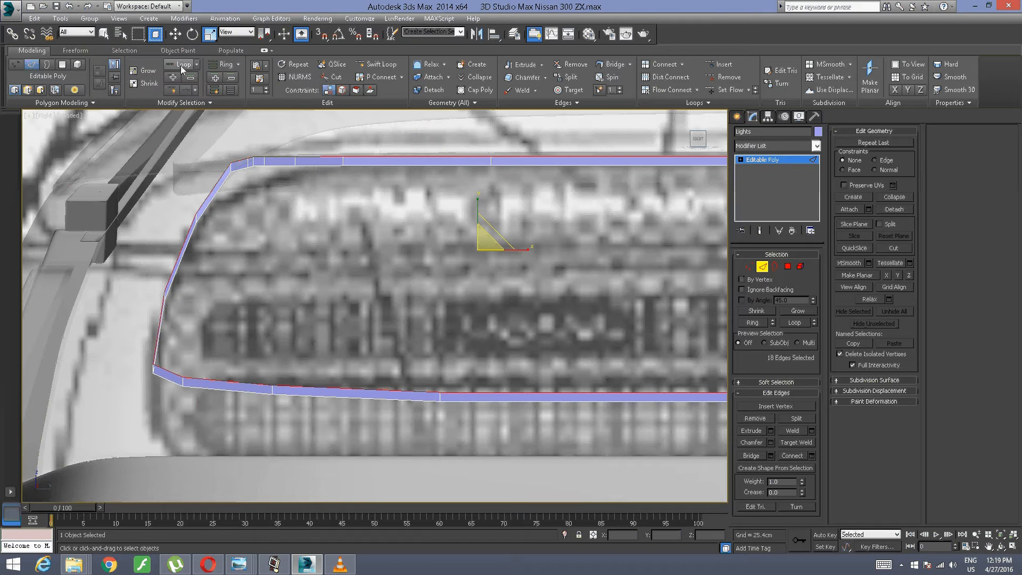
{"action": "scroll", "coordinate": [421, 186], "scroll_direction": "up", "scroll_amount": 2}
{"action": "middle_click_drag", "start_coordinate": [487, 269], "coordinate": [389, 240]}
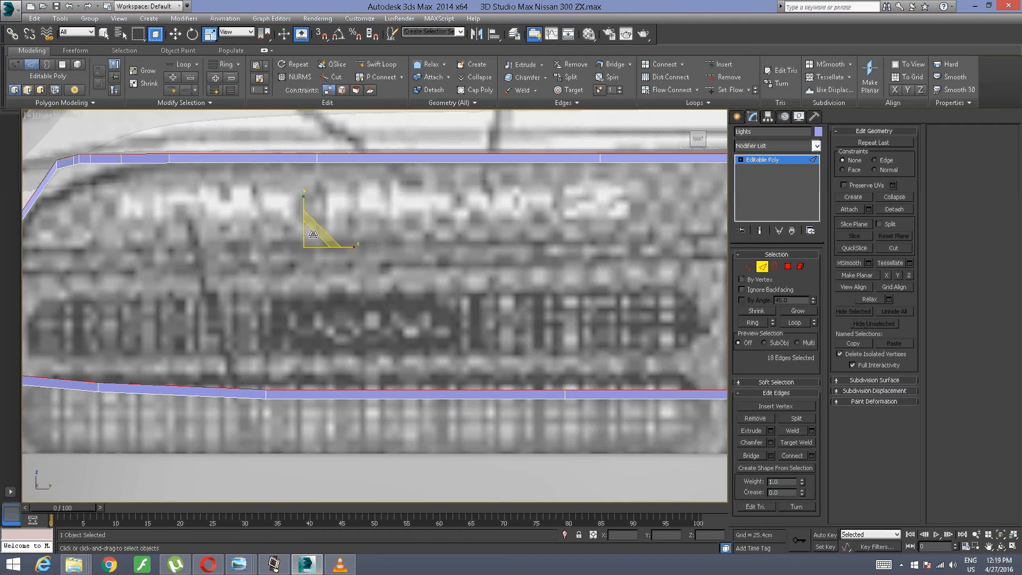
Step: Move the selected edge loop down about 1.25 cm and scale it uniformly to about 95%
{"action": "left_click", "coordinate": [175, 34]}
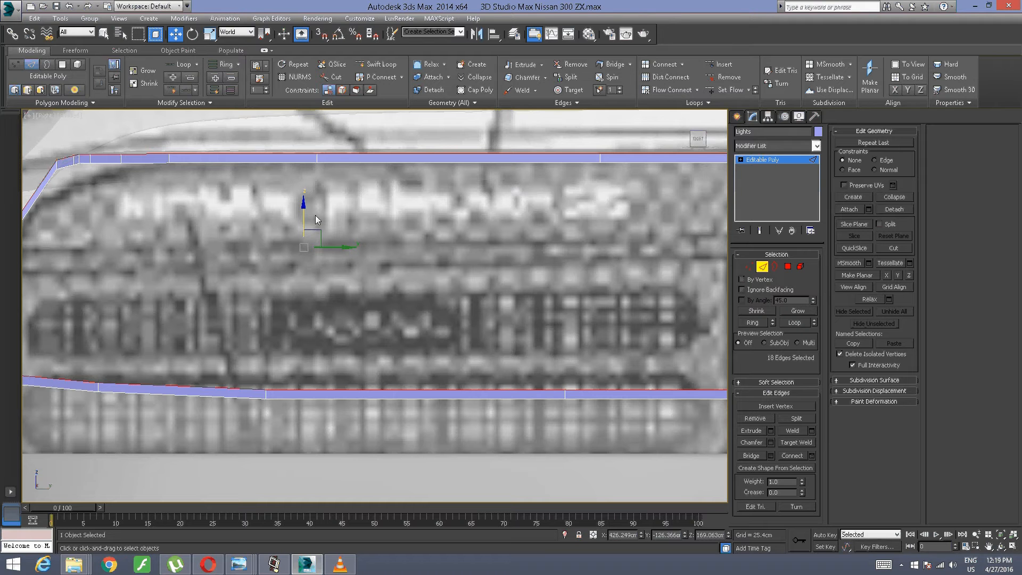
{"action": "left_click_drag", "start_coordinate": [307, 214], "coordinate": [309, 223]}
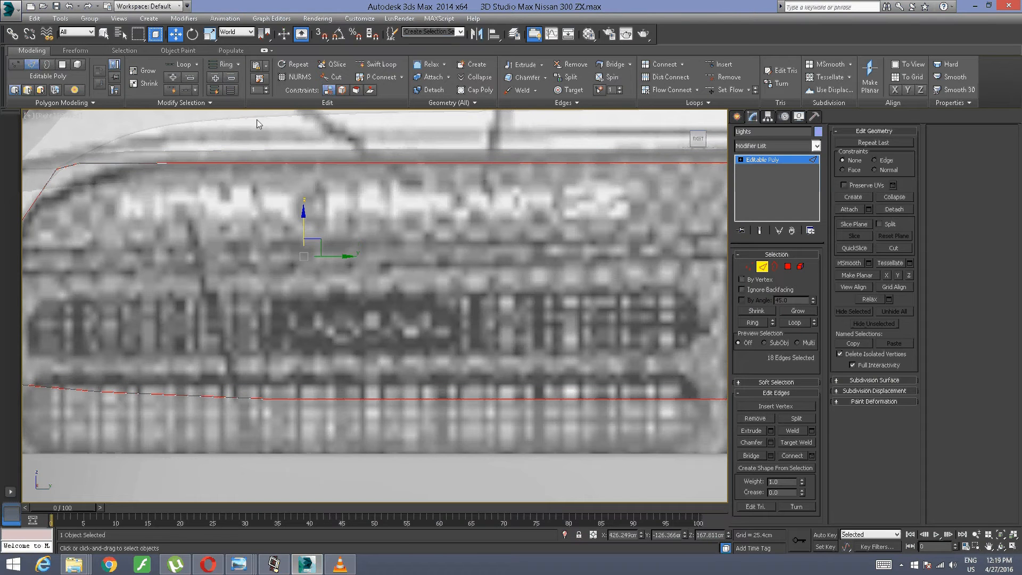
{"action": "key", "text": "r"}
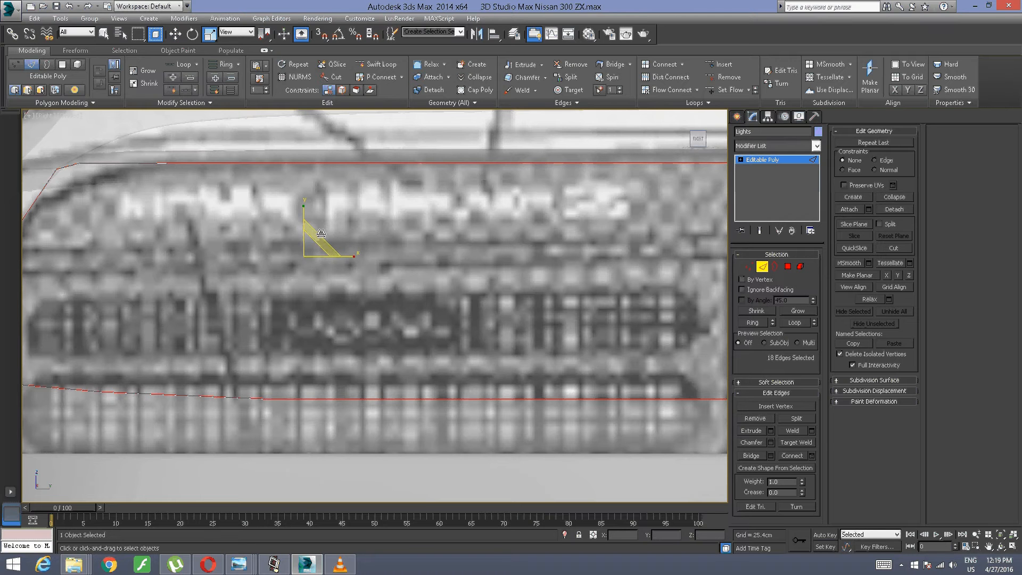
{"action": "left_click_drag", "start_coordinate": [311, 246], "coordinate": [301, 250], "text": "shift"}
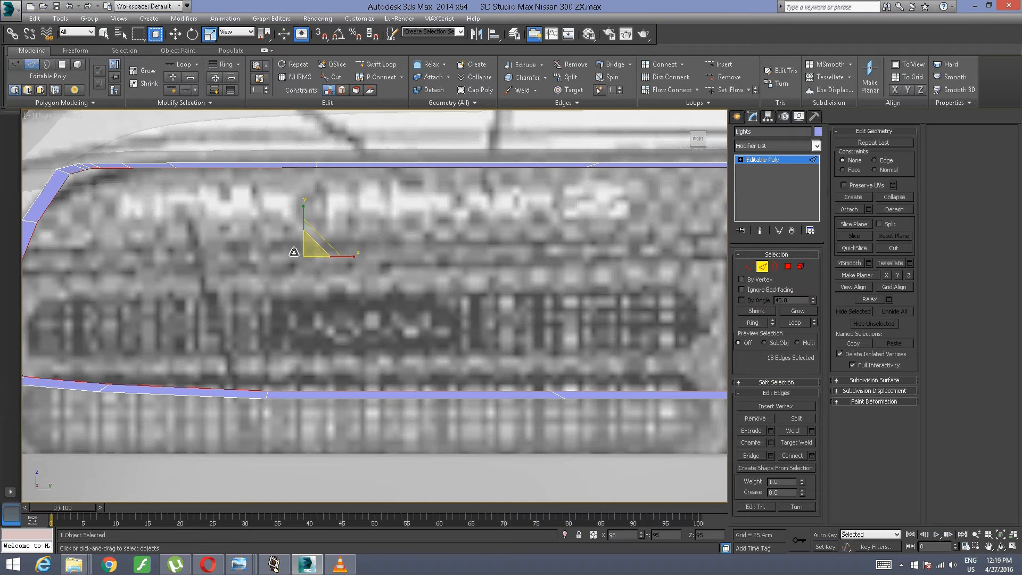
{"action": "scroll", "coordinate": [434, 187], "scroll_direction": "up", "scroll_amount": 5}
{"action": "scroll", "coordinate": [603, 203], "scroll_direction": "down", "scroll_amount": 6}
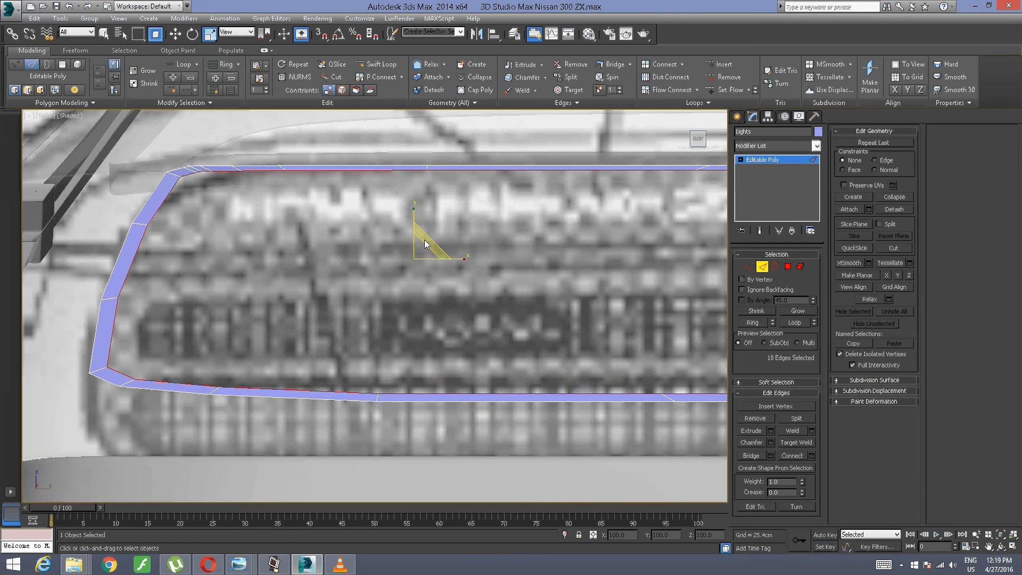
Step: Move the scaled edge loop about 6.9 cm along Y to line its ends up with the strip's ends at the car's centre
{"action": "left_click", "coordinate": [175, 33]}
{"action": "scroll", "coordinate": [427, 169], "scroll_direction": "up", "scroll_amount": 6}
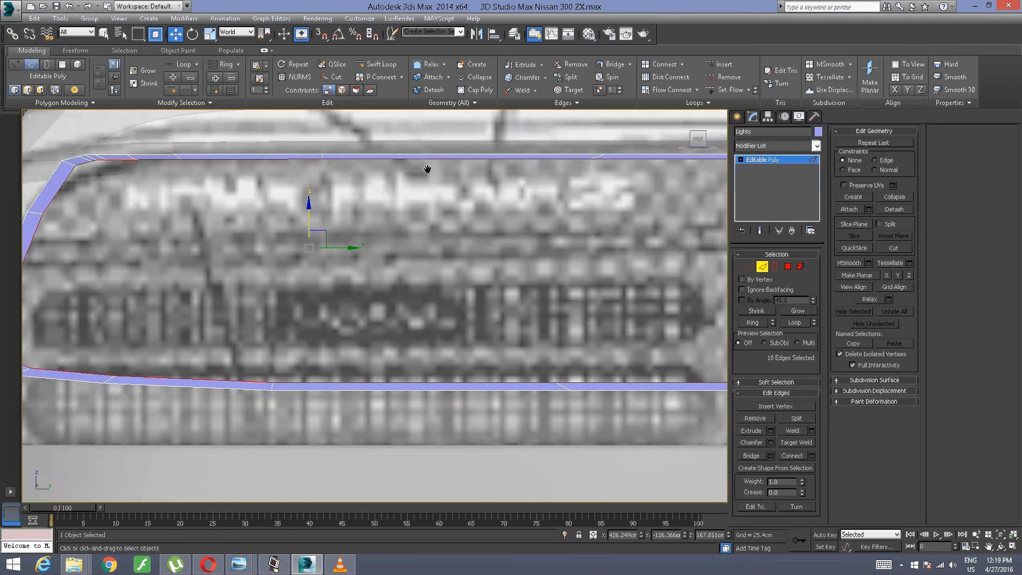
{"action": "left_click_drag", "start_coordinate": [236, 233], "coordinate": [234, 233]}
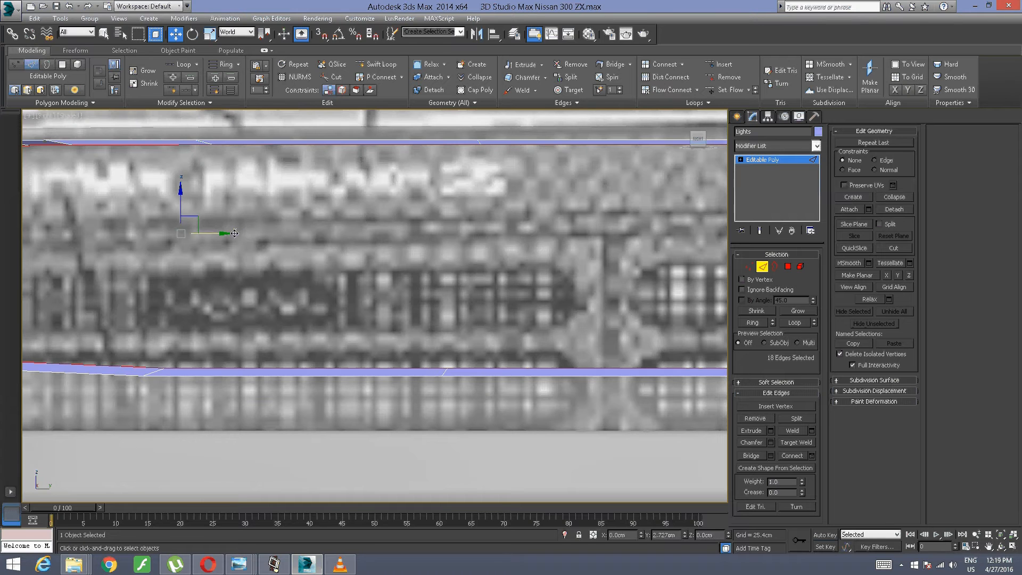
{"action": "scroll", "coordinate": [492, 151], "scroll_direction": "down", "scroll_amount": 4}
{"action": "scroll", "coordinate": [490, 151], "scroll_direction": "up", "scroll_amount": 5}
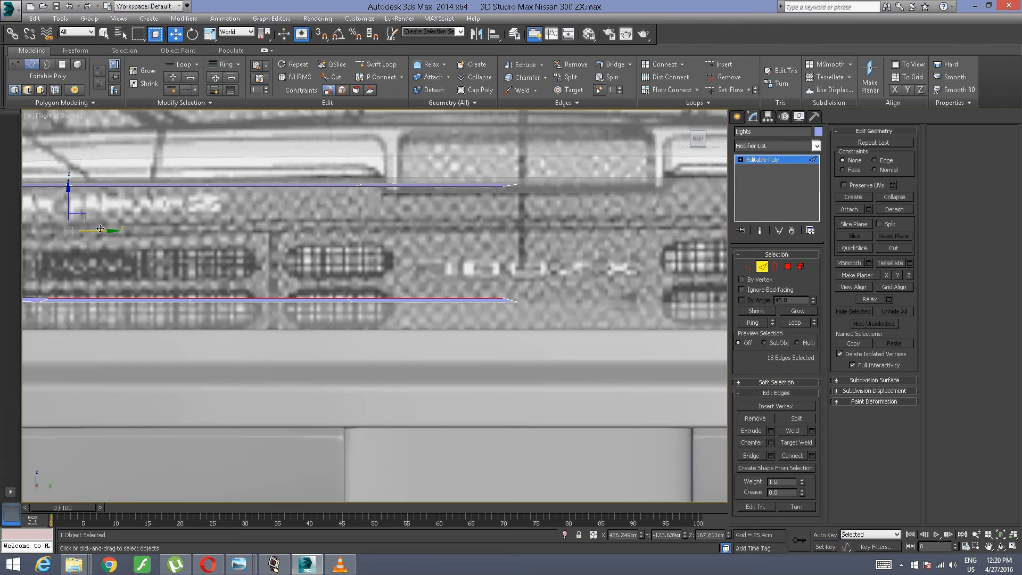
{"action": "left_click_drag", "start_coordinate": [100, 228], "coordinate": [115, 225]}
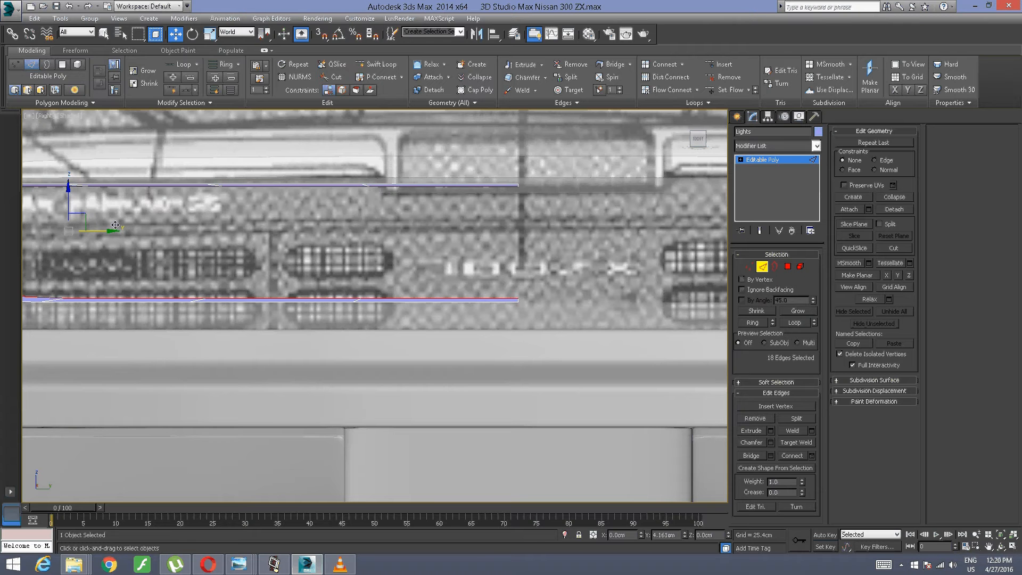
Step: Examine the Lights strip from several angles and look through the tail-light reference photos
{"action": "middle_click_drag", "start_coordinate": [238, 207], "coordinate": [487, 183]}
{"action": "scroll", "coordinate": [378, 196], "scroll_direction": "up", "scroll_amount": 4}
{"action": "middle_click_drag", "start_coordinate": [378, 198], "coordinate": [500, 218]}
{"action": "middle_click_drag", "start_coordinate": [381, 223], "coordinate": [397, 279], "text": "alt"}
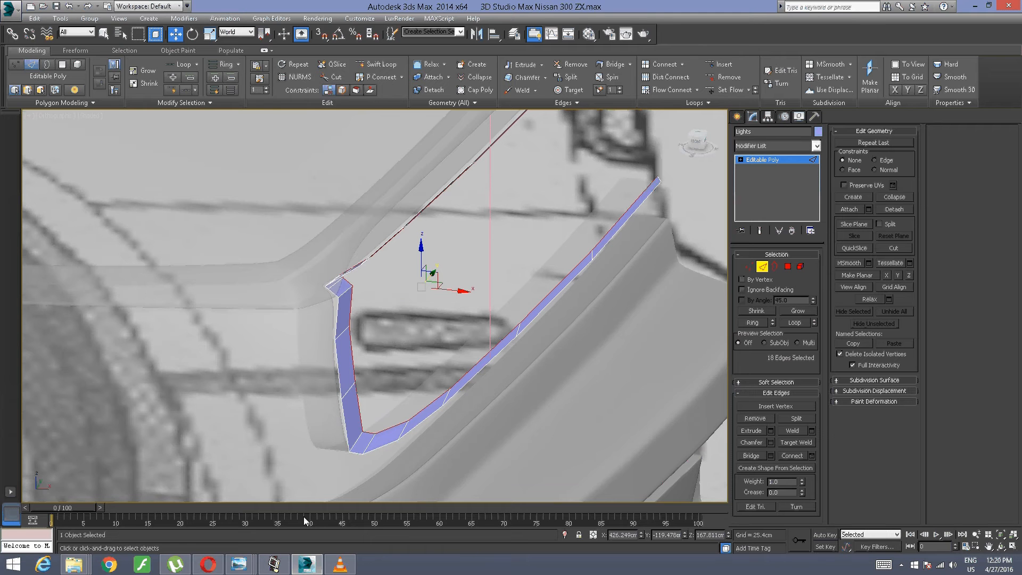
{"action": "left_click", "coordinate": [239, 565]}
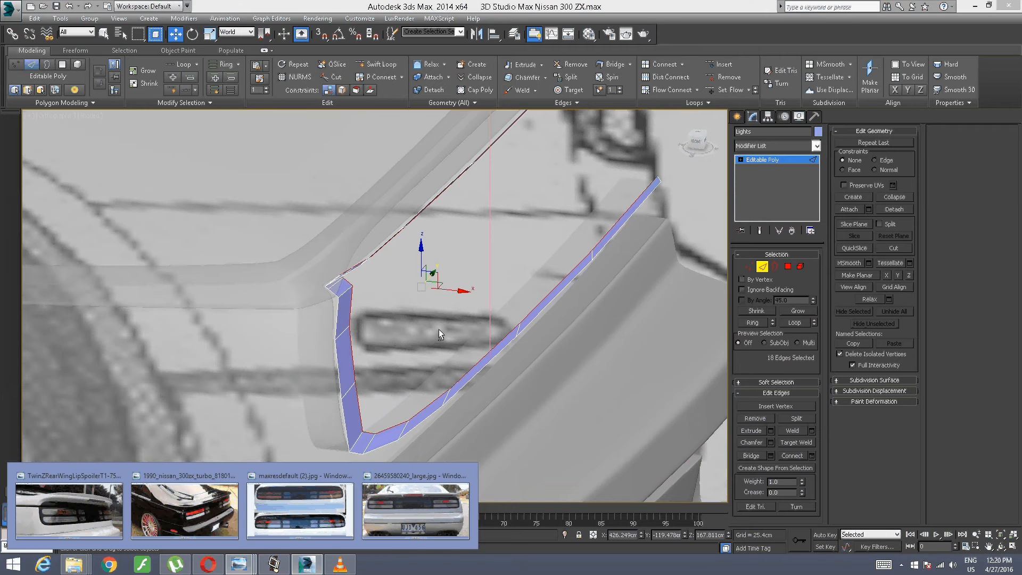
{"action": "middle_click_drag", "start_coordinate": [439, 333], "coordinate": [334, 305], "text": "alt"}
{"action": "left_click", "coordinate": [334, 305]}
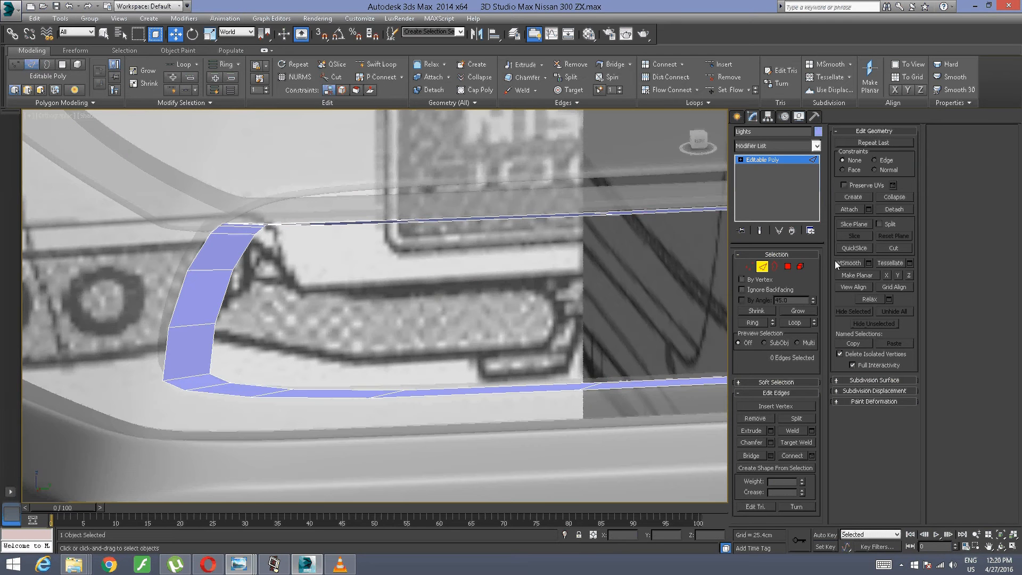
Step: Delete the four long polygons along the upper edge of the Lights strip
{"action": "left_click", "coordinate": [787, 266]}
{"action": "scroll", "coordinate": [404, 226], "scroll_direction": "up", "scroll_amount": 6}
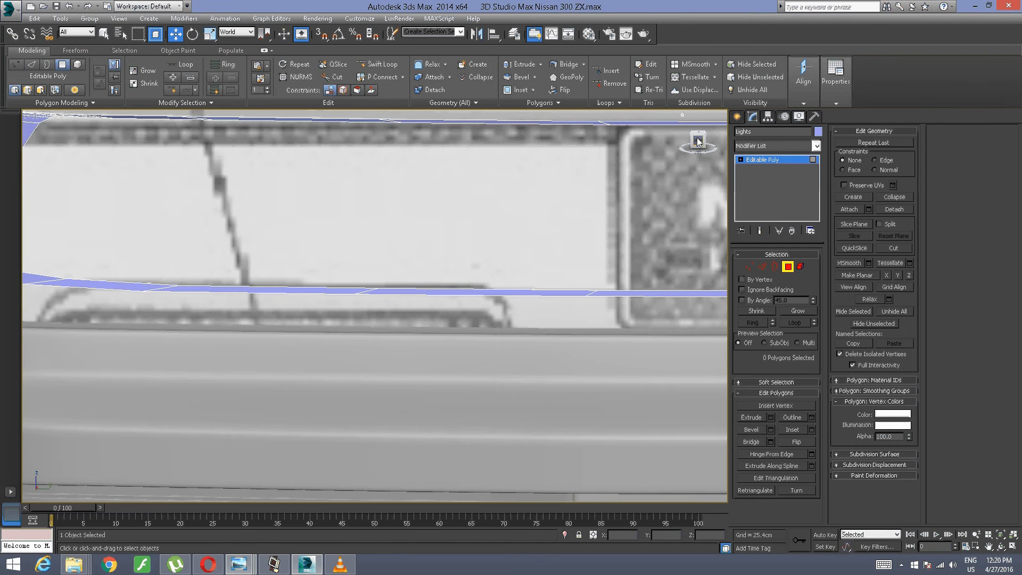
{"action": "left_click", "coordinate": [698, 142]}
{"action": "middle_click_drag", "start_coordinate": [449, 297], "coordinate": [410, 206]}
{"action": "scroll", "coordinate": [365, 323], "scroll_direction": "up", "scroll_amount": 8}
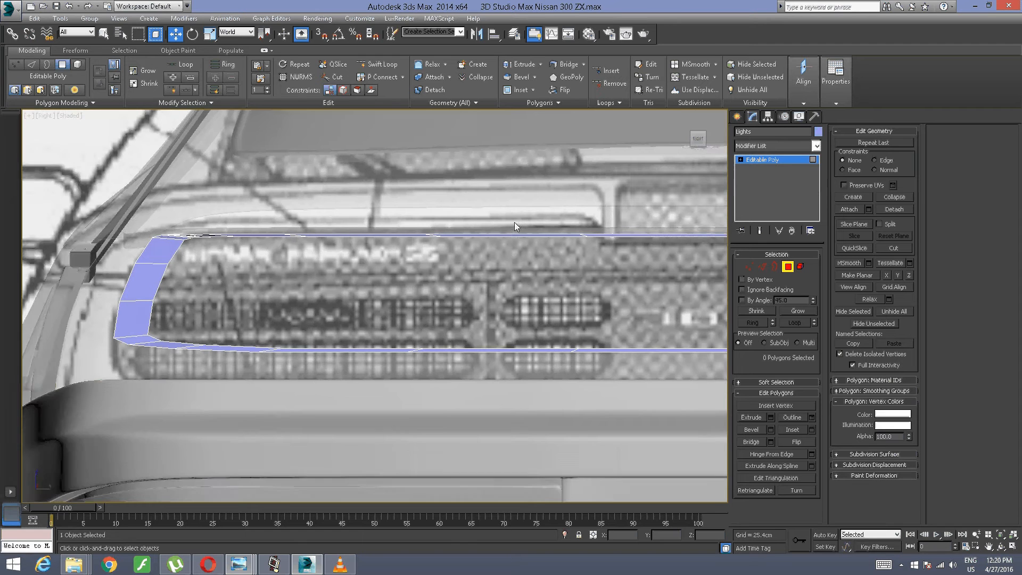
{"action": "middle_click_drag", "start_coordinate": [514, 221], "coordinate": [439, 236]}
{"action": "left_click_drag", "start_coordinate": [492, 263], "coordinate": [137, 300]}
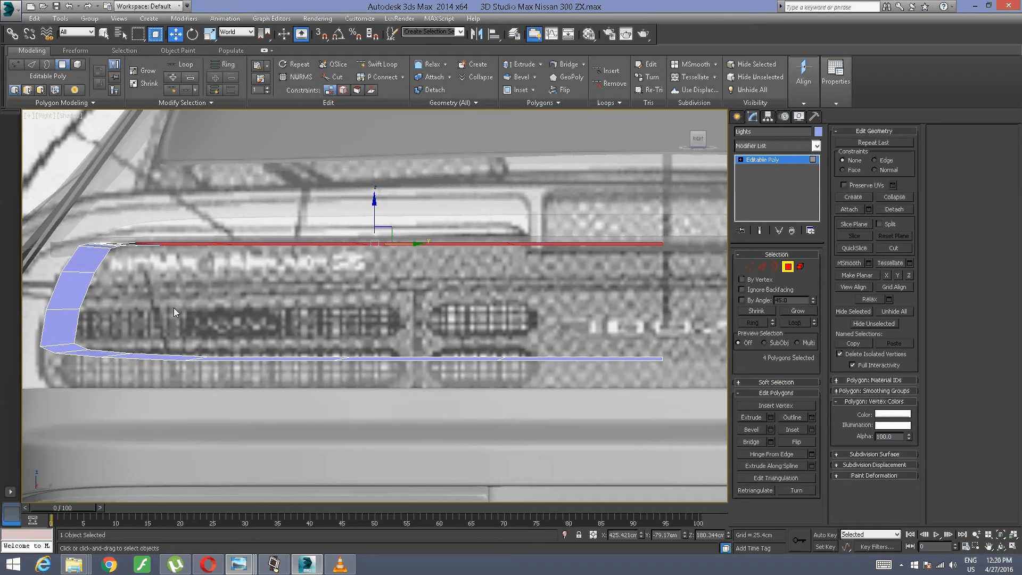
{"action": "key", "text": "Delete"}
Step: Delete the three remaining thin polygons beside the upper outer corner of the Lights strip
{"action": "middle_click_drag", "start_coordinate": [180, 311], "coordinate": [399, 329]}
{"action": "scroll", "coordinate": [398, 328], "scroll_direction": "up", "scroll_amount": 6}
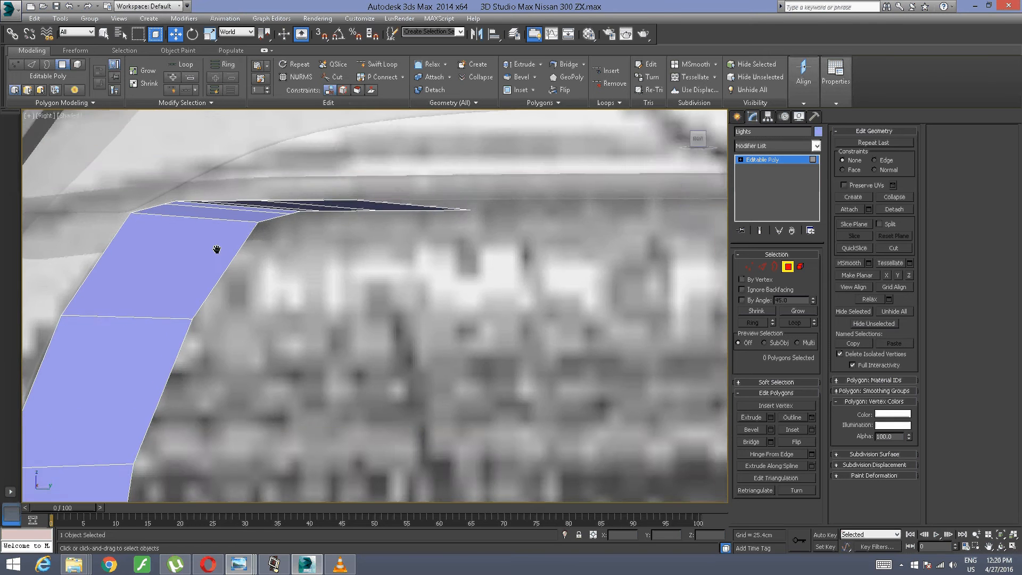
{"action": "middle_click_drag", "start_coordinate": [217, 248], "coordinate": [263, 321]}
{"action": "left_click_drag", "start_coordinate": [505, 181], "coordinate": [213, 294]}
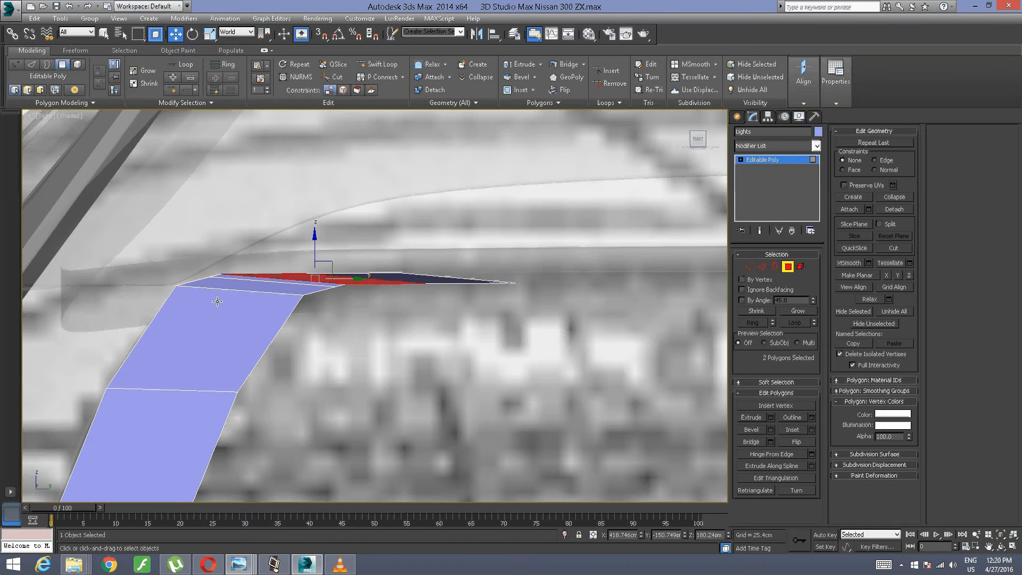
{"action": "key", "text": "Delete"}
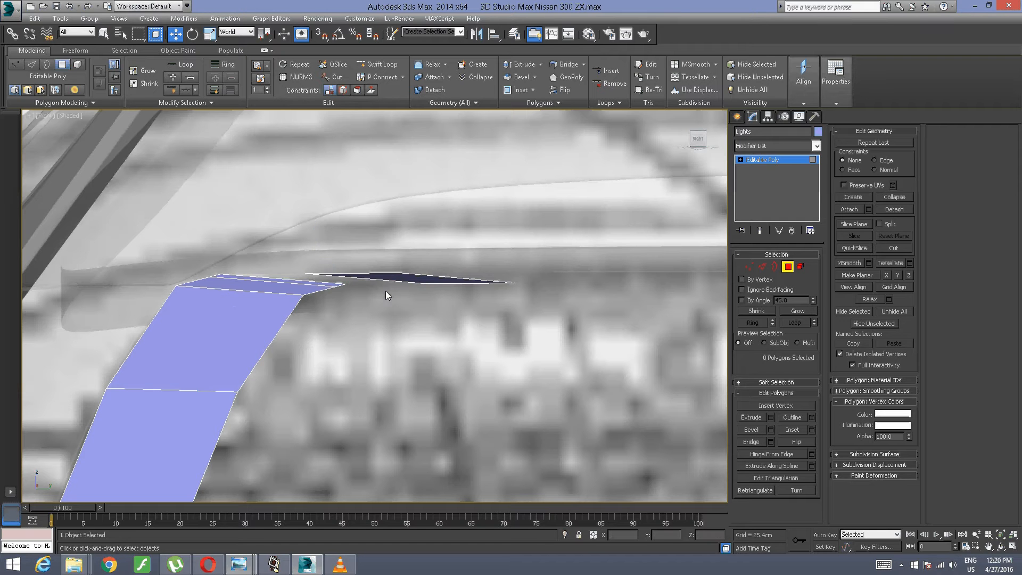
{"action": "left_click", "coordinate": [397, 277]}
{"action": "key", "text": "Delete"}
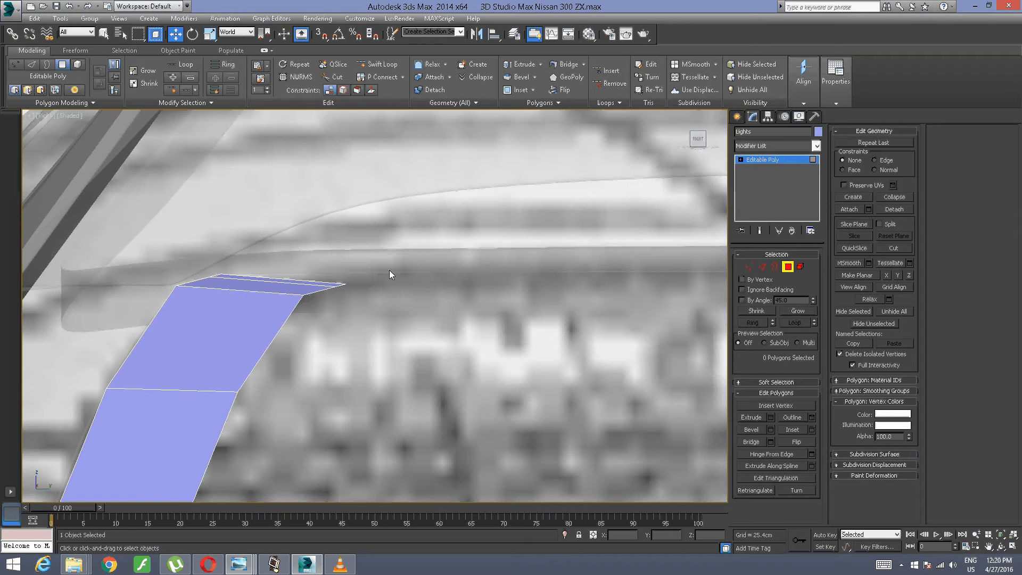
{"action": "left_click", "coordinate": [317, 283]}
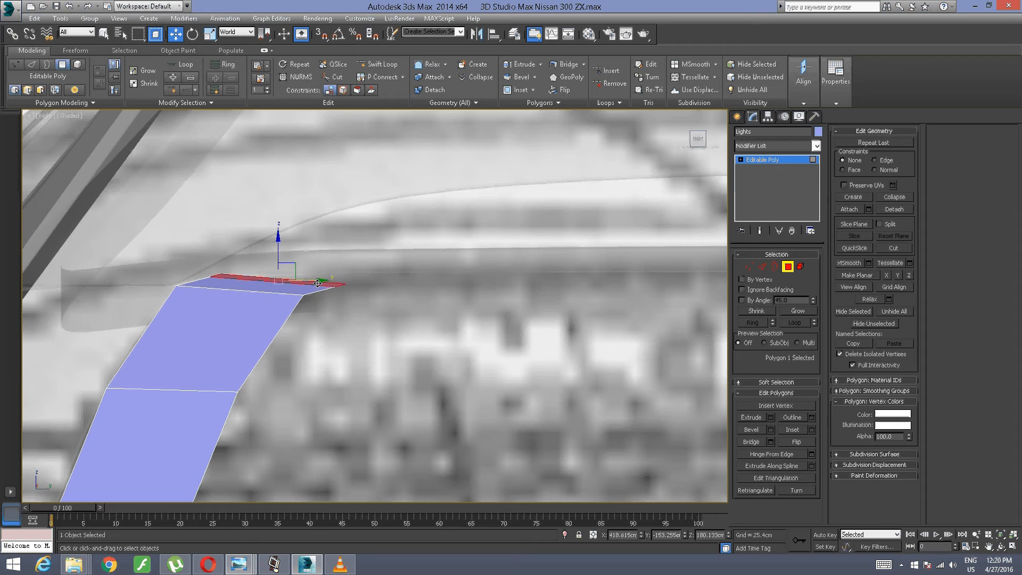
{"action": "left_click", "coordinate": [375, 279]}
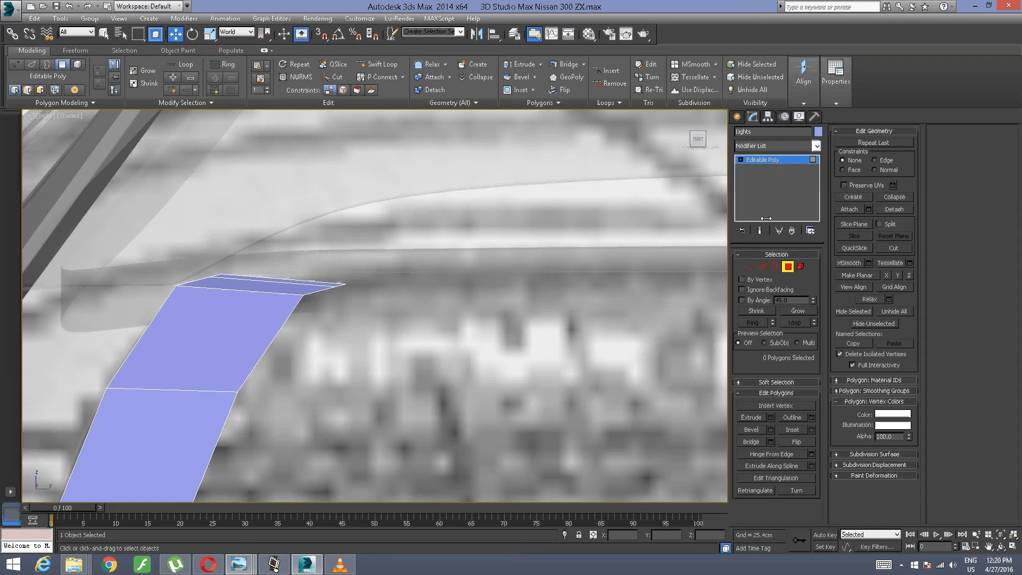
Step: Move the two inner end vertices at the strip's upper corner up about 0.77 cm and about 0.9 cm along X
{"action": "left_click", "coordinate": [755, 264]}
{"action": "left_click_drag", "start_coordinate": [387, 218], "coordinate": [328, 293]}
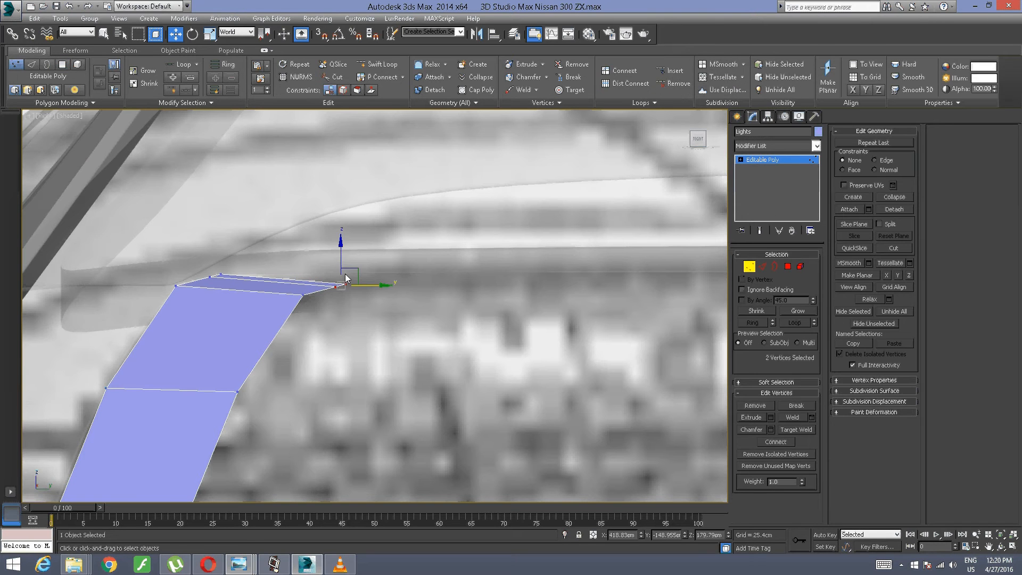
{"action": "left_click_drag", "start_coordinate": [341, 251], "coordinate": [340, 247]}
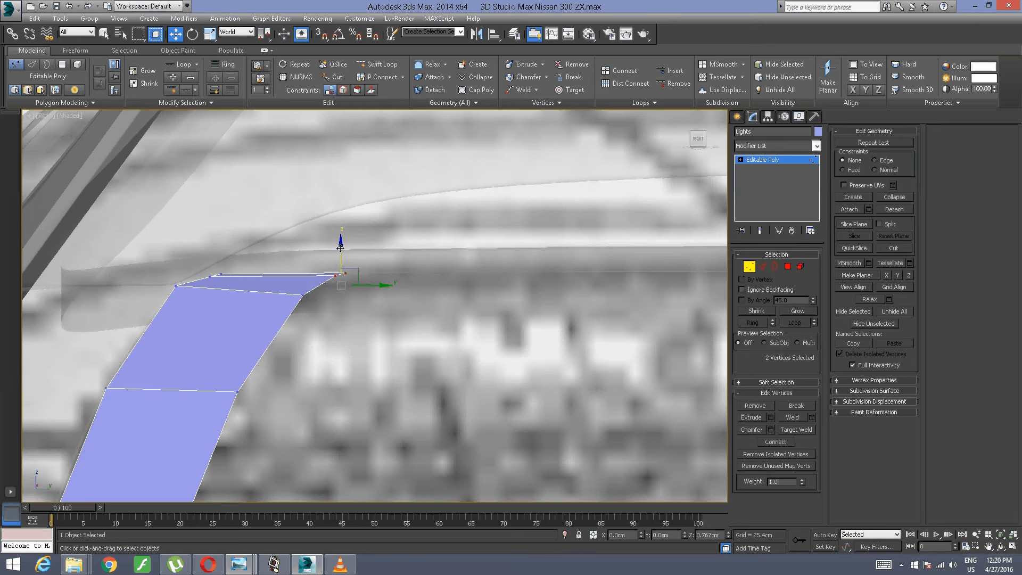
{"action": "middle_click_drag", "start_coordinate": [340, 248], "coordinate": [297, 272], "text": "alt"}
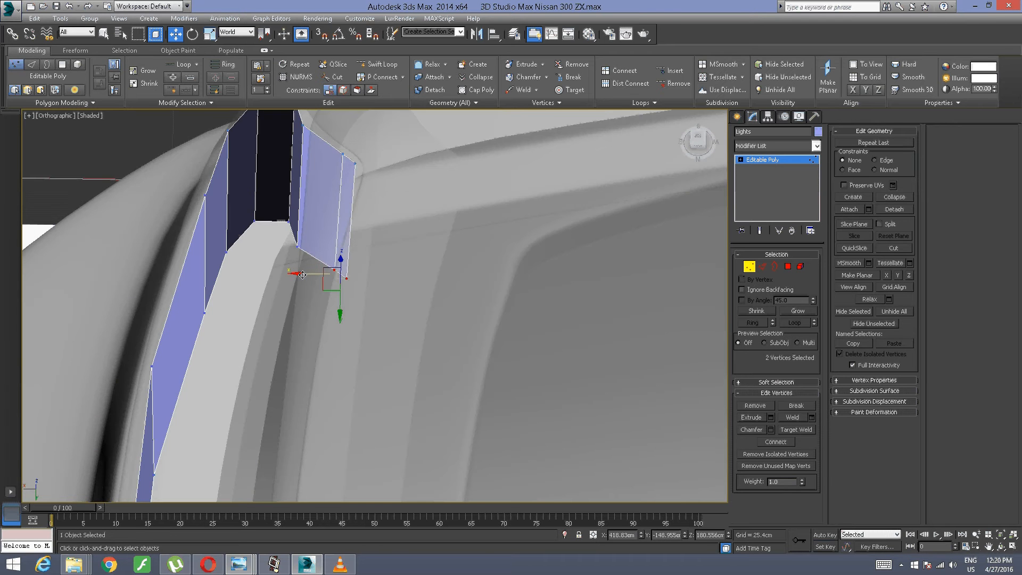
{"action": "left_click_drag", "start_coordinate": [301, 274], "coordinate": [290, 274]}
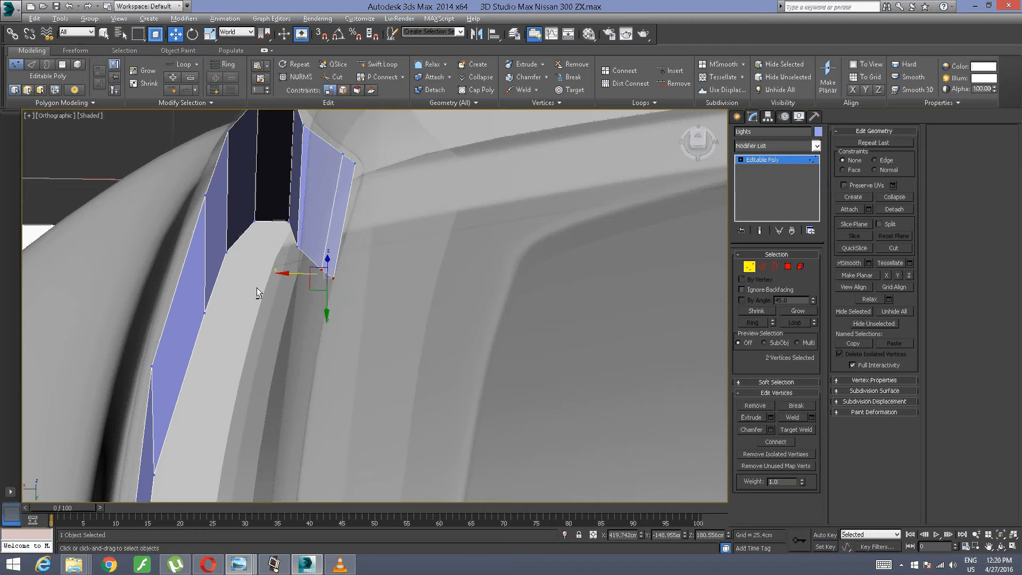
Step: Move the inner upper-corner vertex of the Lights strip about 0.36 cm along X and try shifting the corner's vertex pair about -0.29 cm
{"action": "middle_click_drag", "start_coordinate": [258, 289], "coordinate": [385, 275], "text": "alt"}
{"action": "middle_click_drag", "start_coordinate": [323, 304], "coordinate": [365, 319], "text": "alt"}
{"action": "left_click", "coordinate": [340, 327]}
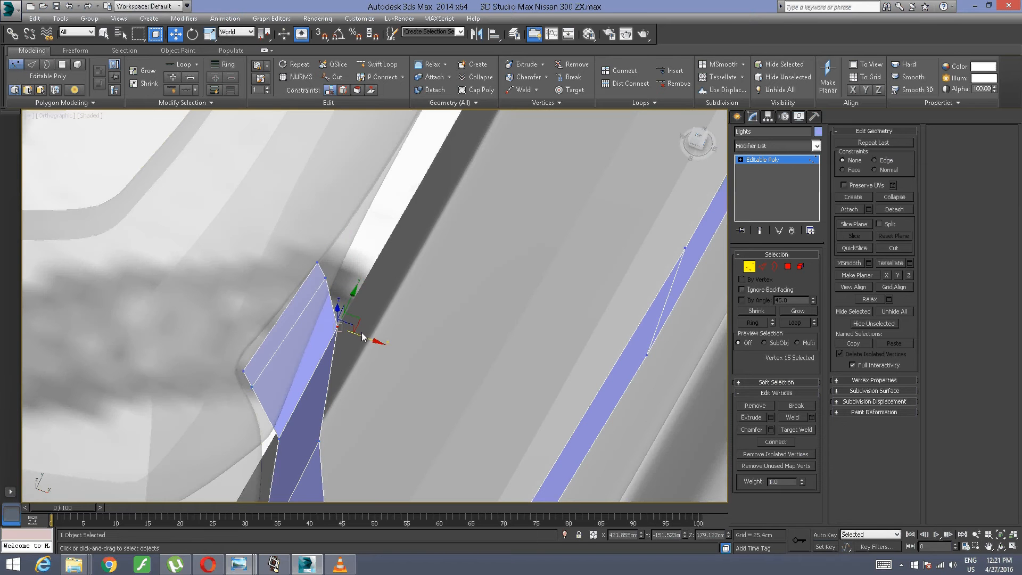
{"action": "left_click_drag", "start_coordinate": [366, 338], "coordinate": [386, 340]}
{"action": "middle_click_drag", "start_coordinate": [385, 339], "coordinate": [349, 273], "text": "alt"}
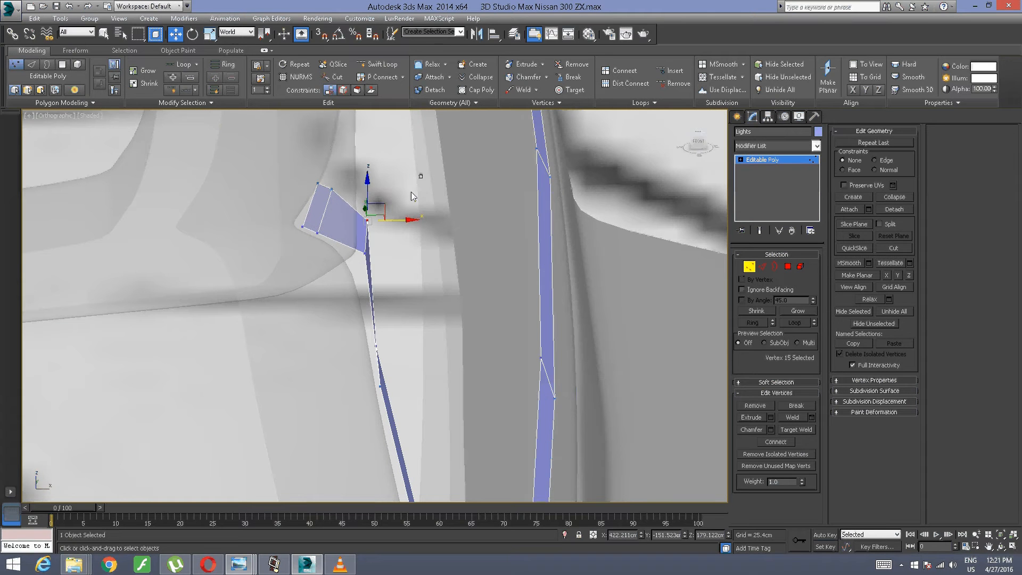
{"action": "left_click_drag", "start_coordinate": [422, 179], "coordinate": [362, 255]}
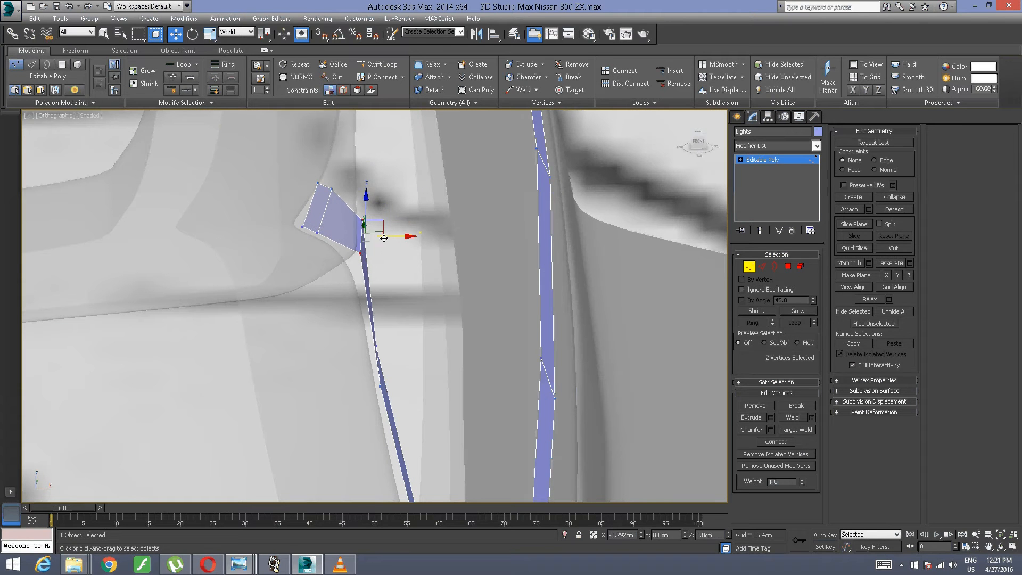
{"action": "scroll", "coordinate": [490, 236], "scroll_direction": "down", "scroll_amount": 3}
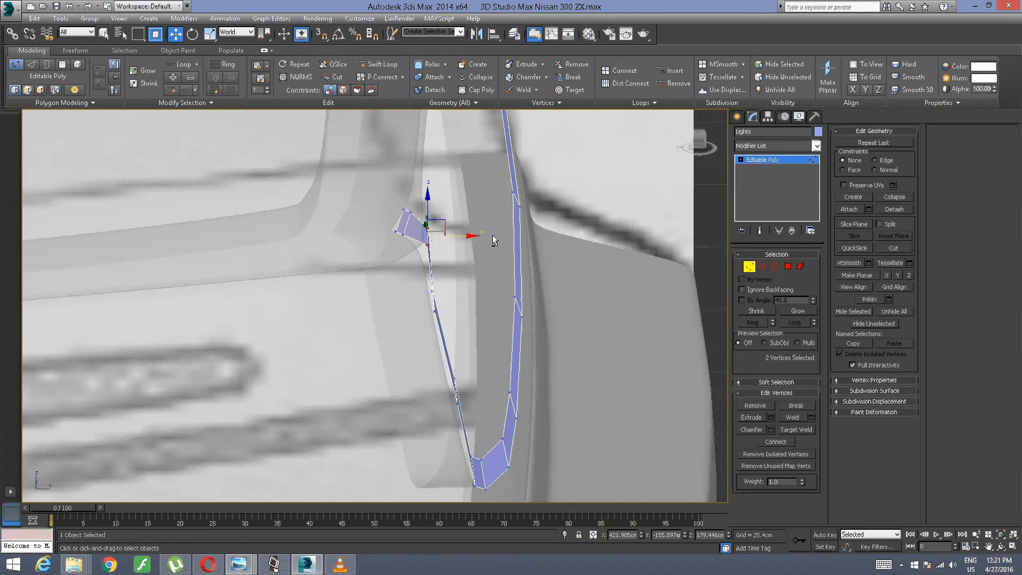
Step: Remove the TurboSmooth modifier from the car body object Plane013
{"action": "middle_click_drag", "start_coordinate": [492, 234], "coordinate": [447, 266], "text": "alt"}
{"action": "scroll", "coordinate": [497, 282], "scroll_direction": "down", "scroll_amount": 5}
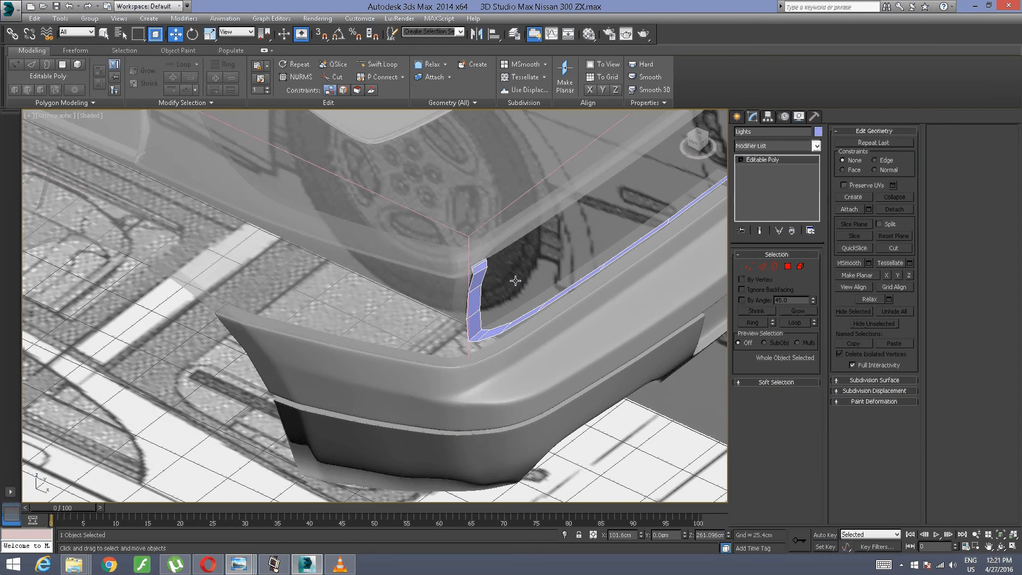
{"action": "left_click", "coordinate": [297, 303]}
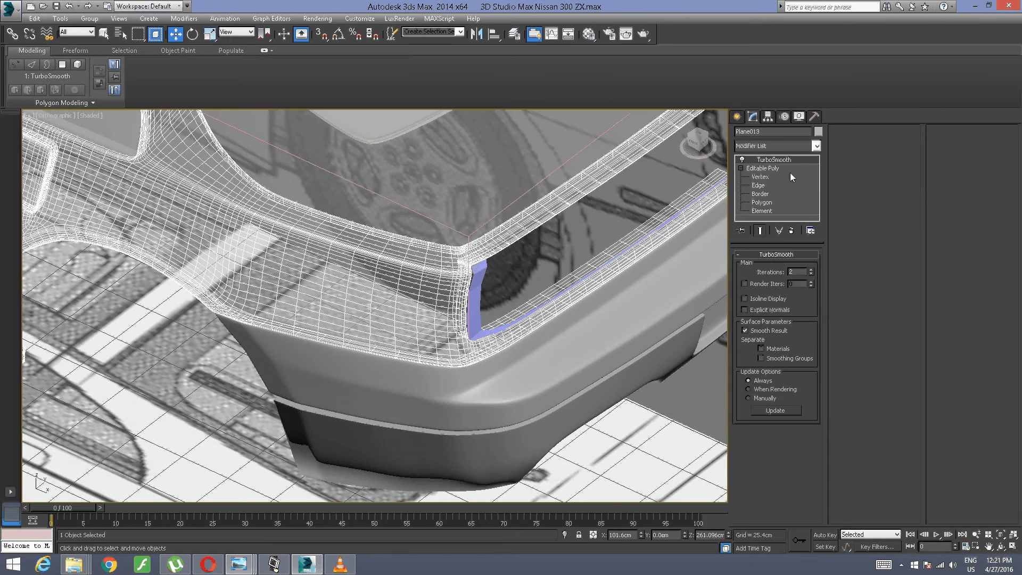
{"action": "left_click", "coordinate": [791, 231]}
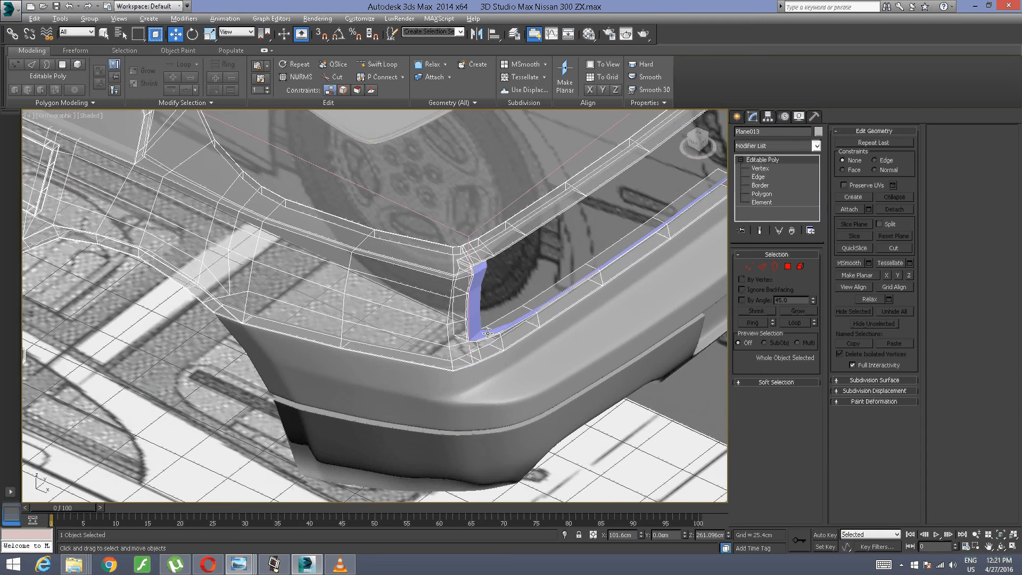
{"action": "scroll", "coordinate": [387, 263], "scroll_direction": "up", "scroll_amount": 8}
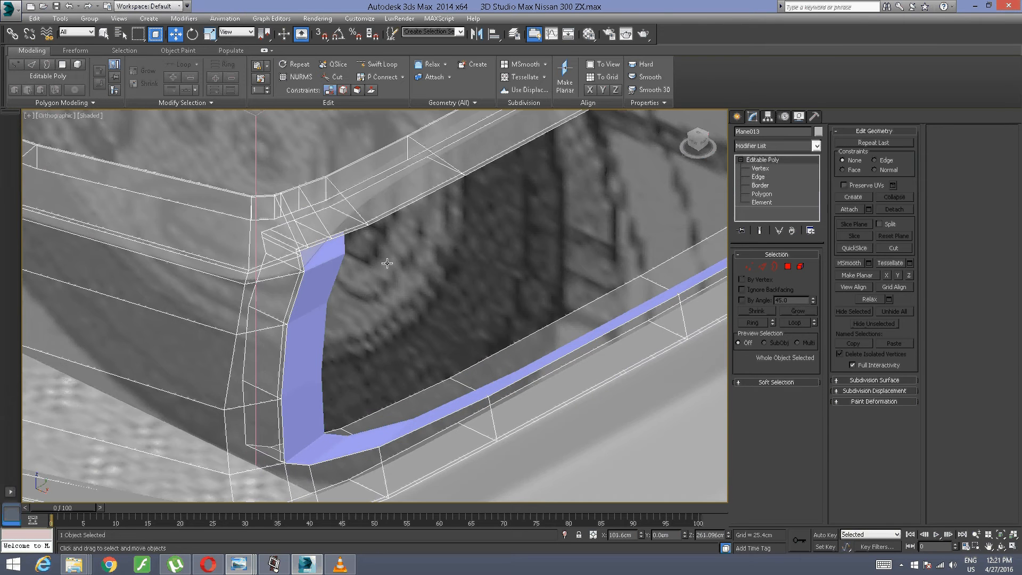
Step: Move the four inner edges running down the side of the Lights strip about 3.08 cm along X in the front view
{"action": "left_click", "coordinate": [345, 273]}
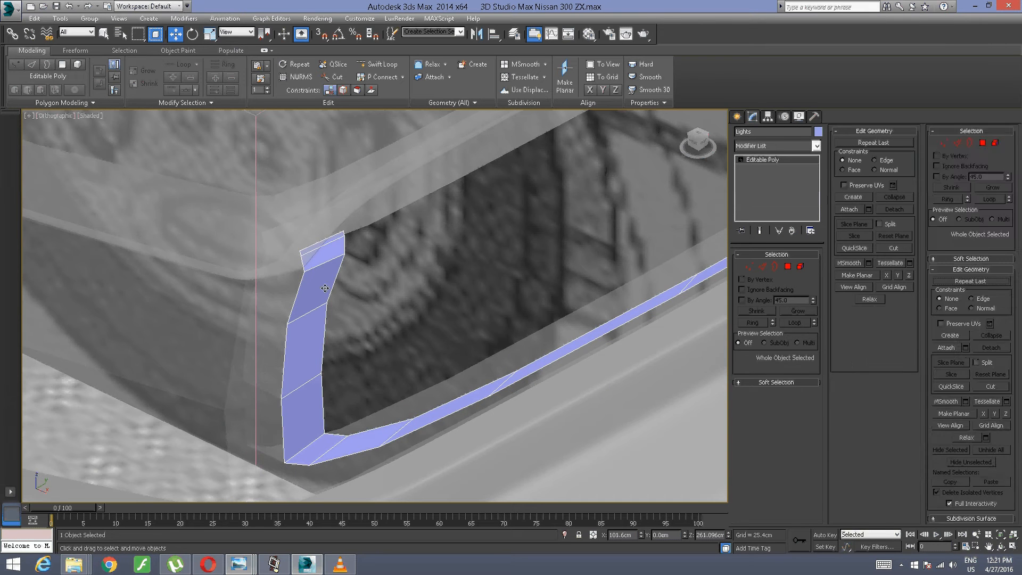
{"action": "left_click", "coordinate": [787, 266]}
{"action": "left_click", "coordinate": [763, 267]}
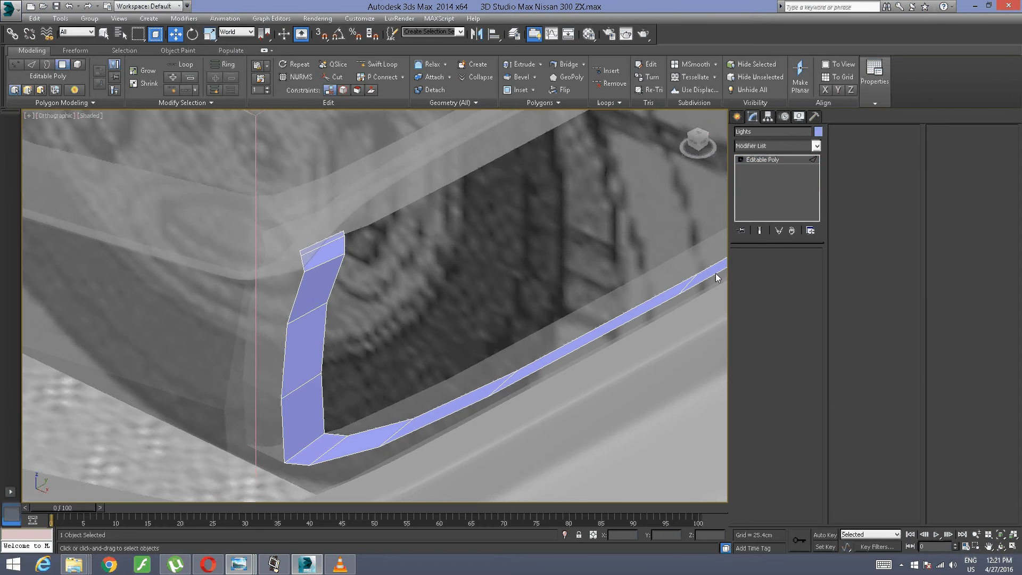
{"action": "left_click", "coordinate": [336, 279]}
{"action": "middle_click_drag", "start_coordinate": [336, 279], "coordinate": [427, 305], "text": "alt"}
{"action": "middle_click_drag", "start_coordinate": [372, 374], "coordinate": [363, 429], "text": "alt"}
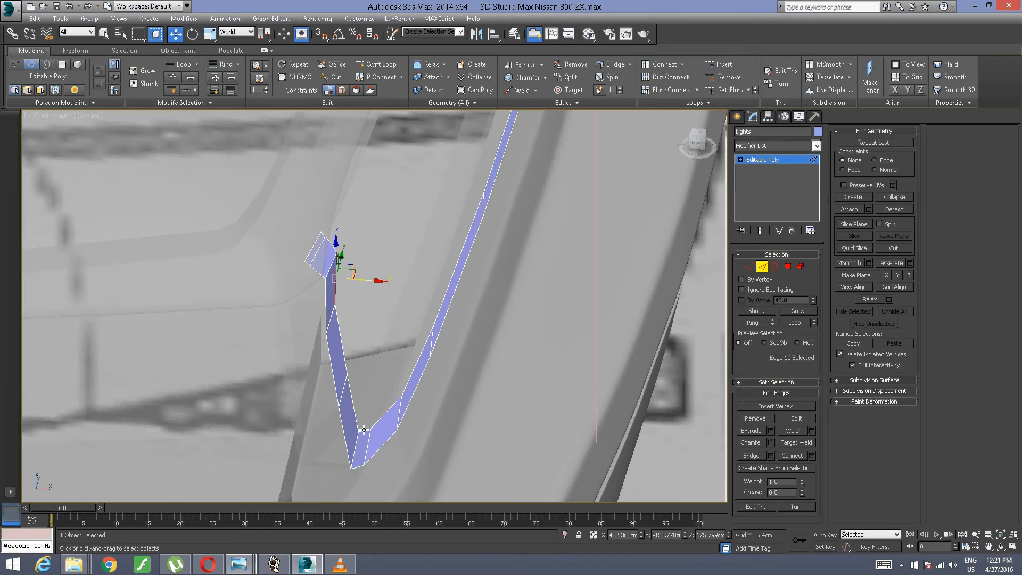
{"action": "left_click", "coordinate": [362, 430]}
{"action": "left_click", "coordinate": [356, 415], "text": "ctrl"}
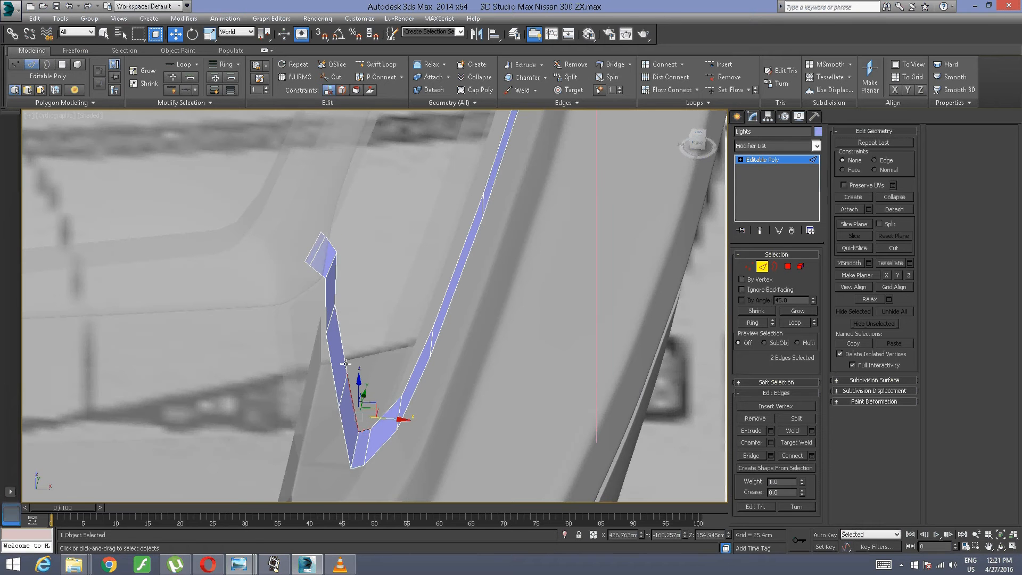
{"action": "left_click", "coordinate": [345, 360], "text": "ctrl"}
{"action": "left_click", "coordinate": [337, 285], "text": "ctrl"}
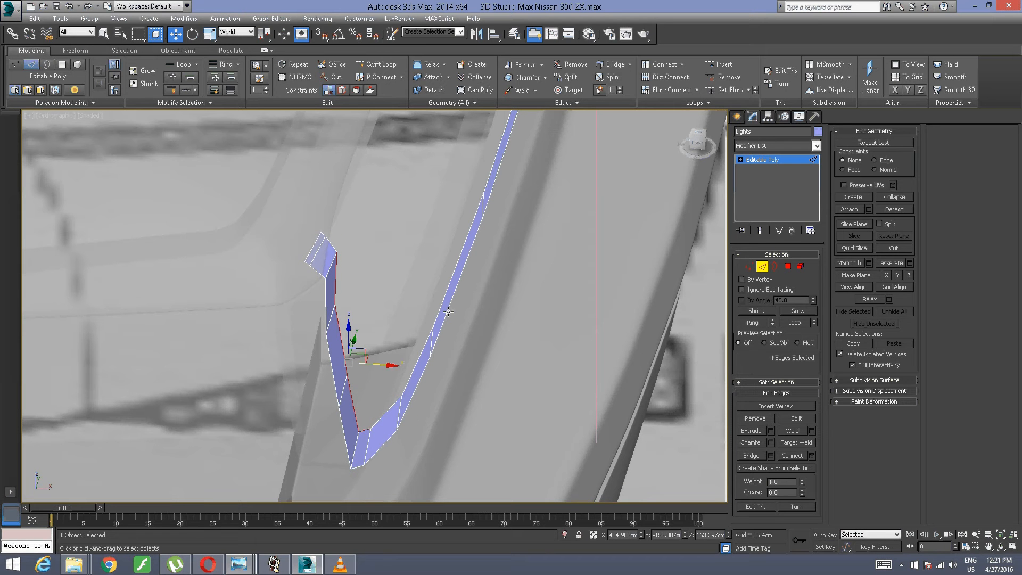
{"action": "left_click", "coordinate": [696, 142]}
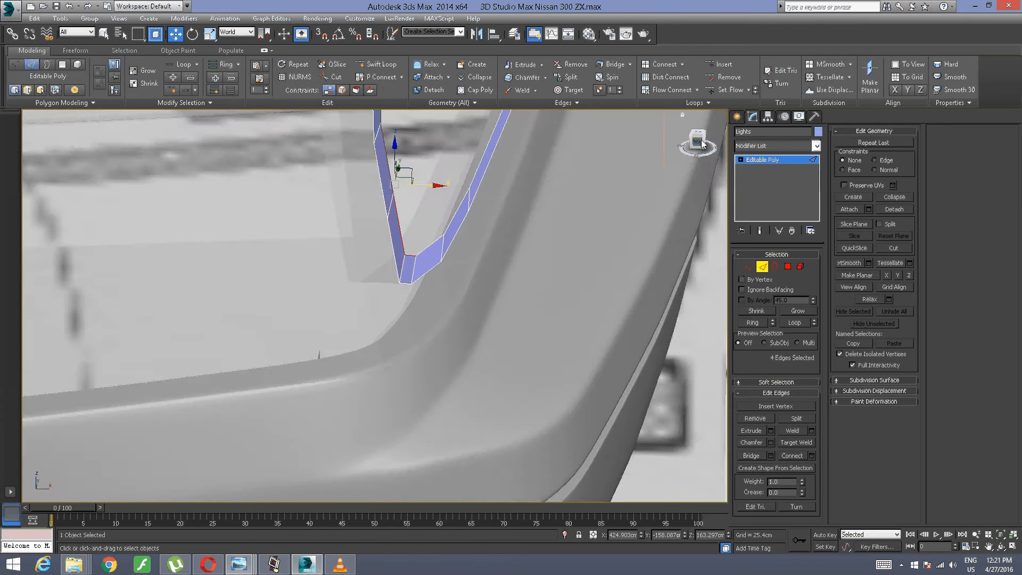
{"action": "scroll", "coordinate": [591, 168], "scroll_direction": "down", "scroll_amount": 5}
{"action": "middle_click_drag", "start_coordinate": [590, 167], "coordinate": [365, 298]}
{"action": "scroll", "coordinate": [365, 298], "scroll_direction": "up", "scroll_amount": 8}
{"action": "middle_click_drag", "start_coordinate": [262, 114], "coordinate": [376, 320]}
{"action": "scroll", "coordinate": [389, 267], "scroll_direction": "down", "scroll_amount": 3}
{"action": "left_click_drag", "start_coordinate": [332, 311], "coordinate": [368, 308]}
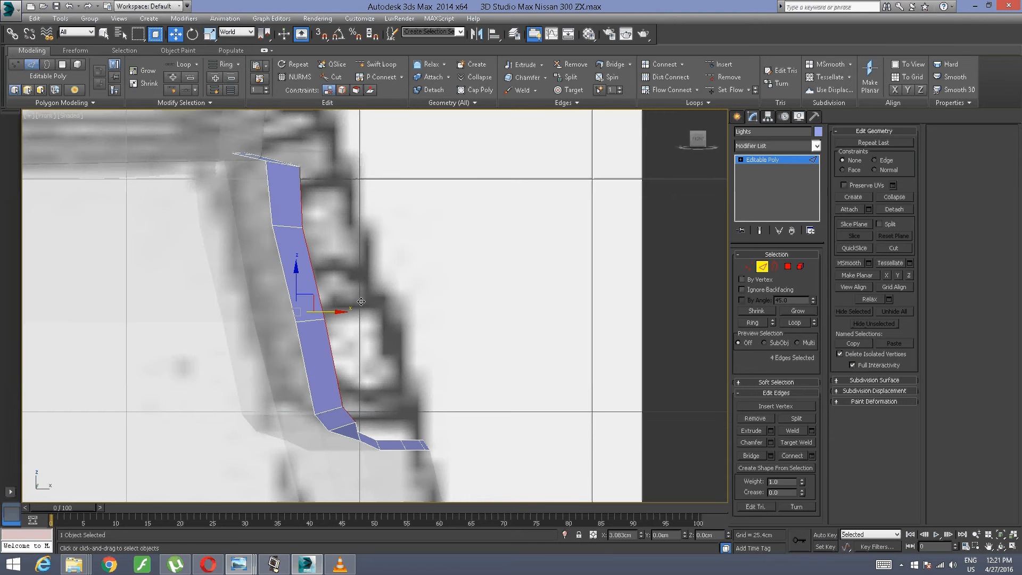
{"action": "scroll", "coordinate": [351, 302], "scroll_direction": "up", "scroll_amount": 3}
{"action": "middle_click_drag", "start_coordinate": [354, 269], "coordinate": [413, 278]}
{"action": "left_click", "coordinate": [413, 278]}
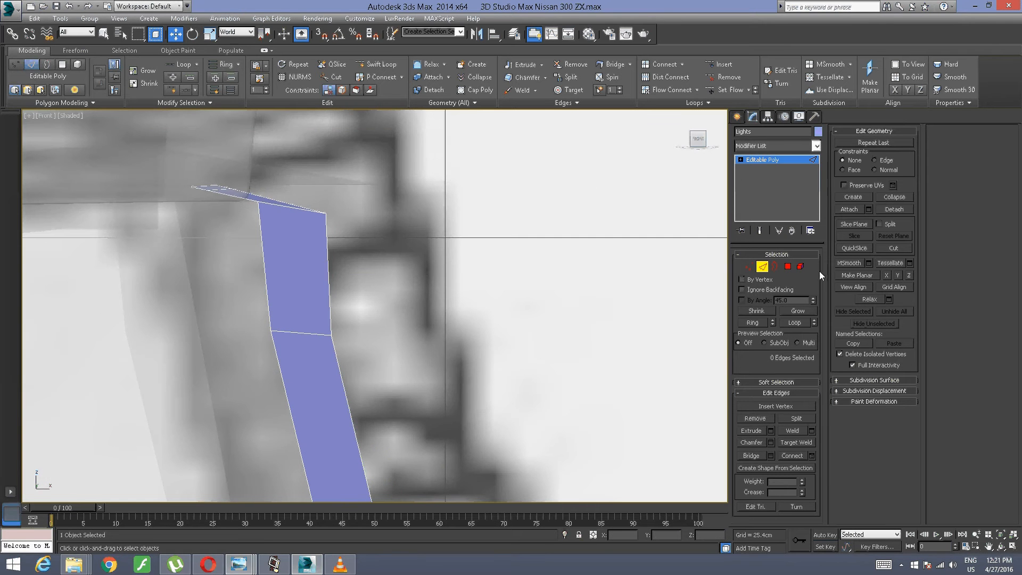
Step: Move the single inner vertex at the upper end of the widened side strip about -1.01 cm along X
{"action": "left_click", "coordinate": [749, 266]}
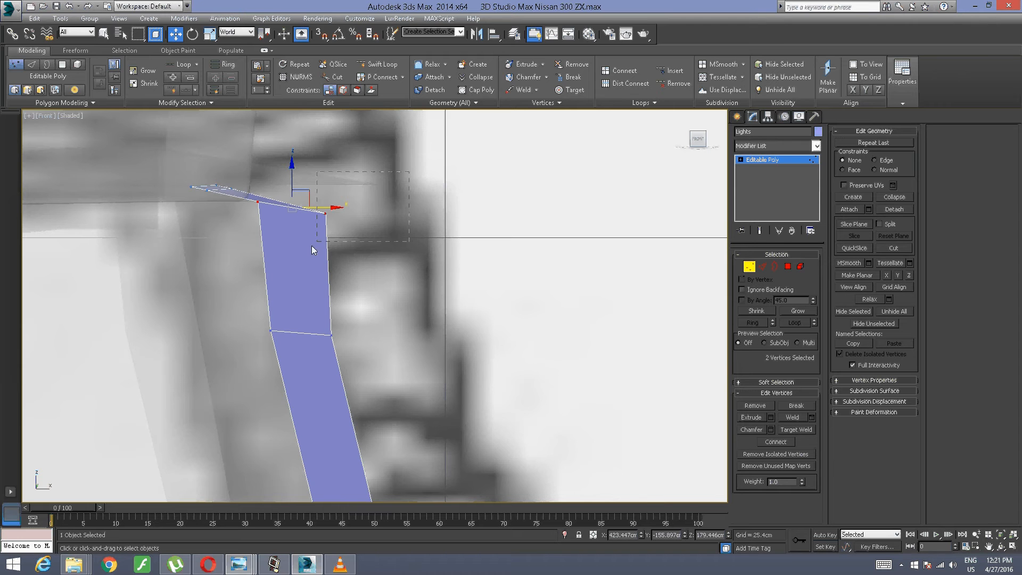
{"action": "left_click", "coordinate": [325, 213]}
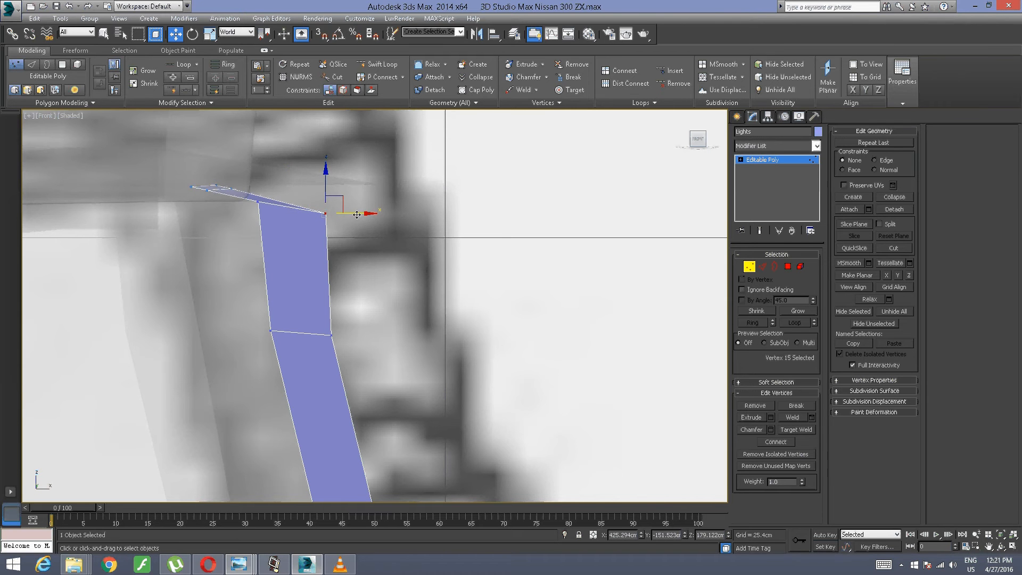
{"action": "left_click_drag", "start_coordinate": [359, 213], "coordinate": [338, 216]}
{"action": "middle_click_drag", "start_coordinate": [341, 237], "coordinate": [338, 115]}
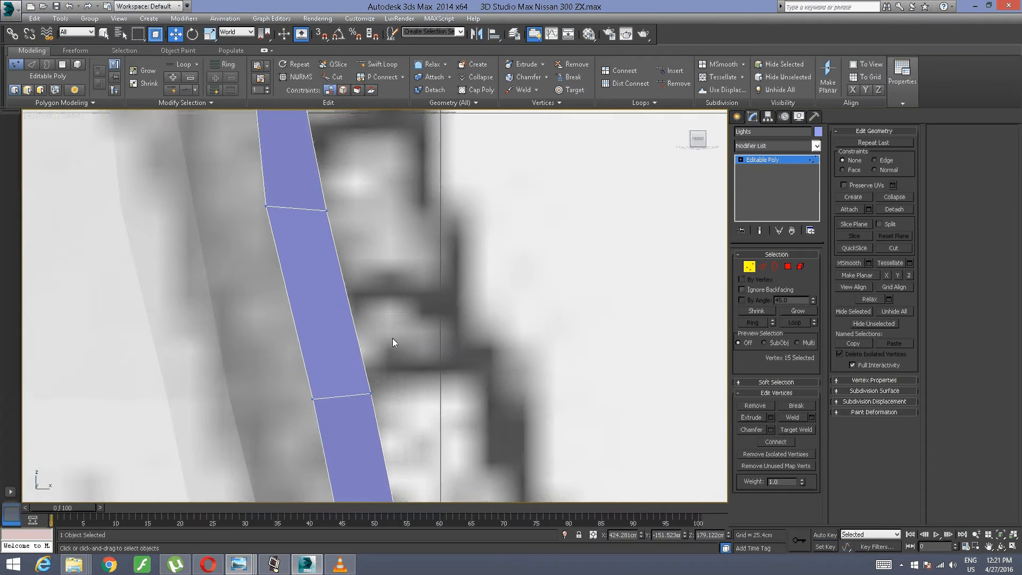
{"action": "middle_click_drag", "start_coordinate": [392, 337], "coordinate": [337, 113]}
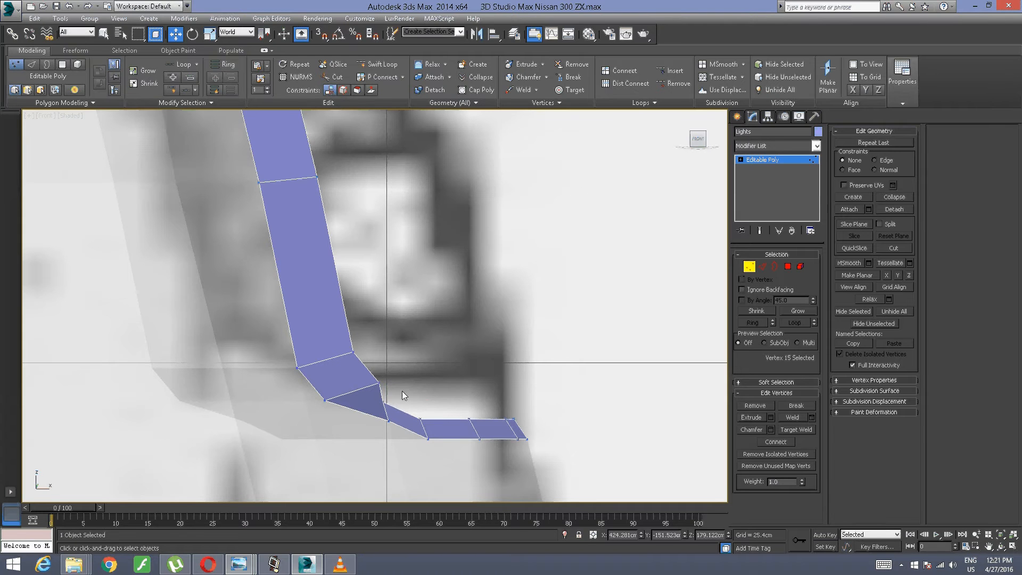
Step: Even out the lower bend of the Lights strip by nudging its two inner vertices along X towards each other's curve
{"action": "left_click", "coordinate": [380, 405]}
{"action": "left_click_drag", "start_coordinate": [414, 401], "coordinate": [418, 399]}
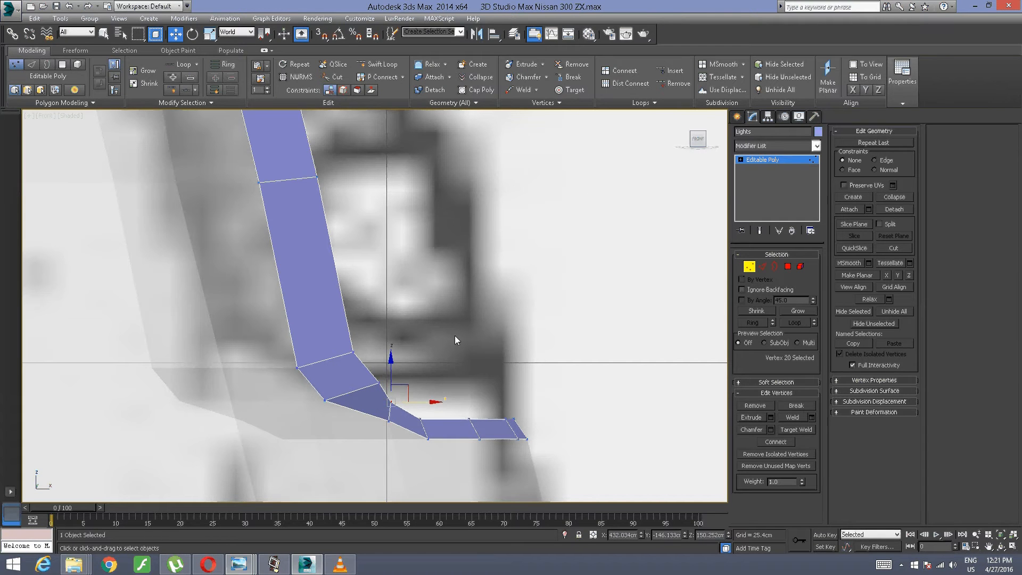
{"action": "left_click", "coordinate": [378, 382]}
{"action": "left_click_drag", "start_coordinate": [403, 384], "coordinate": [394, 384]}
{"action": "left_click", "coordinate": [445, 383]}
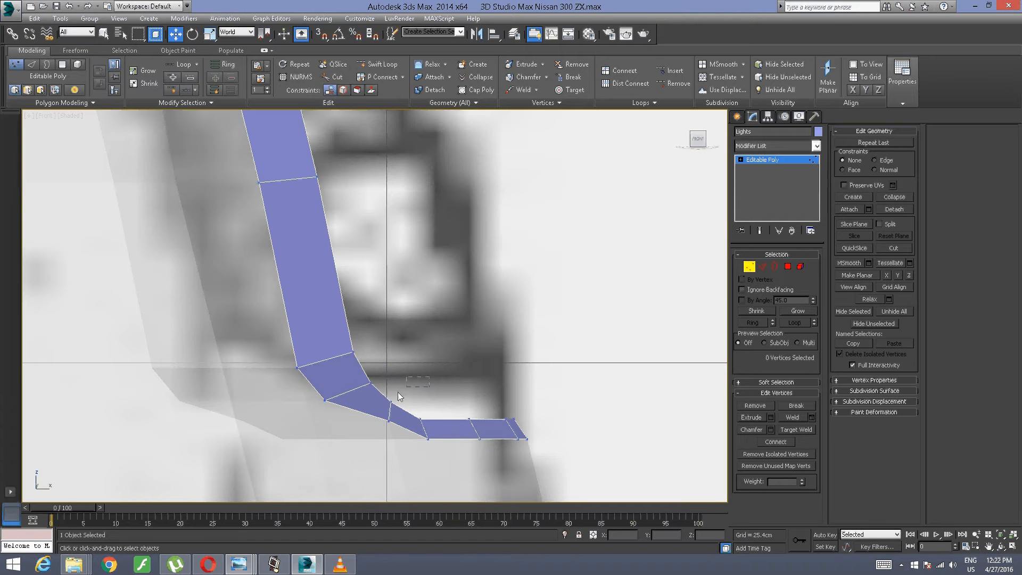
Step: Shift the four upper vertices of the strip's bottom run slightly along positive X in the front view
{"action": "left_click_drag", "start_coordinate": [532, 383], "coordinate": [435, 432]}
{"action": "left_click_drag", "start_coordinate": [508, 418], "coordinate": [516, 418]}
{"action": "left_click", "coordinate": [461, 391]}
{"action": "middle_click_drag", "start_coordinate": [400, 319], "coordinate": [442, 290]}
{"action": "scroll", "coordinate": [431, 334], "scroll_direction": "down", "scroll_amount": 2}
{"action": "scroll", "coordinate": [433, 349], "scroll_direction": "up", "scroll_amount": 2}
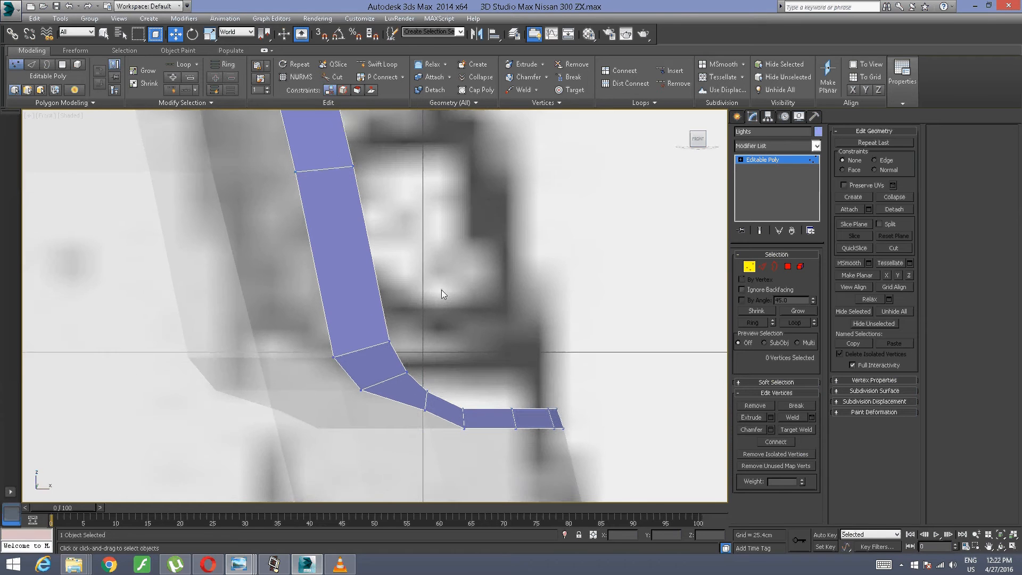
{"action": "scroll", "coordinate": [441, 264], "scroll_direction": "down", "scroll_amount": 2}
{"action": "scroll", "coordinate": [442, 229], "scroll_direction": "up", "scroll_amount": 2}
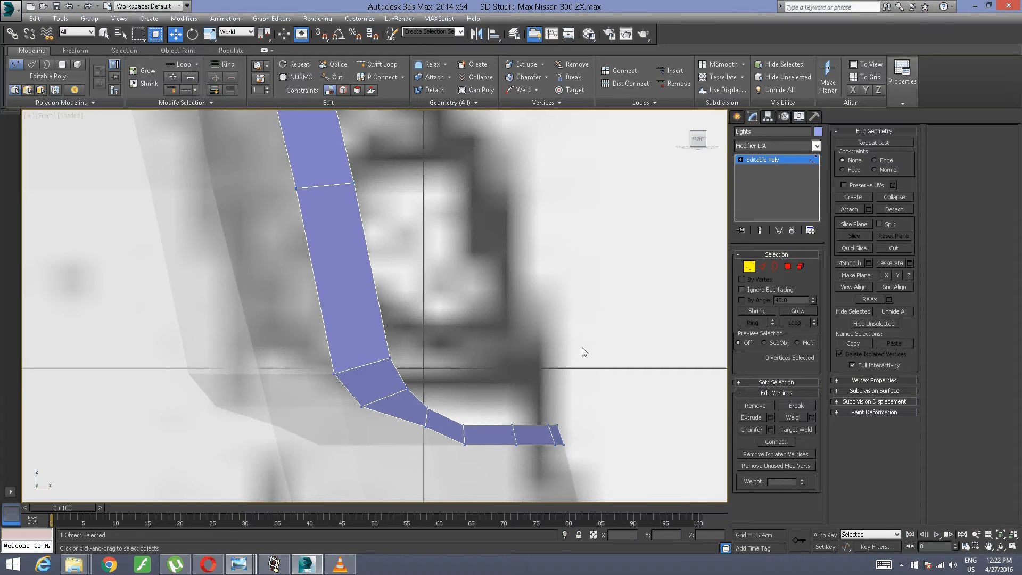
Step: Raise the four upper vertices of the bottom run about 1.23 cm and lift the adjacent inner bend vertex to keep the width even
{"action": "left_click_drag", "start_coordinate": [601, 343], "coordinate": [456, 455]}
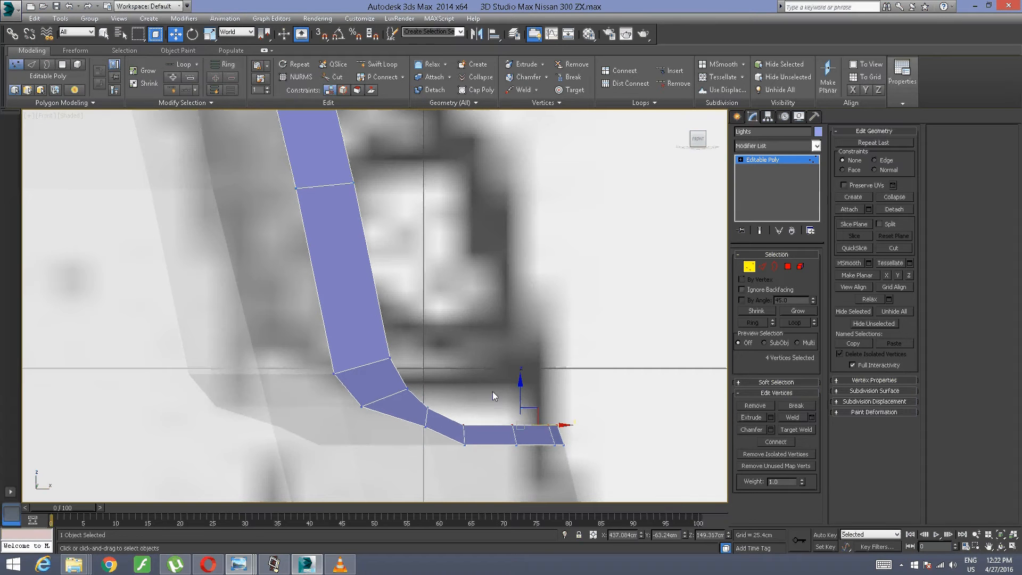
{"action": "left_click_drag", "start_coordinate": [520, 404], "coordinate": [520, 382]}
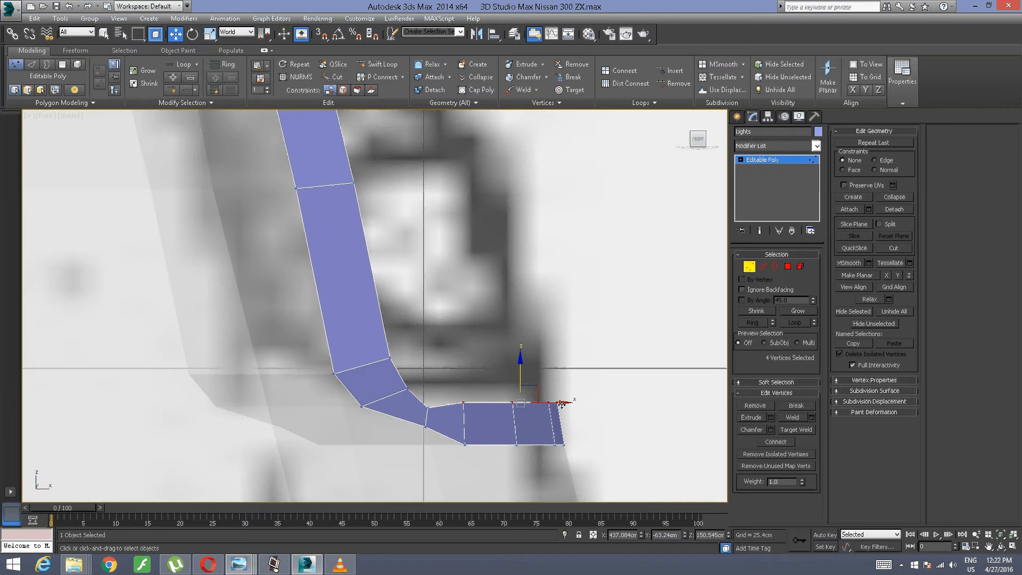
{"action": "left_click", "coordinate": [445, 386]}
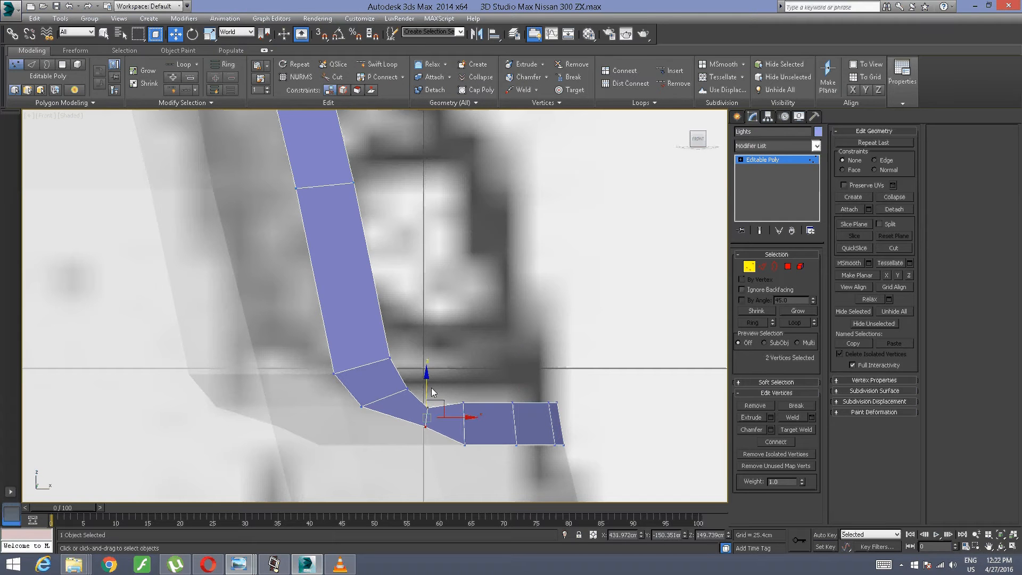
{"action": "left_click", "coordinate": [428, 407]}
{"action": "left_click_drag", "start_coordinate": [434, 391], "coordinate": [434, 369]}
{"action": "left_click", "coordinate": [500, 362]}
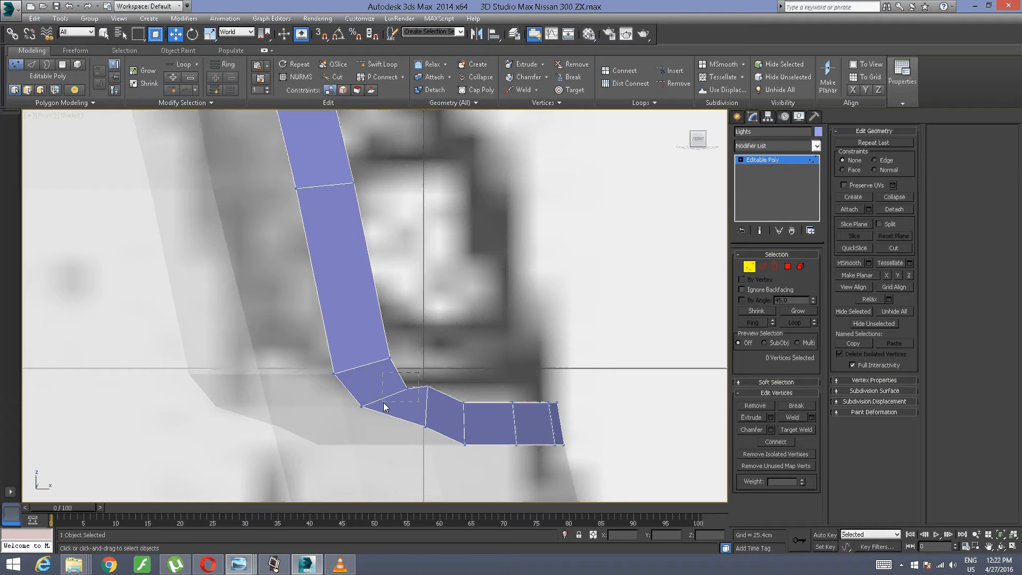
Step: Raise the two remaining inner bend vertices about 1.05 cm and move the four bottom-run vertices about 0.5 cm up and -0.27 cm along X
{"action": "left_click", "coordinate": [407, 388]}
{"action": "left_click", "coordinate": [389, 356], "text": "ctrl"}
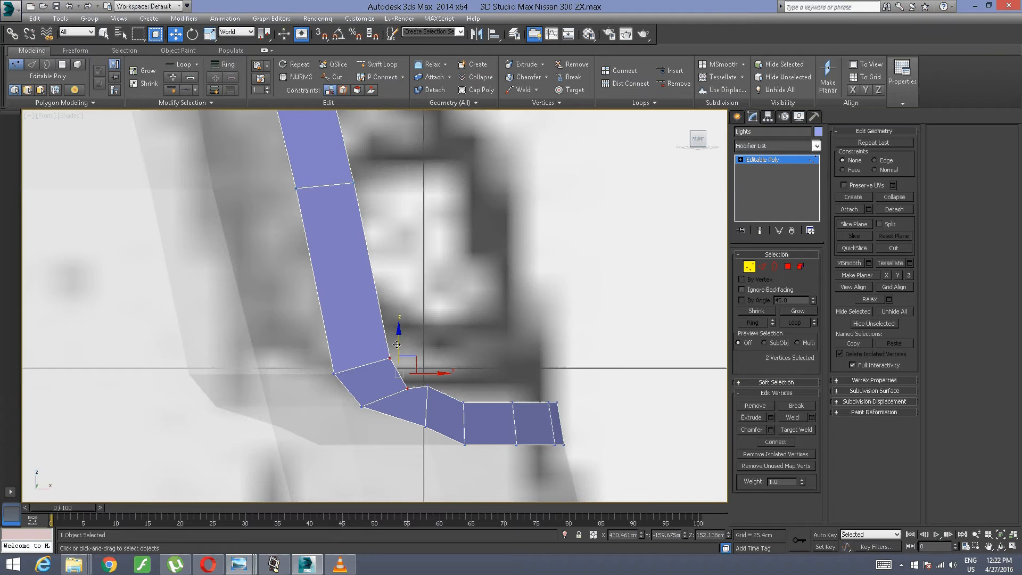
{"action": "left_click_drag", "start_coordinate": [397, 343], "coordinate": [396, 325]}
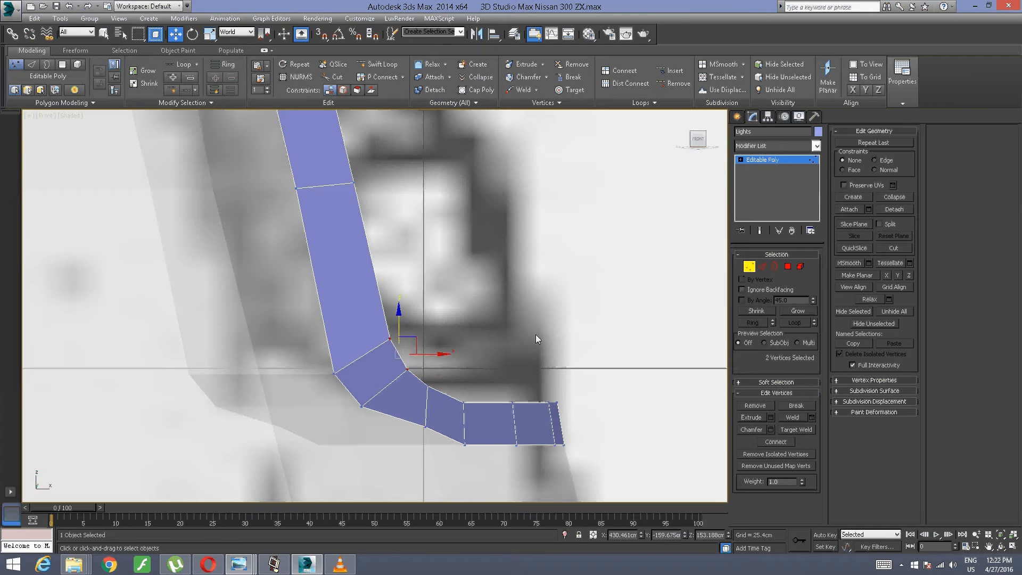
{"action": "left_click", "coordinate": [584, 336]}
{"action": "left_click_drag", "start_coordinate": [617, 343], "coordinate": [478, 410]}
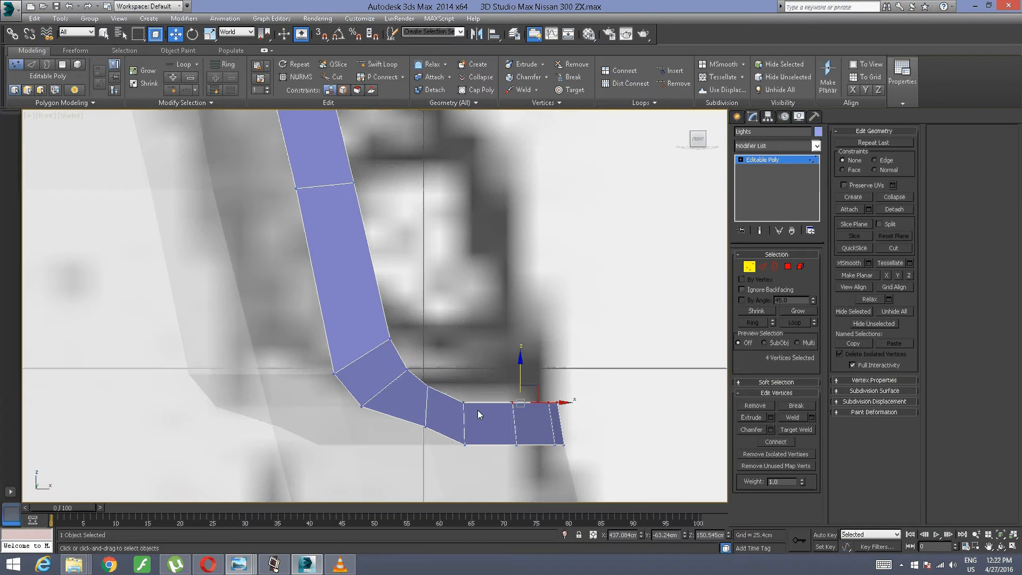
{"action": "left_click_drag", "start_coordinate": [517, 379], "coordinate": [554, 395]}
Step: Look at the Lights strip from directly above and frame its bend and bottom run along the rear bumper
{"action": "middle_click_drag", "start_coordinate": [463, 340], "coordinate": [393, 315], "text": "alt"}
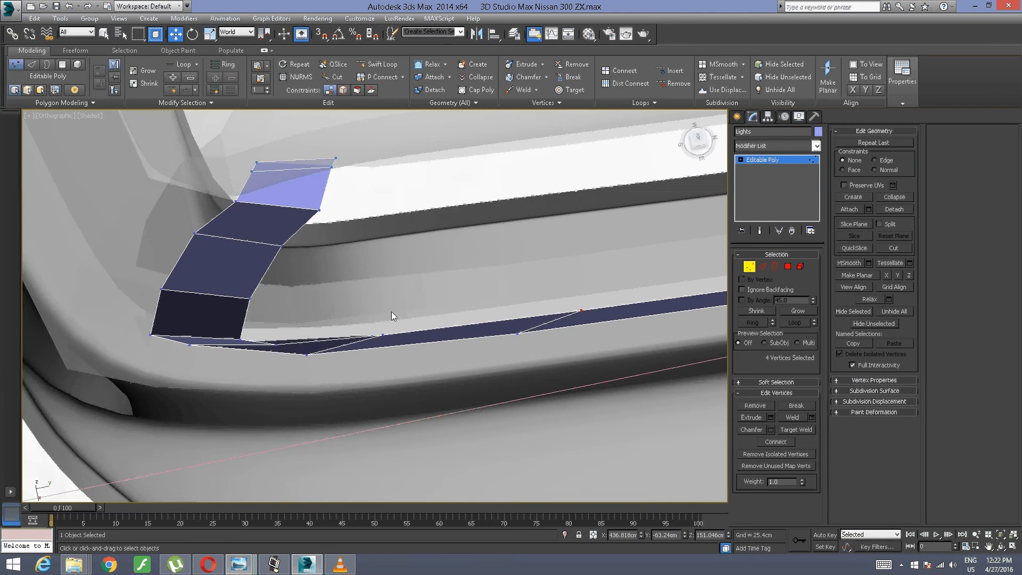
{"action": "left_click", "coordinate": [706, 142]}
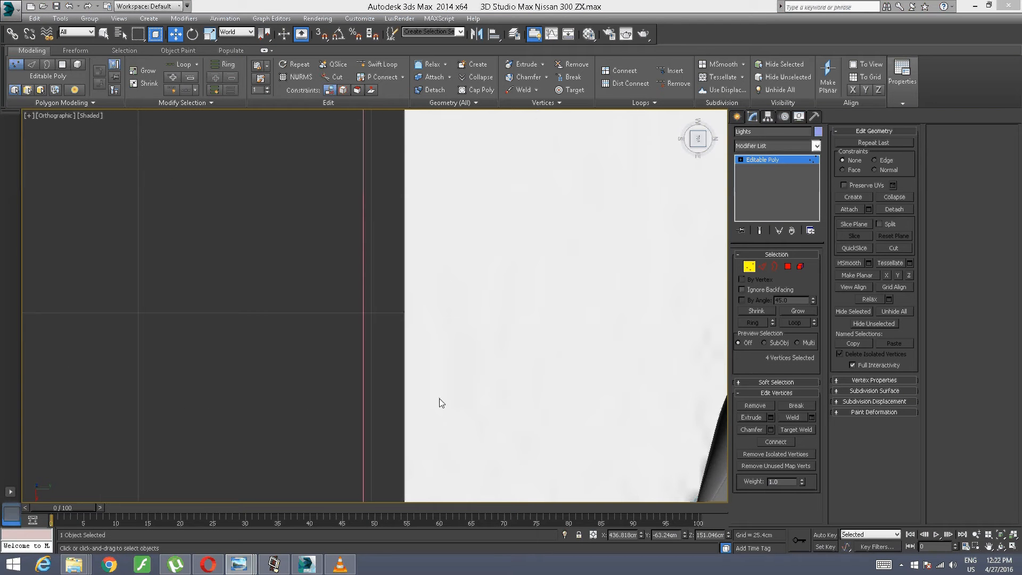
{"action": "scroll", "coordinate": [474, 381], "scroll_direction": "down", "scroll_amount": 8}
{"action": "middle_click_drag", "start_coordinate": [696, 414], "coordinate": [298, 340]}
{"action": "right_click", "coordinate": [340, 564]}
{"action": "middle_click_drag", "start_coordinate": [164, 424], "coordinate": [211, 257]}
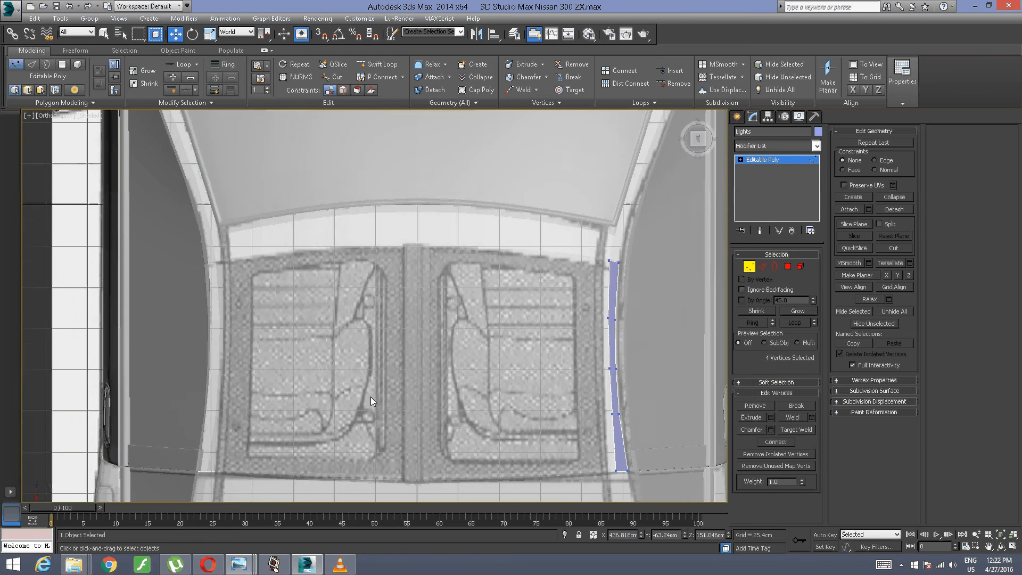
{"action": "middle_click_drag", "start_coordinate": [416, 430], "coordinate": [309, 215]}
{"action": "mouse_move", "coordinate": [306, 442]}
{"action": "middle_mouse_down"}
{"action": "mouse_move", "coordinate": [359, 273]}
{"action": "mouse_move", "coordinate": [407, 219]}
{"action": "middle_mouse_up"}
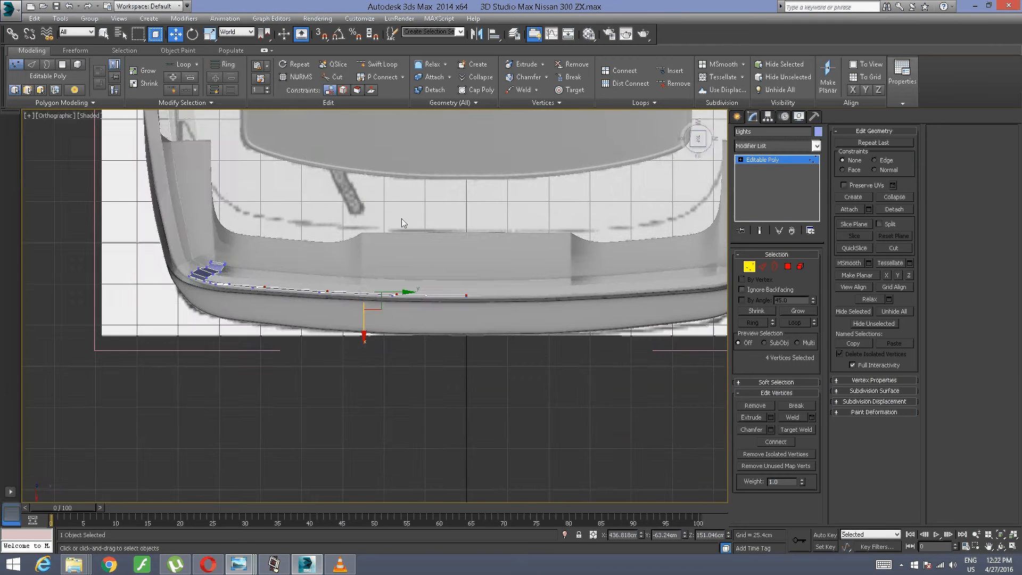
{"action": "scroll", "coordinate": [402, 218], "scroll_direction": "up", "scroll_amount": 3}
{"action": "middle_click_drag", "start_coordinate": [243, 357], "coordinate": [458, 269]}
{"action": "scroll", "coordinate": [377, 291], "scroll_direction": "up", "scroll_amount": 3}
{"action": "middle_click_drag", "start_coordinate": [213, 343], "coordinate": [284, 394]}
{"action": "scroll", "coordinate": [244, 366], "scroll_direction": "up", "scroll_amount": 2}
{"action": "left_click", "coordinate": [273, 395]}
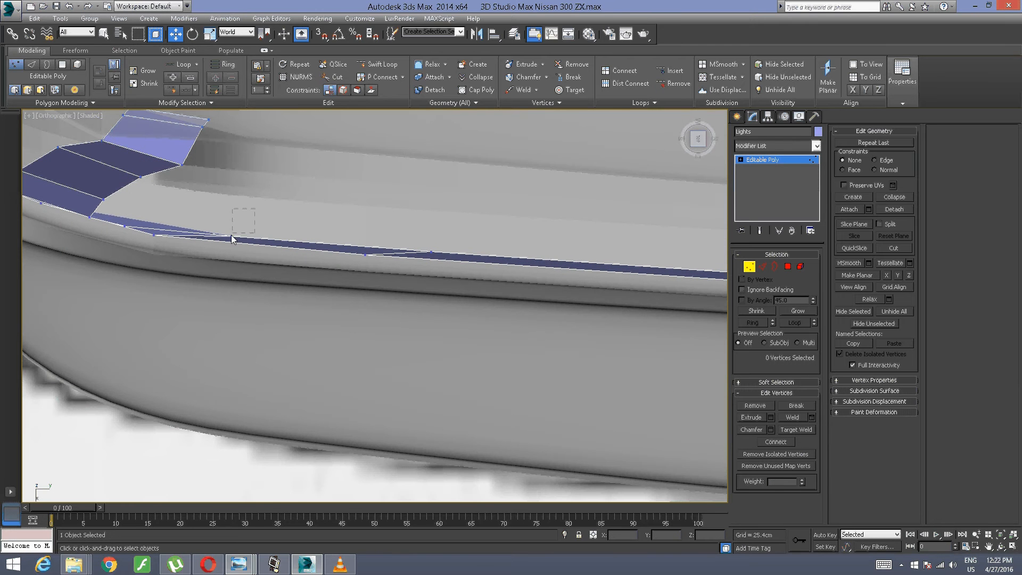
Step: Try shifting the lower bend's outer vertex and the neighbouring inner vertex along X in the overhead view
{"action": "left_click_drag", "start_coordinate": [231, 236], "coordinate": [231, 237]}
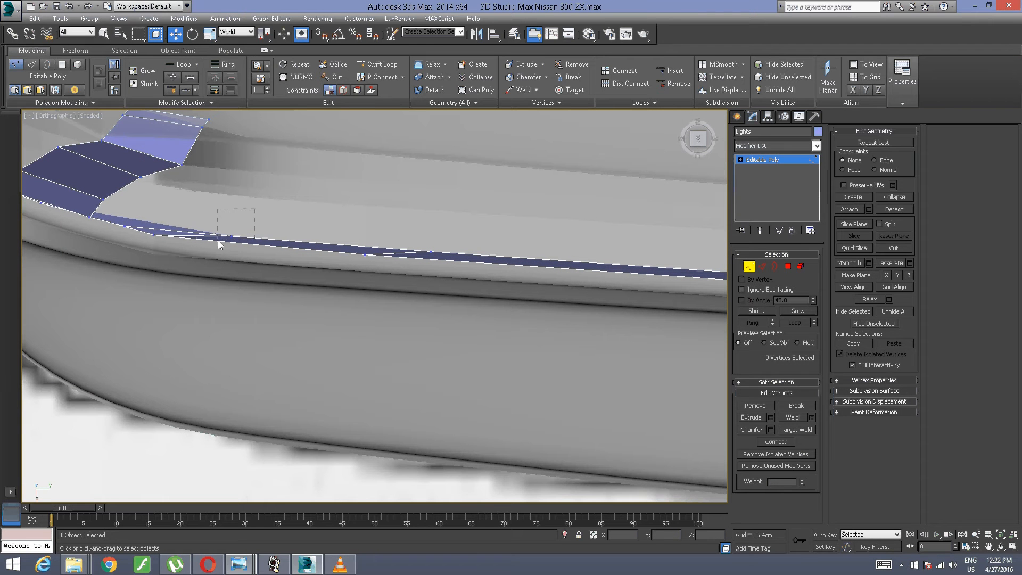
{"action": "left_click", "coordinate": [430, 252], "text": "ctrl"}
{"action": "middle_click_drag", "start_coordinate": [539, 240], "coordinate": [539, 238]}
{"action": "scroll", "coordinate": [147, 276], "scroll_direction": "up", "scroll_amount": 5}
{"action": "middle_click_drag", "start_coordinate": [147, 276], "coordinate": [377, 464]}
{"action": "left_click", "coordinate": [387, 339]}
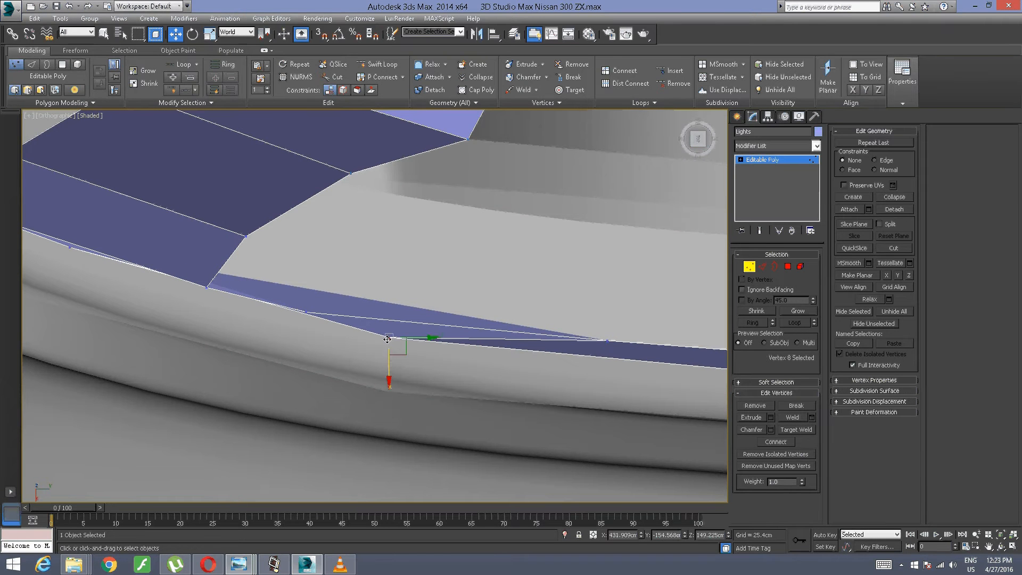
{"action": "left_click_drag", "start_coordinate": [388, 374], "coordinate": [395, 318]}
{"action": "key", "text": "ctrl+z"}
{"action": "left_click", "coordinate": [321, 304]}
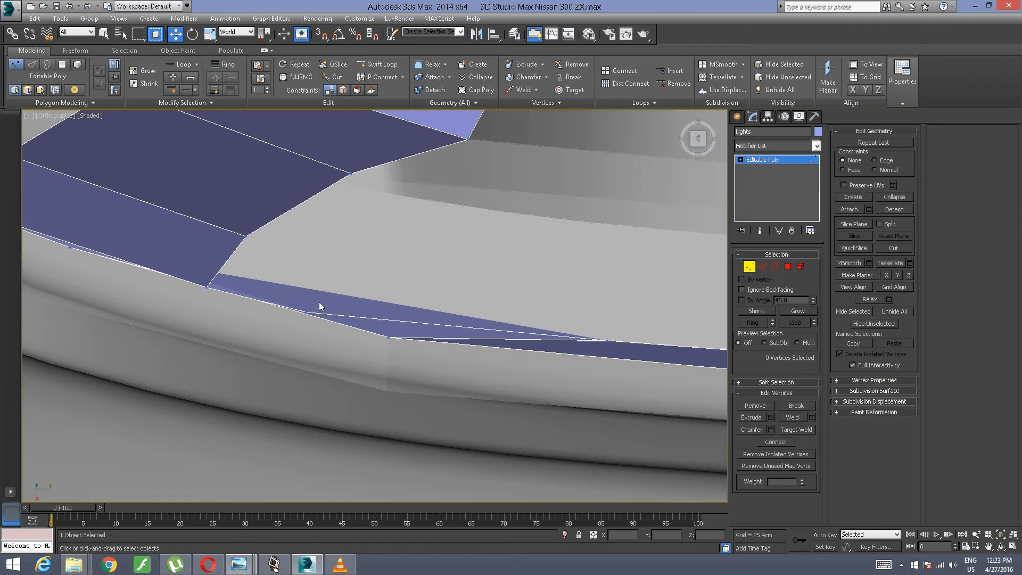
{"action": "left_click", "coordinate": [306, 314]}
{"action": "mouse_move", "coordinate": [306, 325]}
{"action": "left_mouse_down"}
{"action": "mouse_move", "coordinate": [313, 280]}
{"action": "mouse_move", "coordinate": [304, 346]}
{"action": "left_mouse_up"}
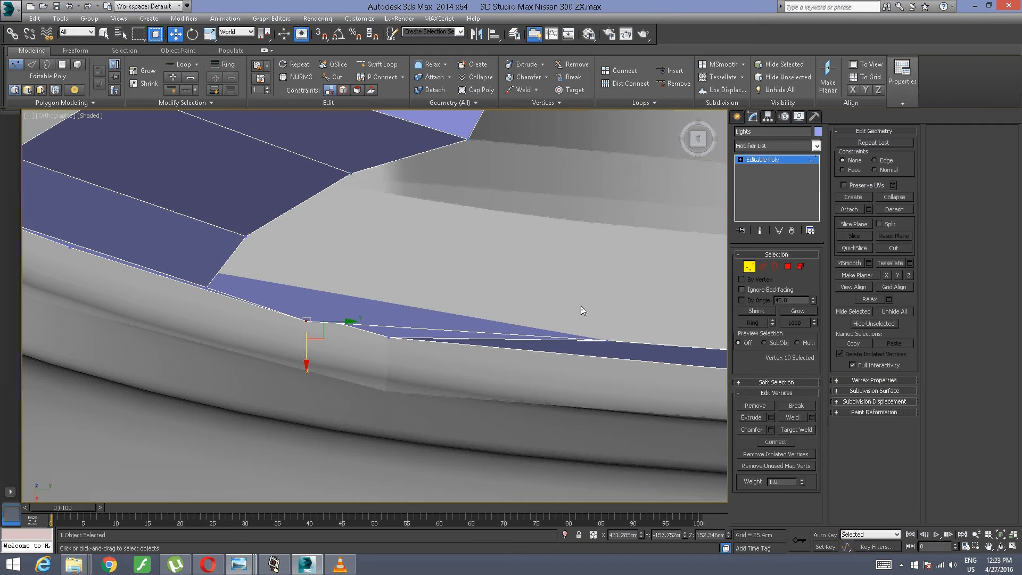
Step: Select the four upper vertices along the strip's bottom run in the overhead view
{"action": "left_click", "coordinate": [607, 340]}
{"action": "scroll", "coordinate": [606, 340], "scroll_direction": "down", "scroll_amount": 2}
{"action": "middle_click_drag", "start_coordinate": [609, 340], "coordinate": [292, 250]}
{"action": "left_click_drag", "start_coordinate": [243, 290], "coordinate": [239, 291], "text": "ctrl"}
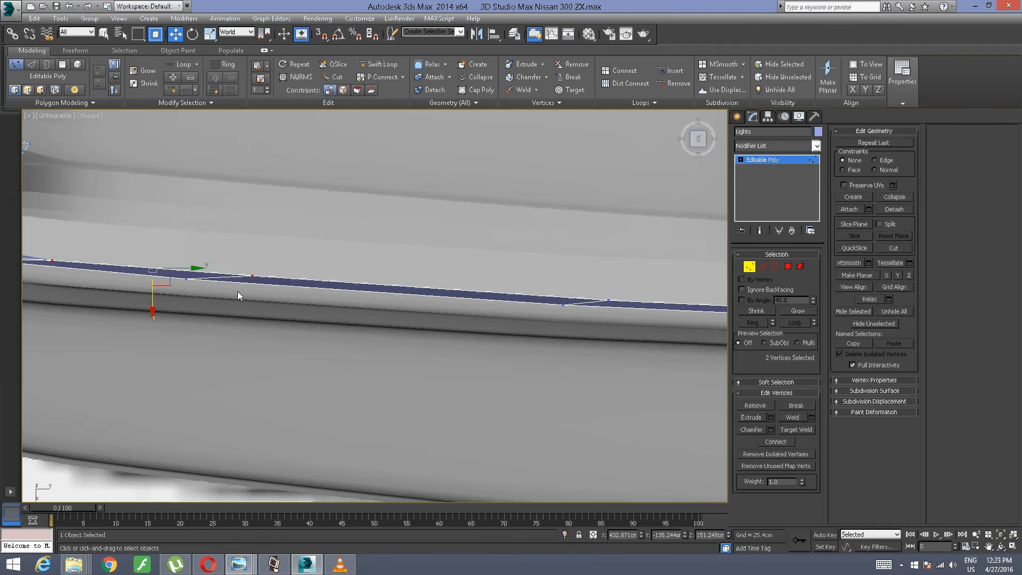
{"action": "middle_click_drag", "start_coordinate": [608, 301], "coordinate": [291, 301]}
{"action": "left_click_drag", "start_coordinate": [396, 240], "coordinate": [288, 308], "text": "ctrl"}
{"action": "middle_click_drag", "start_coordinate": [558, 194], "coordinate": [151, 194]}
{"action": "left_click_drag", "start_coordinate": [292, 305], "coordinate": [276, 320], "text": "ctrl"}
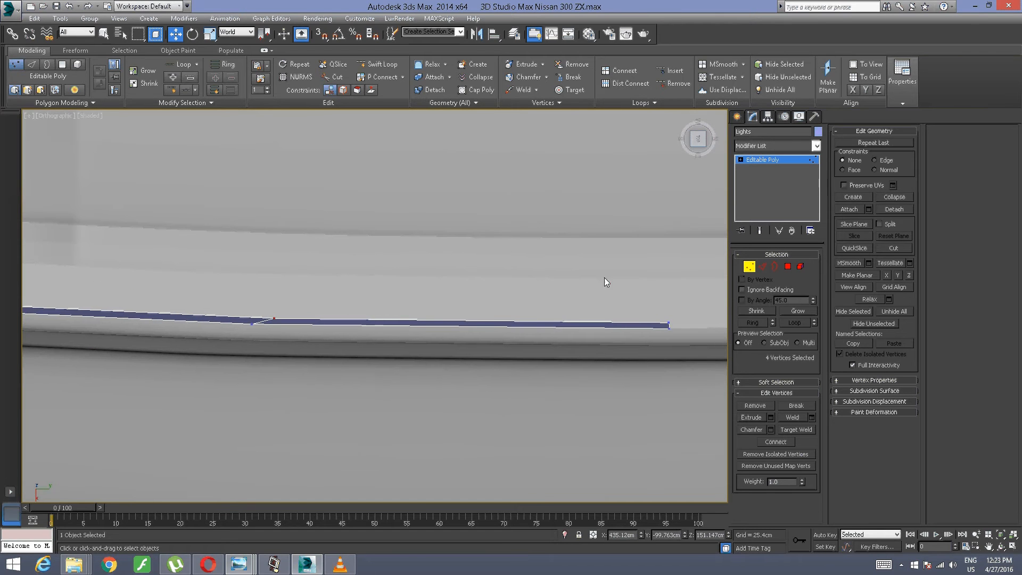
{"action": "middle_click_drag", "start_coordinate": [234, 250], "coordinate": [659, 274]}
{"action": "middle_click_drag", "start_coordinate": [176, 293], "coordinate": [559, 304]}
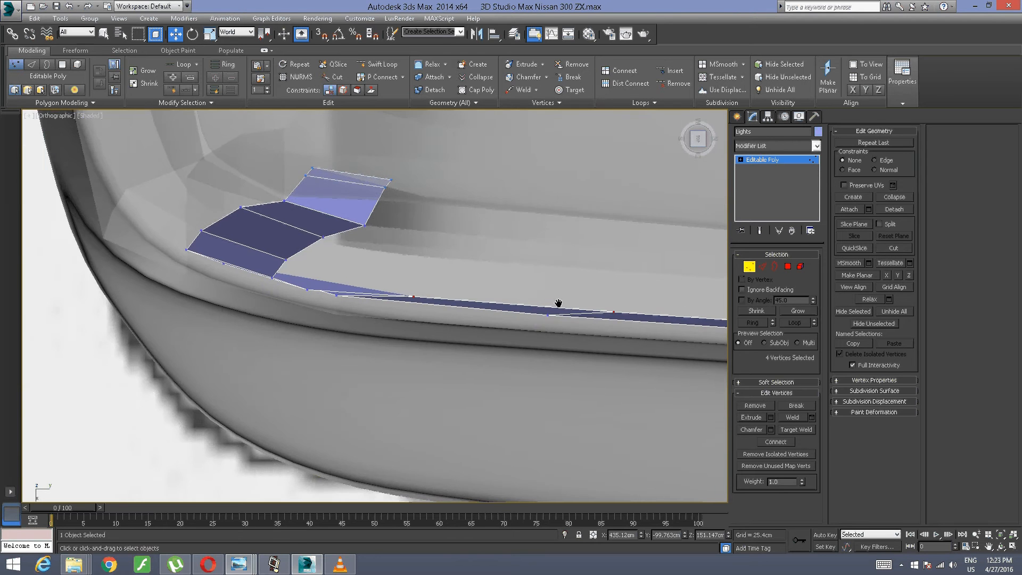
Step: Move the two lower inner bend vertices along negative X, the first about 1.05 cm and the second about 0.9 cm
{"action": "scroll", "coordinate": [429, 331], "scroll_direction": "up", "scroll_amount": 2}
{"action": "scroll", "coordinate": [429, 331], "scroll_direction": "up", "scroll_amount": 3}
{"action": "middle_click_drag", "start_coordinate": [429, 331], "coordinate": [474, 394]}
{"action": "left_click_drag", "start_coordinate": [281, 414], "coordinate": [331, 327]}
{"action": "left_click_drag", "start_coordinate": [324, 371], "coordinate": [305, 349]}
{"action": "middle_click_drag", "start_coordinate": [308, 319], "coordinate": [373, 348]}
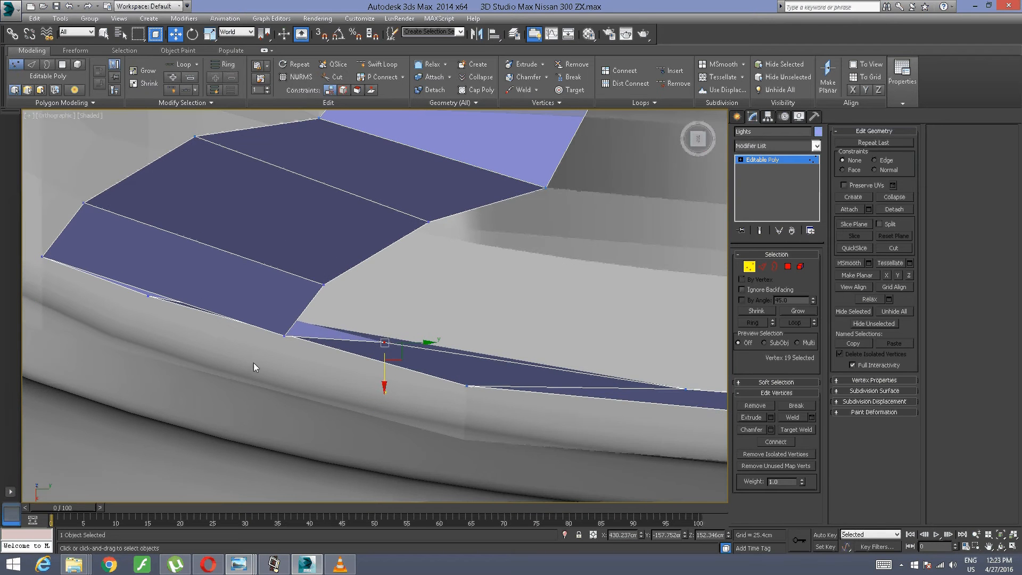
{"action": "left_click", "coordinate": [284, 336]}
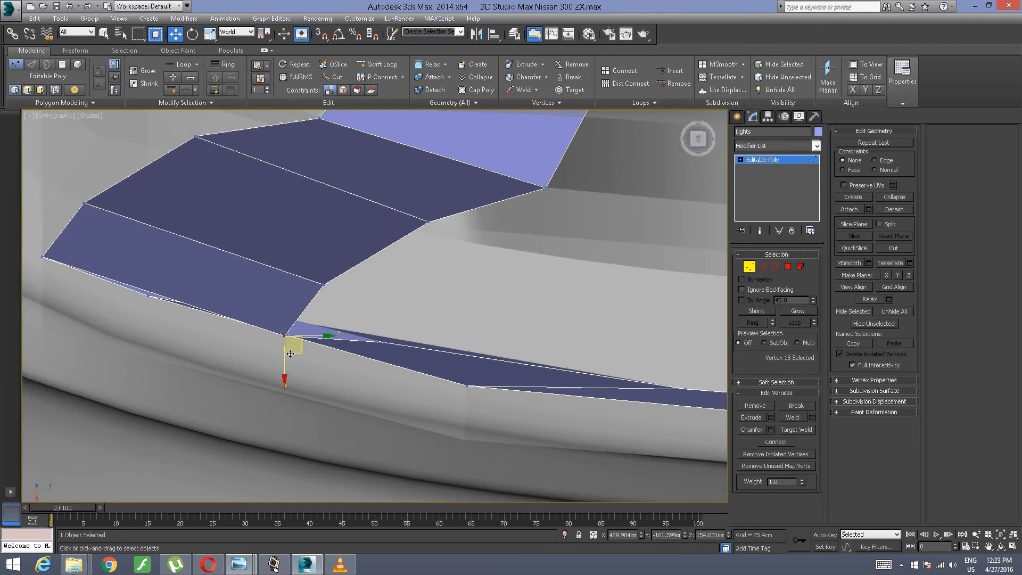
{"action": "left_click_drag", "start_coordinate": [290, 354], "coordinate": [323, 325]}
Step: Nudge the next two inner vertices of the upright part slightly along positive X and negative Y
{"action": "middle_click_drag", "start_coordinate": [465, 255], "coordinate": [421, 289]}
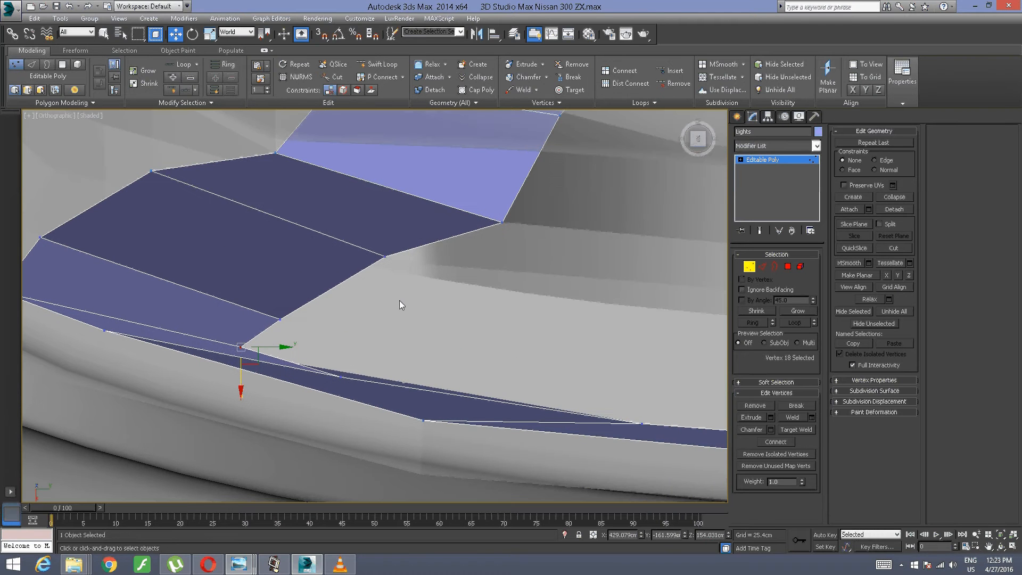
{"action": "left_click", "coordinate": [280, 318]}
{"action": "left_click_drag", "start_coordinate": [297, 339], "coordinate": [282, 360]}
{"action": "key", "text": "ctrl+z"}
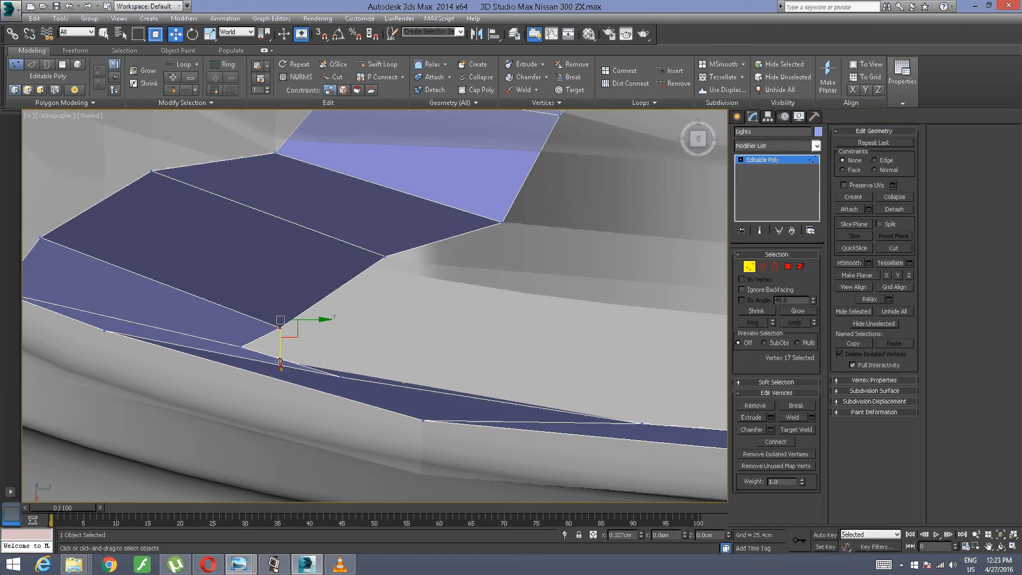
{"action": "left_click_drag", "start_coordinate": [312, 327], "coordinate": [301, 326]}
{"action": "left_click", "coordinate": [421, 264]}
{"action": "left_click", "coordinate": [384, 257]}
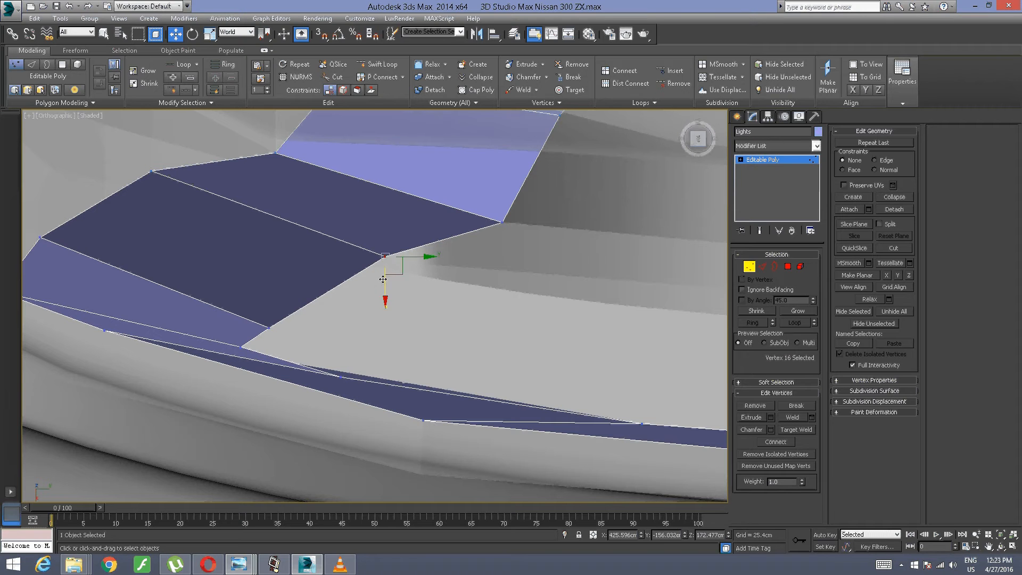
{"action": "left_click_drag", "start_coordinate": [396, 265], "coordinate": [391, 290]}
Step: Select the inner vertex at the strip's upper end and examine the whole strip from the side
{"action": "scroll", "coordinate": [469, 253], "scroll_direction": "up", "scroll_amount": 3}
{"action": "middle_click_drag", "start_coordinate": [461, 241], "coordinate": [416, 316]}
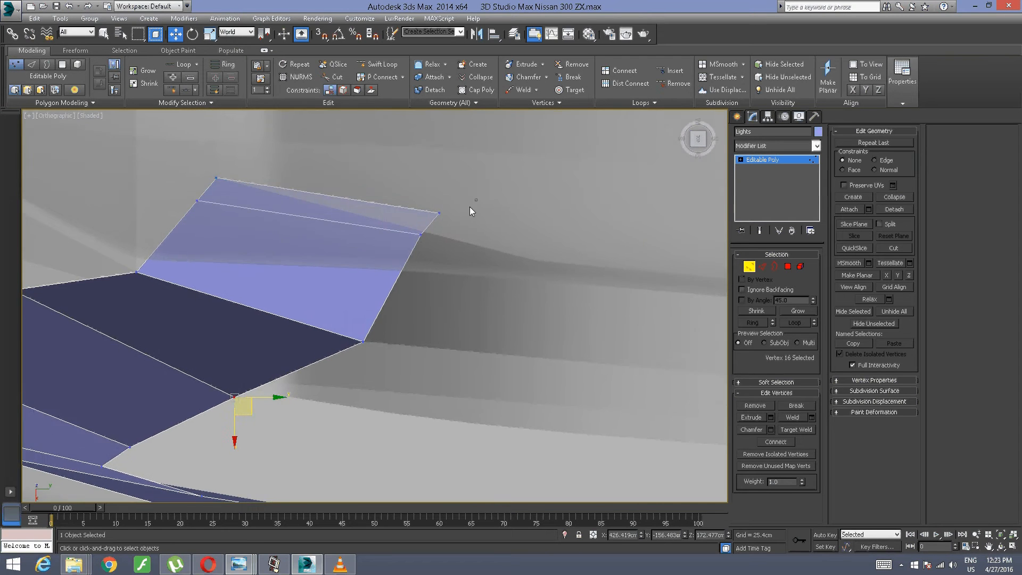
{"action": "left_click_drag", "start_coordinate": [479, 198], "coordinate": [452, 229]}
{"action": "scroll", "coordinate": [488, 317], "scroll_direction": "down", "scroll_amount": 5}
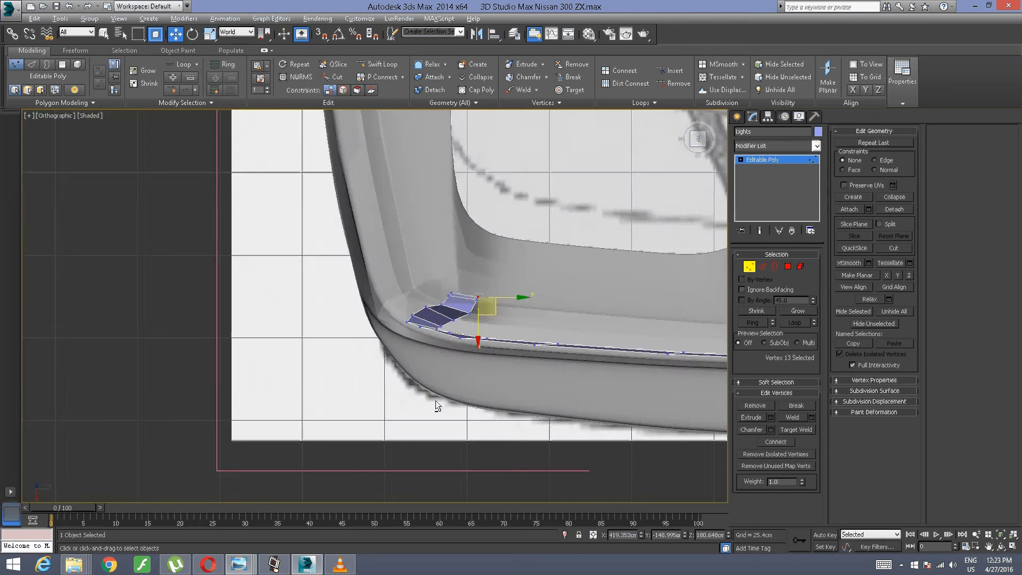
{"action": "middle_click_drag", "start_coordinate": [436, 400], "coordinate": [584, 364], "text": "alt"}
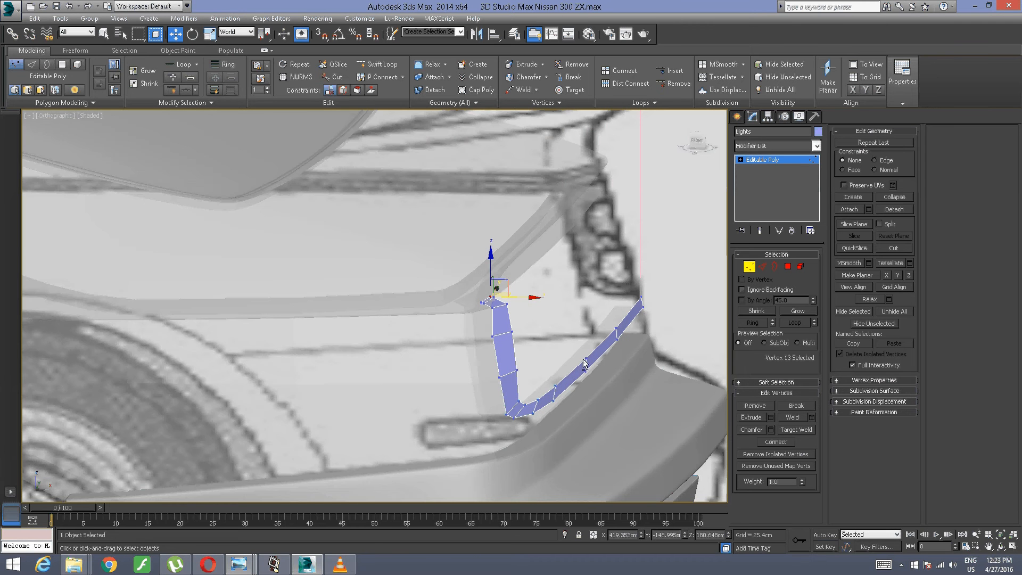
Step: Move the inner vertex midway up the strip's upright about 0.84 cm along negative X in the front view
{"action": "left_click", "coordinate": [698, 141]}
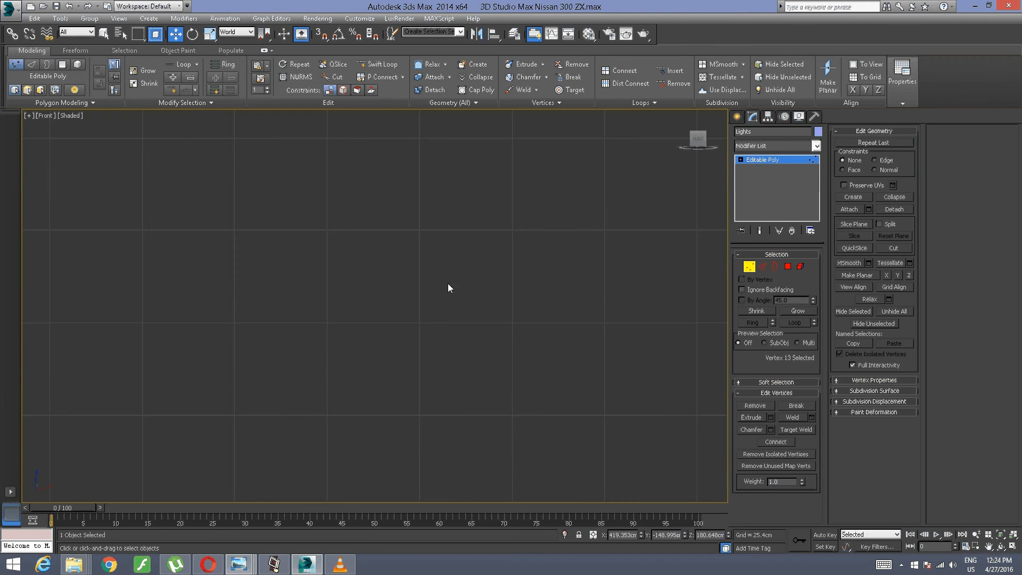
{"action": "scroll", "coordinate": [444, 306], "scroll_direction": "down", "scroll_amount": 10}
{"action": "scroll", "coordinate": [519, 271], "scroll_direction": "up", "scroll_amount": 6}
{"action": "middle_click_drag", "start_coordinate": [391, 354], "coordinate": [685, 151]}
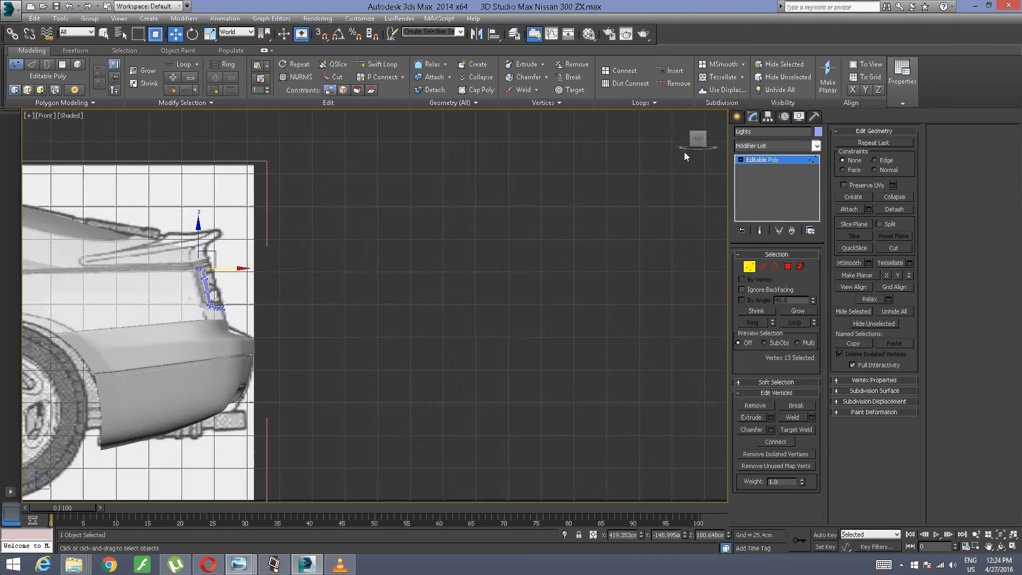
{"action": "scroll", "coordinate": [512, 225], "scroll_direction": "up", "scroll_amount": 6}
{"action": "middle_click_drag", "start_coordinate": [97, 192], "coordinate": [421, 236]}
{"action": "scroll", "coordinate": [420, 235], "scroll_direction": "up", "scroll_amount": 5}
{"action": "middle_click_drag", "start_coordinate": [452, 177], "coordinate": [423, 159]}
{"action": "middle_click_drag", "start_coordinate": [342, 279], "coordinate": [365, 333]}
{"action": "left_click_drag", "start_coordinate": [344, 402], "coordinate": [345, 404]}
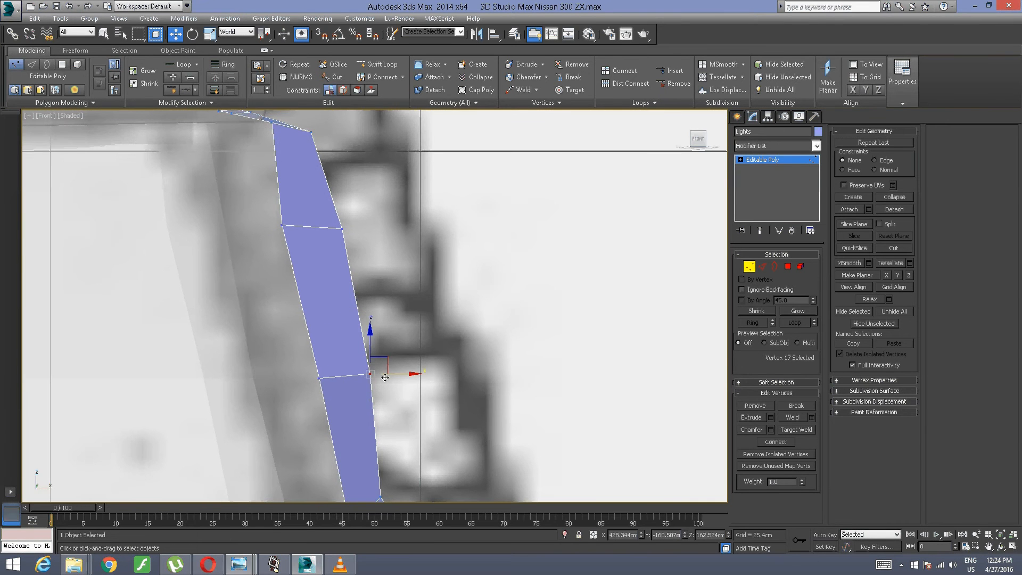
{"action": "left_click_drag", "start_coordinate": [392, 375], "coordinate": [380, 374]}
Step: Move the next higher inner vertex of the upright about 0.84 cm along negative X to even the strip's width
{"action": "scroll", "coordinate": [420, 386], "scroll_direction": "down", "scroll_amount": 2}
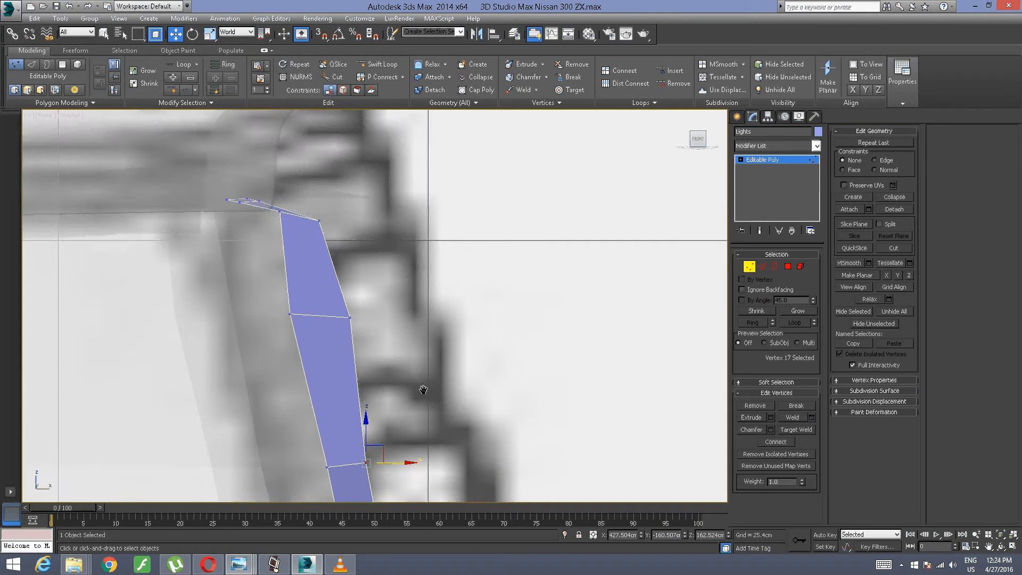
{"action": "scroll", "coordinate": [420, 386], "scroll_direction": "up", "scroll_amount": 4}
{"action": "left_click_drag", "start_coordinate": [422, 269], "coordinate": [337, 349]}
{"action": "left_click_drag", "start_coordinate": [371, 319], "coordinate": [347, 327]}
{"action": "scroll", "coordinate": [406, 350], "scroll_direction": "down", "scroll_amount": 5}
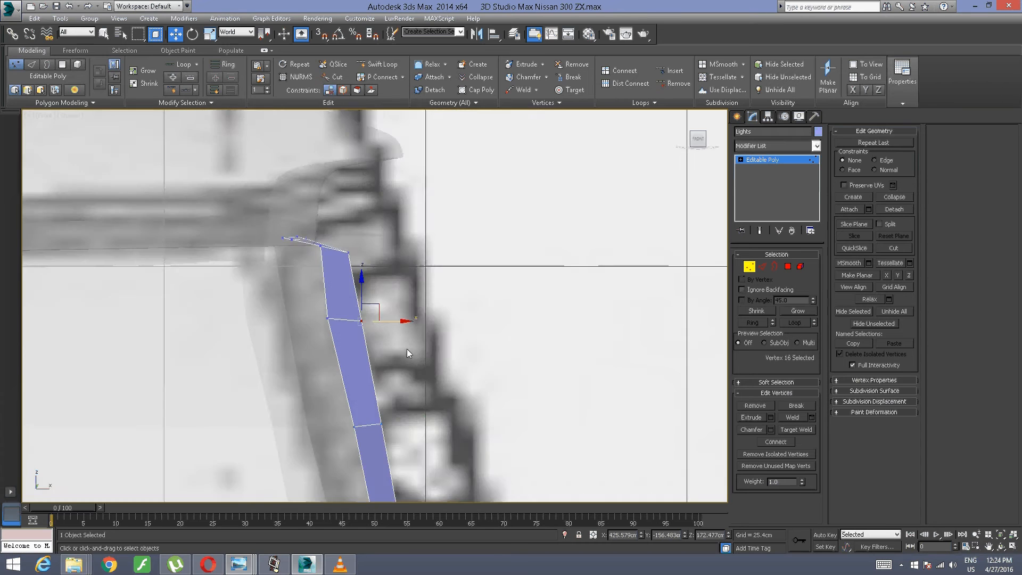
{"action": "scroll", "coordinate": [474, 263], "scroll_direction": "up", "scroll_amount": 2}
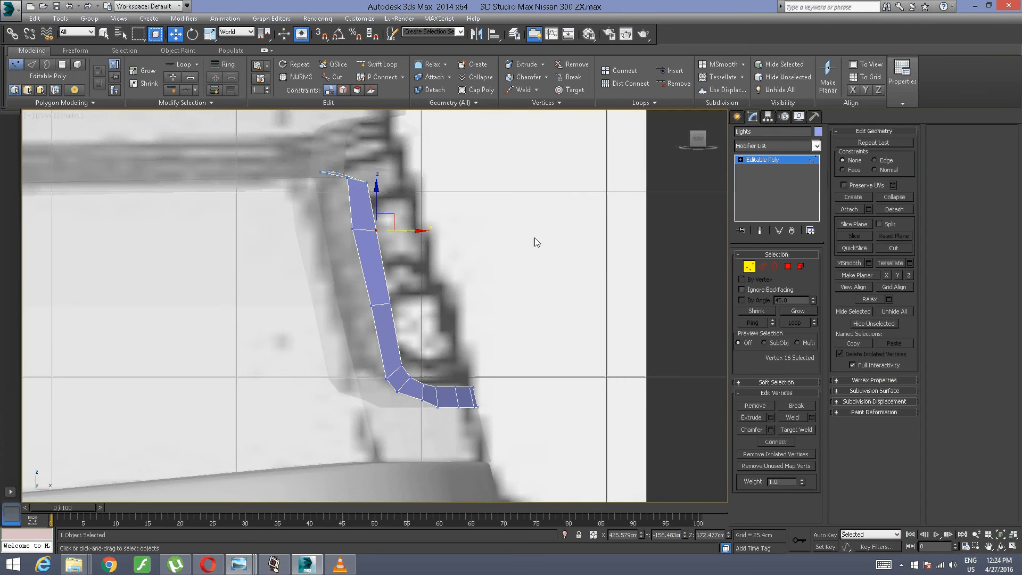
Step: Examine the strip in the right view and compare it with the tail-light reference photo maxresdefault (2).jpg
{"action": "middle_click_drag", "start_coordinate": [532, 263], "coordinate": [500, 302], "text": "alt"}
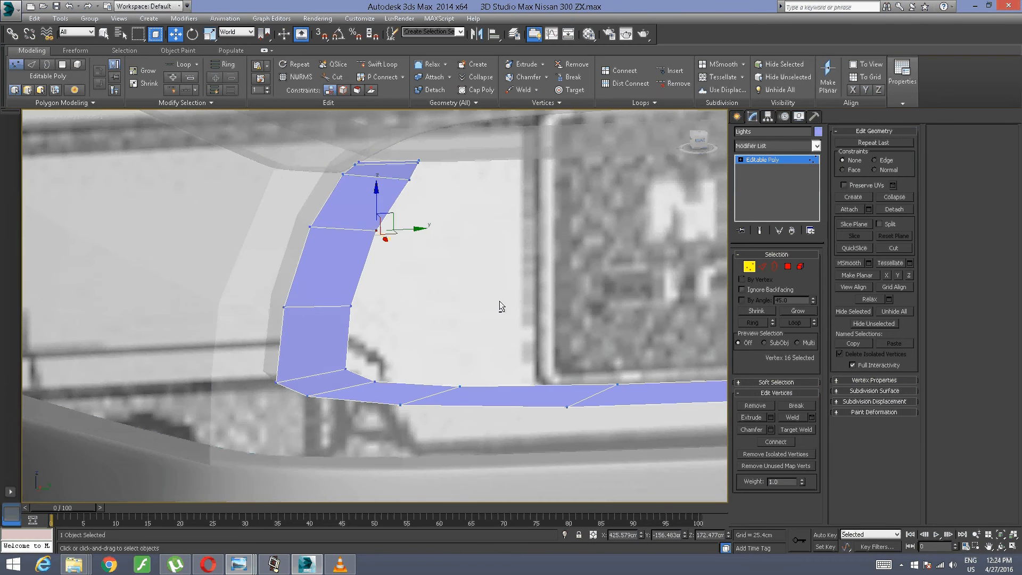
{"action": "left_click", "coordinate": [698, 140]}
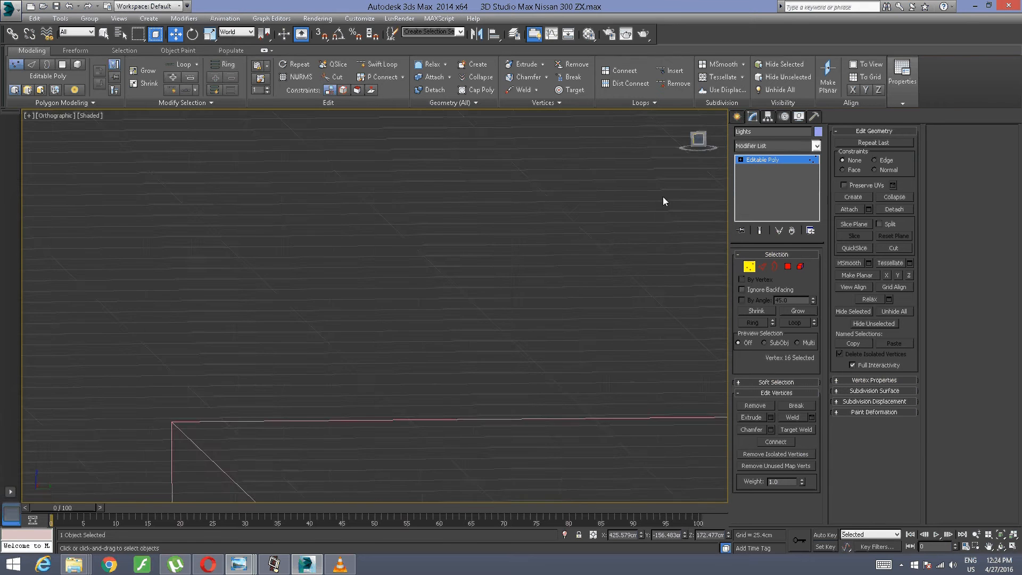
{"action": "scroll", "coordinate": [596, 274], "scroll_direction": "down", "scroll_amount": 5}
{"action": "middle_click_drag", "start_coordinate": [577, 356], "coordinate": [365, 182]}
{"action": "scroll", "coordinate": [511, 236], "scroll_direction": "up", "scroll_amount": 5}
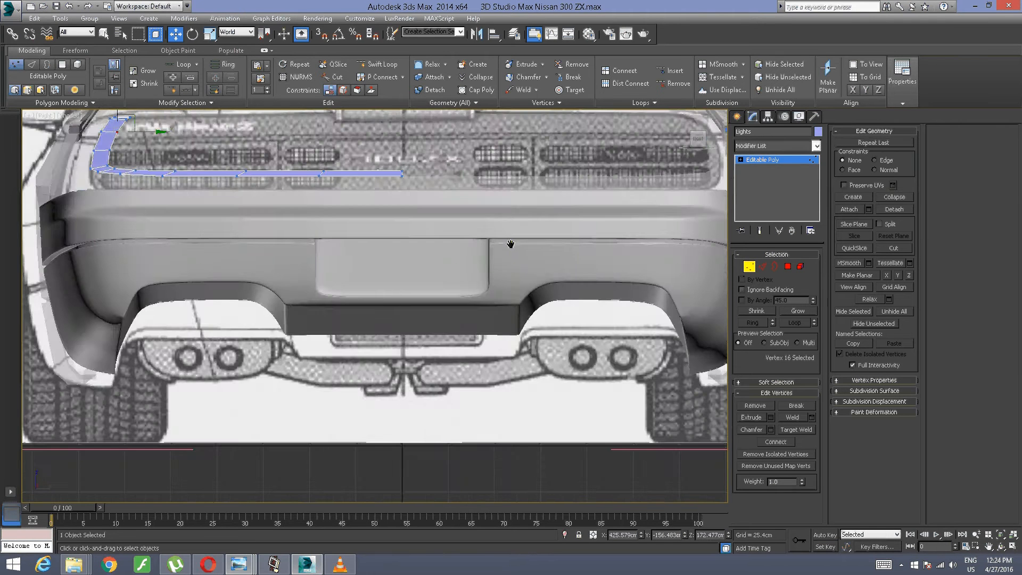
{"action": "middle_click_drag", "start_coordinate": [508, 244], "coordinate": [555, 420]}
{"action": "scroll", "coordinate": [248, 244], "scroll_direction": "up", "scroll_amount": 1}
{"action": "scroll", "coordinate": [135, 342], "scroll_direction": "up", "scroll_amount": 3}
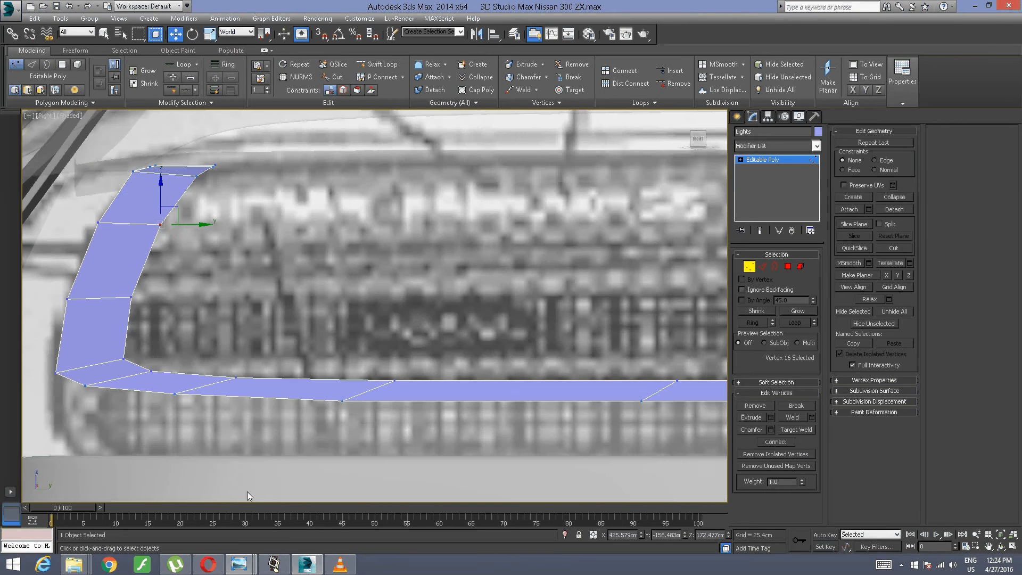
{"action": "mouse_move", "coordinate": [239, 564]}
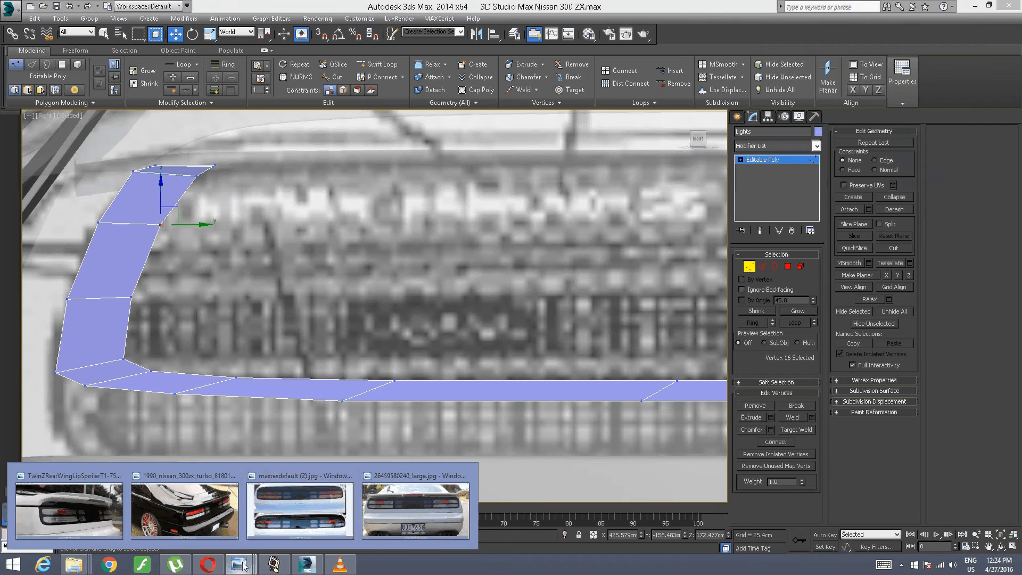
{"action": "left_click", "coordinate": [267, 506]}
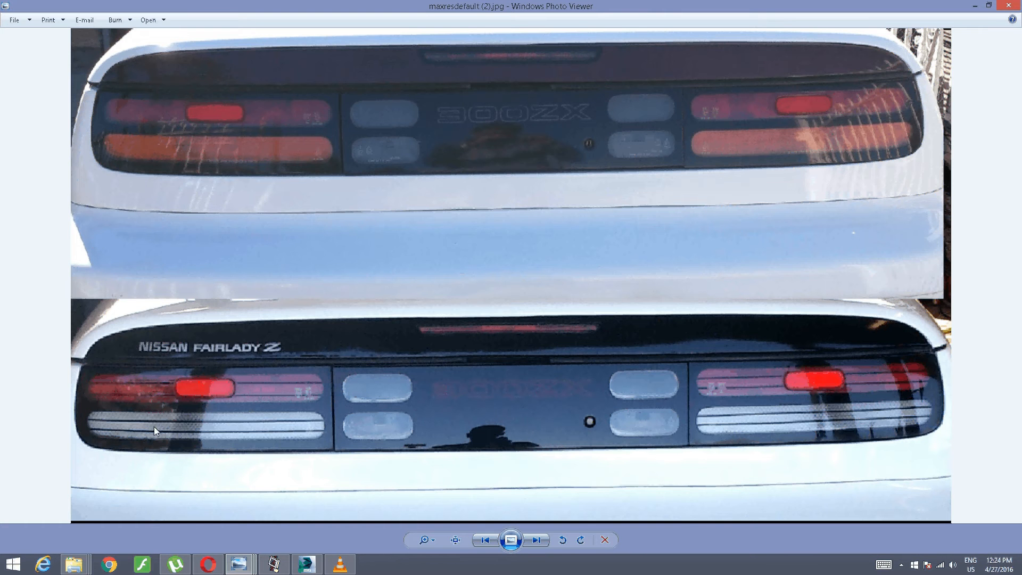
{"action": "left_click", "coordinate": [307, 564]}
Step: Narrow the middle of the upright by moving its inner vertex about 5 cm along negative Y in the right view
{"action": "scroll", "coordinate": [247, 297], "scroll_direction": "up", "scroll_amount": 2}
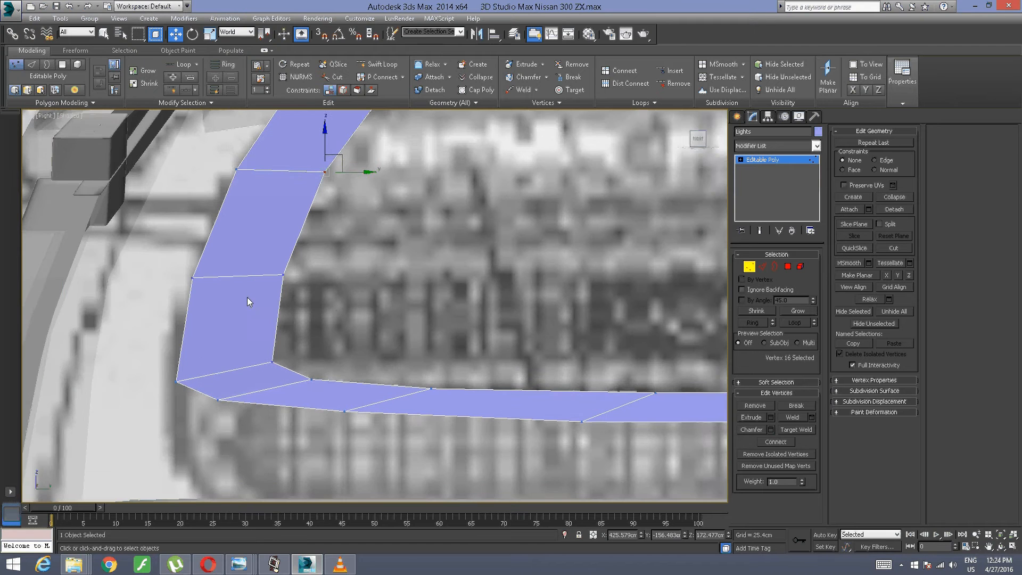
{"action": "middle_click_drag", "start_coordinate": [282, 320], "coordinate": [340, 321], "text": "alt"}
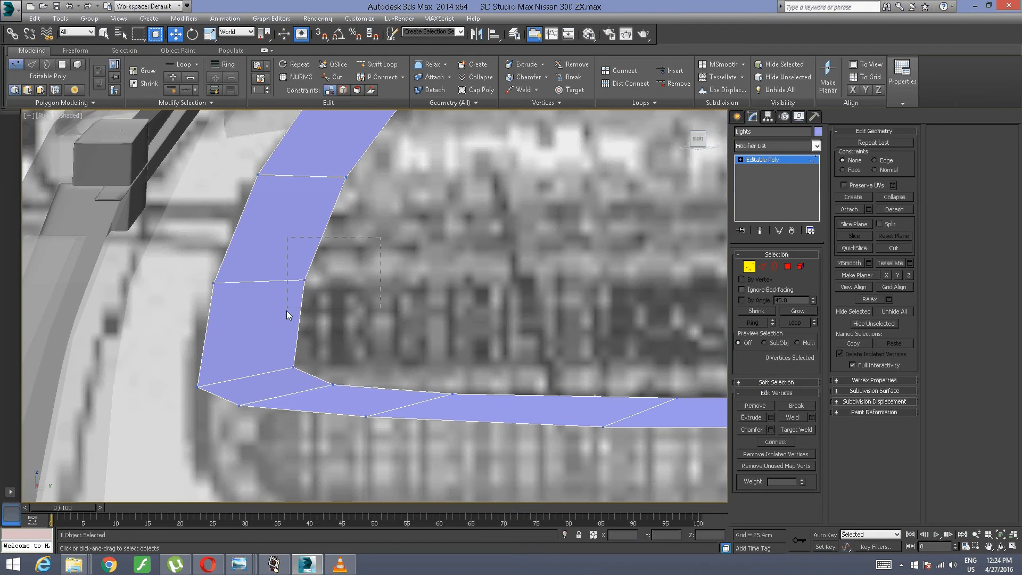
{"action": "left_click", "coordinate": [305, 281]}
{"action": "left_click_drag", "start_coordinate": [351, 278], "coordinate": [299, 277]}
{"action": "middle_click_drag", "start_coordinate": [298, 272], "coordinate": [306, 272]}
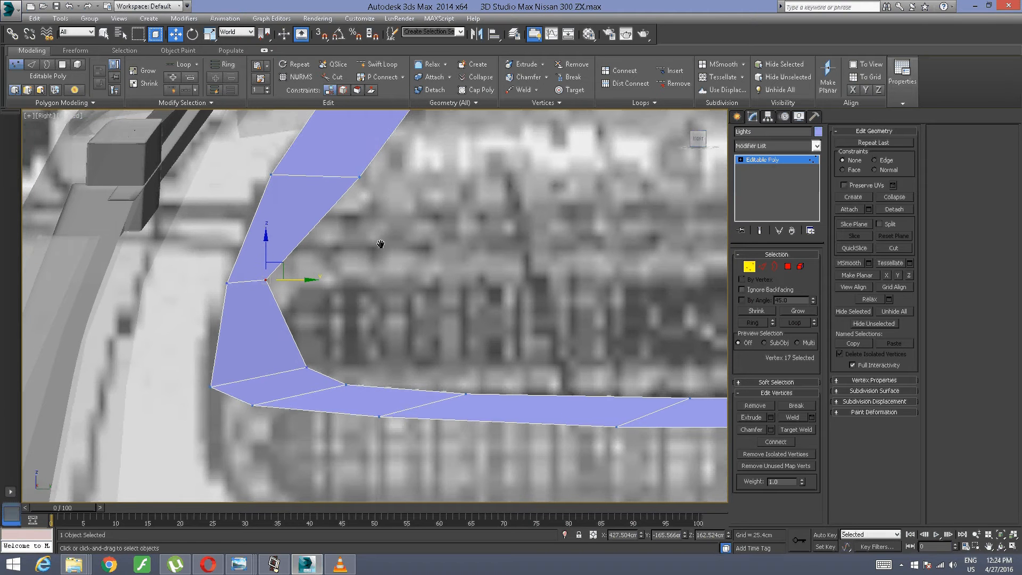
Step: Narrow the upper part of the strip's upright by moving its inner vertex about 4.5 cm along negative Y
{"action": "middle_click_drag", "start_coordinate": [381, 242], "coordinate": [378, 287], "text": "alt"}
{"action": "left_click", "coordinate": [342, 324]}
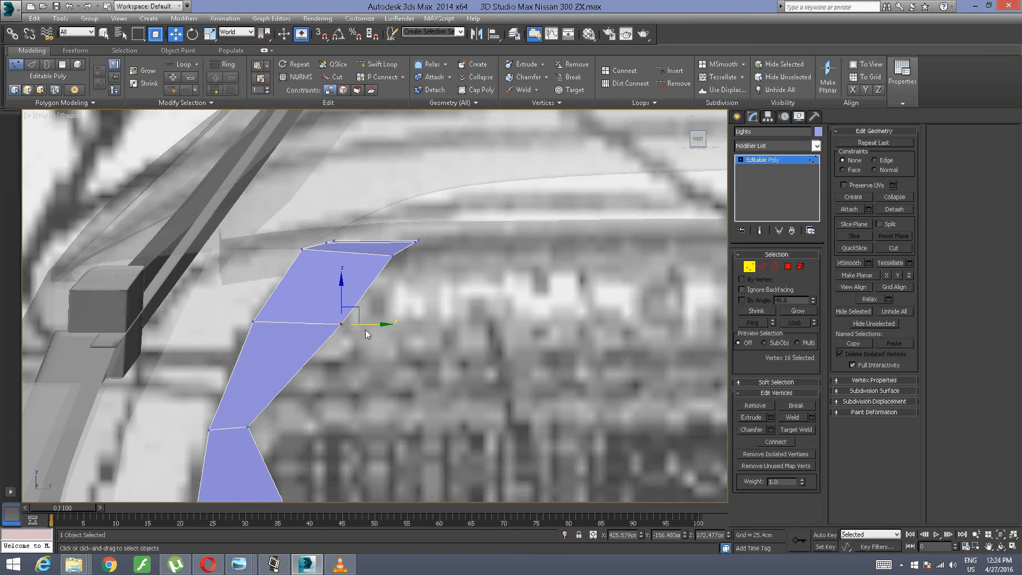
{"action": "left_click_drag", "start_coordinate": [347, 307], "coordinate": [316, 303]}
{"action": "middle_click_drag", "start_coordinate": [283, 355], "coordinate": [346, 352]}
{"action": "left_click_drag", "start_coordinate": [387, 259], "coordinate": [381, 258]}
{"action": "scroll", "coordinate": [453, 196], "scroll_direction": "up", "scroll_amount": 2}
Step: Move the inner vertices at the upright's top end along negative Y and raise the lowest of them about 0.73 cm
{"action": "middle_click_drag", "start_coordinate": [453, 196], "coordinate": [456, 272]}
{"action": "middle_click_drag", "start_coordinate": [529, 208], "coordinate": [513, 253]}
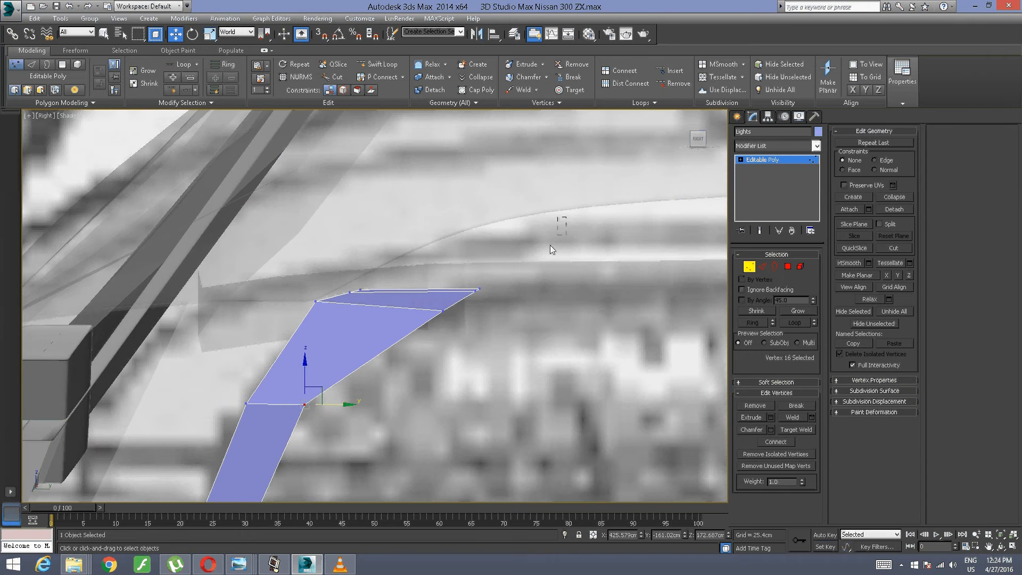
{"action": "left_click_drag", "start_coordinate": [550, 245], "coordinate": [434, 334]}
{"action": "left_click_drag", "start_coordinate": [494, 298], "coordinate": [444, 298]}
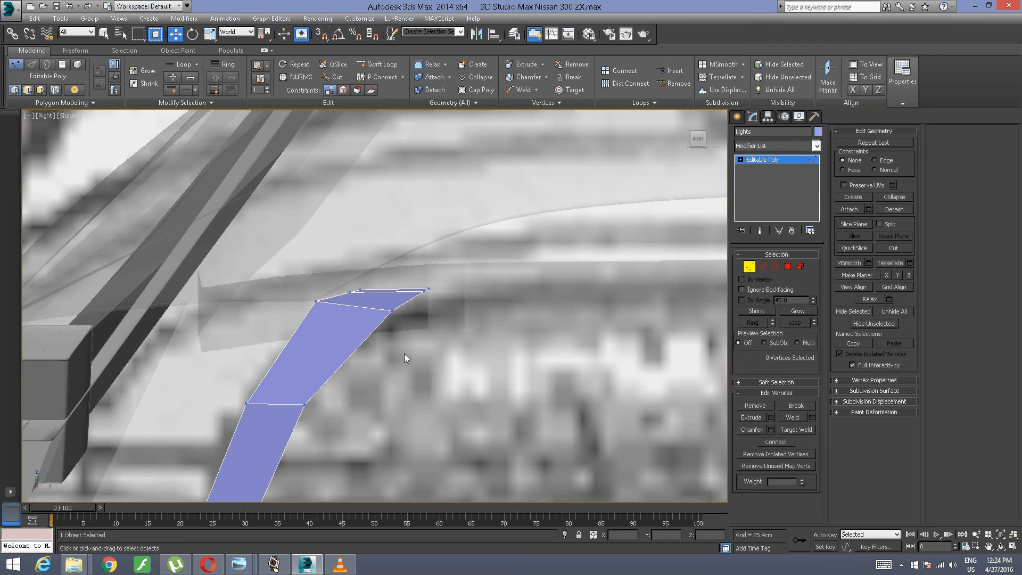
{"action": "left_click", "coordinate": [391, 310]}
{"action": "left_click_drag", "start_coordinate": [412, 292], "coordinate": [411, 281]}
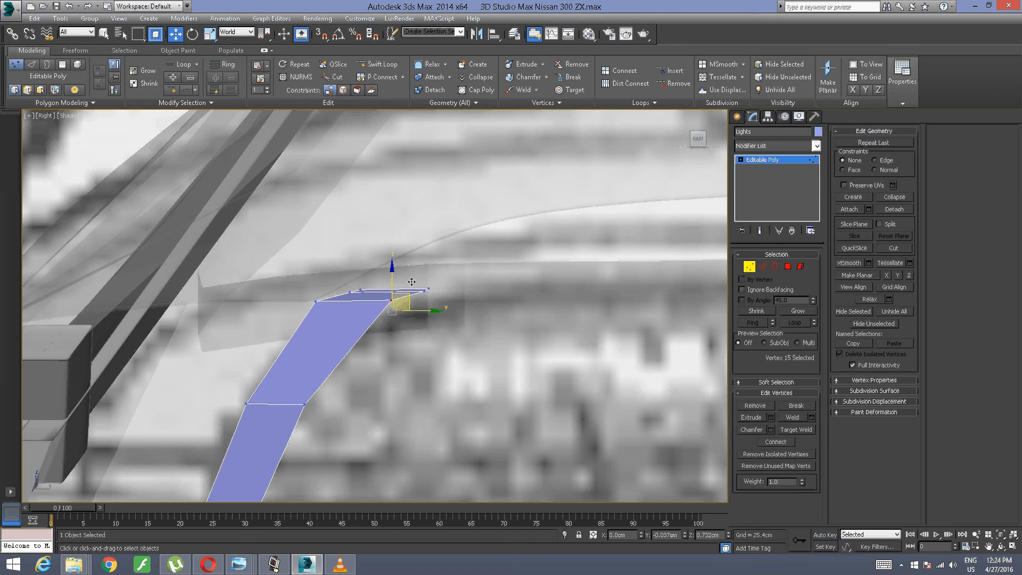
Step: Refine the strip's top end by moving its three inner vertices along negative Y and shifting the end vertices slightly back along positive Y
{"action": "scroll", "coordinate": [372, 353], "scroll_direction": "up", "scroll_amount": 2}
{"action": "middle_click_drag", "start_coordinate": [363, 361], "coordinate": [372, 558]}
{"action": "middle_click_drag", "start_coordinate": [448, 213], "coordinate": [375, 437]}
{"action": "scroll", "coordinate": [378, 100], "scroll_direction": "down", "scroll_amount": 2}
{"action": "scroll", "coordinate": [342, 296], "scroll_direction": "down", "scroll_amount": 2}
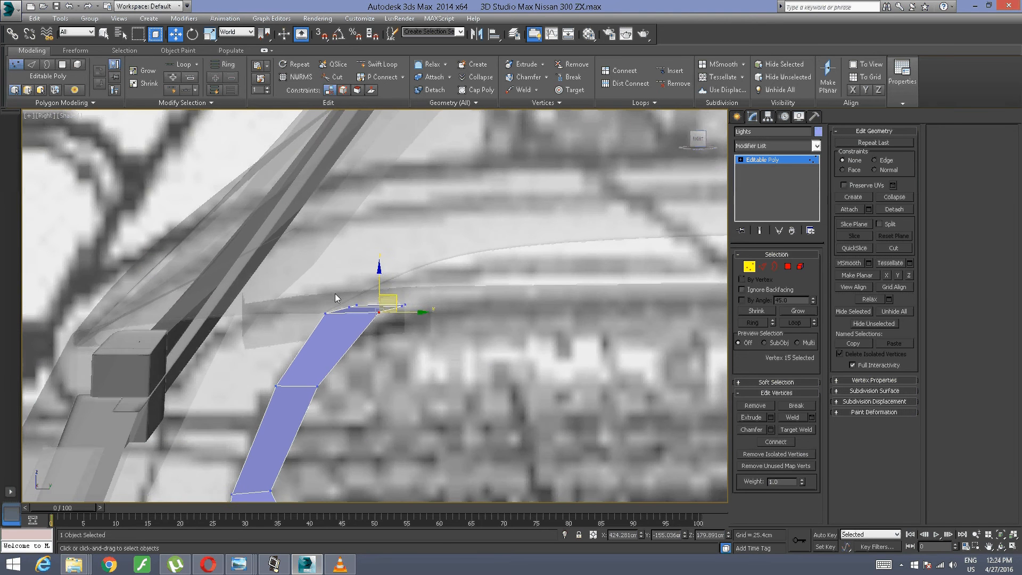
{"action": "scroll", "coordinate": [337, 293], "scroll_direction": "up", "scroll_amount": 4}
{"action": "left_click_drag", "start_coordinate": [552, 252], "coordinate": [396, 374]}
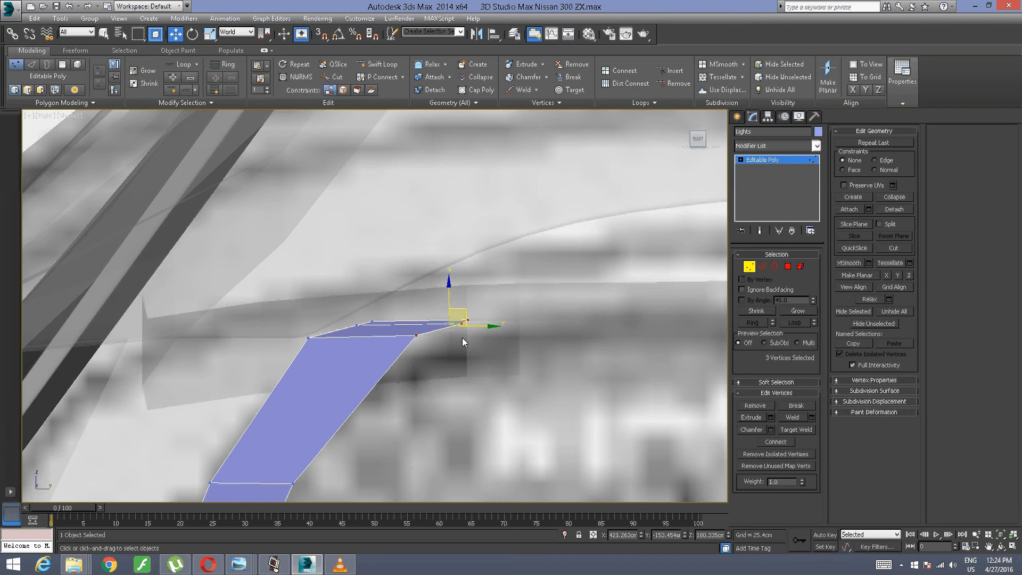
{"action": "left_click_drag", "start_coordinate": [475, 327], "coordinate": [429, 343]}
{"action": "left_click", "coordinate": [445, 369]}
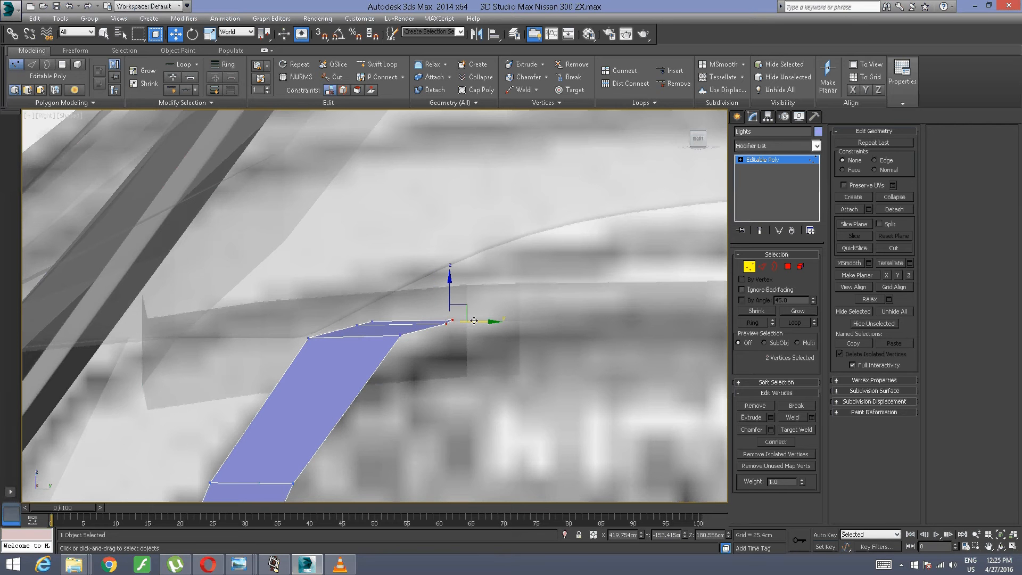
{"action": "mouse_move", "coordinate": [479, 321]}
{"action": "left_mouse_down"}
{"action": "mouse_move", "coordinate": [457, 337]}
{"action": "mouse_move", "coordinate": [487, 321]}
{"action": "left_mouse_up"}
{"action": "left_click", "coordinate": [464, 384]}
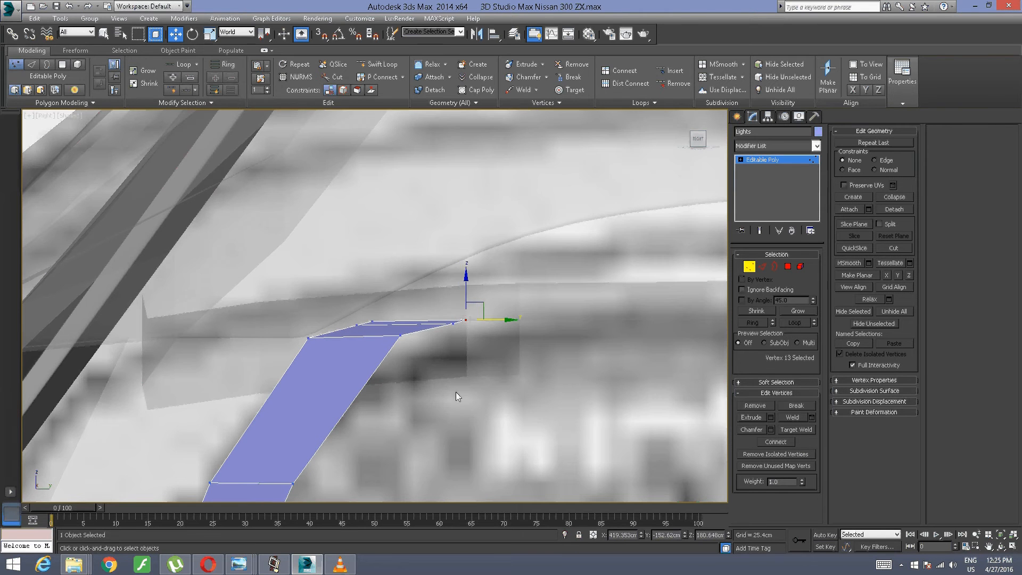
Step: Move the inner vertices at the strip's lower corner along negative Y to match the upright's width
{"action": "middle_click_drag", "start_coordinate": [456, 391], "coordinate": [388, 200]}
{"action": "middle_click_drag", "start_coordinate": [392, 347], "coordinate": [392, 207]}
{"action": "middle_click_drag", "start_coordinate": [339, 261], "coordinate": [434, 201]}
{"action": "left_click_drag", "start_coordinate": [397, 172], "coordinate": [292, 349]}
{"action": "left_click_drag", "start_coordinate": [392, 300], "coordinate": [288, 301]}
{"action": "middle_click_drag", "start_coordinate": [605, 293], "coordinate": [456, 262]}
{"action": "left_click_drag", "start_coordinate": [425, 251], "coordinate": [203, 292]}
{"action": "left_click", "coordinate": [309, 319]}
Step: Move the first inner vertex past the lower corner along negative Y to about Y -153.5 cm, nearly above its outer vertex
{"action": "middle_click_drag", "start_coordinate": [639, 253], "coordinate": [459, 254]}
{"action": "left_click_drag", "start_coordinate": [465, 253], "coordinate": [340, 353]}
{"action": "left_click_drag", "start_coordinate": [383, 320], "coordinate": [235, 308]}
{"action": "scroll", "coordinate": [314, 298], "scroll_direction": "down", "scroll_amount": 3}
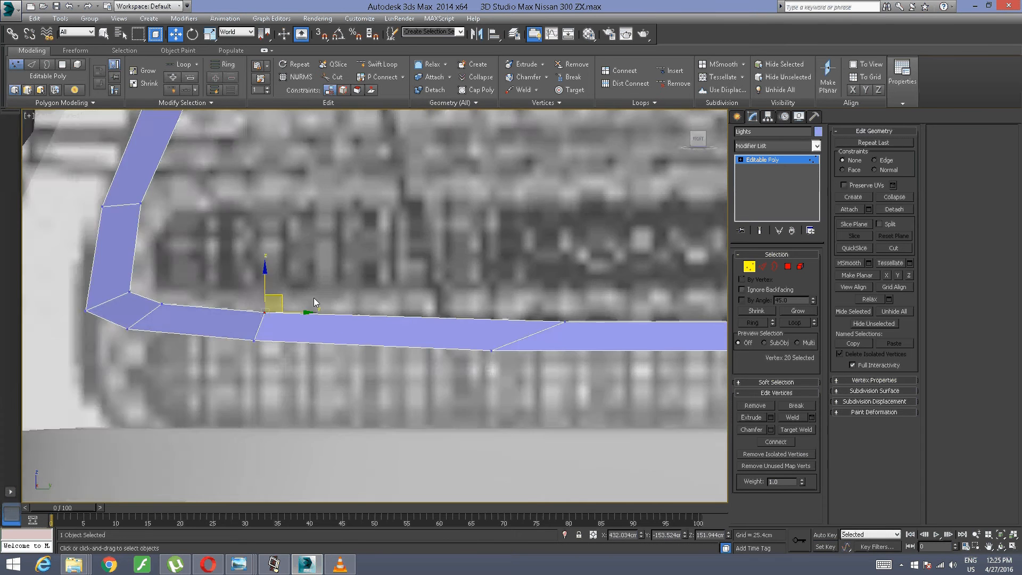
Step: Straighten the next cross edge of the horizontal strip by moving its upper vertex to about Y -131.3 cm
{"action": "scroll", "coordinate": [314, 298], "scroll_direction": "down", "scroll_amount": 2}
{"action": "middle_click_drag", "start_coordinate": [464, 305], "coordinate": [242, 307]}
{"action": "scroll", "coordinate": [320, 307], "scroll_direction": "up", "scroll_amount": 2}
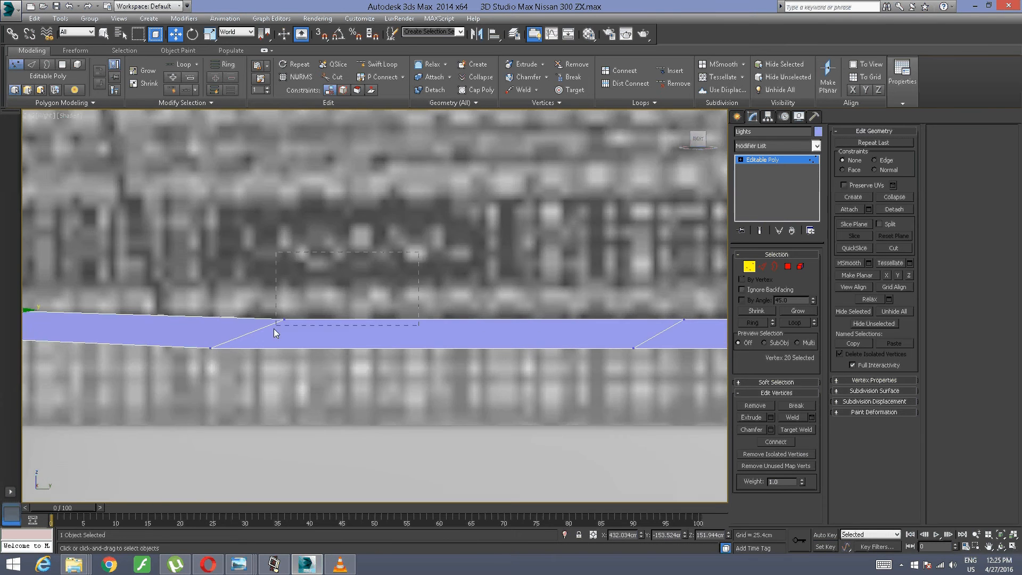
{"action": "left_click", "coordinate": [284, 318]}
{"action": "left_click_drag", "start_coordinate": [317, 317], "coordinate": [246, 311]}
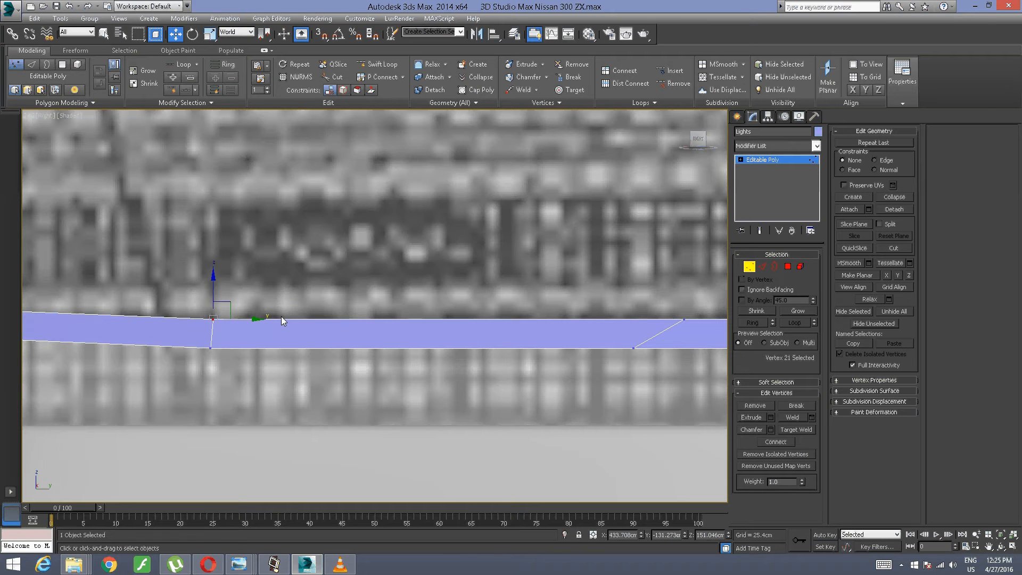
Step: Straighten the following cross edge by moving its upper vertex along negative Y to about Y -90.3 cm
{"action": "middle_click_drag", "start_coordinate": [197, 306], "coordinate": [337, 279], "text": "shift"}
{"action": "middle_click_drag", "start_coordinate": [275, 282], "coordinate": [278, 252]}
{"action": "middle_click_drag", "start_coordinate": [721, 225], "coordinate": [483, 272]}
{"action": "left_click", "coordinate": [446, 331]}
{"action": "left_click_drag", "start_coordinate": [476, 332], "coordinate": [429, 326]}
Step: Straighten the last slanted cross edge before the strip's end by moving its upper vertex to about Y -45.3 cm
{"action": "middle_click_drag", "start_coordinate": [663, 278], "coordinate": [348, 247]}
{"action": "middle_click_drag", "start_coordinate": [648, 210], "coordinate": [337, 217]}
{"action": "left_click_drag", "start_coordinate": [356, 222], "coordinate": [316, 245]}
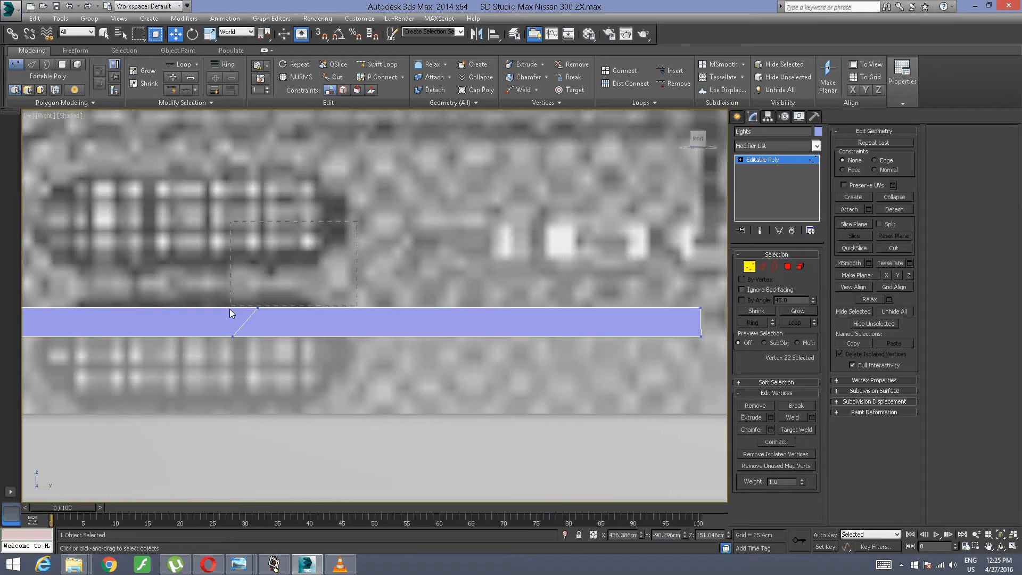
{"action": "left_click_drag", "start_coordinate": [230, 309], "coordinate": [256, 299]}
{"action": "middle_click_drag", "start_coordinate": [257, 299], "coordinate": [571, 225]}
{"action": "scroll", "coordinate": [574, 244], "scroll_direction": "down", "scroll_amount": 3}
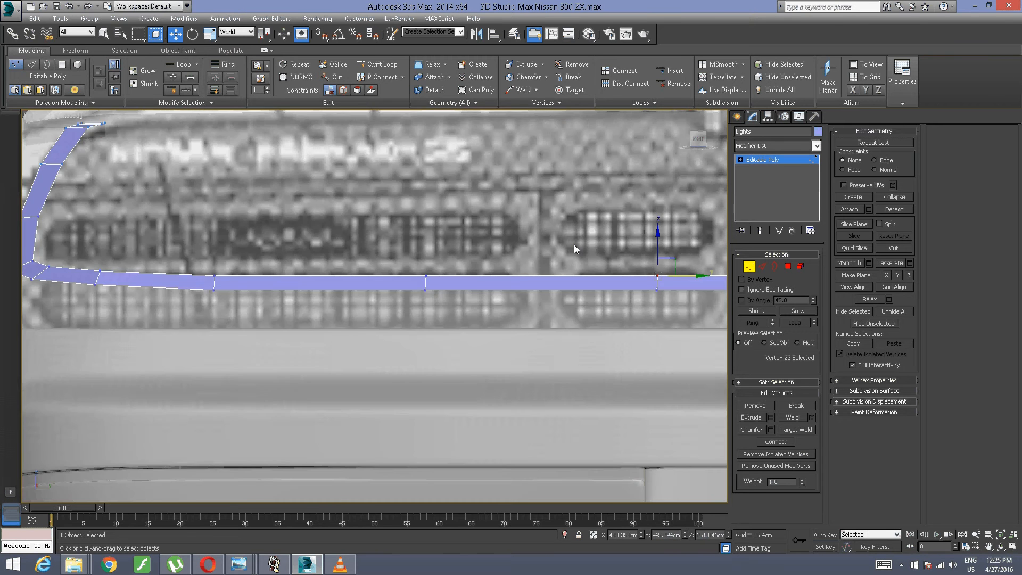
Step: Select the six inner edges of the strip running from the lower corner up the upright to its top end
{"action": "scroll", "coordinate": [574, 244], "scroll_direction": "down", "scroll_amount": 3}
{"action": "scroll", "coordinate": [494, 126], "scroll_direction": "up", "scroll_amount": 4}
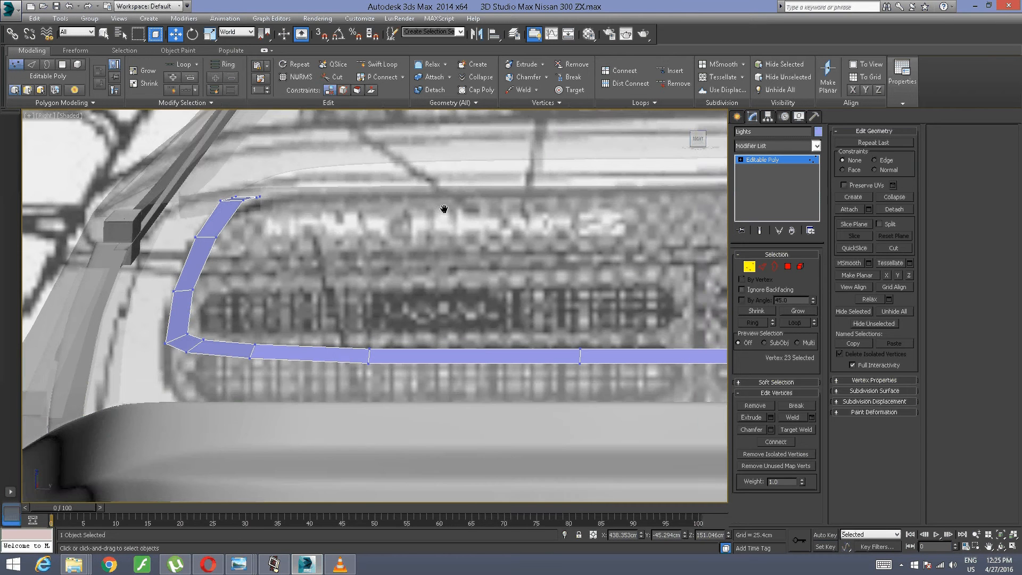
{"action": "middle_click_drag", "start_coordinate": [313, 263], "coordinate": [257, 309]}
{"action": "left_click", "coordinate": [257, 309]}
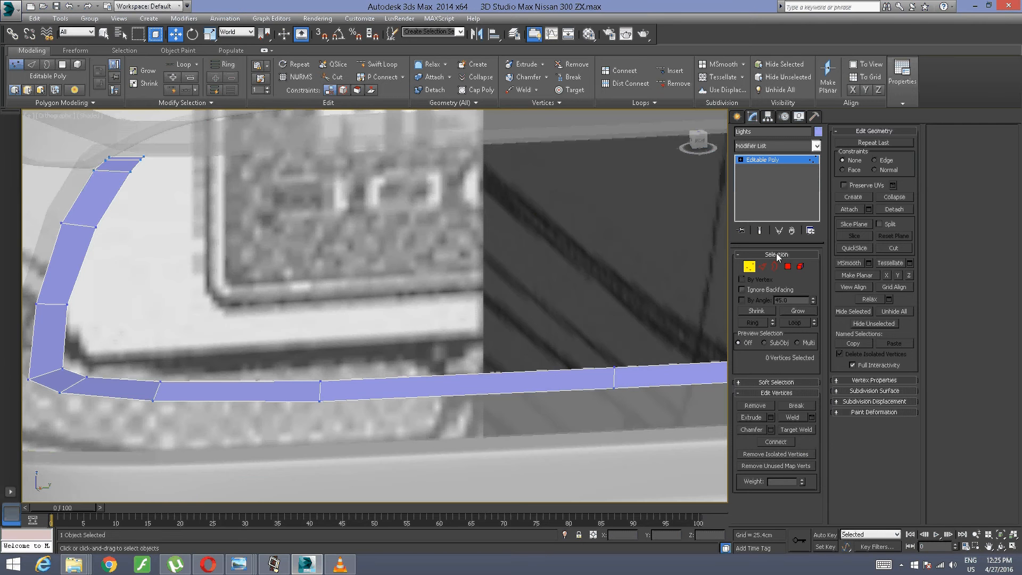
{"action": "left_click", "coordinate": [763, 266]}
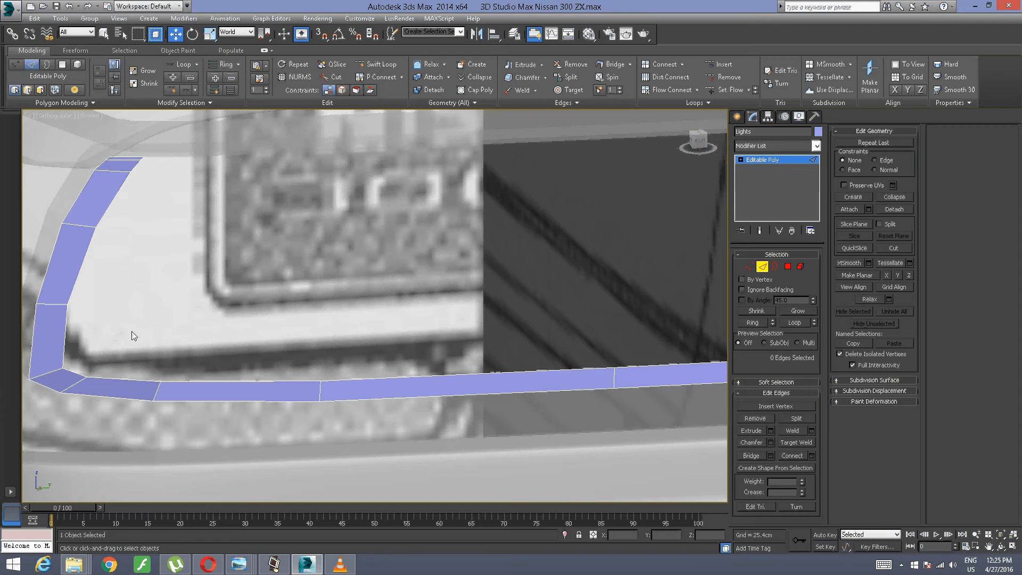
{"action": "left_click", "coordinate": [80, 373]}
{"action": "left_click", "coordinate": [65, 341], "text": "ctrl"}
{"action": "left_click", "coordinate": [77, 282], "text": "ctrl"}
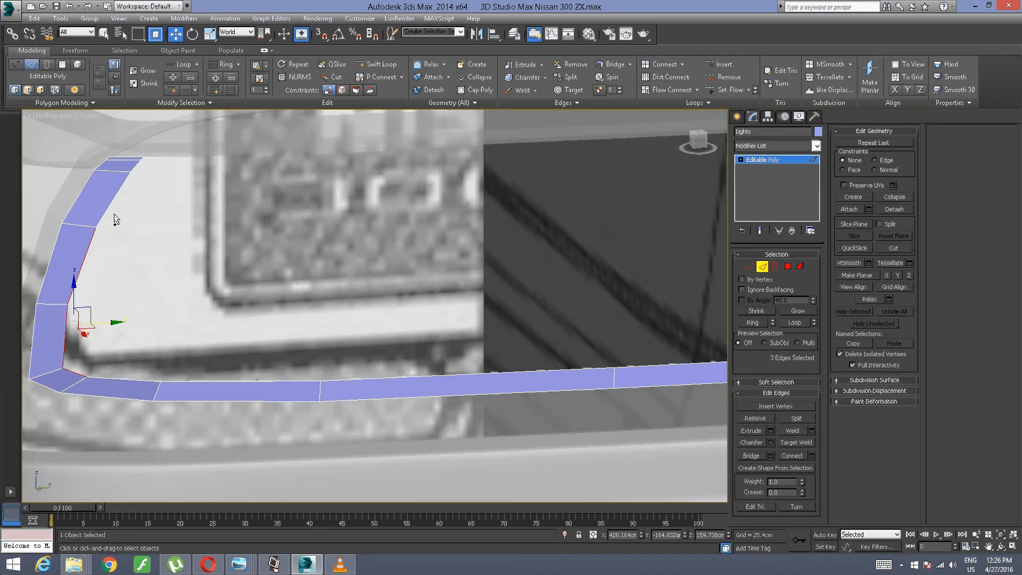
{"action": "left_click", "coordinate": [109, 206], "text": "ctrl"}
{"action": "middle_click_drag", "start_coordinate": [116, 198], "coordinate": [217, 241], "text": "alt"}
{"action": "scroll", "coordinate": [186, 240], "scroll_direction": "up", "scroll_amount": 2}
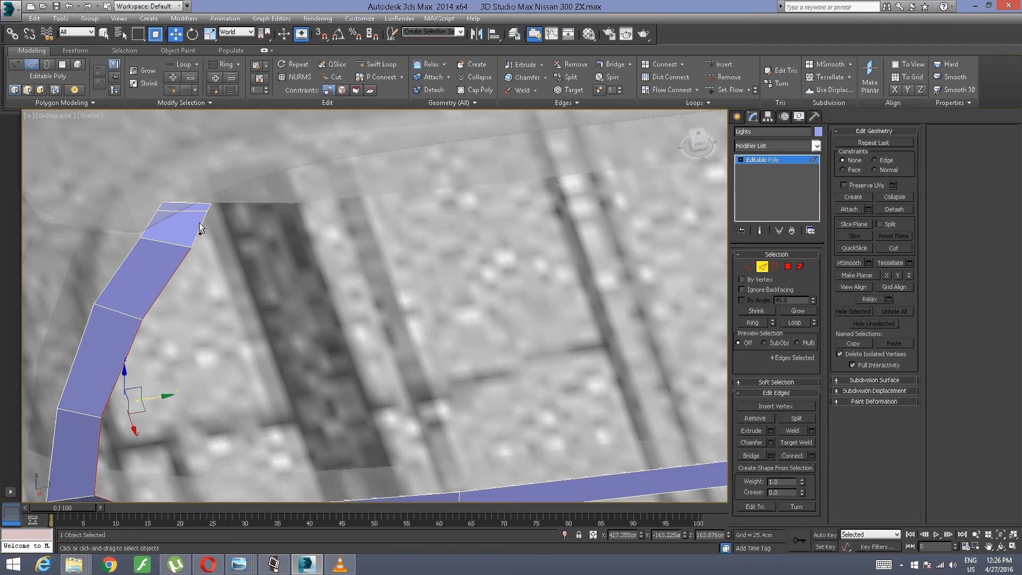
{"action": "left_click", "coordinate": [200, 228], "text": "ctrl"}
{"action": "left_click", "coordinate": [212, 213], "text": "ctrl"}
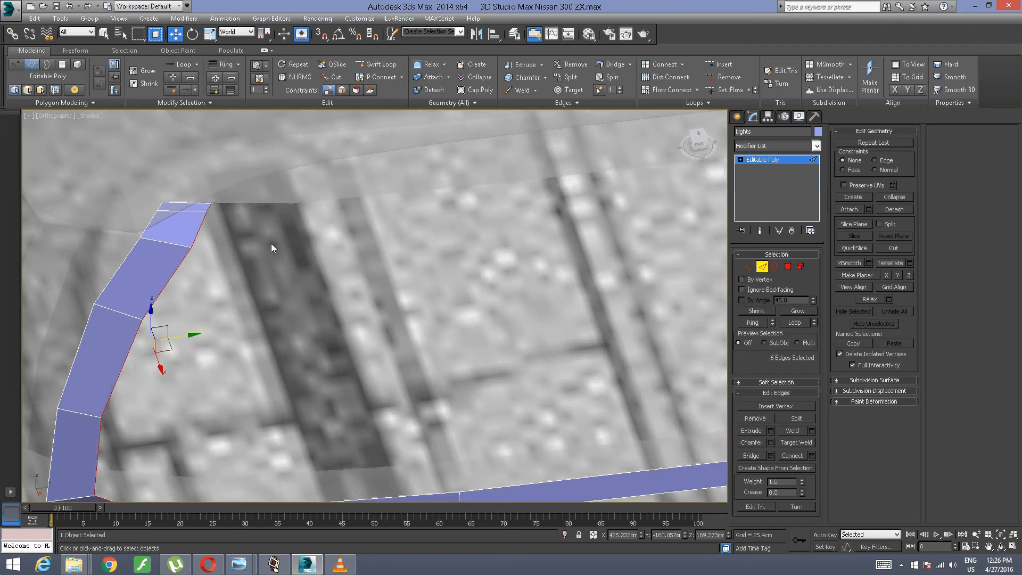
{"action": "scroll", "coordinate": [278, 241], "scroll_direction": "down", "scroll_amount": 6}
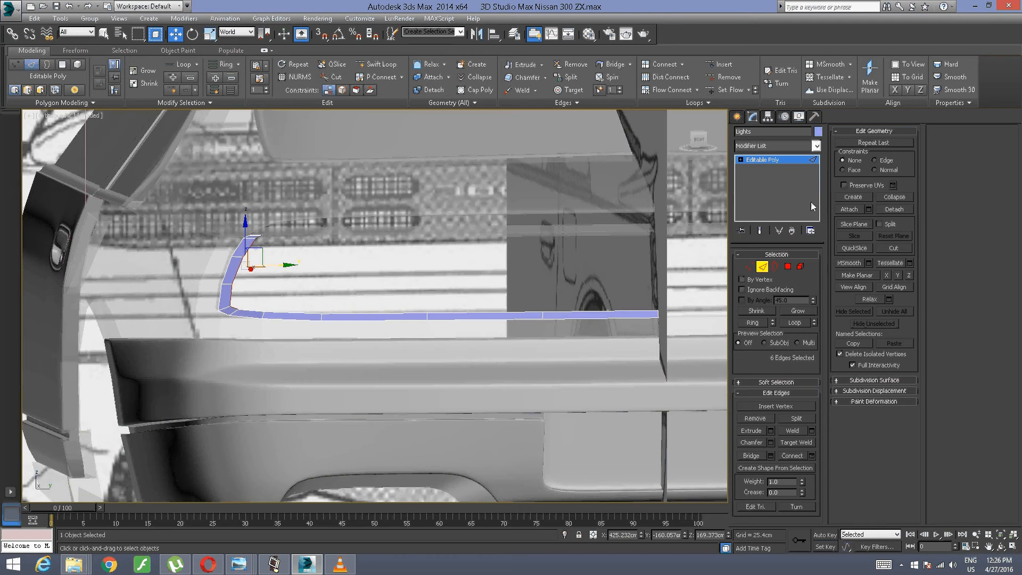
Step: Extrude the six selected inner edges with a height of 0 cm and a width of 0 cm
{"action": "left_click", "coordinate": [698, 140]}
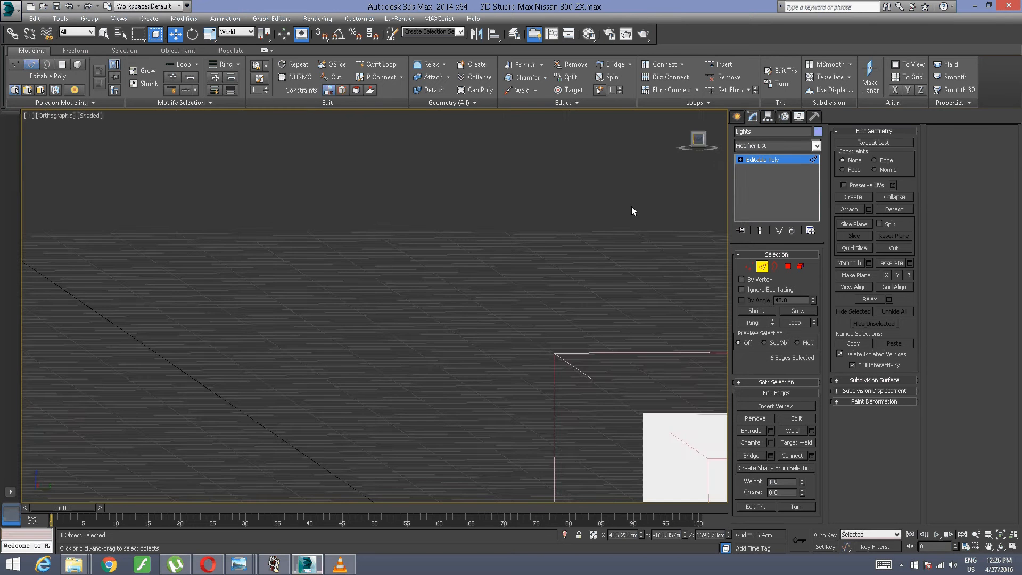
{"action": "middle_click_drag", "start_coordinate": [389, 272], "coordinate": [308, 223]}
{"action": "scroll", "coordinate": [308, 223], "scroll_direction": "up", "scroll_amount": 10}
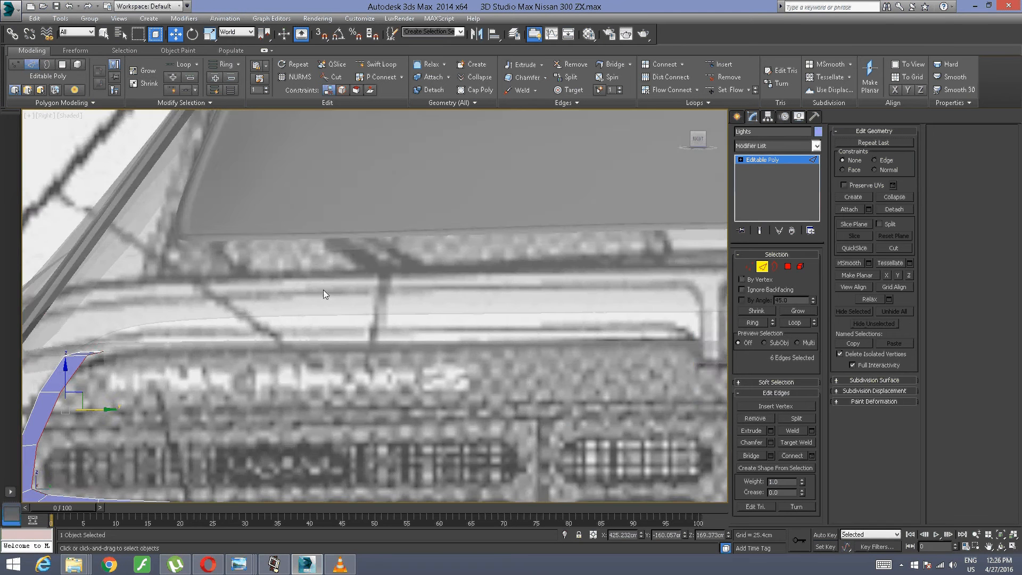
{"action": "middle_click_drag", "start_coordinate": [218, 394], "coordinate": [256, 277]}
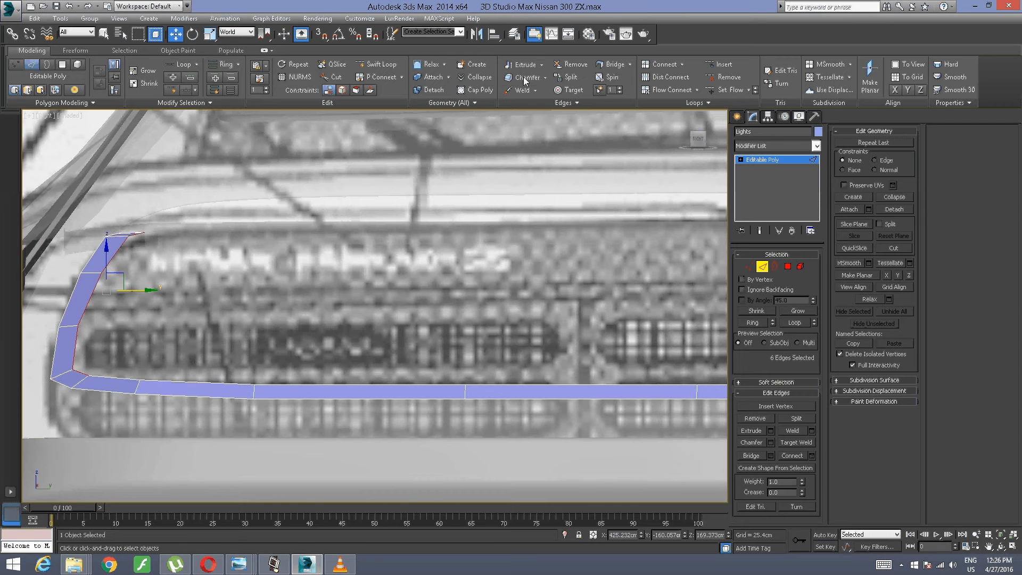
{"action": "key", "text": "shift+e"}
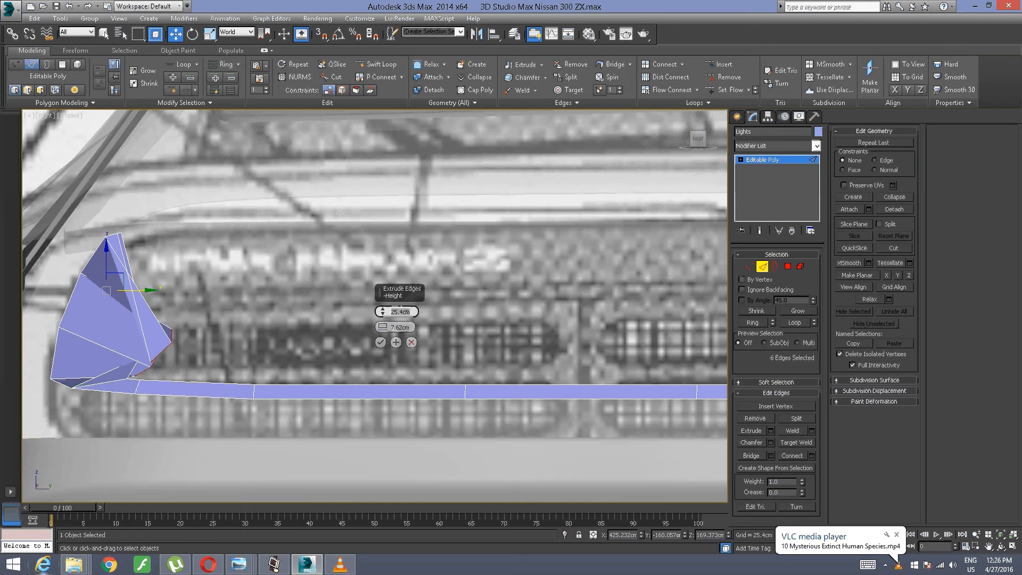
{"action": "type", "text": "0"}
{"action": "key", "text": "Return"}
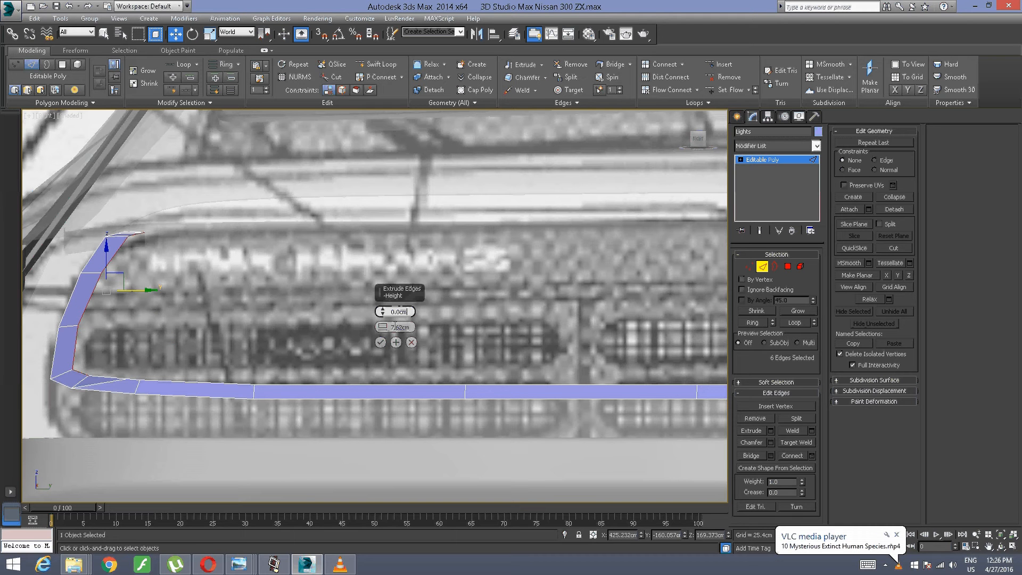
{"action": "left_click_drag", "start_coordinate": [415, 327], "coordinate": [354, 305]}
{"action": "type", "text": "0"}
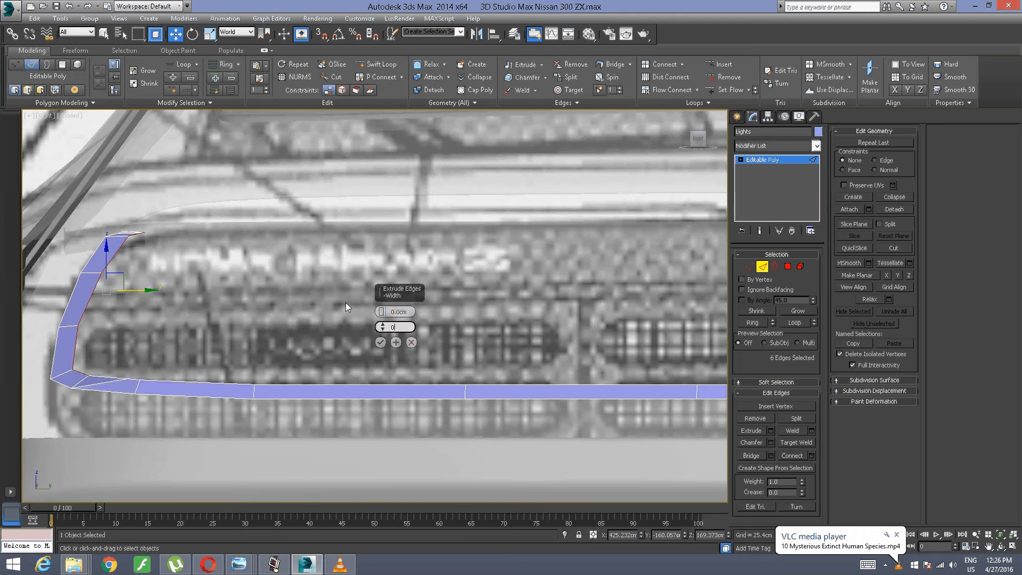
{"action": "key", "text": "Return"}
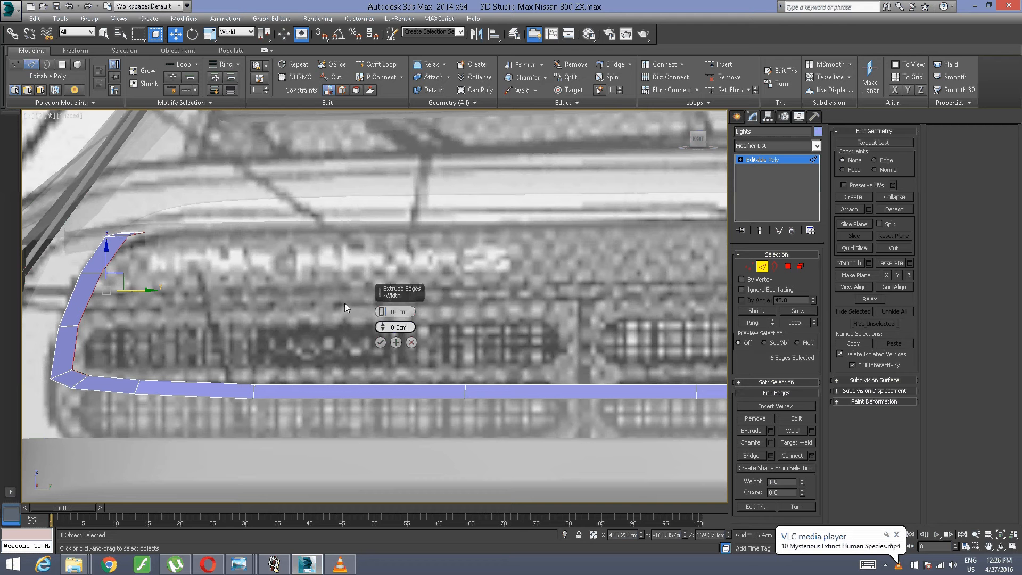
{"action": "left_click", "coordinate": [381, 344]}
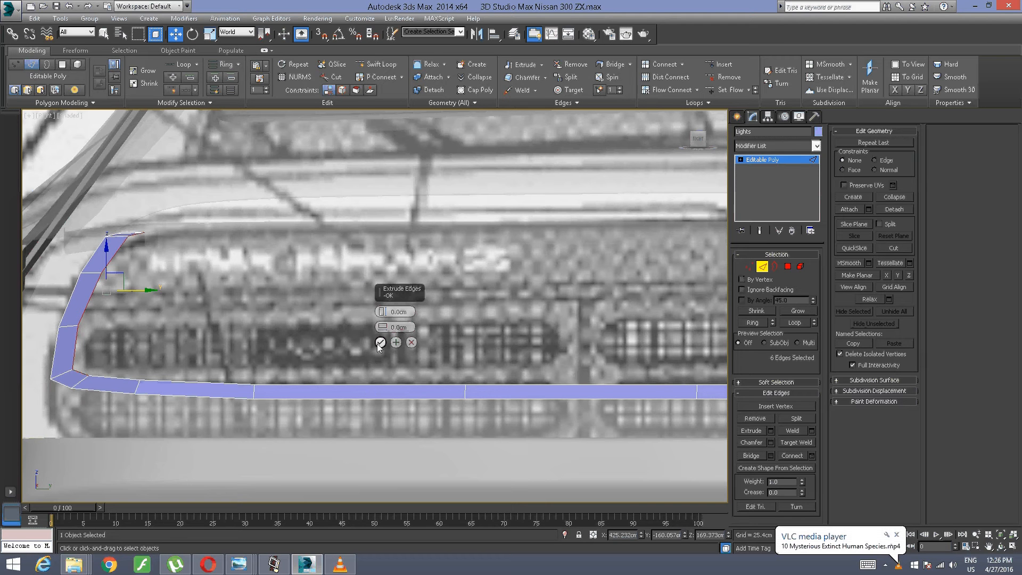
{"action": "key", "text": "ctrl+z"}
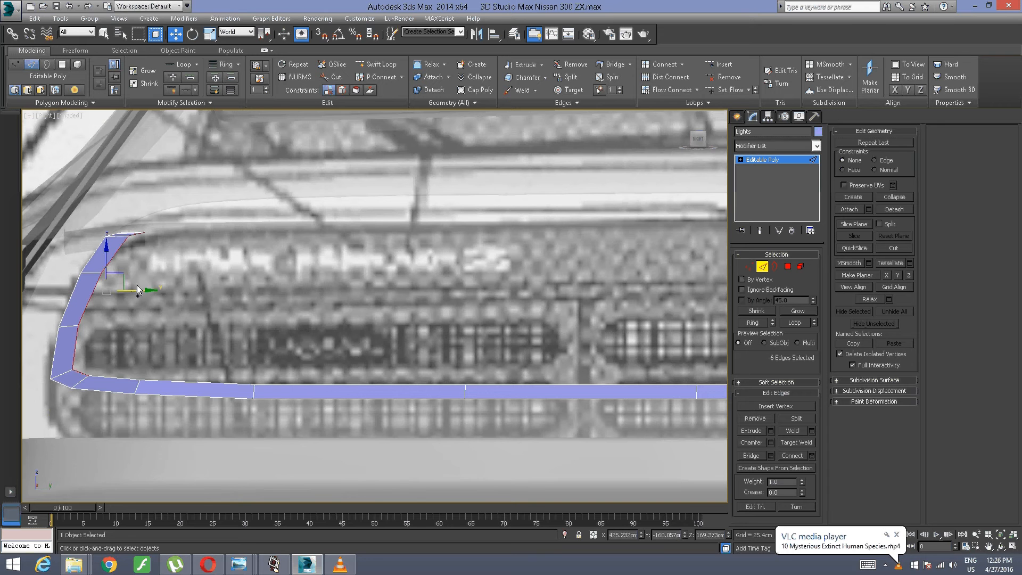
Step: Pull the extruded edges about 96.5 cm along positive Y and scale them along that axis into a straight vertical line
{"action": "left_click_drag", "start_coordinate": [95, 281], "coordinate": [559, 281], "text": "shift"}
{"action": "middle_click_drag", "start_coordinate": [559, 281], "coordinate": [187, 281]}
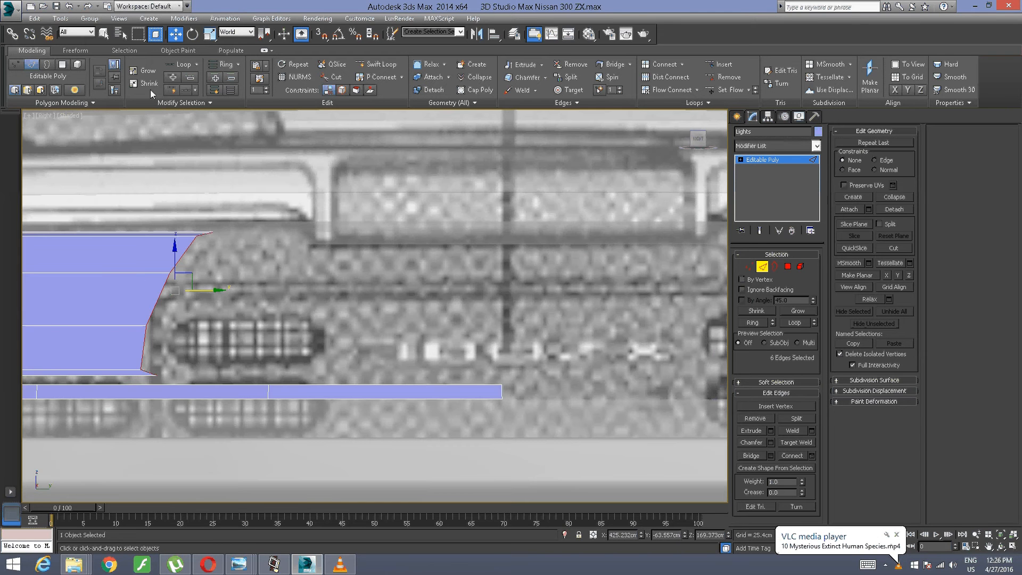
{"action": "right_click", "coordinate": [207, 340]}
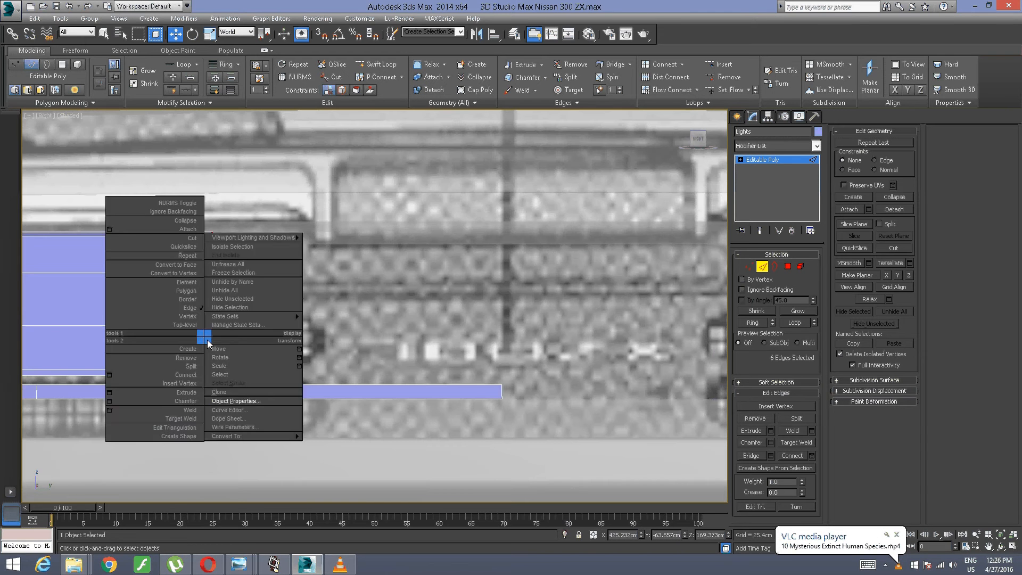
{"action": "left_click", "coordinate": [229, 368]}
{"action": "left_click_drag", "start_coordinate": [217, 289], "coordinate": [586, 219]}
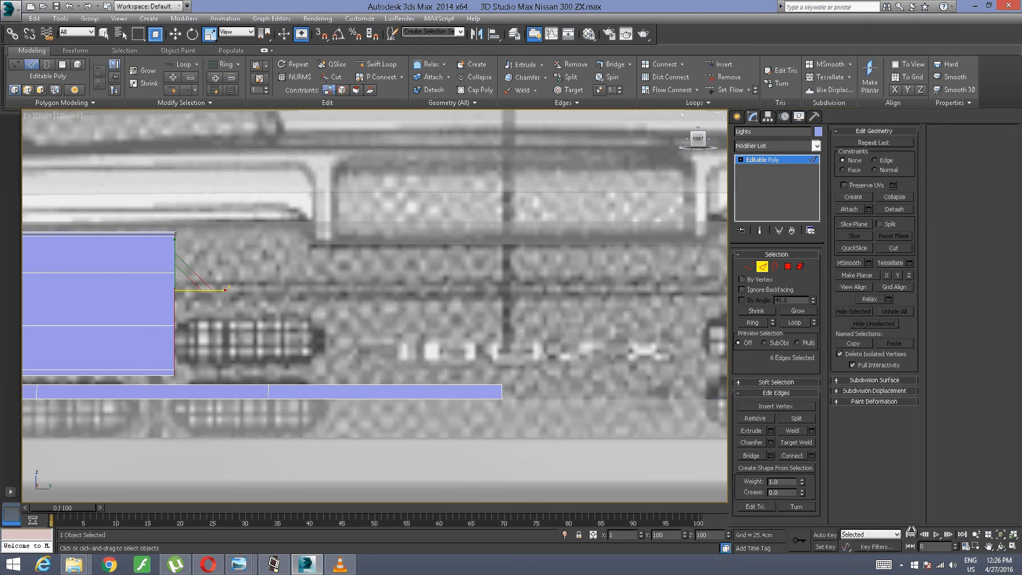
{"action": "left_click_drag", "start_coordinate": [911, 531], "coordinate": [939, 482]}
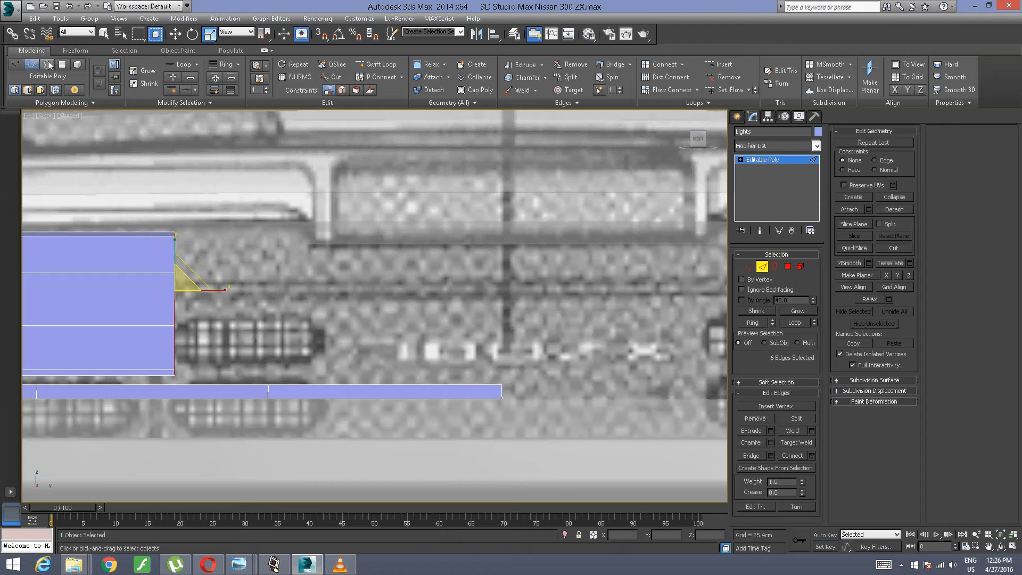
Step: Move the flattened edges about 63.2 cm along positive Y to line up with the end of the bottom strip
{"action": "left_click", "coordinate": [175, 34]}
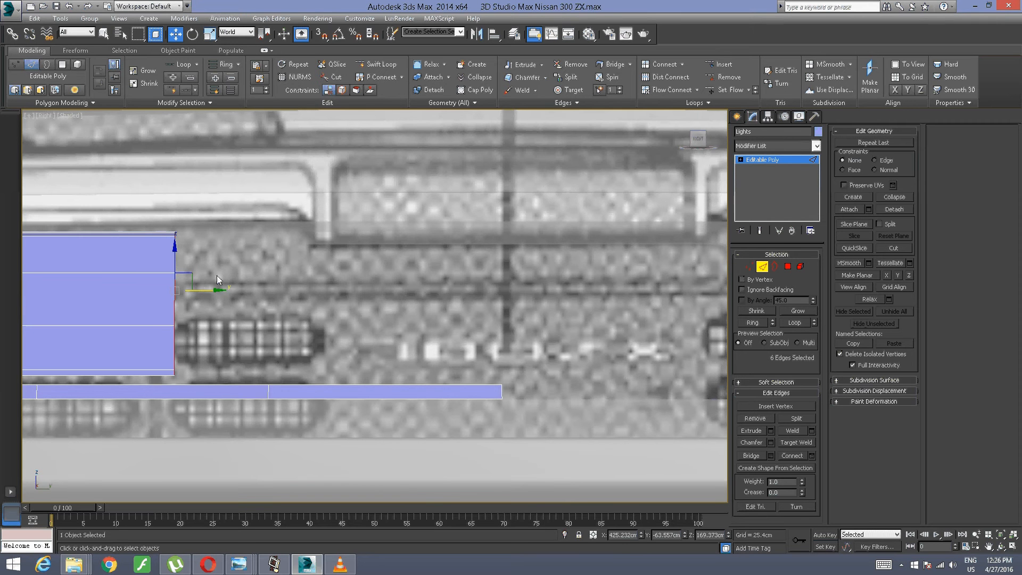
{"action": "left_click_drag", "start_coordinate": [218, 289], "coordinate": [533, 303]}
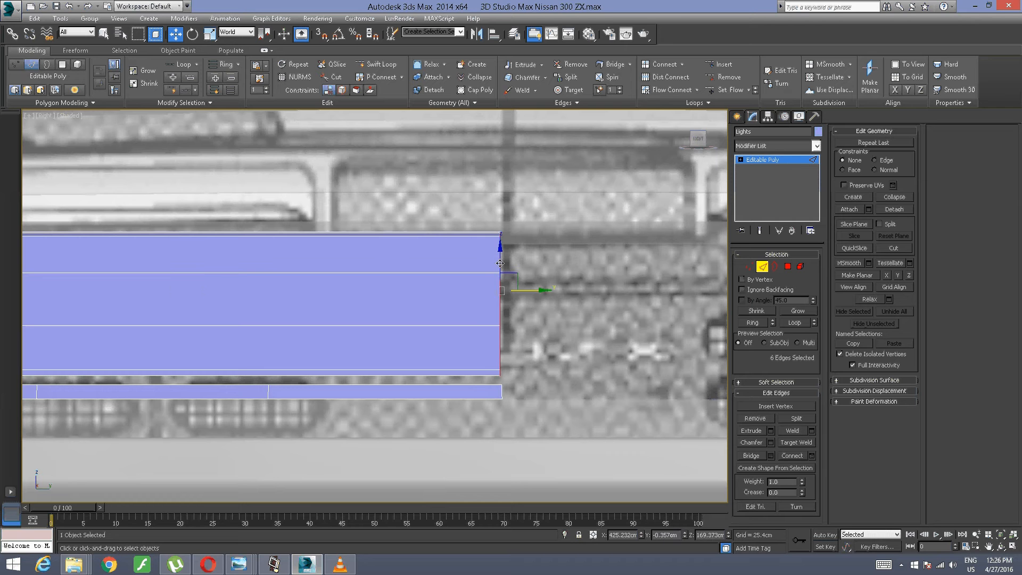
{"action": "key", "text": "r"}
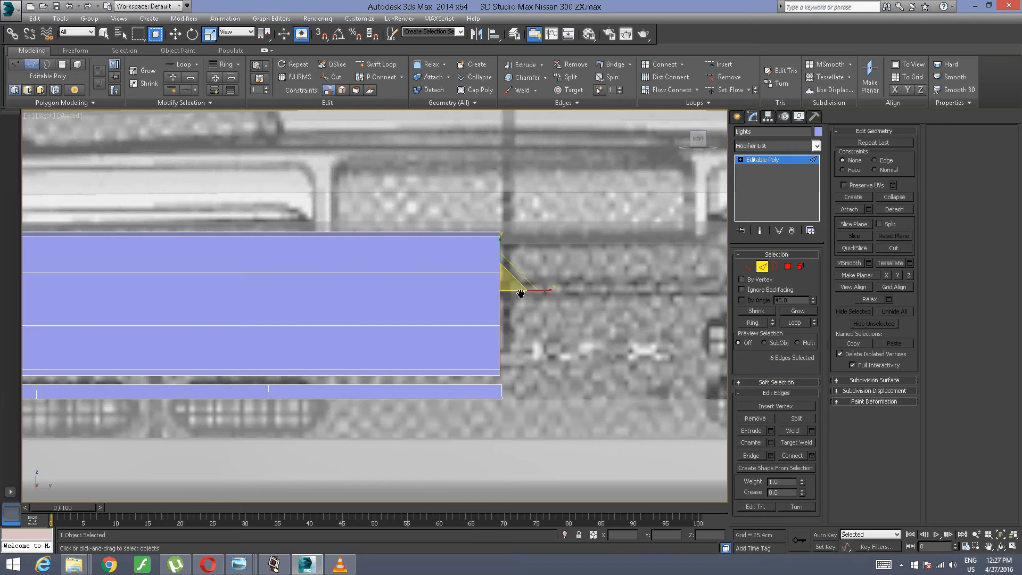
Step: Weld the two overlapping vertices where the extruded panel meets the lower outer corner of the light
{"action": "middle_click_drag", "start_coordinate": [521, 293], "coordinate": [520, 288]}
{"action": "middle_click_drag", "start_coordinate": [356, 324], "coordinate": [479, 297]}
{"action": "middle_click_drag", "start_coordinate": [190, 350], "coordinate": [336, 329]}
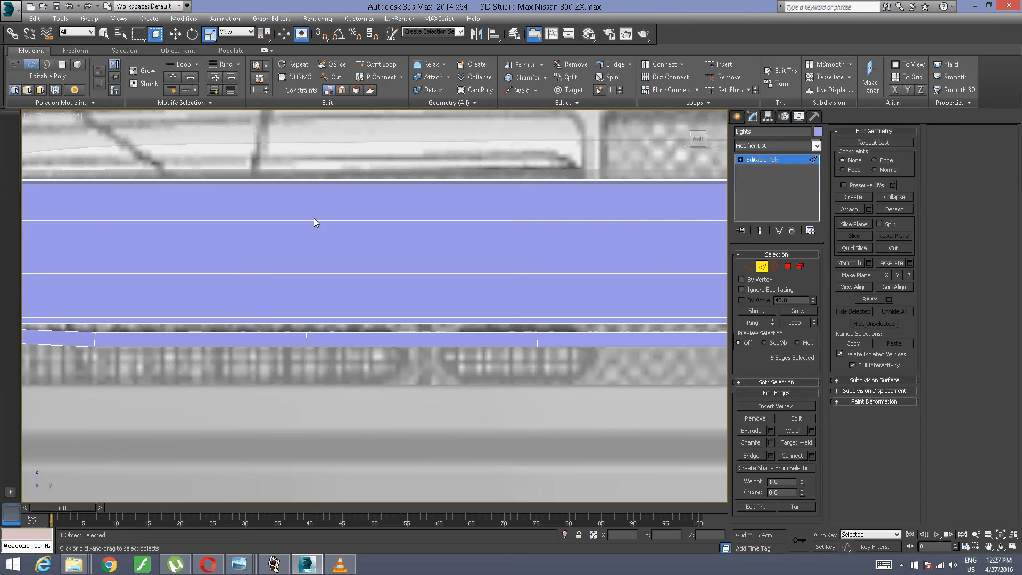
{"action": "middle_click_drag", "start_coordinate": [253, 292], "coordinate": [389, 336]}
{"action": "middle_click_drag", "start_coordinate": [175, 343], "coordinate": [334, 314]}
{"action": "scroll", "coordinate": [333, 269], "scroll_direction": "up", "scroll_amount": 4}
{"action": "middle_click_drag", "start_coordinate": [155, 413], "coordinate": [305, 416]}
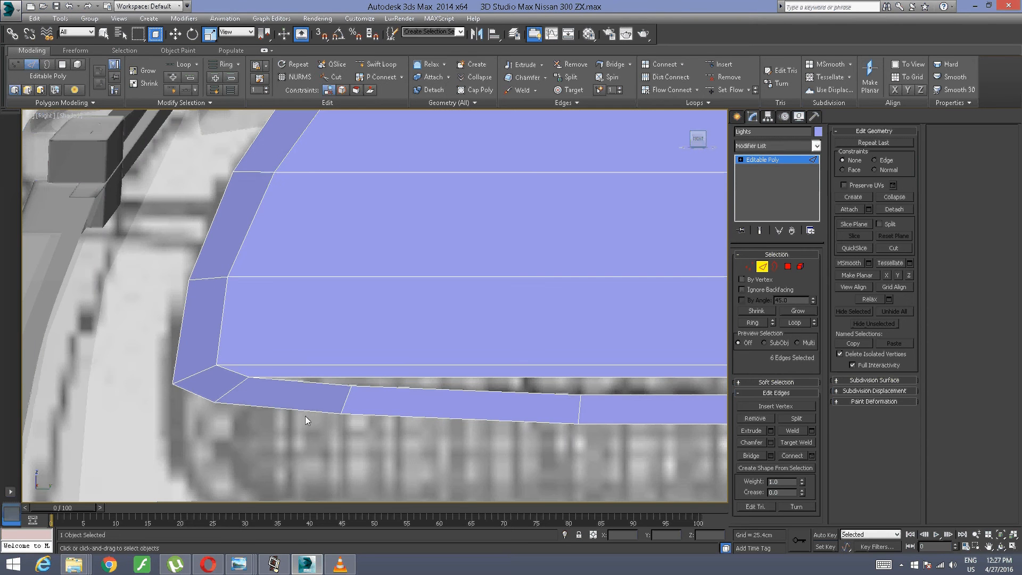
{"action": "left_click", "coordinate": [297, 456]}
{"action": "left_click", "coordinate": [748, 266]}
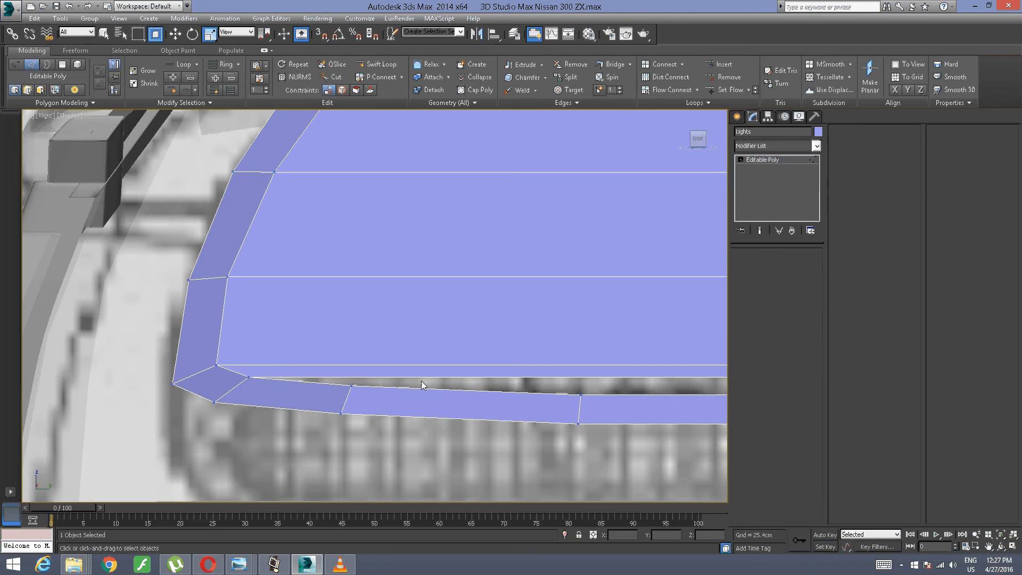
{"action": "left_click_drag", "start_coordinate": [240, 394], "coordinate": [261, 367]}
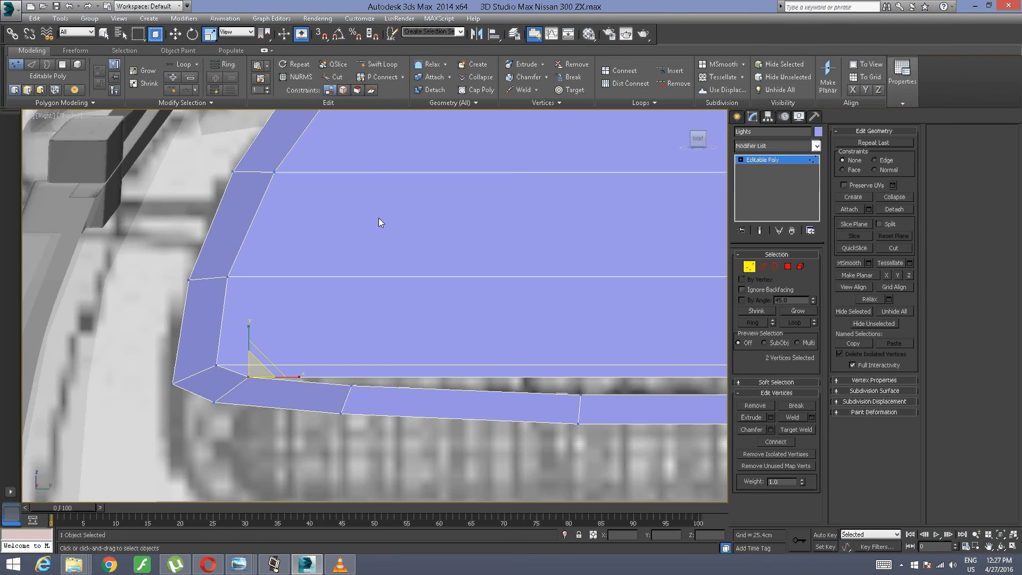
{"action": "left_click", "coordinate": [516, 95]}
Step: Weld the overlapping vertices where the extruded panel meets the upper outer end of the light
{"action": "middle_click_drag", "start_coordinate": [501, 245], "coordinate": [485, 384], "text": "alt"}
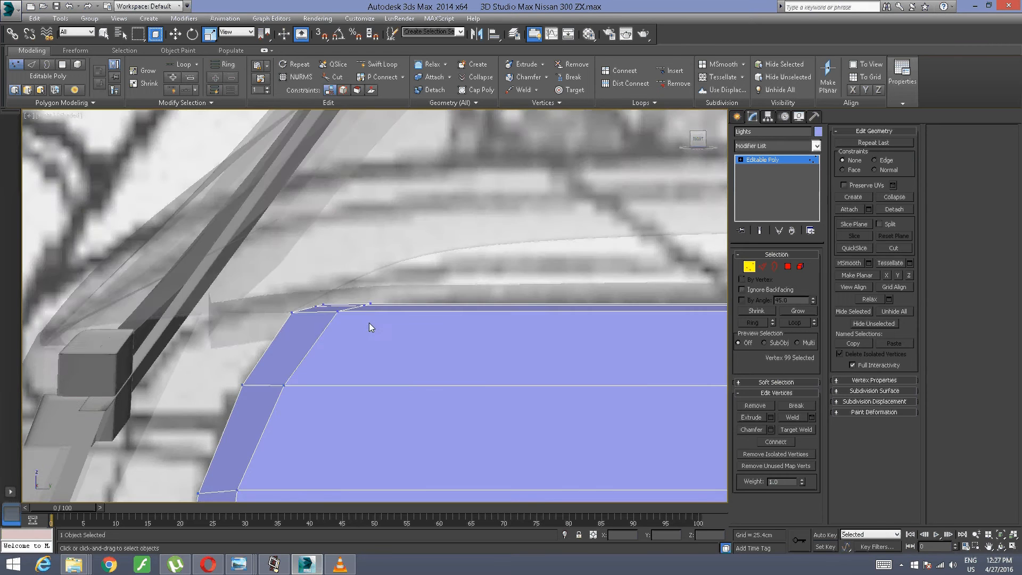
{"action": "middle_click_drag", "start_coordinate": [369, 322], "coordinate": [384, 374], "text": "alt"}
{"action": "left_click", "coordinate": [339, 295]}
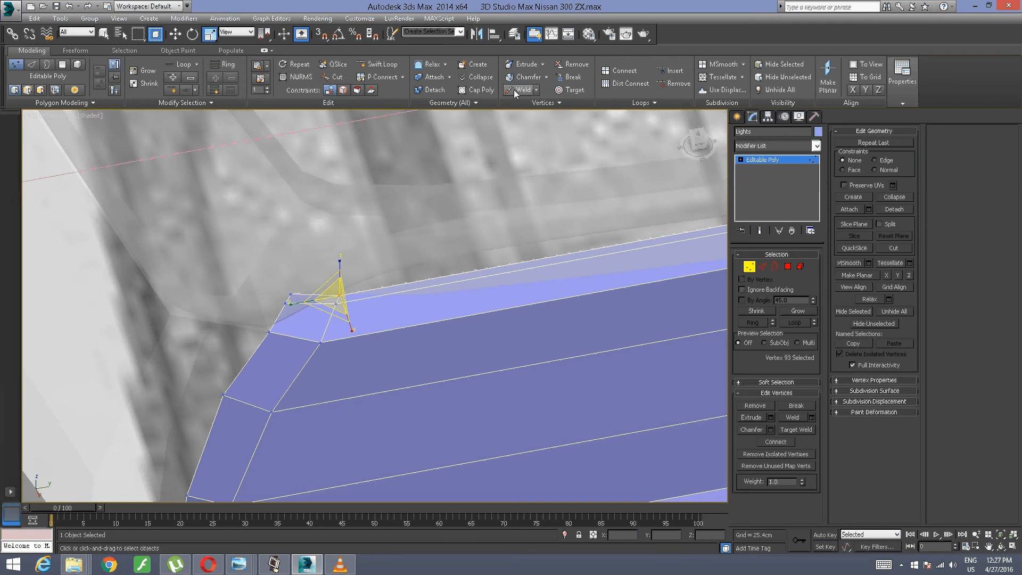
Step: Move the panel's seven inner-end vertices rearward along X to about 433.4 cm to follow the blueprint's rear outline
{"action": "middle_click_drag", "start_coordinate": [500, 315], "coordinate": [478, 304], "text": "alt"}
{"action": "middle_click_drag", "start_coordinate": [384, 314], "coordinate": [74, 122]}
{"action": "scroll", "coordinate": [205, 206], "scroll_direction": "down", "scroll_amount": 3}
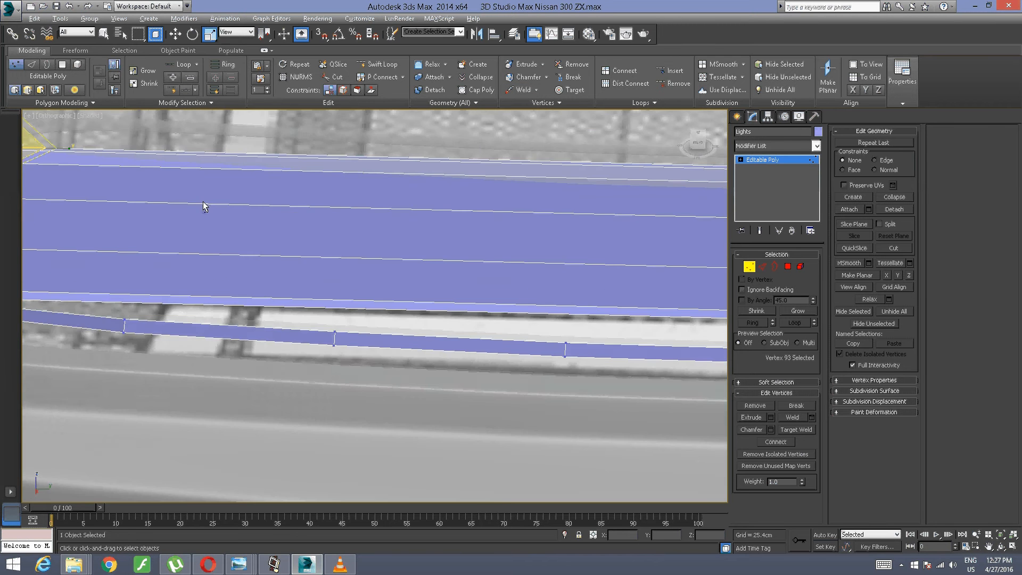
{"action": "middle_click_drag", "start_coordinate": [206, 207], "coordinate": [705, 315], "text": "alt"}
{"action": "left_click", "coordinate": [704, 314]}
{"action": "left_click_drag", "start_coordinate": [589, 378], "coordinate": [484, 226]}
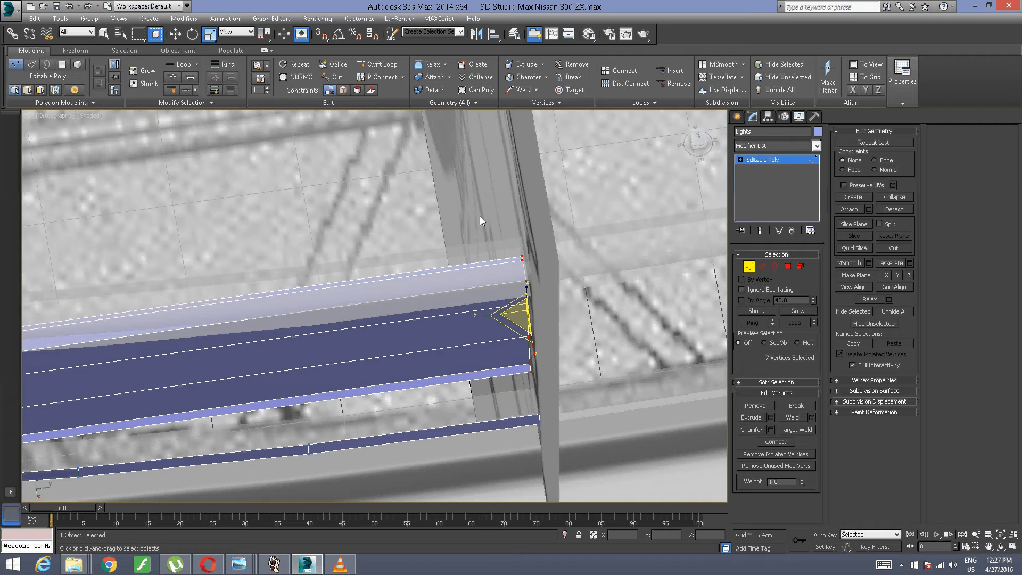
{"action": "middle_click_drag", "start_coordinate": [463, 256], "coordinate": [486, 269], "text": "alt"}
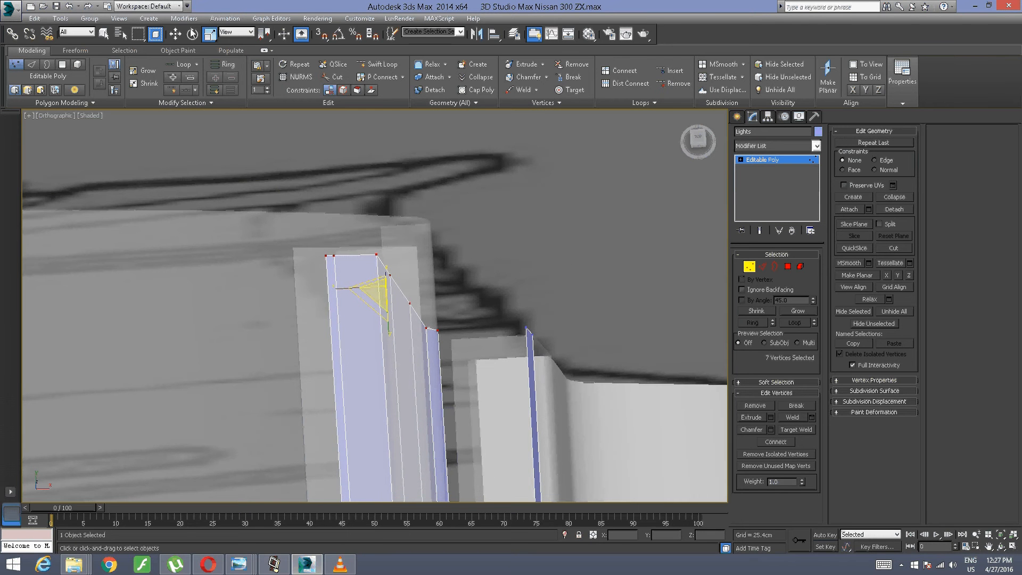
{"action": "left_click", "coordinate": [175, 34]}
{"action": "left_click_drag", "start_coordinate": [408, 284], "coordinate": [496, 297]}
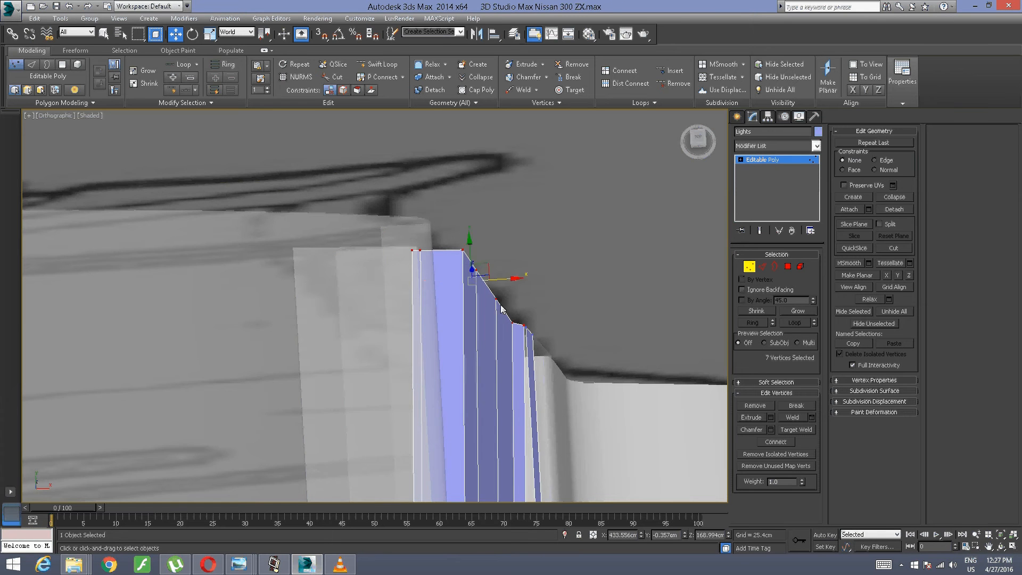
{"action": "middle_click_drag", "start_coordinate": [493, 359], "coordinate": [584, 303], "text": "alt"}
{"action": "scroll", "coordinate": [501, 308], "scroll_direction": "up", "scroll_amount": 3}
{"action": "scroll", "coordinate": [584, 304], "scroll_direction": "down", "scroll_amount": 1}
{"action": "middle_click_drag", "start_coordinate": [557, 270], "coordinate": [570, 277]}
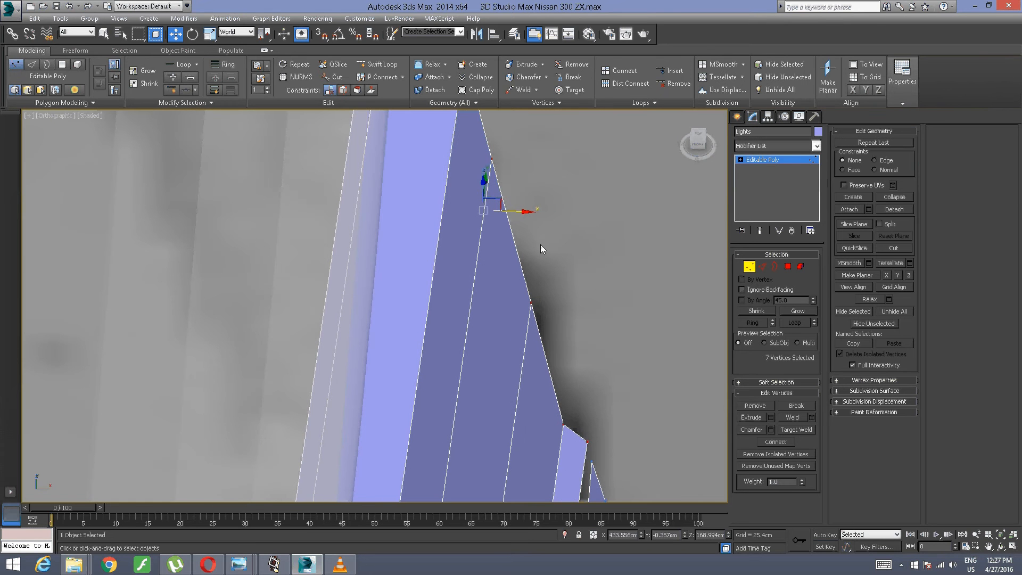
{"action": "left_click_drag", "start_coordinate": [516, 210], "coordinate": [512, 210]}
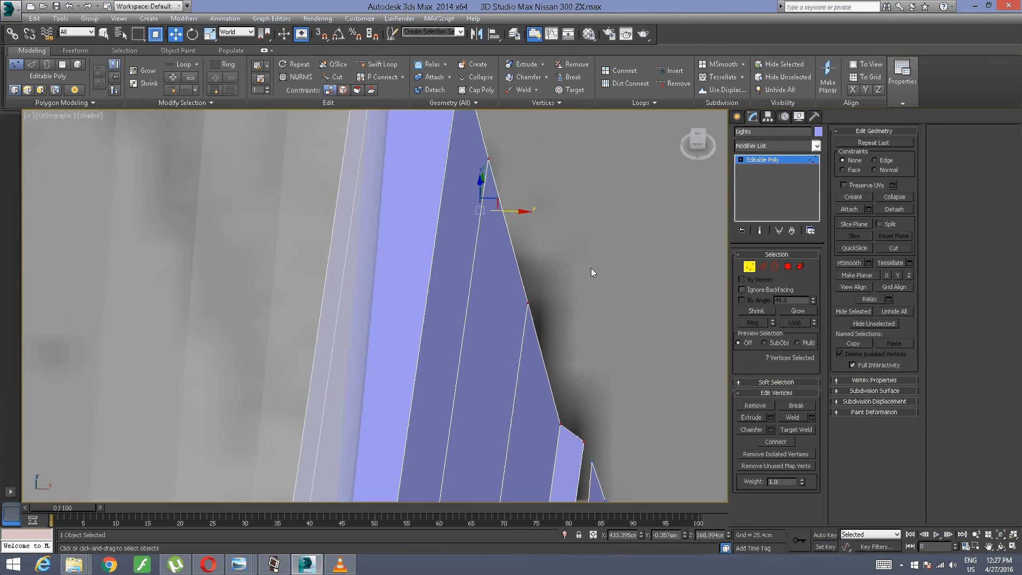
Step: Move the inner-end vertex just above the panel's bottom edge along X to about 438.25 cm
{"action": "left_click", "coordinate": [590, 268]}
{"action": "left_click_drag", "start_coordinate": [586, 369], "coordinate": [628, 424]}
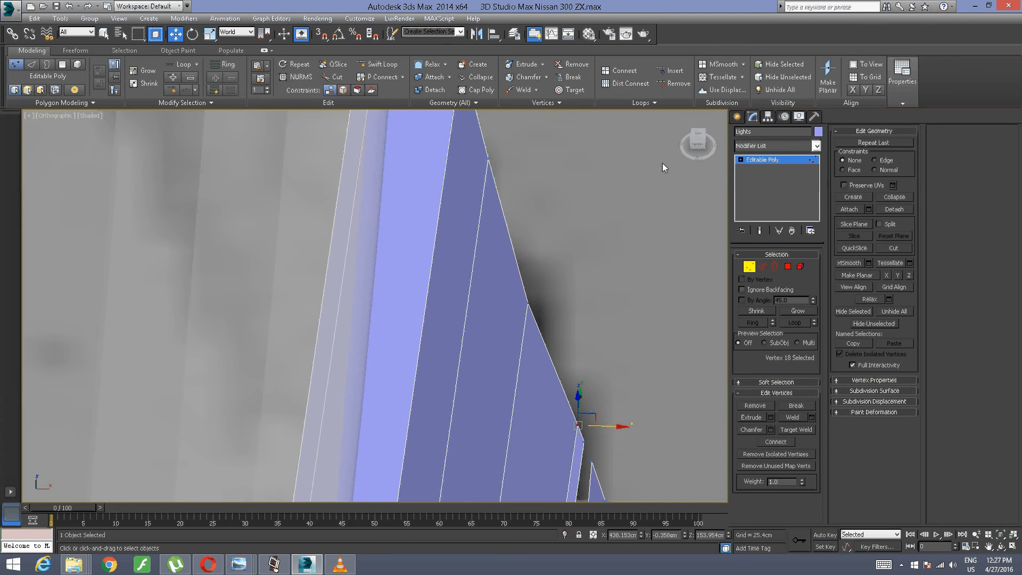
{"action": "left_click", "coordinate": [698, 147]}
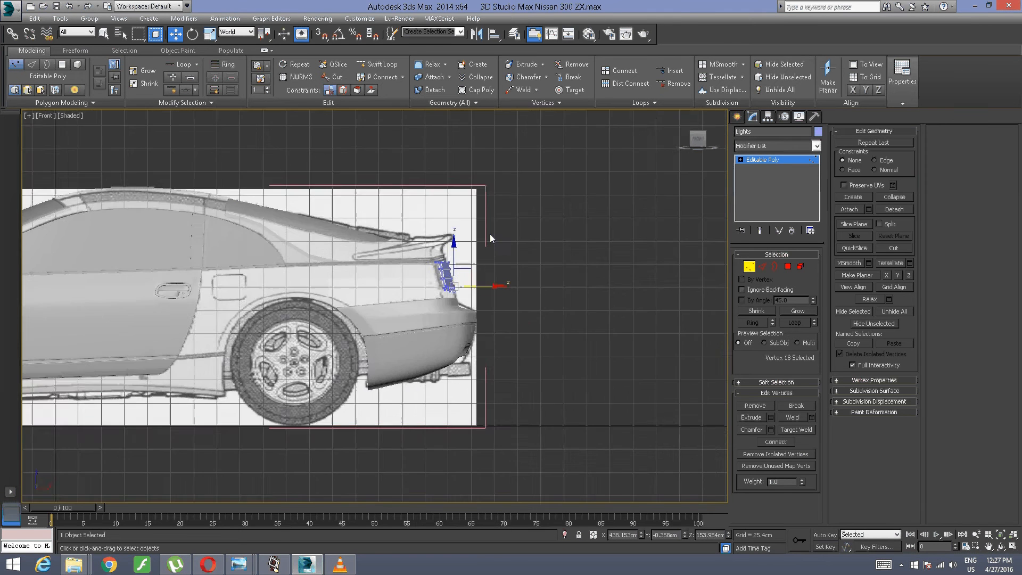
{"action": "key", "text": "z"}
{"action": "scroll", "coordinate": [547, 238], "scroll_direction": "up", "scroll_amount": 3}
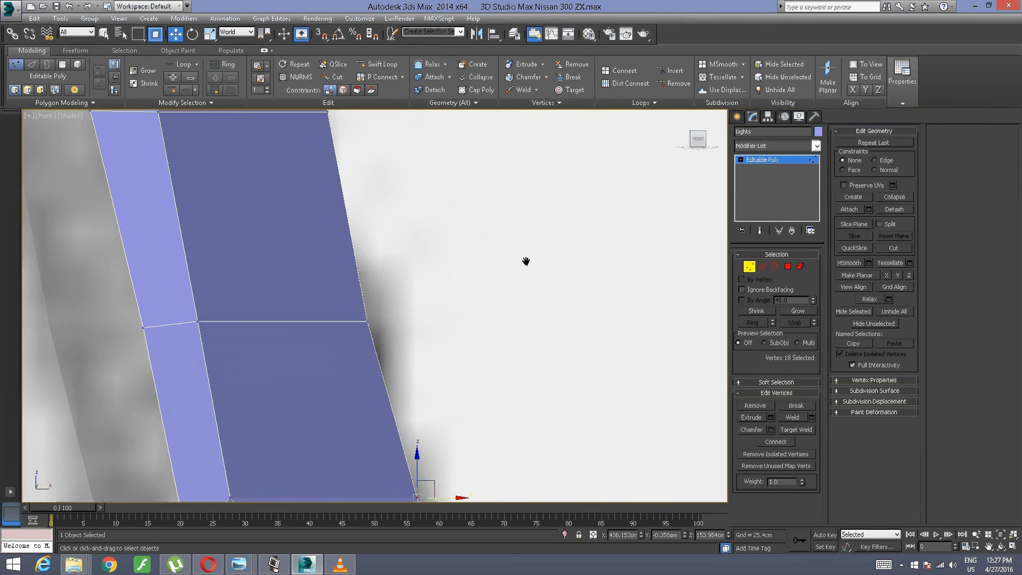
{"action": "middle_click_drag", "start_coordinate": [525, 259], "coordinate": [611, 177]}
{"action": "middle_click_drag", "start_coordinate": [550, 170], "coordinate": [571, 232]}
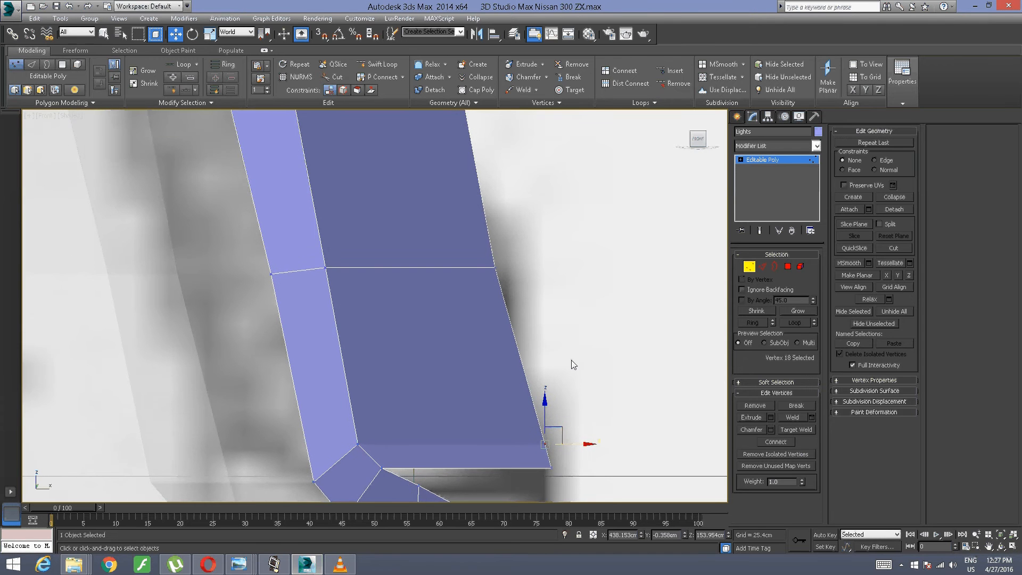
{"action": "middle_click_drag", "start_coordinate": [547, 360], "coordinate": [492, 232]}
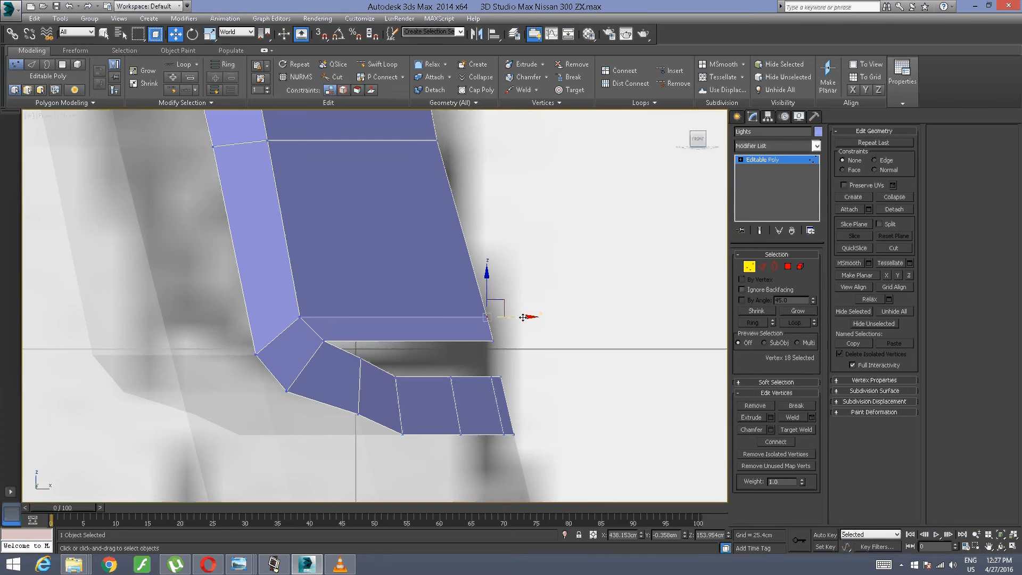
{"action": "left_click_drag", "start_coordinate": [524, 317], "coordinate": [525, 314]}
Step: Move the next two inner-end vertices up the panel's rear profile along X to about 436.19 cm and 434.09 cm
{"action": "middle_click_drag", "start_coordinate": [487, 203], "coordinate": [506, 278]}
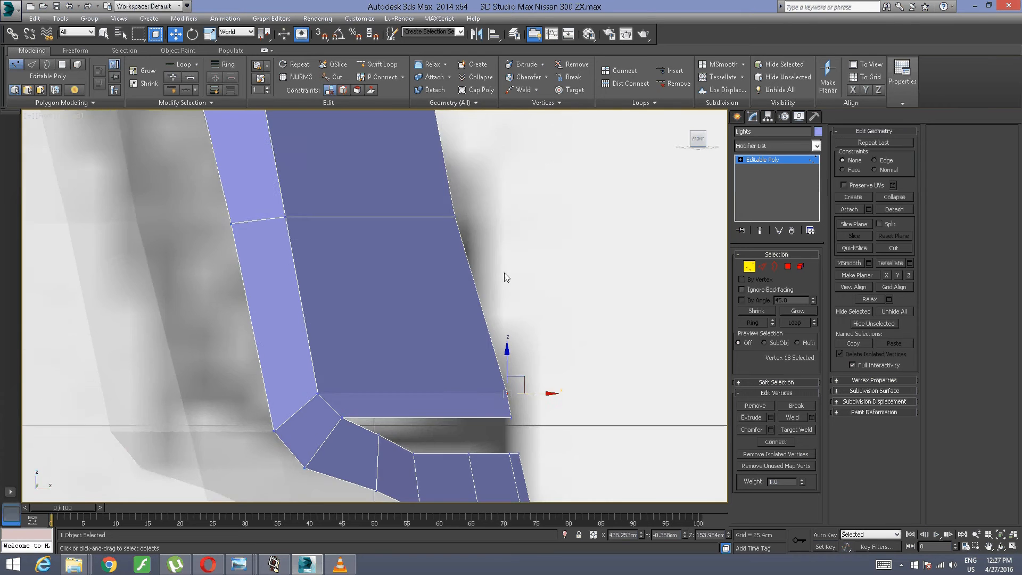
{"action": "middle_click_drag", "start_coordinate": [507, 226], "coordinate": [529, 325]}
{"action": "left_click_drag", "start_coordinate": [572, 230], "coordinate": [447, 345]}
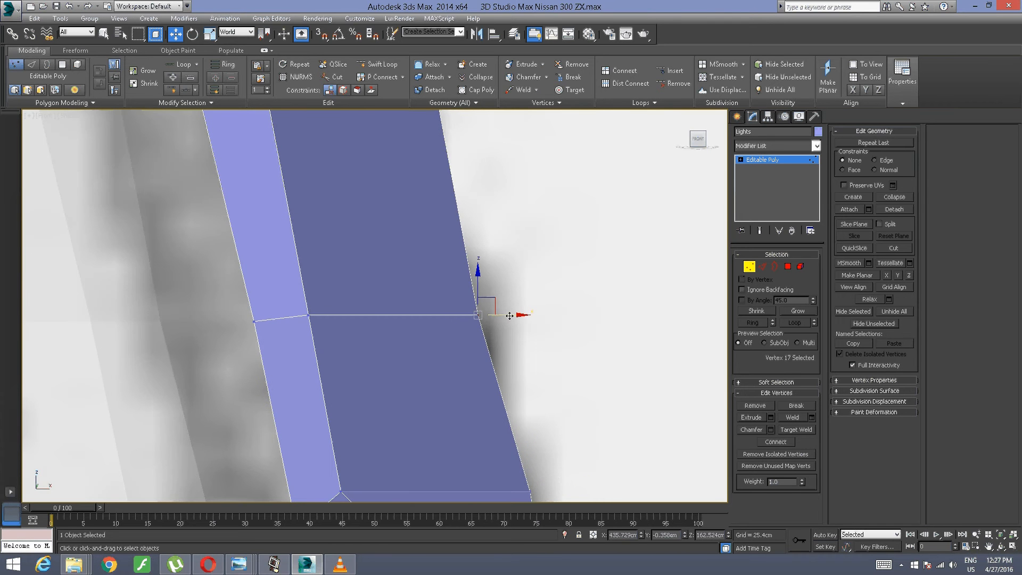
{"action": "left_click_drag", "start_coordinate": [505, 312], "coordinate": [514, 313]}
{"action": "middle_click_drag", "start_coordinate": [509, 213], "coordinate": [522, 299]}
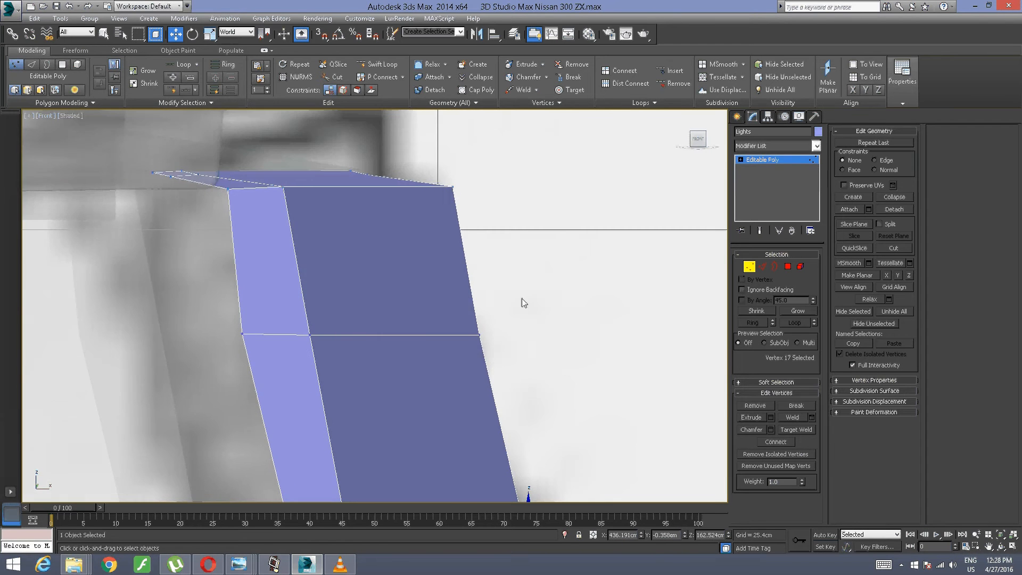
{"action": "left_click_drag", "start_coordinate": [535, 281], "coordinate": [509, 334]}
{"action": "middle_click_drag", "start_coordinate": [500, 195], "coordinate": [532, 305]}
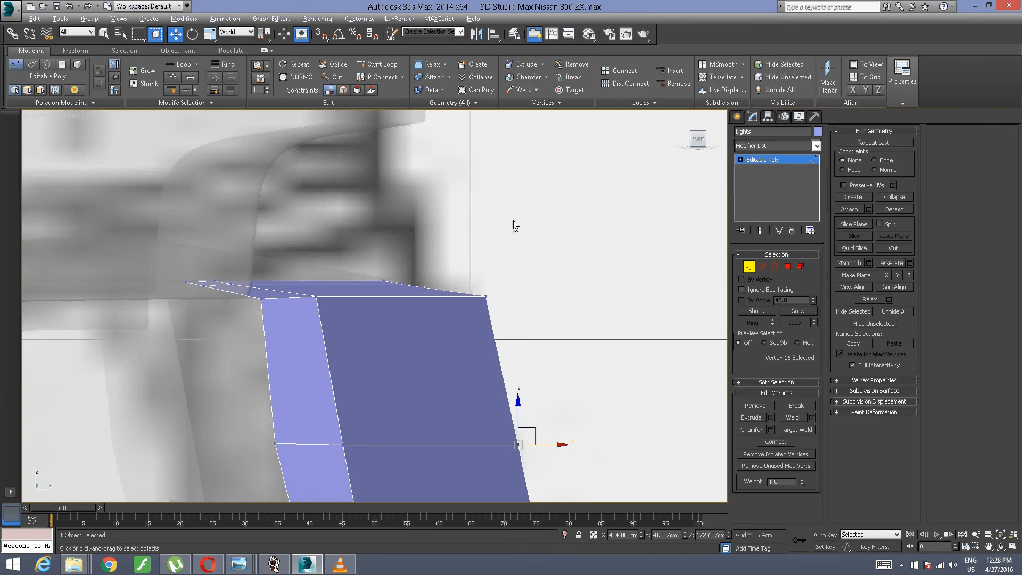
Step: Shift the two forward top vertices of the inner end slightly rearward along X and raise the rearmost of them about 0.12 cm
{"action": "middle_click_drag", "start_coordinate": [513, 220], "coordinate": [440, 246], "text": "alt"}
{"action": "left_click_drag", "start_coordinate": [438, 242], "coordinate": [371, 320]}
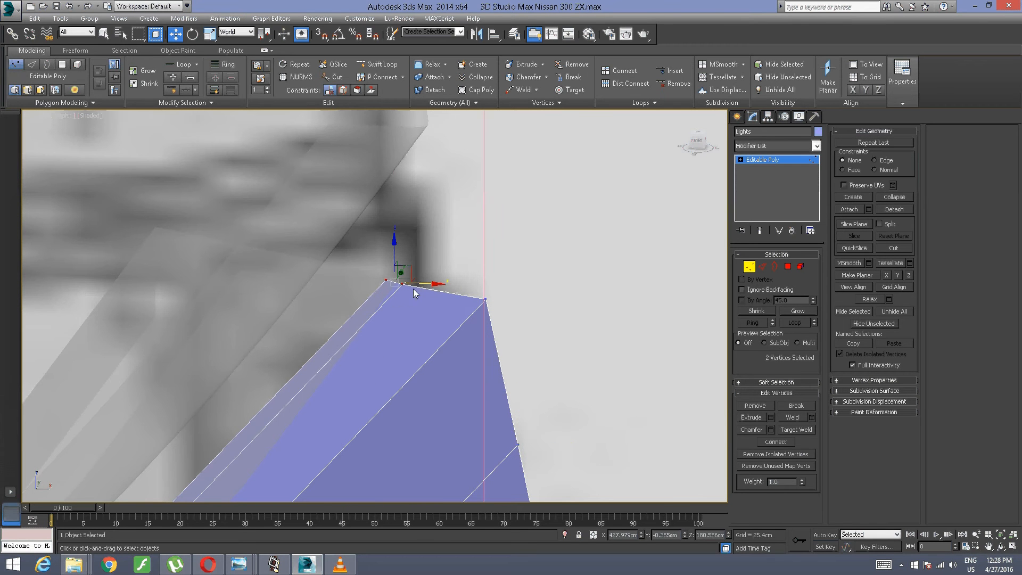
{"action": "left_click_drag", "start_coordinate": [425, 283], "coordinate": [434, 284]}
{"action": "mouse_move", "coordinate": [436, 284]}
{"action": "middle_mouse_down", "text": "alt"}
{"action": "mouse_move", "coordinate": [358, 278]}
{"action": "mouse_move", "coordinate": [424, 299]}
{"action": "mouse_move", "coordinate": [445, 295]}
{"action": "mouse_move", "coordinate": [439, 264]}
{"action": "mouse_move", "coordinate": [426, 289]}
{"action": "middle_mouse_up", "text": "alt"}
{"action": "left_click", "coordinate": [455, 264]}
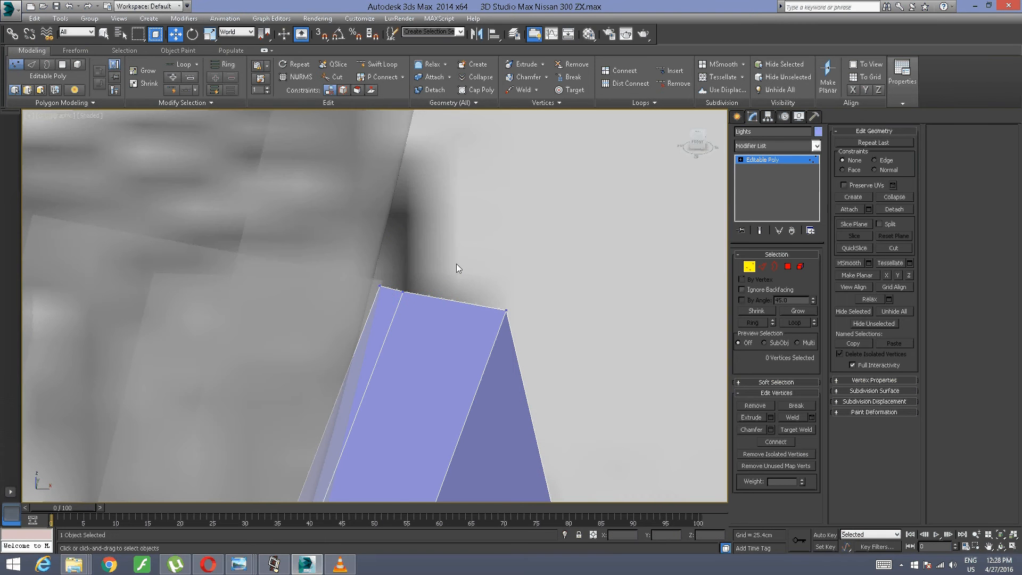
{"action": "left_click_drag", "start_coordinate": [455, 263], "coordinate": [394, 317]}
{"action": "left_click_drag", "start_coordinate": [404, 263], "coordinate": [405, 261]}
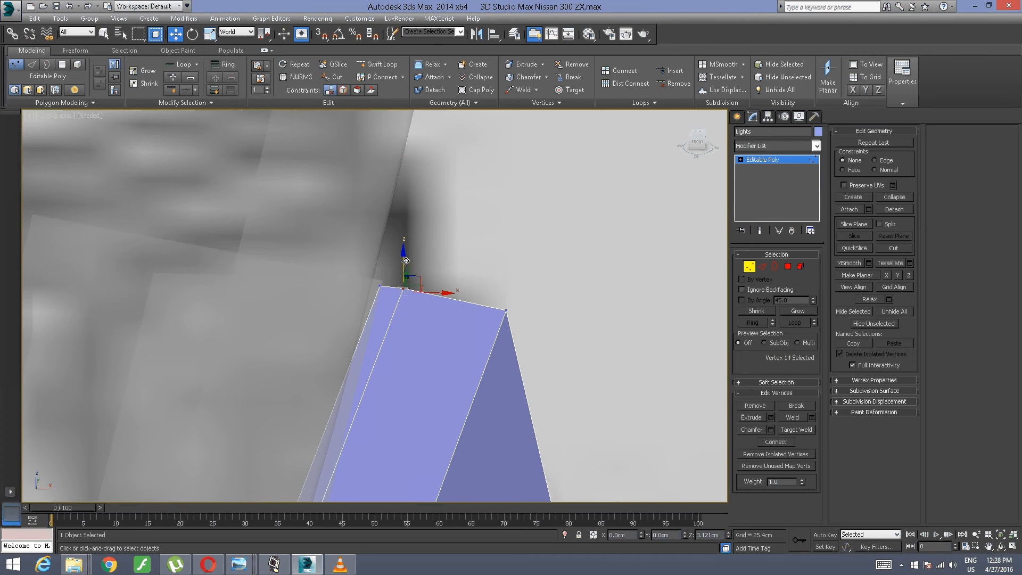
Step: Move the two middle vertices of the inner end's rear profile together along X to about 435.49 cm
{"action": "scroll", "coordinate": [481, 312], "scroll_direction": "down", "scroll_amount": 10}
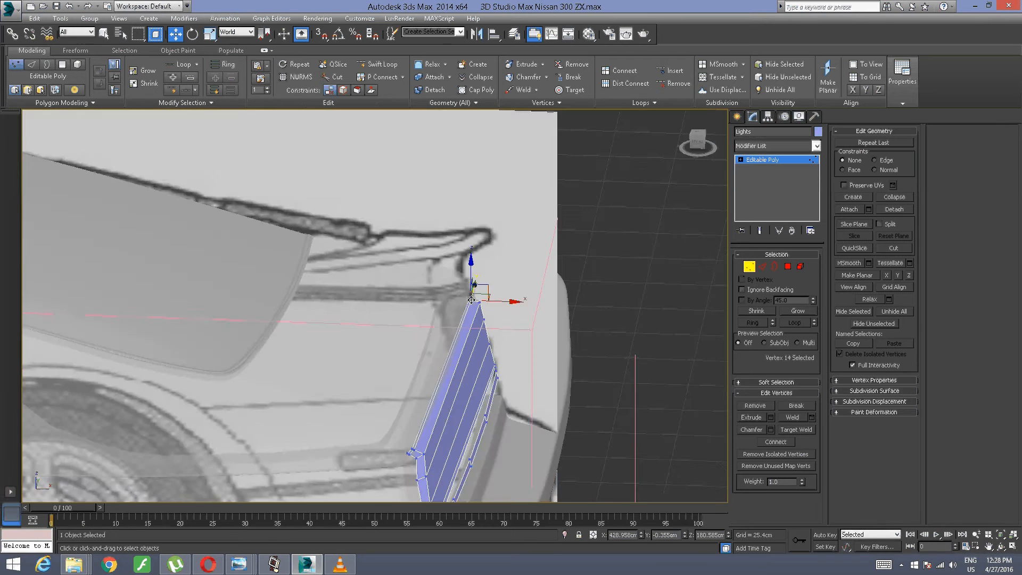
{"action": "middle_click_drag", "start_coordinate": [478, 293], "coordinate": [461, 272], "text": "alt"}
{"action": "scroll", "coordinate": [463, 287], "scroll_direction": "up", "scroll_amount": 5}
{"action": "middle_click_drag", "start_coordinate": [443, 312], "coordinate": [433, 272], "text": "alt"}
{"action": "left_click_drag", "start_coordinate": [535, 247], "coordinate": [489, 354]}
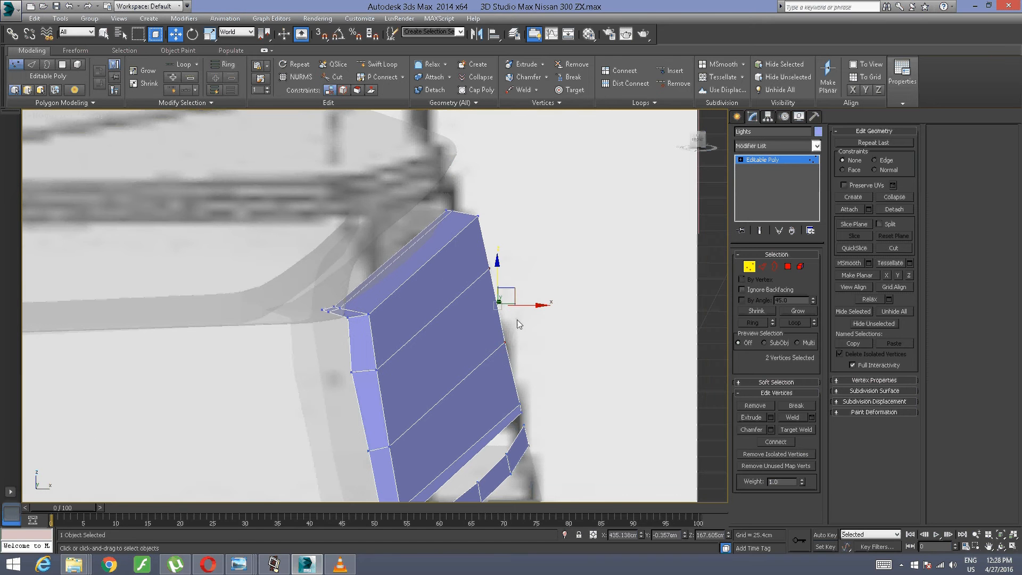
{"action": "left_click_drag", "start_coordinate": [527, 305], "coordinate": [530, 305]}
Step: Move the inner-border vertex just above the light's lower outer corner along X to about 429.7 cm
{"action": "middle_click_drag", "start_coordinate": [519, 337], "coordinate": [501, 326], "text": "alt"}
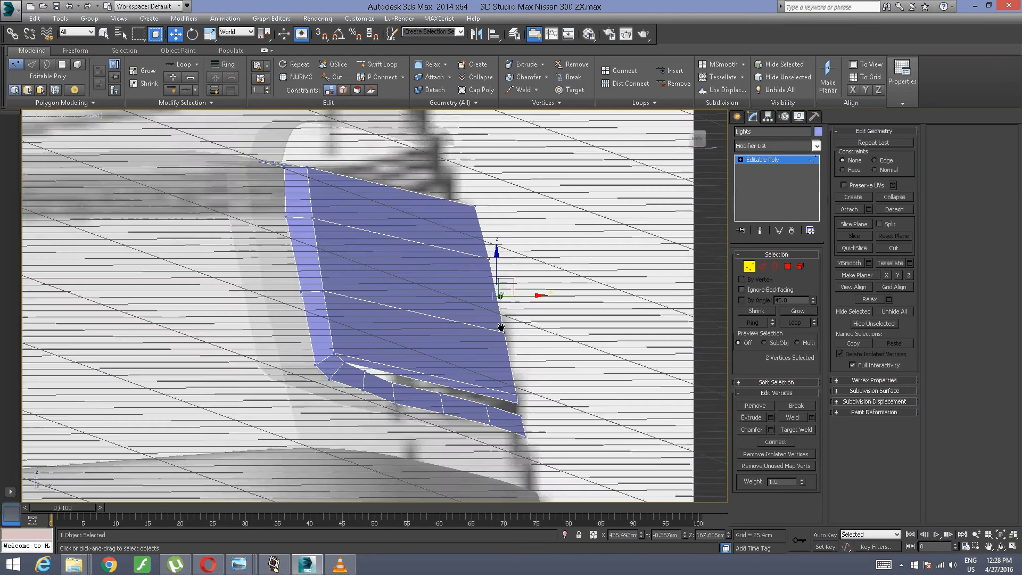
{"action": "scroll", "coordinate": [486, 334], "scroll_direction": "up", "scroll_amount": 4}
{"action": "middle_click_drag", "start_coordinate": [516, 378], "coordinate": [441, 274]}
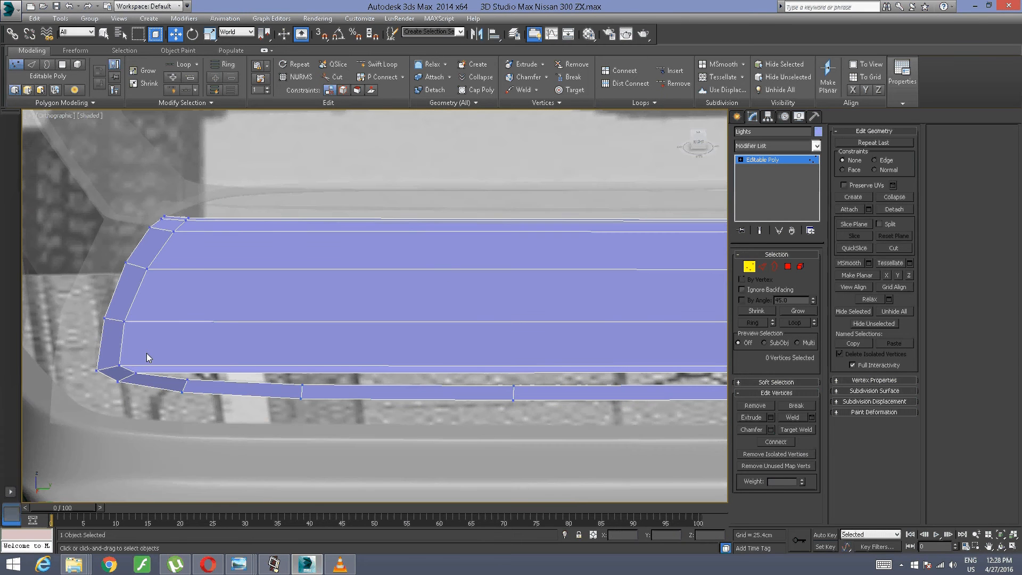
{"action": "left_click", "coordinate": [119, 365]}
{"action": "middle_click_drag", "start_coordinate": [119, 365], "coordinate": [337, 261], "text": "alt"}
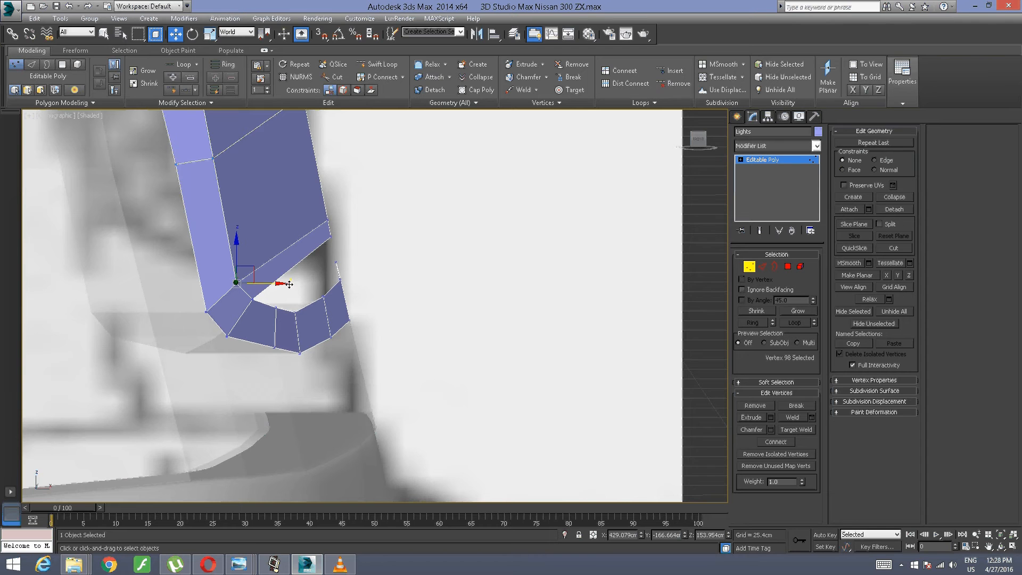
{"action": "left_click_drag", "start_coordinate": [272, 282], "coordinate": [274, 282]}
{"action": "middle_click_drag", "start_coordinate": [274, 283], "coordinate": [257, 294], "text": "alt"}
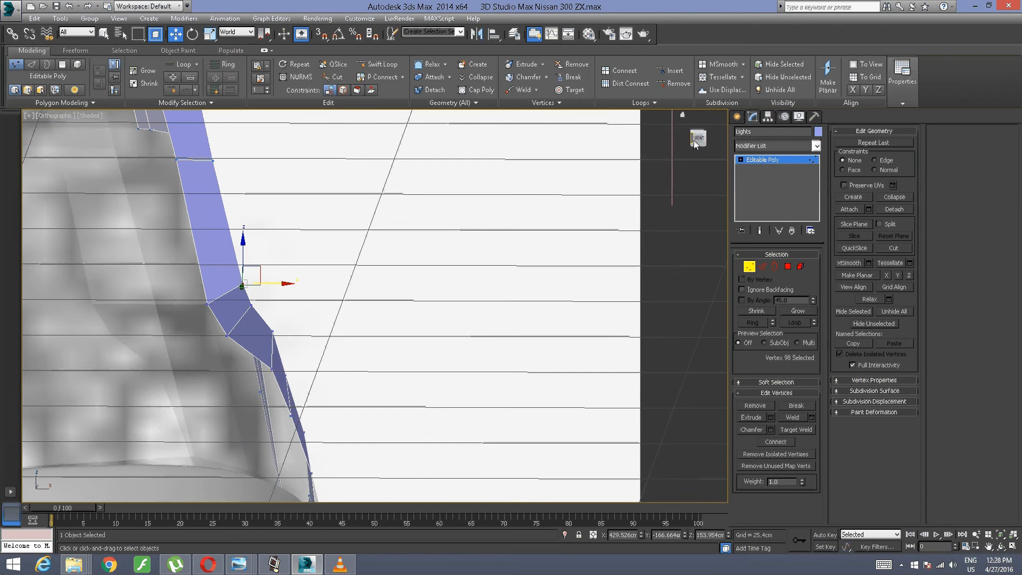
{"action": "key", "text": "f"}
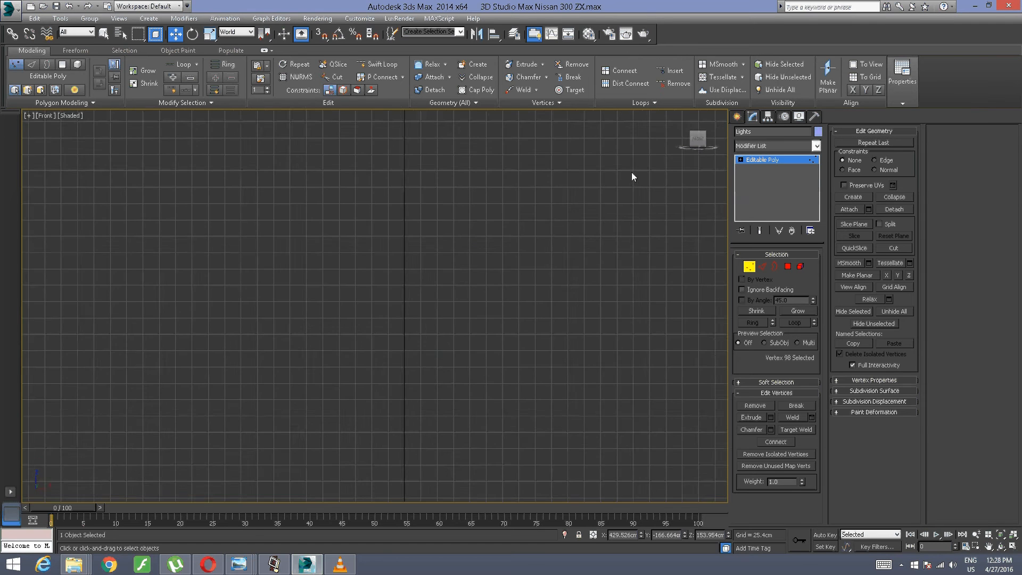
{"action": "key", "text": "z"}
{"action": "scroll", "coordinate": [464, 228], "scroll_direction": "up", "scroll_amount": 8}
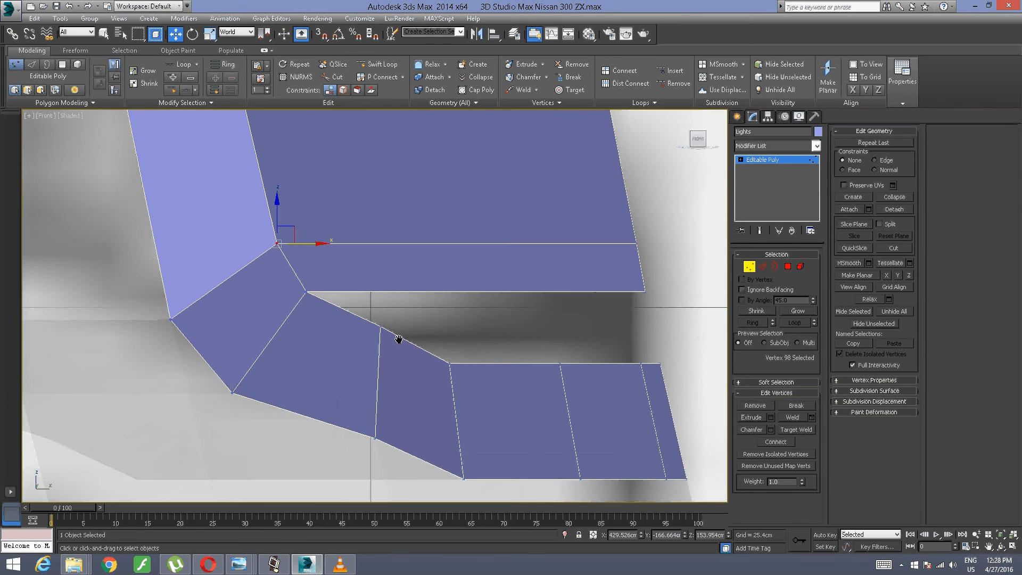
{"action": "middle_click_drag", "start_coordinate": [399, 339], "coordinate": [421, 352]}
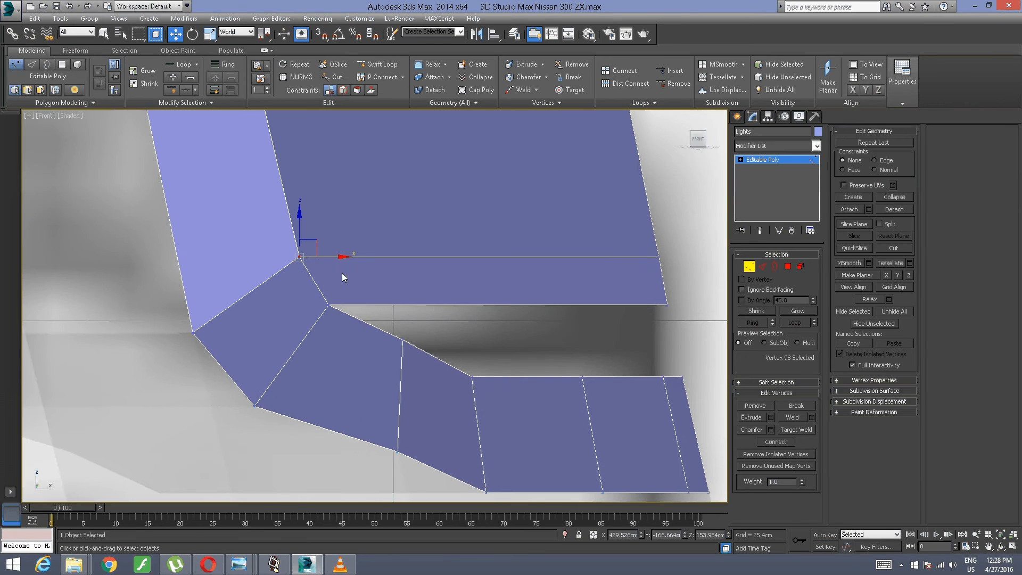
{"action": "left_click_drag", "start_coordinate": [328, 259], "coordinate": [335, 260]}
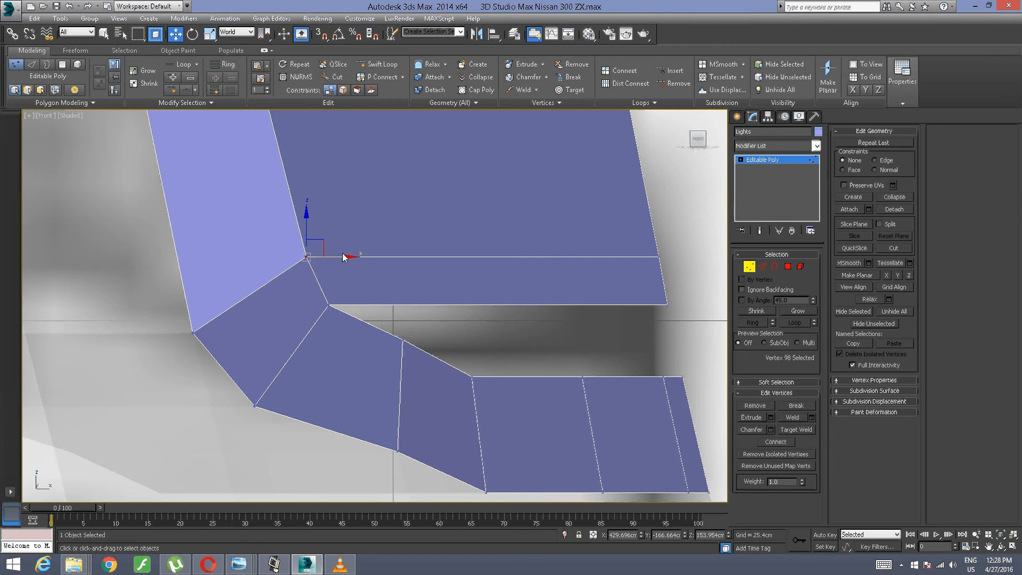
Step: Lower the inner-border vertex on the curve past the light's lower outer corner to about 151.62 cm along Z
{"action": "left_click", "coordinate": [417, 323]}
{"action": "left_click", "coordinate": [402, 340]}
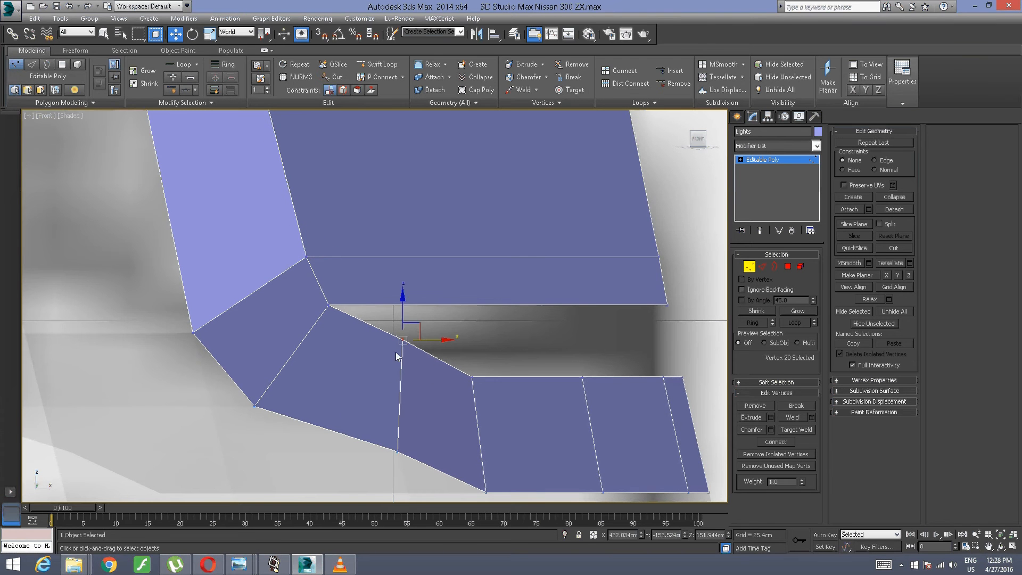
{"action": "left_click_drag", "start_coordinate": [411, 324], "coordinate": [413, 338]}
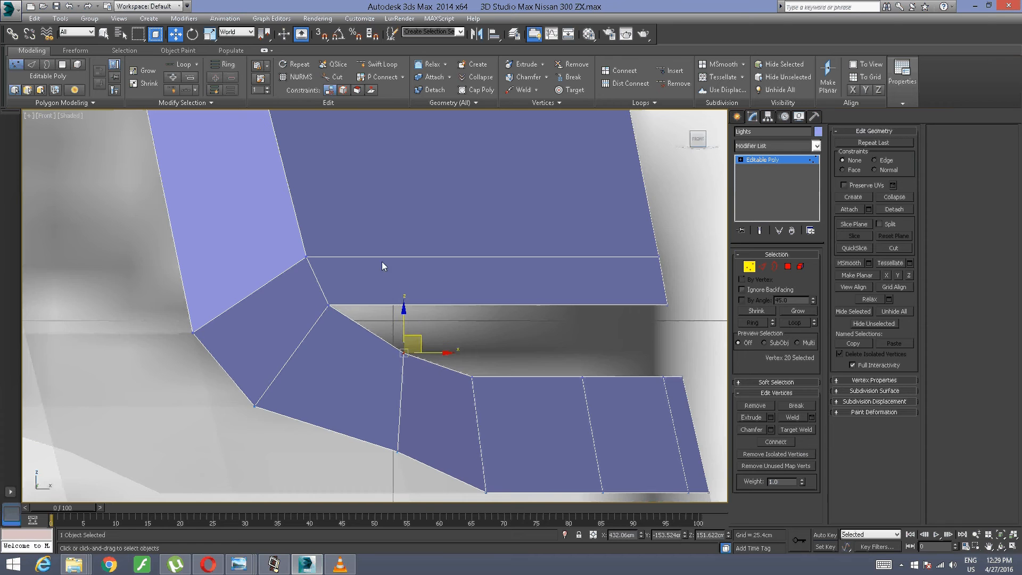
Step: Shift the next inner-border vertex up the light's outer end slightly inward along X
{"action": "middle_click_drag", "start_coordinate": [378, 238], "coordinate": [445, 444]}
{"action": "middle_click_drag", "start_coordinate": [362, 192], "coordinate": [423, 372]}
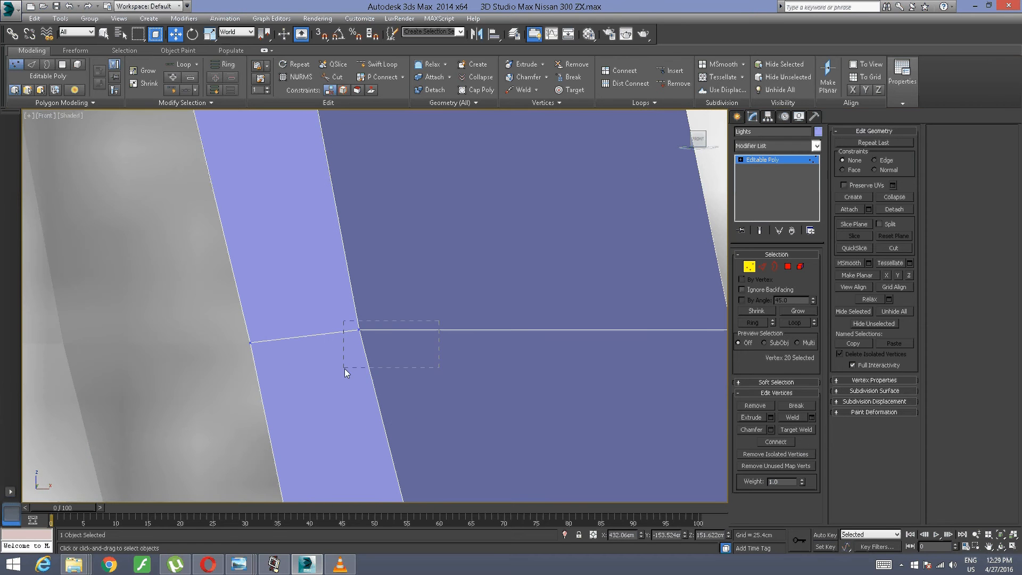
{"action": "left_click_drag", "start_coordinate": [344, 368], "coordinate": [345, 367]}
{"action": "left_click_drag", "start_coordinate": [383, 331], "coordinate": [391, 331]}
Step: Move the inner-border vertex higher up the light's outer end along X to about 425.69 cm
{"action": "middle_click_drag", "start_coordinate": [384, 149], "coordinate": [393, 495]}
{"action": "scroll", "coordinate": [335, 207], "scroll_direction": "down", "scroll_amount": 3}
{"action": "middle_click_drag", "start_coordinate": [351, 197], "coordinate": [360, 305]}
{"action": "left_click", "coordinate": [301, 345]}
{"action": "scroll", "coordinate": [308, 359], "scroll_direction": "up", "scroll_amount": 3}
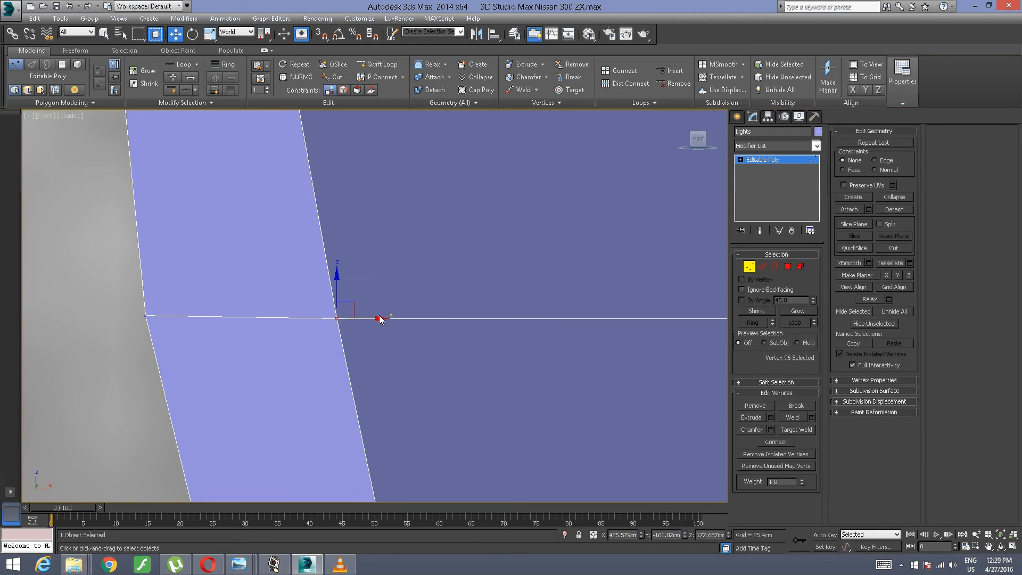
{"action": "left_click_drag", "start_coordinate": [366, 318], "coordinate": [373, 318]}
Step: Examine the reshaped outer end and panel of the Lights object from several angles with nothing selected
{"action": "scroll", "coordinate": [379, 286], "scroll_direction": "down", "scroll_amount": 5}
{"action": "middle_click_drag", "start_coordinate": [374, 257], "coordinate": [450, 344]}
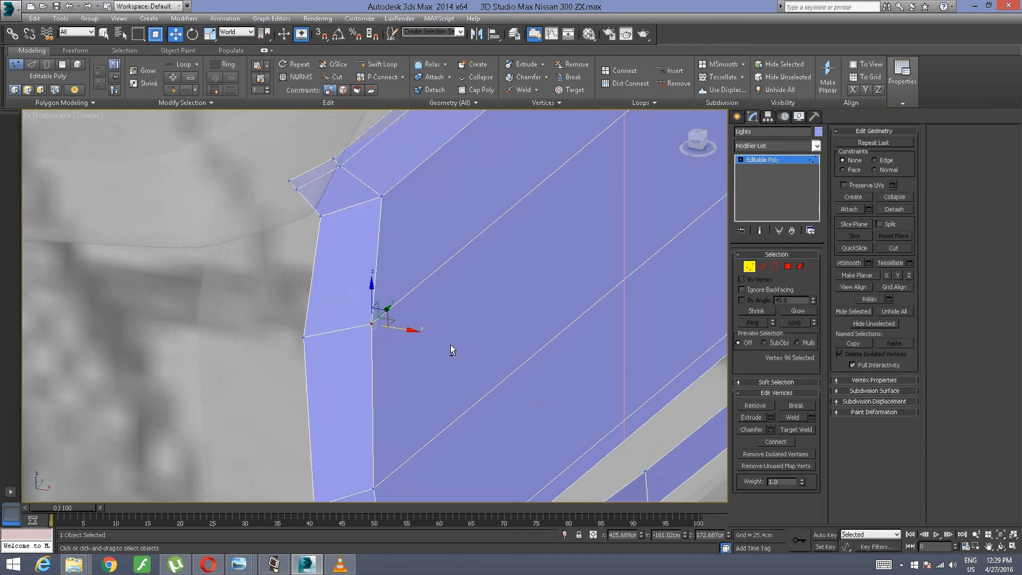
{"action": "scroll", "coordinate": [452, 343], "scroll_direction": "down", "scroll_amount": 4}
{"action": "middle_click_drag", "start_coordinate": [512, 320], "coordinate": [292, 275]}
{"action": "scroll", "coordinate": [142, 382], "scroll_direction": "up", "scroll_amount": 4}
{"action": "scroll", "coordinate": [309, 272], "scroll_direction": "down", "scroll_amount": 6}
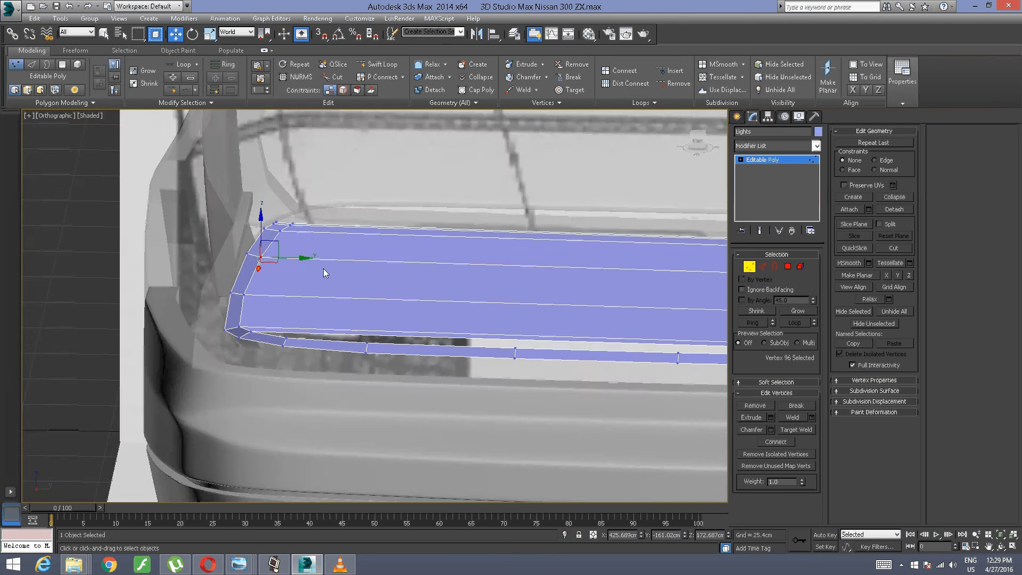
{"action": "middle_click_drag", "start_coordinate": [384, 257], "coordinate": [326, 272]}
{"action": "scroll", "coordinate": [348, 200], "scroll_direction": "up", "scroll_amount": 4}
{"action": "middle_click_drag", "start_coordinate": [347, 199], "coordinate": [449, 127]}
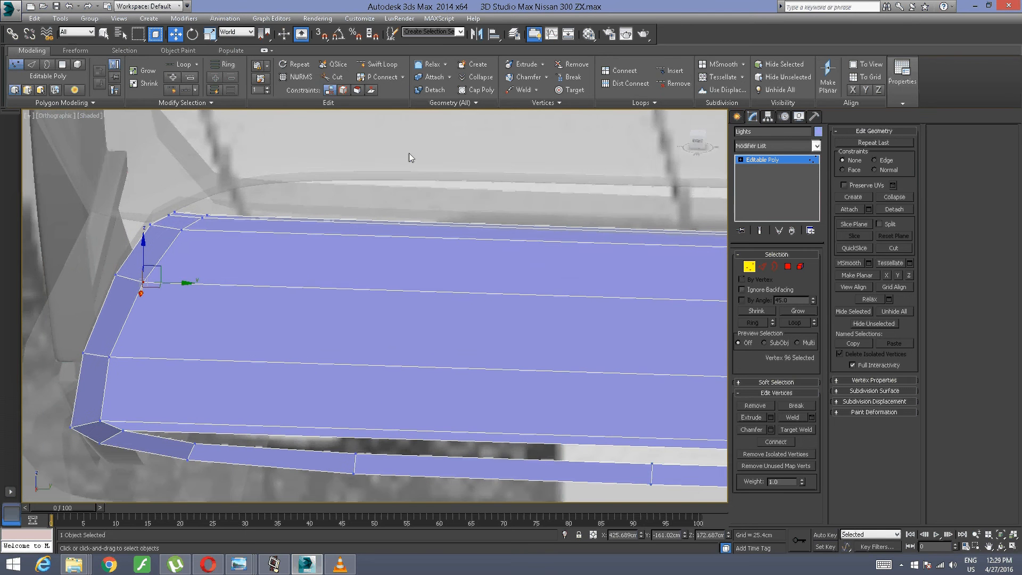
{"action": "left_click", "coordinate": [271, 161]}
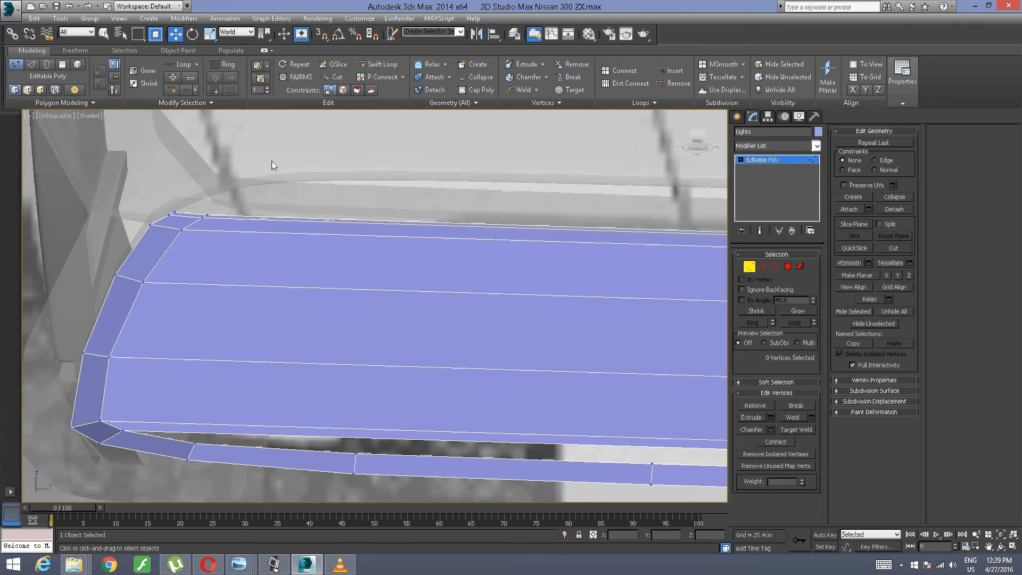
{"action": "left_click", "coordinate": [379, 64]}
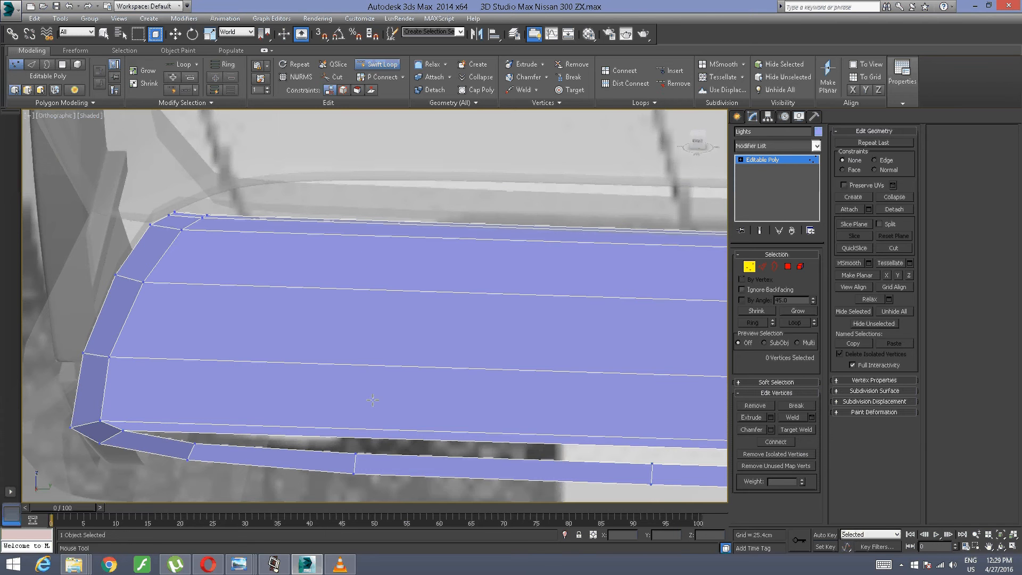
{"action": "right_click", "coordinate": [434, 286]}
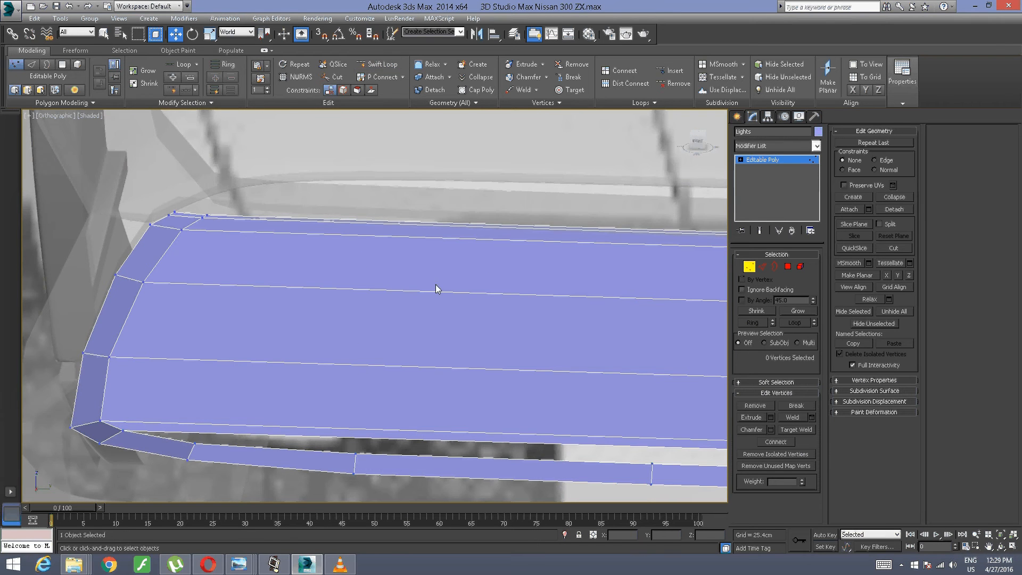
{"action": "scroll", "coordinate": [488, 291], "scroll_direction": "down", "scroll_amount": 5}
{"action": "middle_click_drag", "start_coordinate": [506, 296], "coordinate": [272, 285]}
{"action": "left_click", "coordinate": [379, 64]}
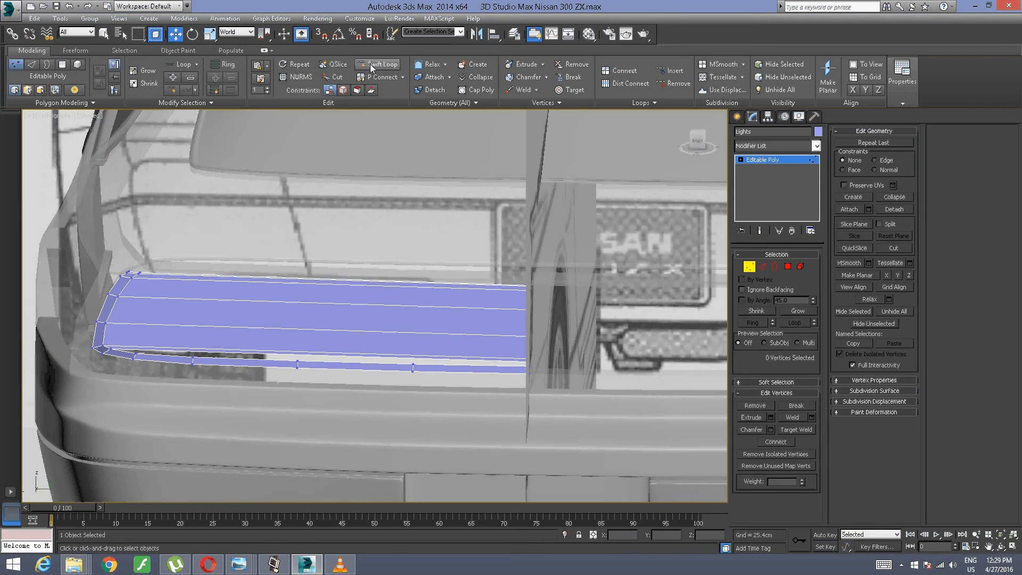
{"action": "right_click", "coordinate": [359, 360]}
{"action": "key", "text": "ctrl+a"}
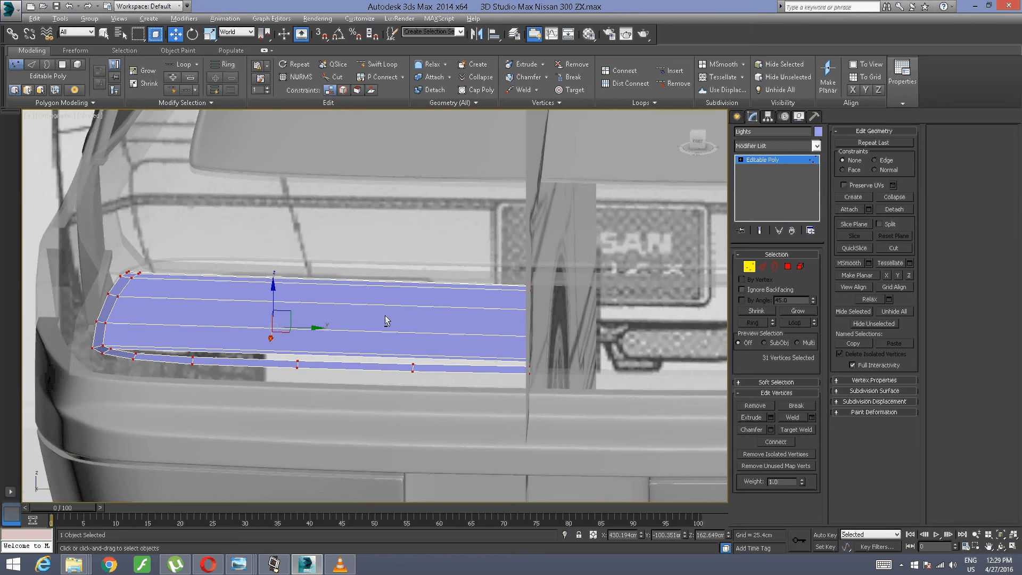
{"action": "middle_click_drag", "start_coordinate": [385, 315], "coordinate": [350, 318], "text": "alt"}
{"action": "middle_click_drag", "start_coordinate": [187, 340], "coordinate": [267, 295]}
{"action": "scroll", "coordinate": [224, 317], "scroll_direction": "up", "scroll_amount": 2}
{"action": "middle_click_drag", "start_coordinate": [221, 324], "coordinate": [226, 317], "text": "alt"}
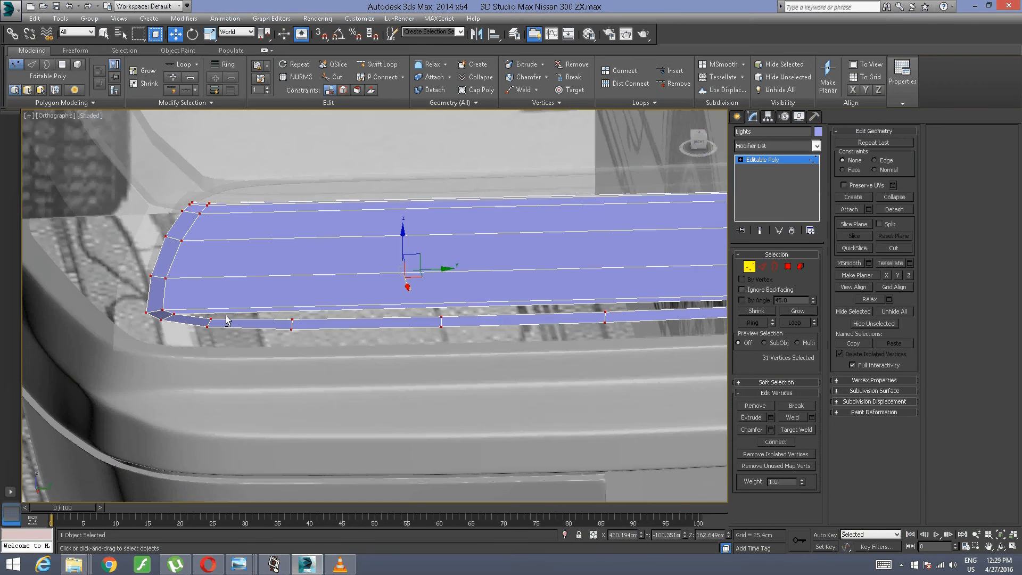
{"action": "scroll", "coordinate": [226, 319], "scroll_direction": "up", "scroll_amount": 2}
{"action": "left_click", "coordinate": [314, 290]}
{"action": "middle_click_drag", "start_coordinate": [315, 290], "coordinate": [270, 370]}
{"action": "scroll", "coordinate": [271, 354], "scroll_direction": "down", "scroll_amount": 1}
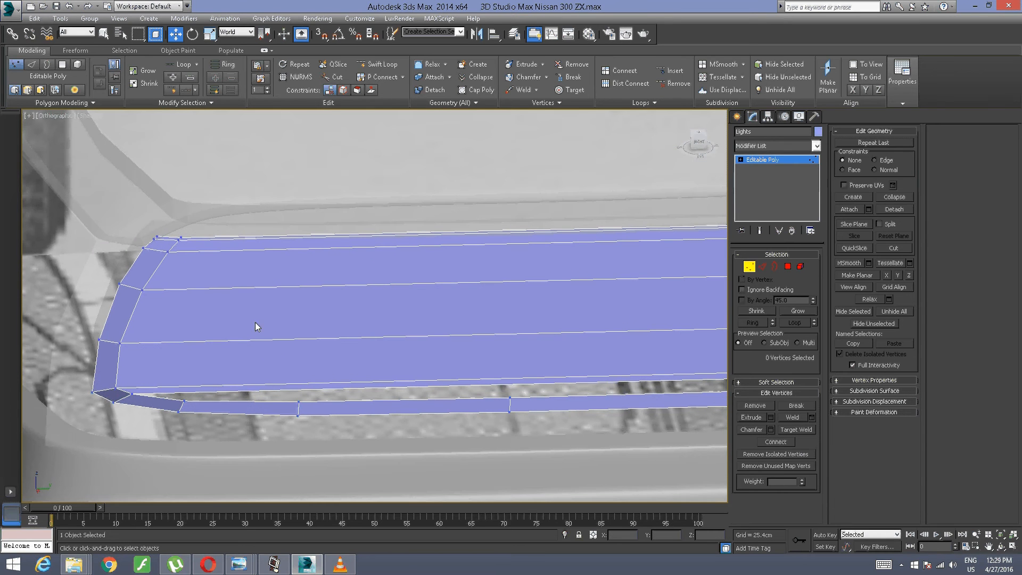
{"action": "left_click", "coordinate": [378, 64]}
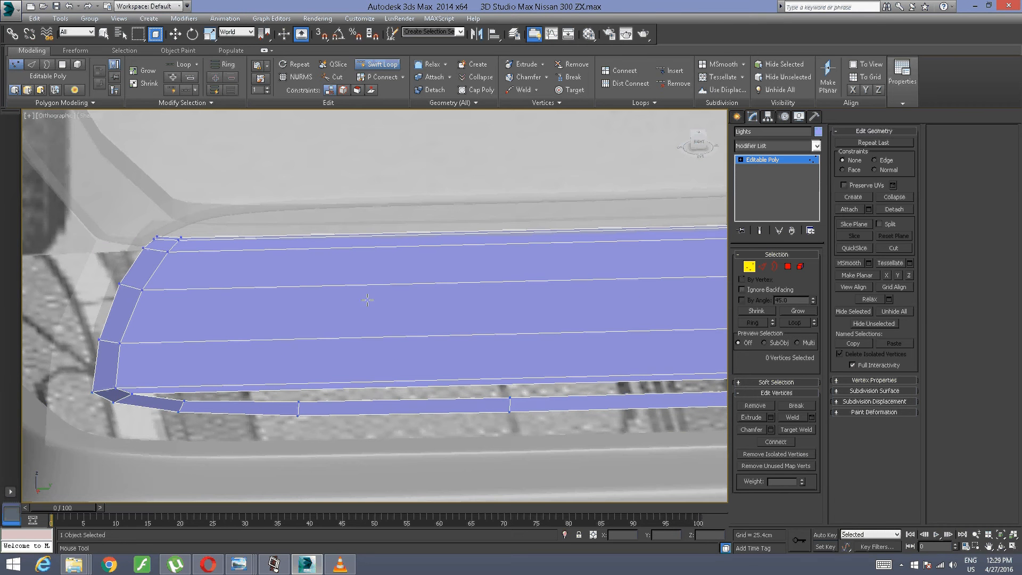
{"action": "right_click", "coordinate": [417, 383]}
{"action": "scroll", "coordinate": [431, 338], "scroll_direction": "down", "scroll_amount": 2}
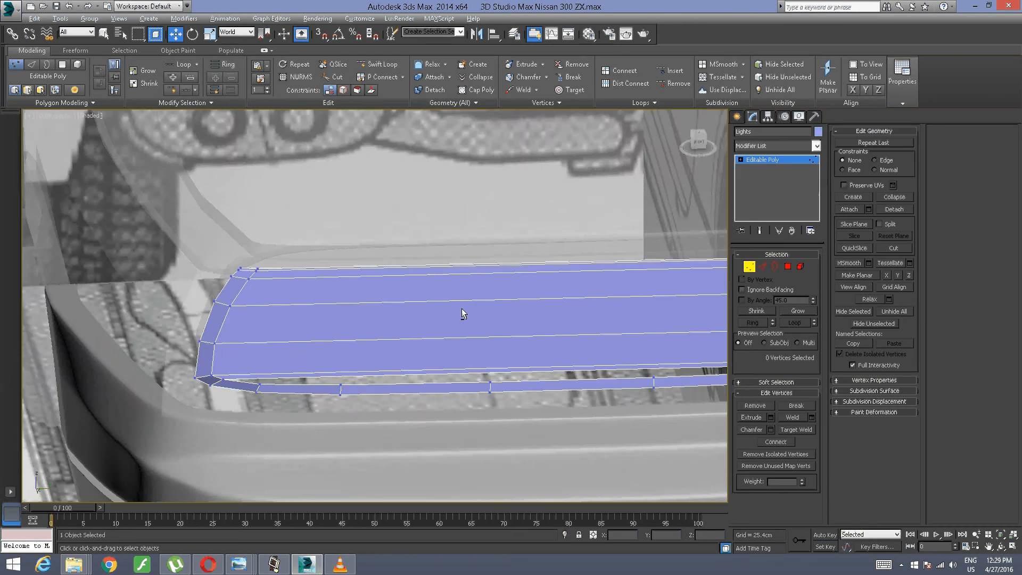
{"action": "middle_click_drag", "start_coordinate": [461, 308], "coordinate": [362, 310], "text": "alt"}
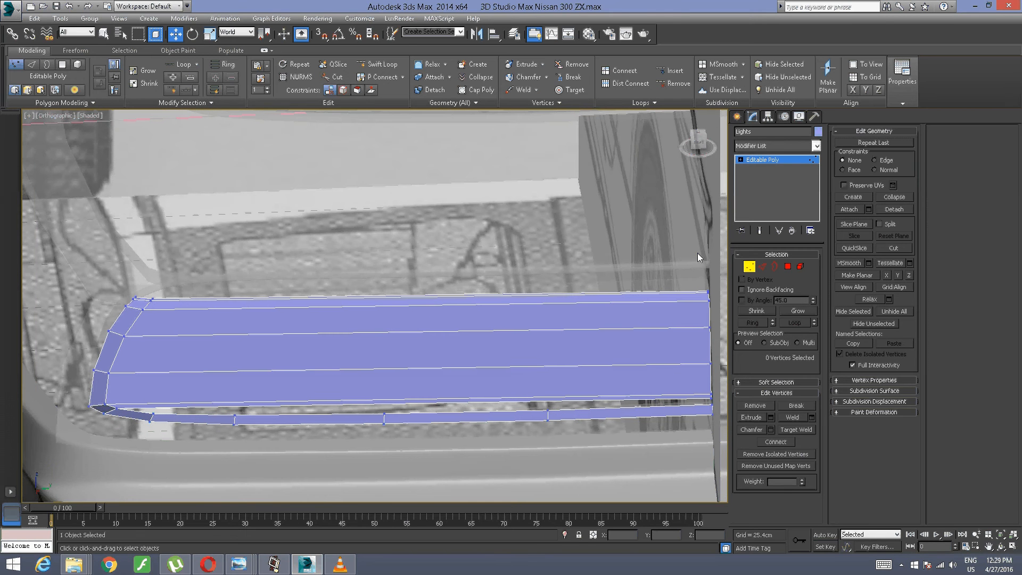
Step: At Element level, insert three spaced vertical edge loops across the Lights panel with Swift Loop
{"action": "left_click", "coordinate": [787, 266]}
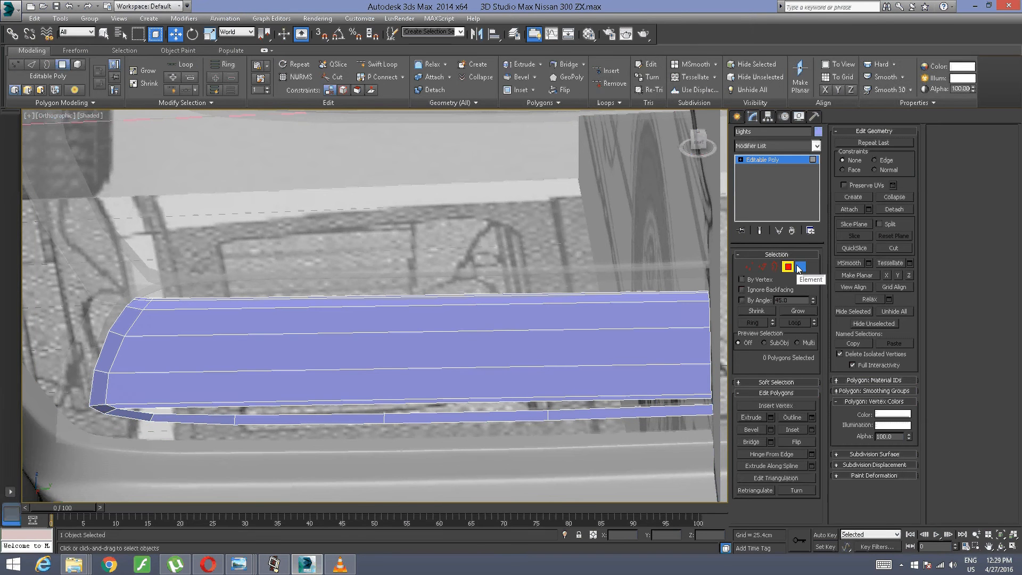
{"action": "left_click", "coordinate": [800, 266]}
{"action": "left_click", "coordinate": [435, 373]}
{"action": "middle_click_drag", "start_coordinate": [435, 373], "coordinate": [461, 370], "text": "alt"}
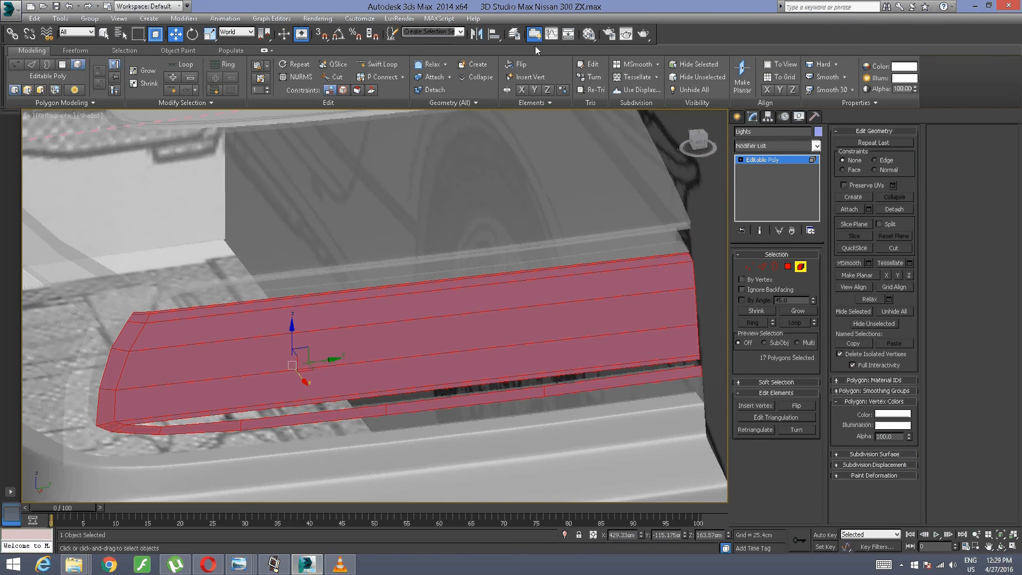
{"action": "left_click", "coordinate": [516, 68]}
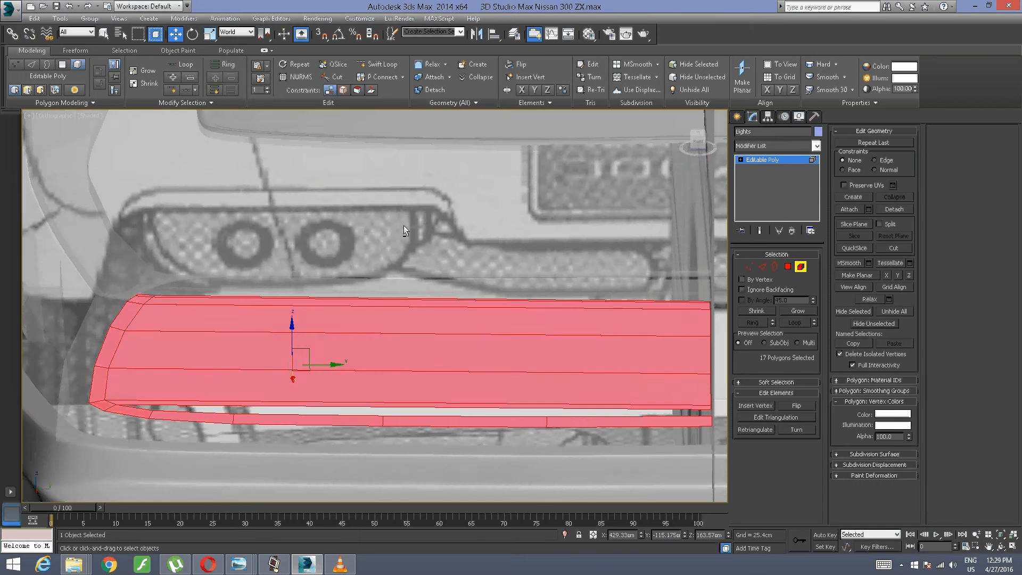
{"action": "left_click", "coordinate": [403, 225]}
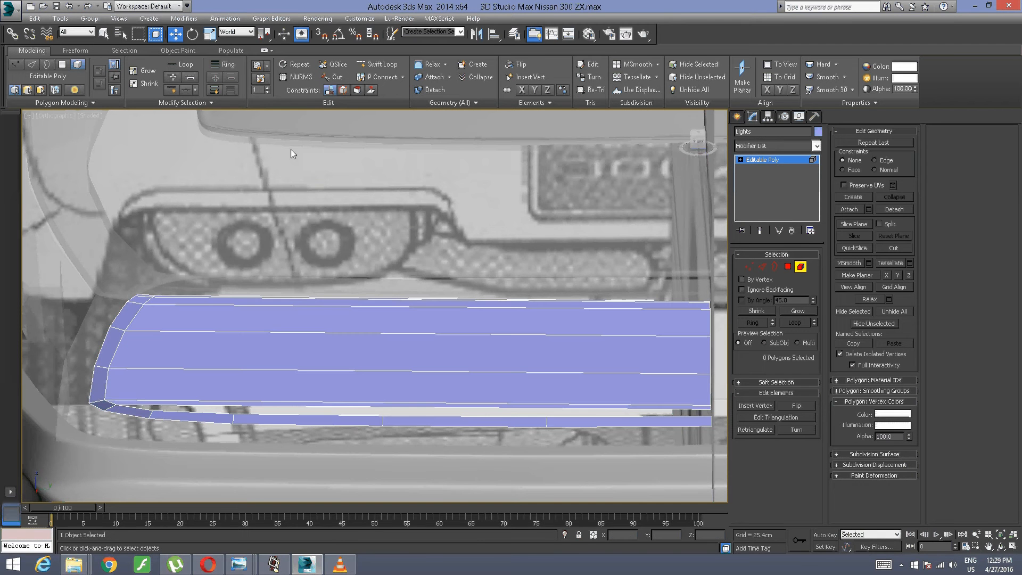
{"action": "left_click", "coordinate": [382, 63]}
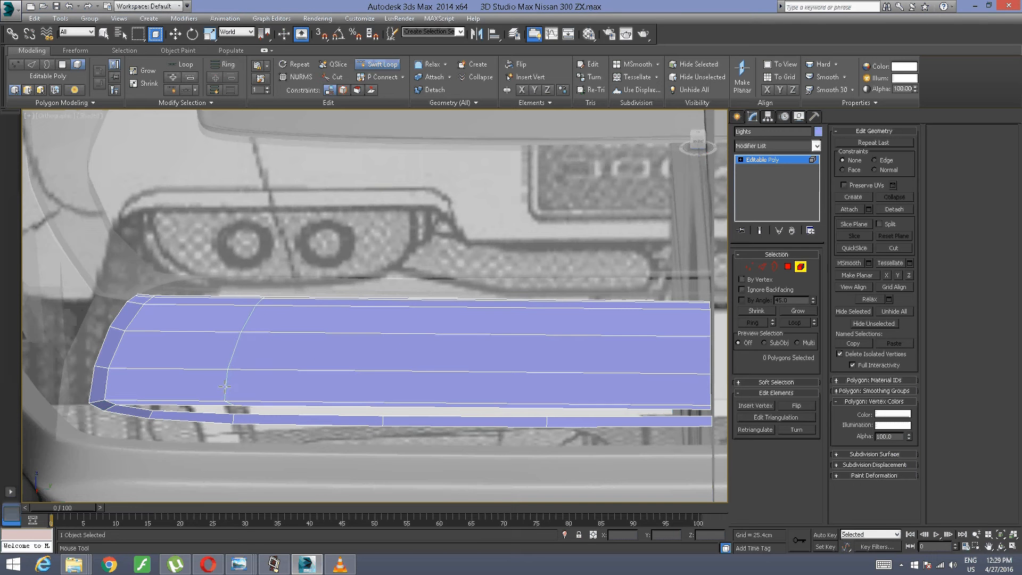
{"action": "left_click", "coordinate": [225, 387]}
{"action": "left_click", "coordinate": [380, 377]}
{"action": "left_click", "coordinate": [544, 371]}
{"action": "right_click", "coordinate": [597, 370]}
{"action": "middle_click_drag", "start_coordinate": [253, 360], "coordinate": [98, 11], "text": "alt"}
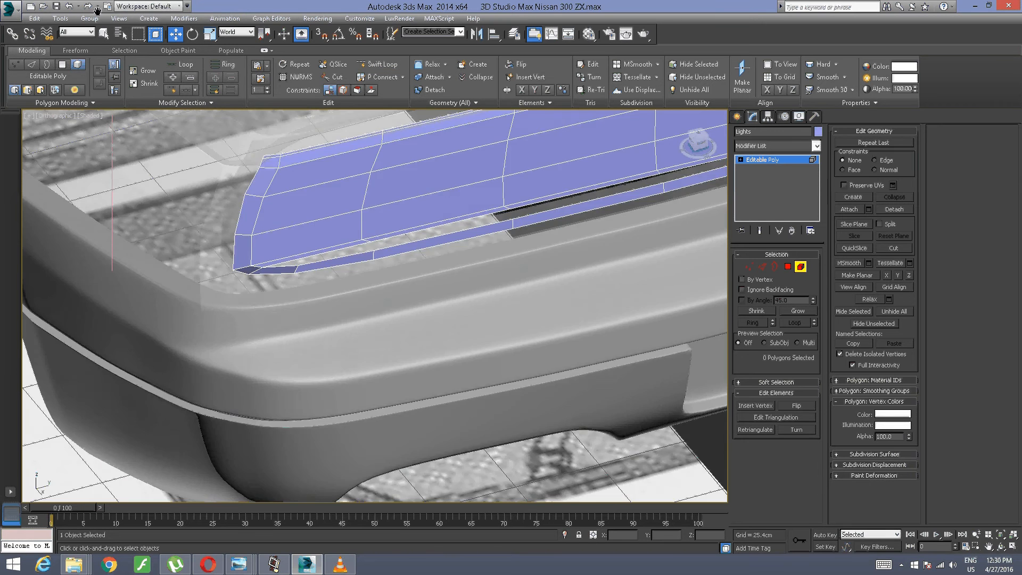
{"action": "scroll", "coordinate": [229, 87], "scroll_direction": "up", "scroll_amount": 2}
{"action": "middle_click_drag", "start_coordinate": [372, 212], "coordinate": [280, 228]}
{"action": "scroll", "coordinate": [287, 201], "scroll_direction": "up", "scroll_amount": 2}
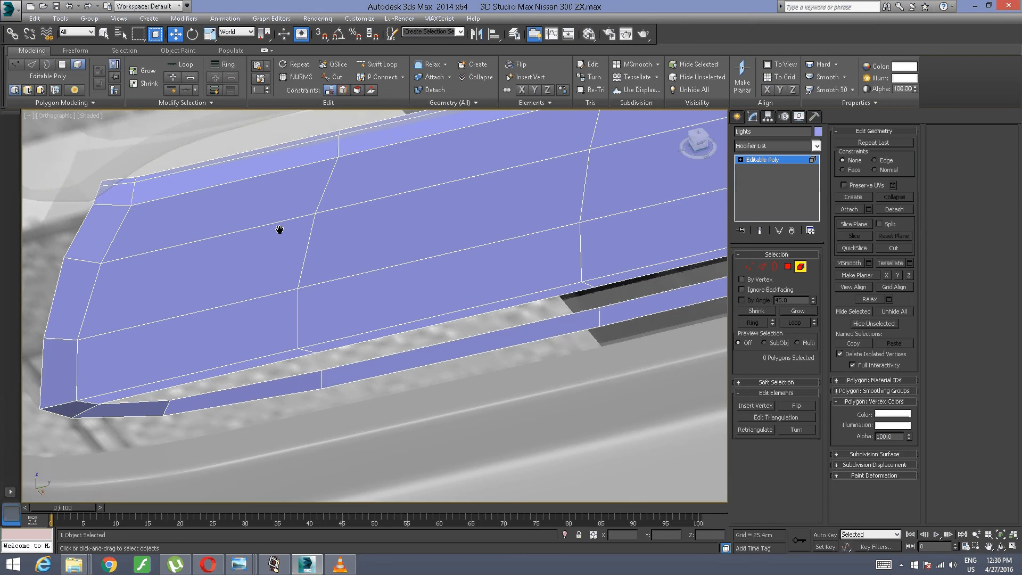
{"action": "key", "text": "ctrl+a"}
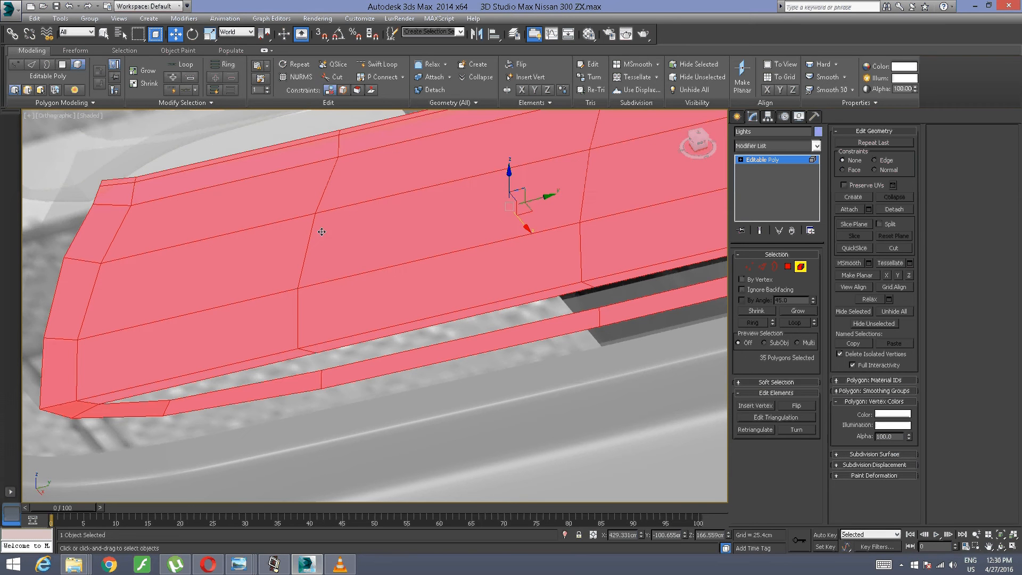
Step: Scale the panel's outermost new vertical edge loop flat along Y with the Edge constraint enabled
{"action": "left_click", "coordinate": [761, 266]}
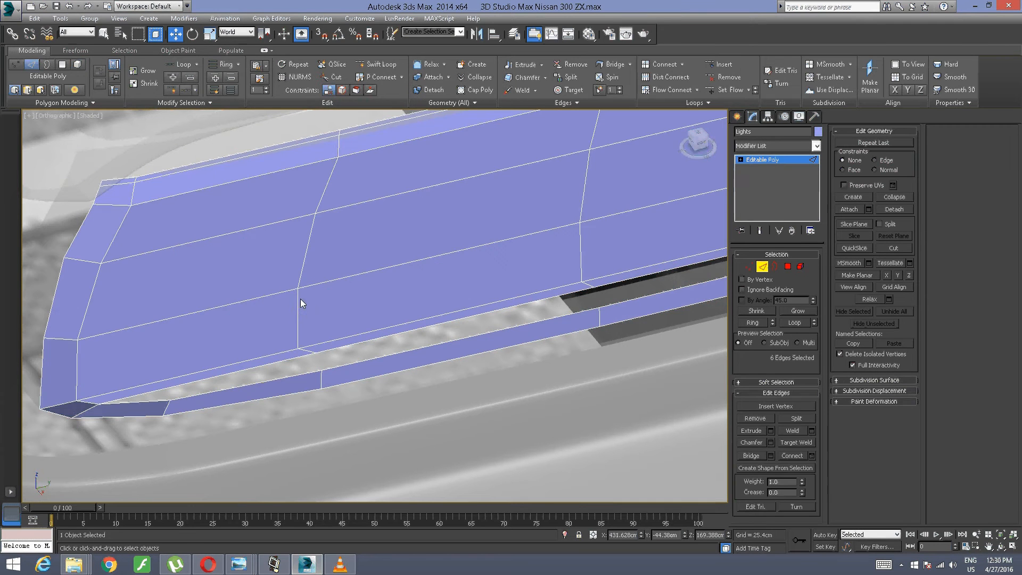
{"action": "left_click", "coordinate": [299, 304]}
{"action": "scroll", "coordinate": [418, 239], "scroll_direction": "up", "scroll_amount": 3}
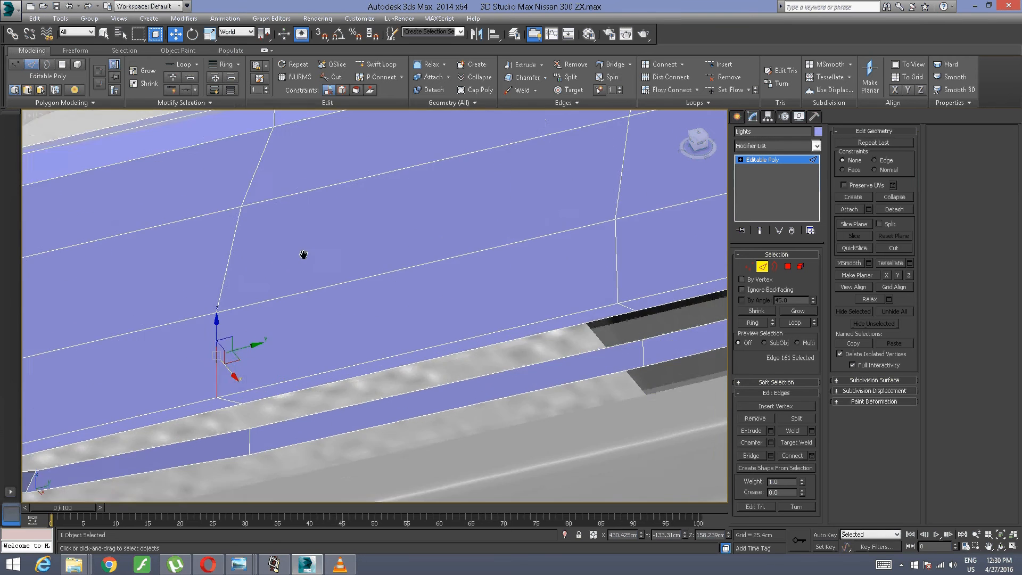
{"action": "middle_click_drag", "start_coordinate": [343, 295], "coordinate": [288, 296], "text": "alt"}
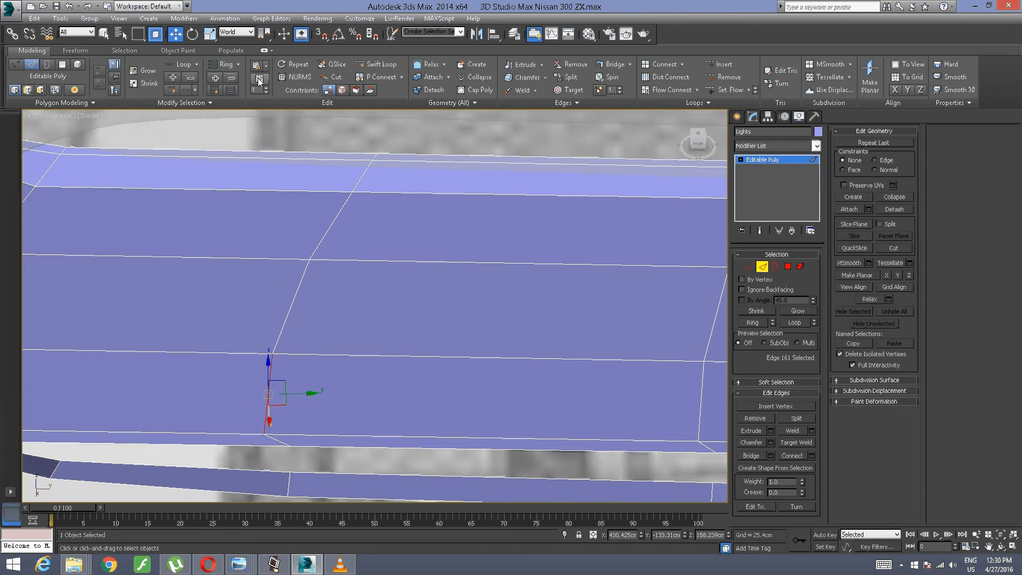
{"action": "left_click", "coordinate": [188, 76]}
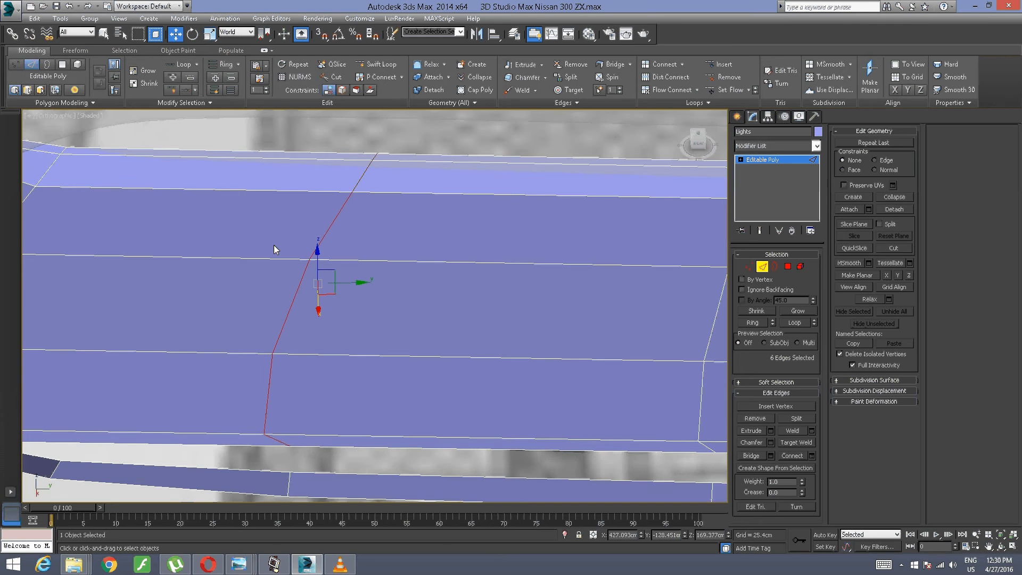
{"action": "middle_click_drag", "start_coordinate": [274, 247], "coordinate": [363, 250]}
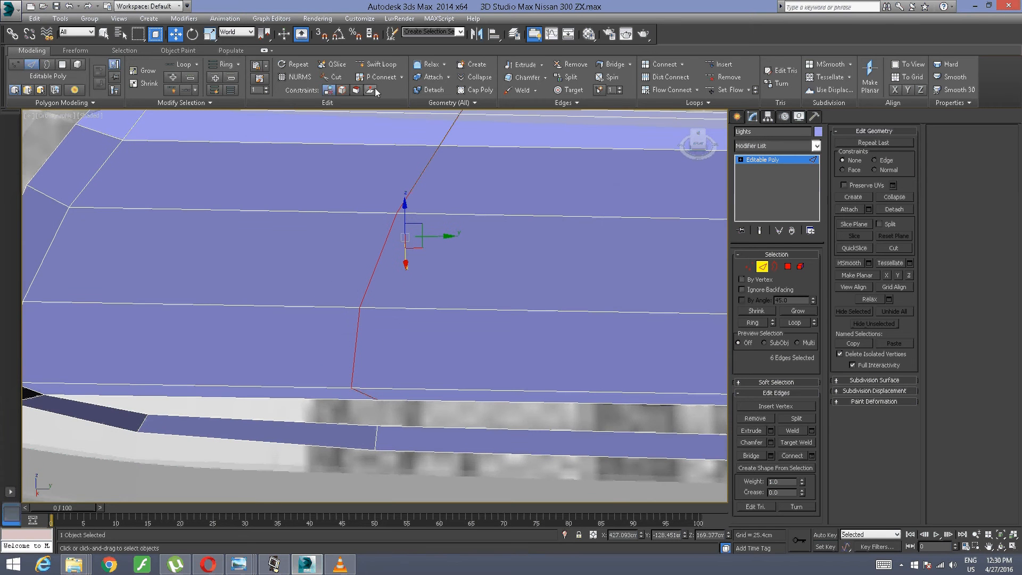
{"action": "left_click", "coordinate": [342, 91]}
{"action": "left_click", "coordinate": [210, 34]}
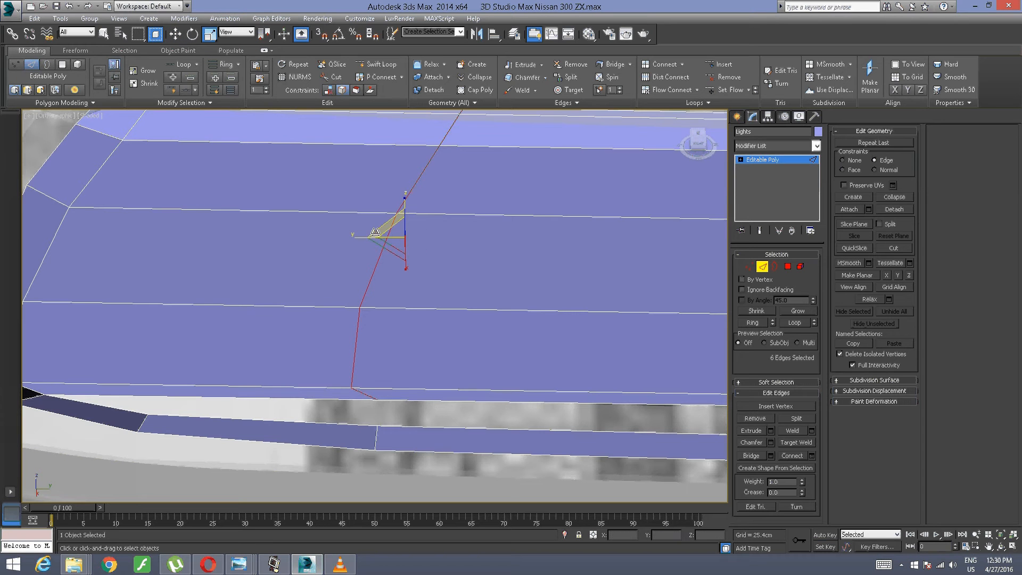
{"action": "left_click_drag", "start_coordinate": [365, 235], "coordinate": [380, 190]}
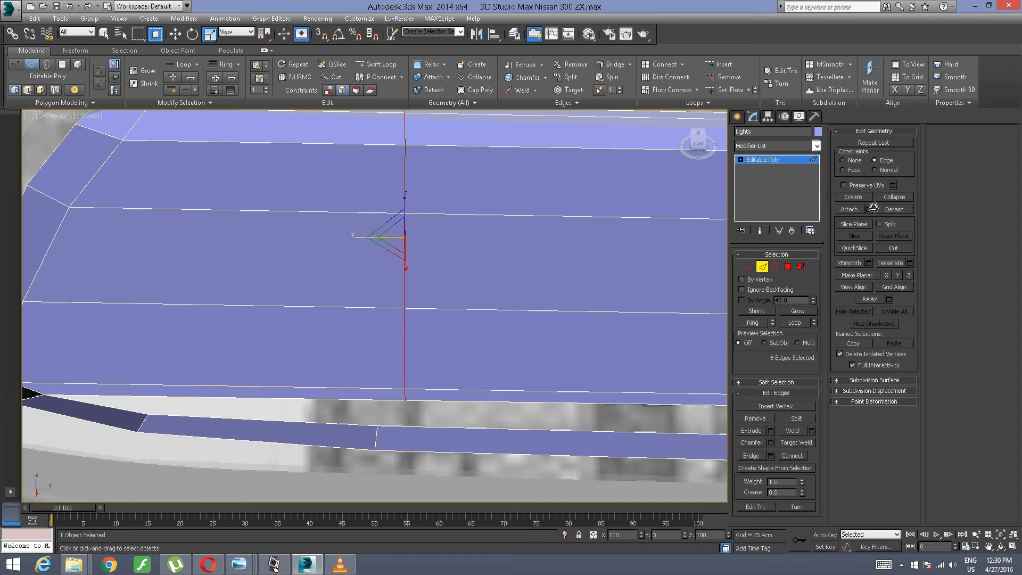
Step: Flatten the middle new vertical edge loop of the panel along Y by scaling it with the Edge constraint
{"action": "scroll", "coordinate": [593, 228], "scroll_direction": "down", "scroll_amount": 3}
{"action": "middle_click_drag", "start_coordinate": [683, 206], "coordinate": [260, 189]}
{"action": "left_click", "coordinate": [267, 236]}
{"action": "left_click", "coordinate": [261, 236]}
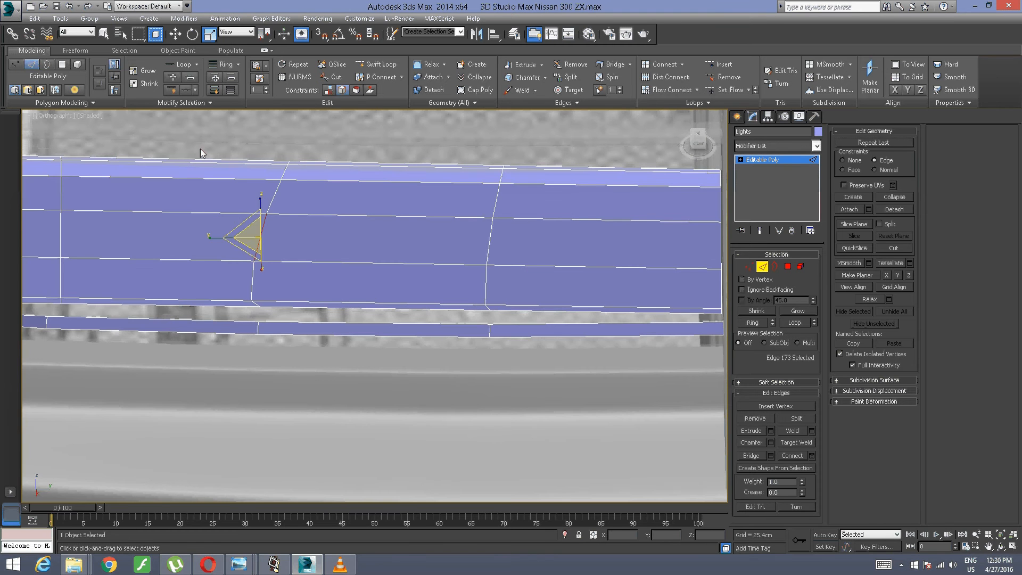
{"action": "left_click", "coordinate": [182, 65]}
{"action": "left_click_drag", "start_coordinate": [237, 216], "coordinate": [159, 379]}
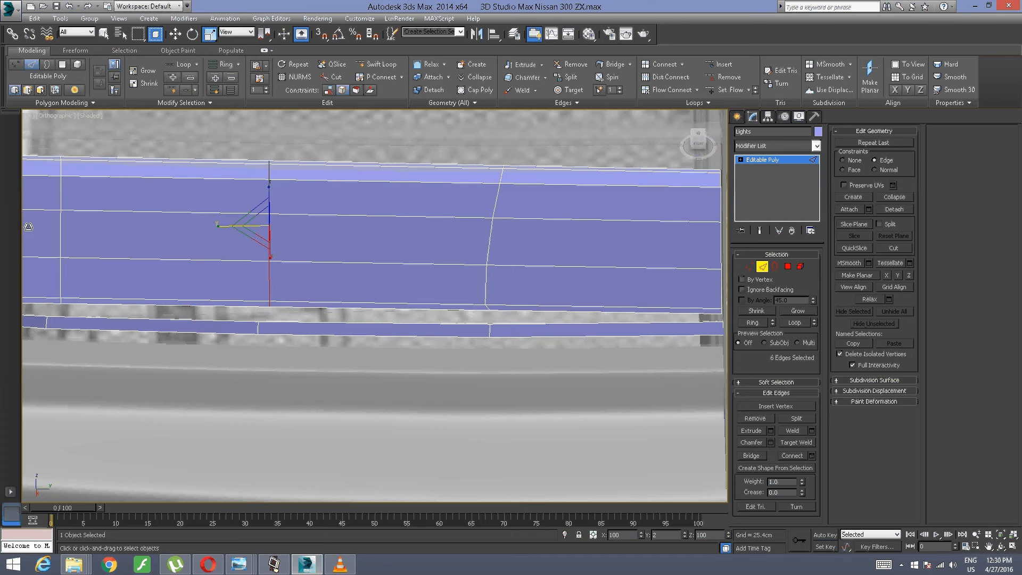
Step: Select the innermost new vertical edge loop of the panel and scale it flat along Y with the Edge constraint
{"action": "left_click", "coordinate": [487, 239]}
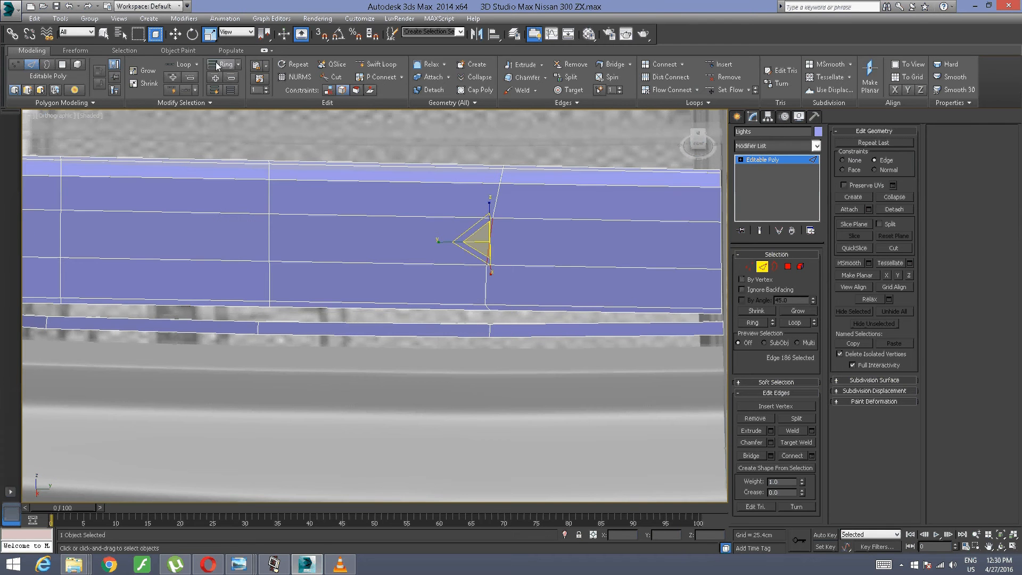
{"action": "left_click", "coordinate": [182, 64]}
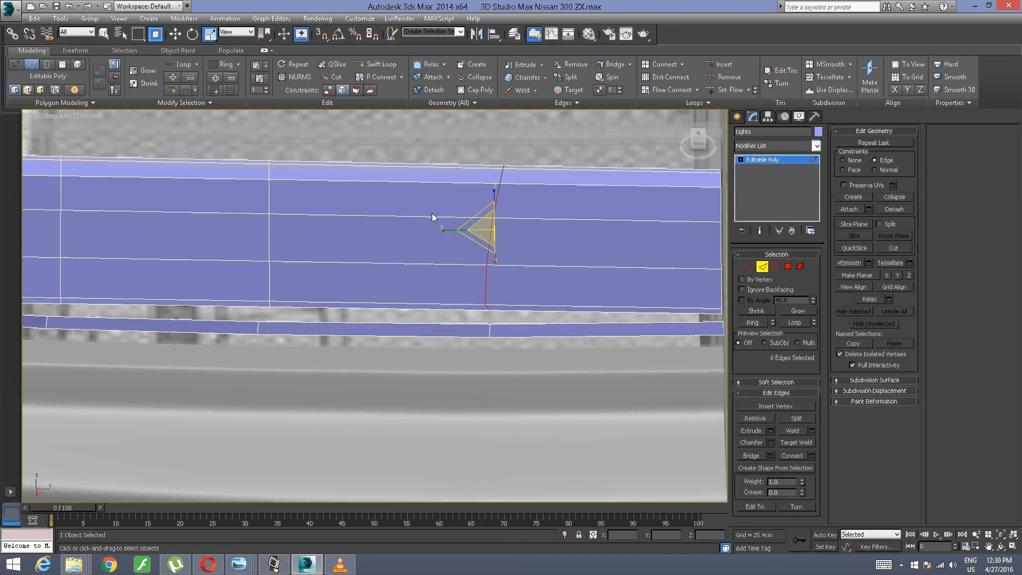
{"action": "left_click_drag", "start_coordinate": [456, 231], "coordinate": [949, 246]}
{"action": "middle_click_drag", "start_coordinate": [107, 279], "coordinate": [288, 256], "text": "alt"}
{"action": "scroll", "coordinate": [362, 257], "scroll_direction": "up", "scroll_amount": 3}
{"action": "scroll", "coordinate": [389, 257], "scroll_direction": "down", "scroll_amount": 2}
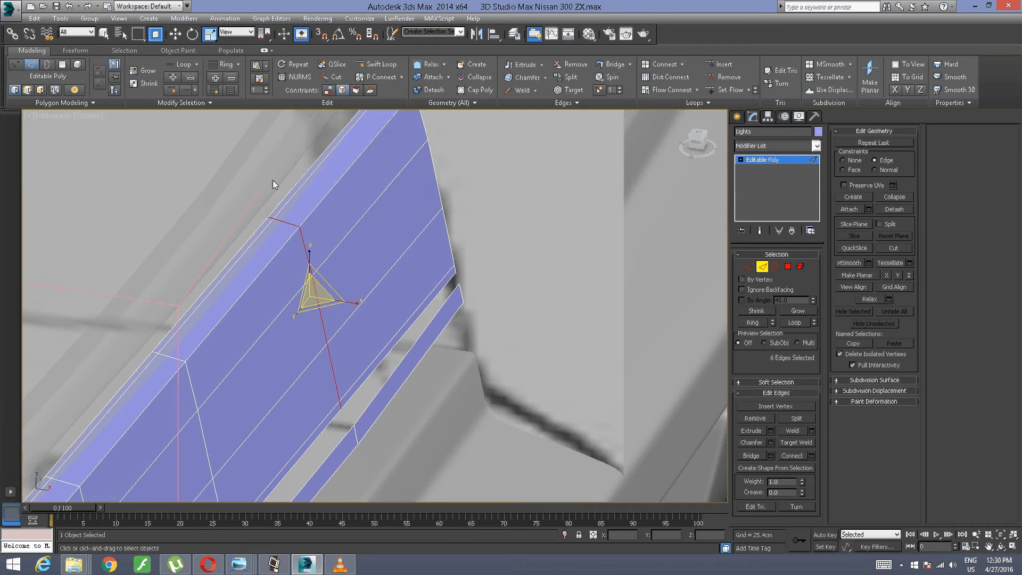
Step: Move the innermost vertical edge loop outward along X to about 433.6 cm with edge constraints turned off
{"action": "middle_click_drag", "start_coordinate": [272, 180], "coordinate": [245, 248], "text": "alt"}
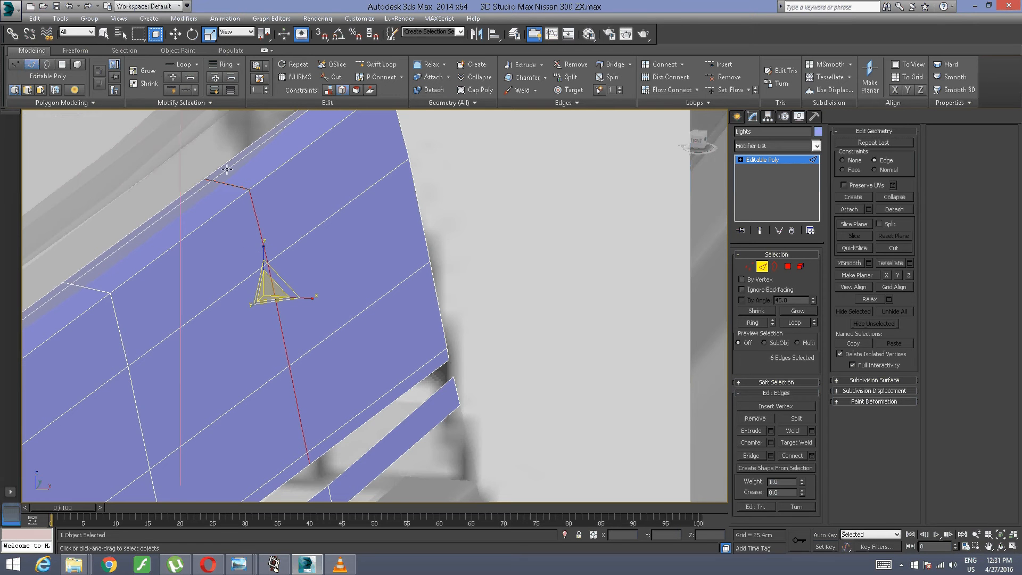
{"action": "right_click", "coordinate": [272, 190]}
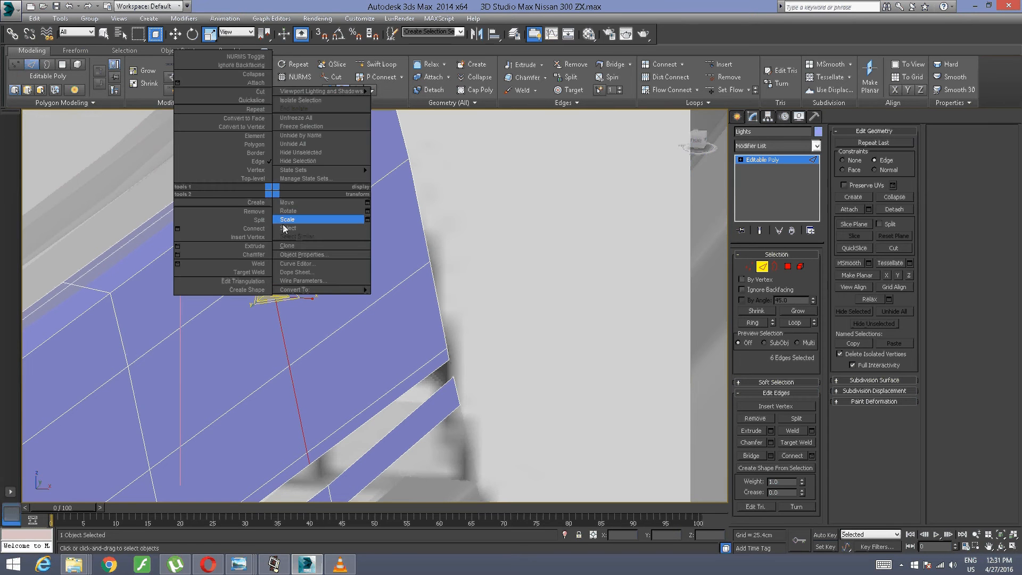
{"action": "left_click", "coordinate": [290, 203]}
{"action": "left_click", "coordinate": [273, 562]}
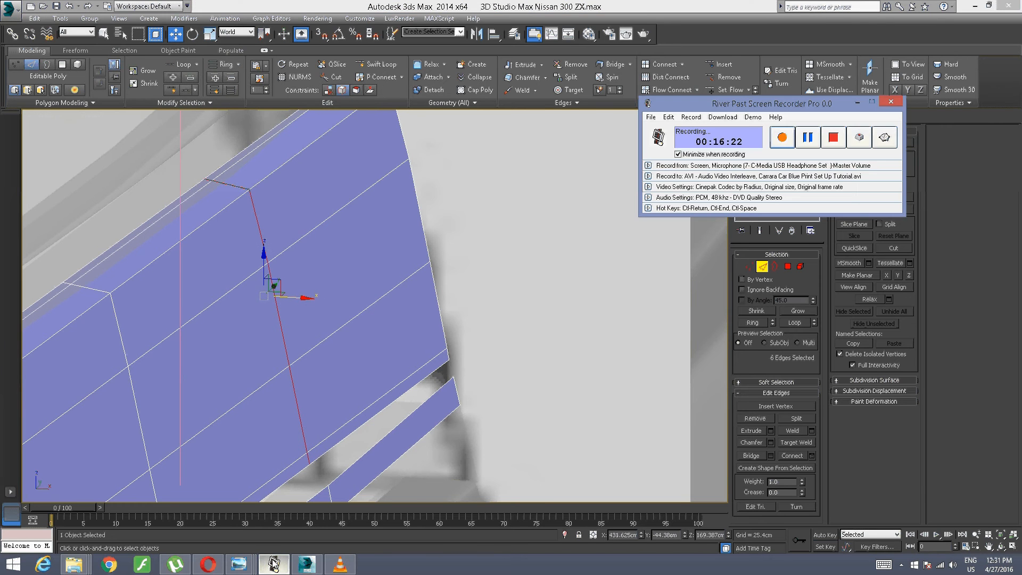
{"action": "left_click", "coordinate": [273, 562]}
{"action": "middle_click_drag", "start_coordinate": [328, 237], "coordinate": [335, 277], "text": "alt"}
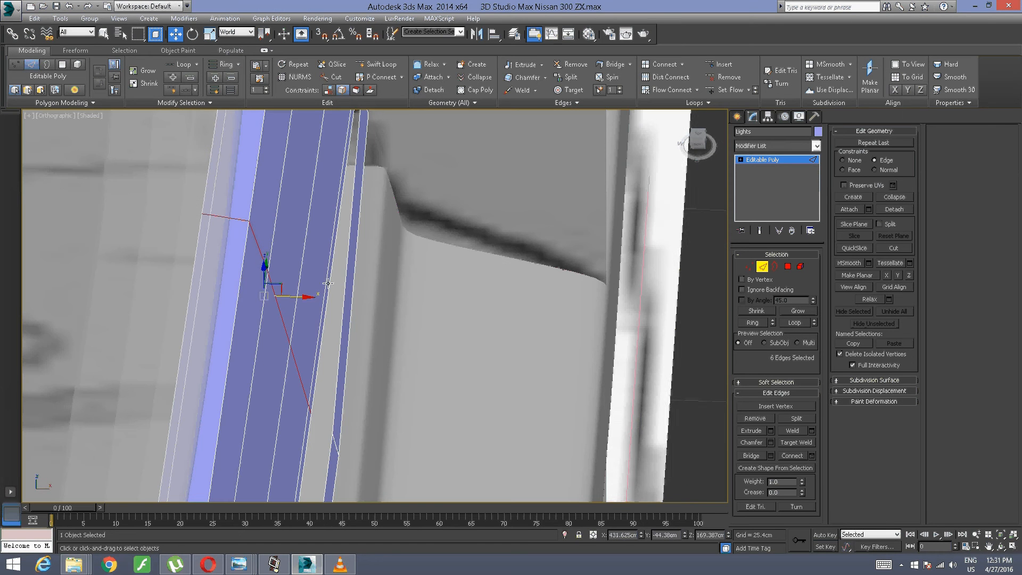
{"action": "left_click_drag", "start_coordinate": [297, 294], "coordinate": [328, 137]}
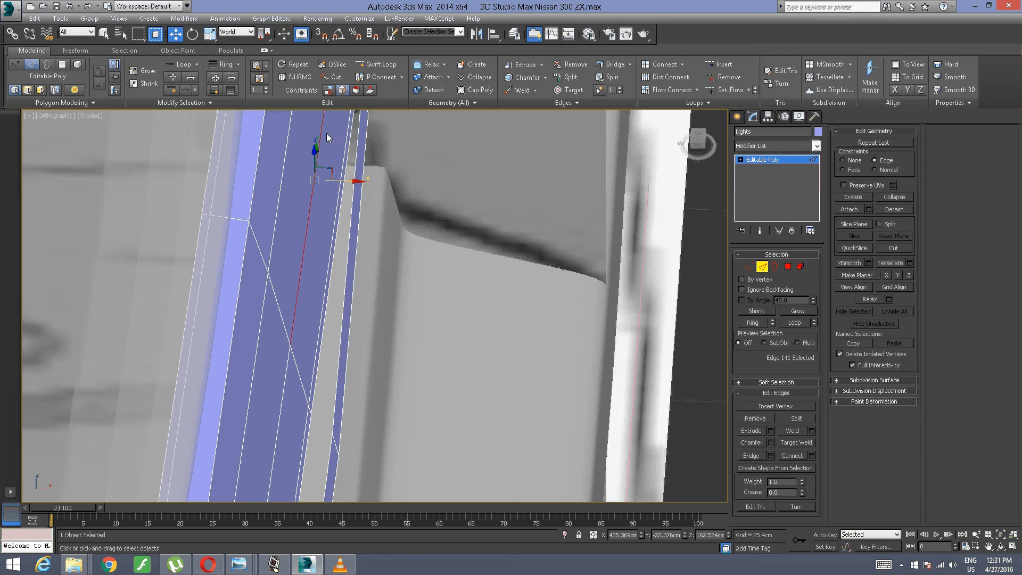
{"action": "left_click", "coordinate": [278, 312]}
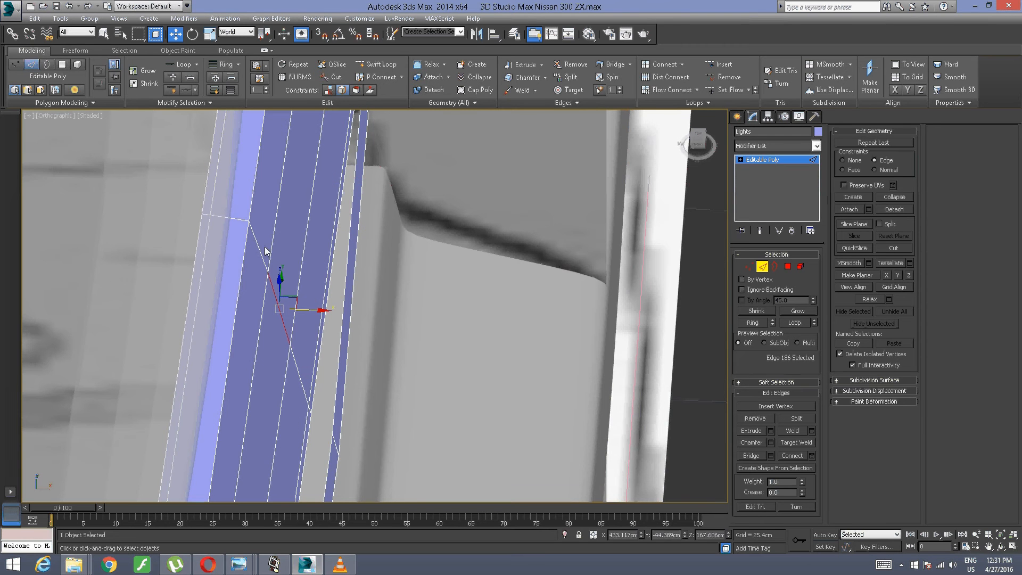
{"action": "left_click", "coordinate": [237, 71]}
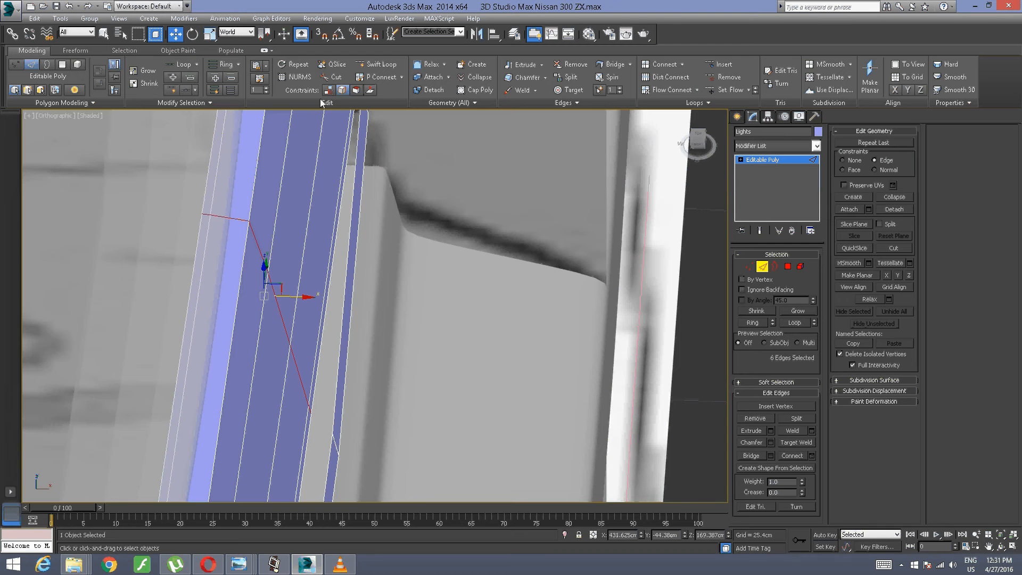
{"action": "left_click", "coordinate": [330, 90]}
{"action": "left_click_drag", "start_coordinate": [296, 296], "coordinate": [333, 326]}
Step: Slide the innermost vertical edge loop along Y to about -45.55 cm with the Edge constraint enabled
{"action": "middle_click_drag", "start_coordinate": [336, 333], "coordinate": [280, 254], "text": "alt"}
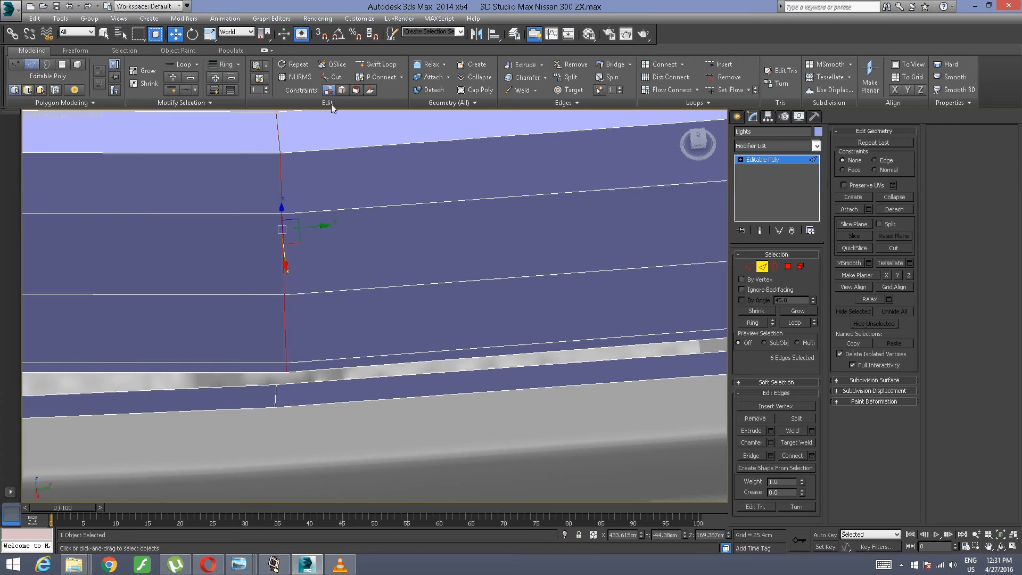
{"action": "left_click", "coordinate": [342, 90]}
{"action": "left_click_drag", "start_coordinate": [315, 227], "coordinate": [296, 227]}
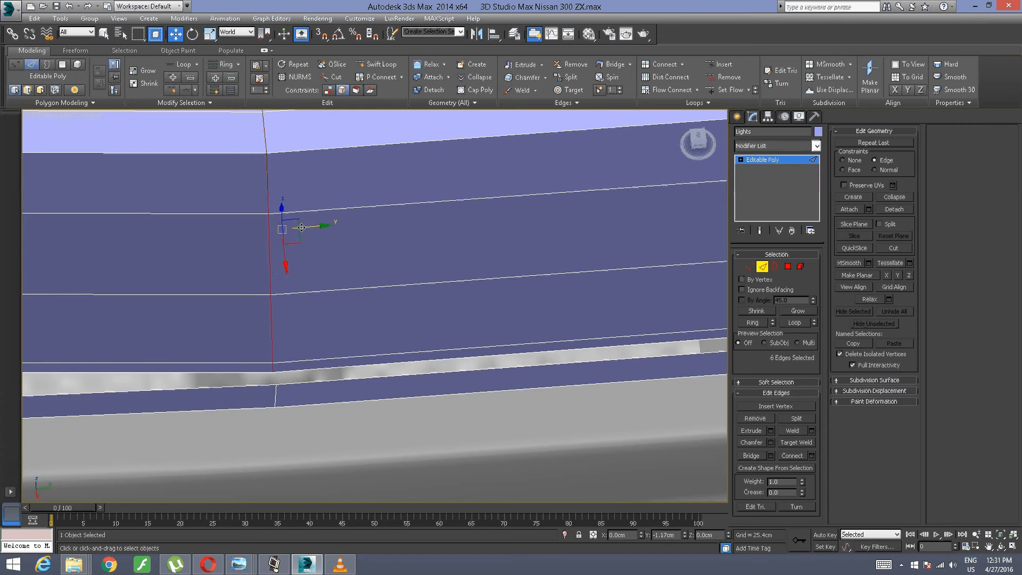
Step: Set the constraint to None and fine-tune the innermost edge loop along X to about 433.42 cm
{"action": "left_click", "coordinate": [328, 90]}
{"action": "middle_click_drag", "start_coordinate": [298, 255], "coordinate": [285, 274], "text": "alt"}
{"action": "left_click_drag", "start_coordinate": [302, 246], "coordinate": [306, 248]}
{"action": "middle_click_drag", "start_coordinate": [308, 247], "coordinate": [356, 206], "text": "alt"}
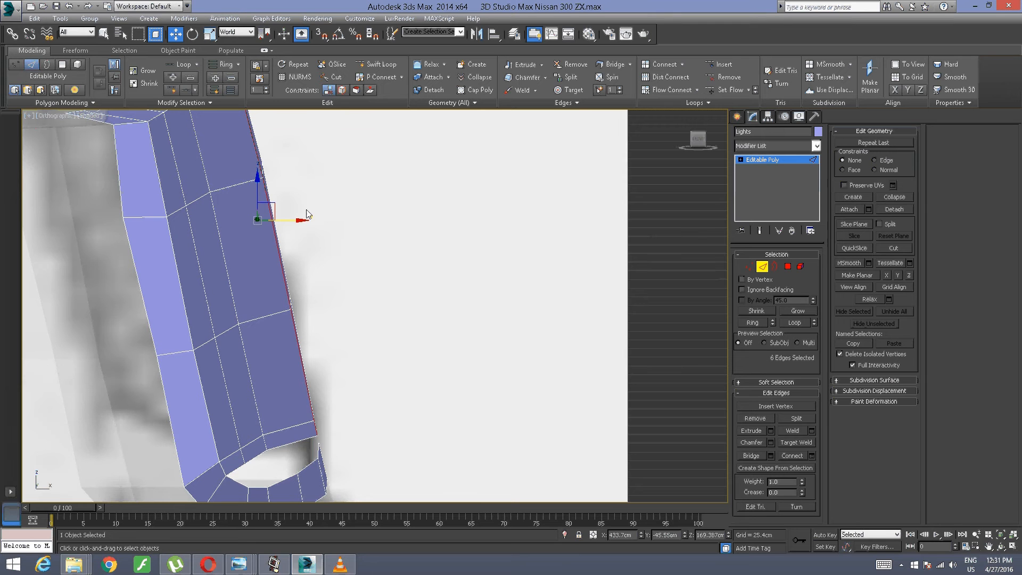
{"action": "left_click_drag", "start_coordinate": [293, 223], "coordinate": [291, 225]}
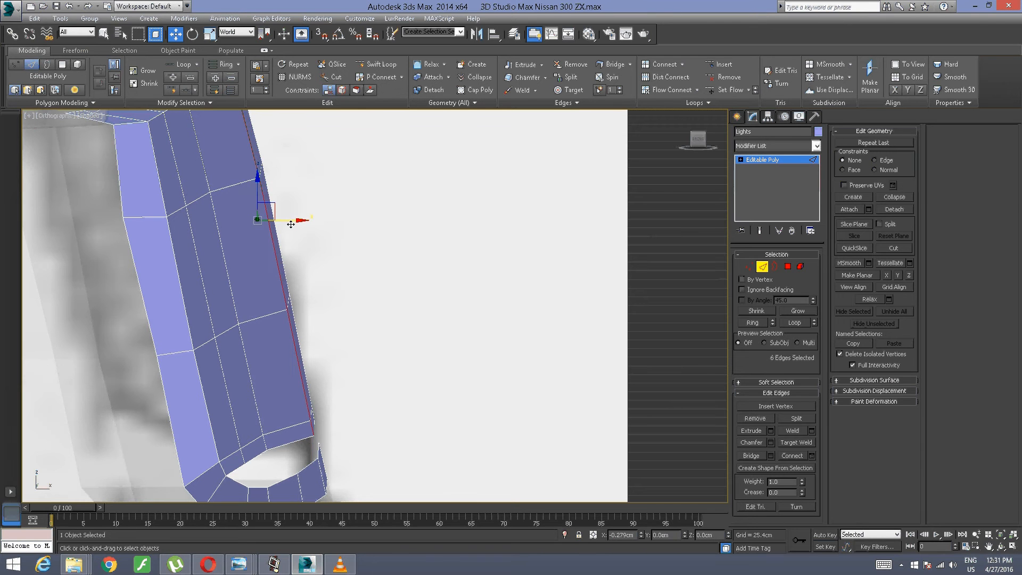
{"action": "middle_click_drag", "start_coordinate": [291, 224], "coordinate": [282, 326], "text": "alt"}
{"action": "middle_click_drag", "start_coordinate": [282, 326], "coordinate": [279, 349]}
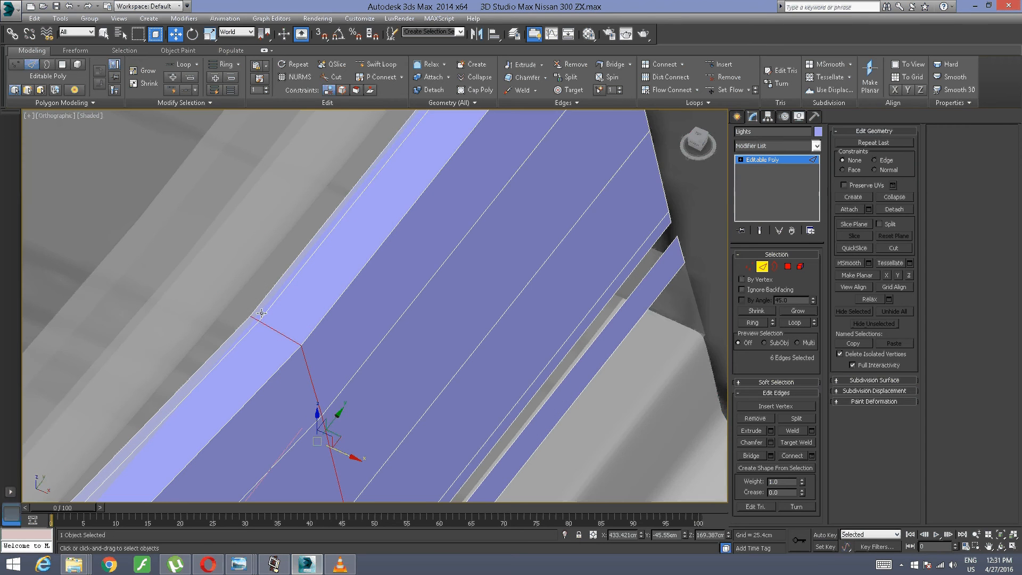
Step: Select the full middle vertical edge loop and move it unconstrained along X to about 431.33 cm in the front view
{"action": "middle_click_drag", "start_coordinate": [254, 315], "coordinate": [276, 302], "text": "alt"}
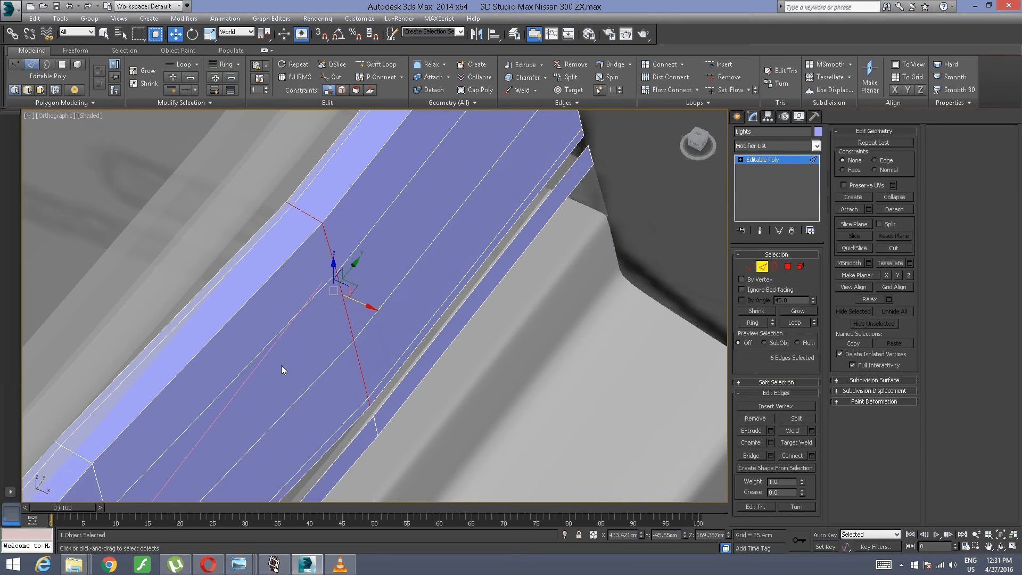
{"action": "middle_click_drag", "start_coordinate": [281, 365], "coordinate": [264, 306], "text": "alt"}
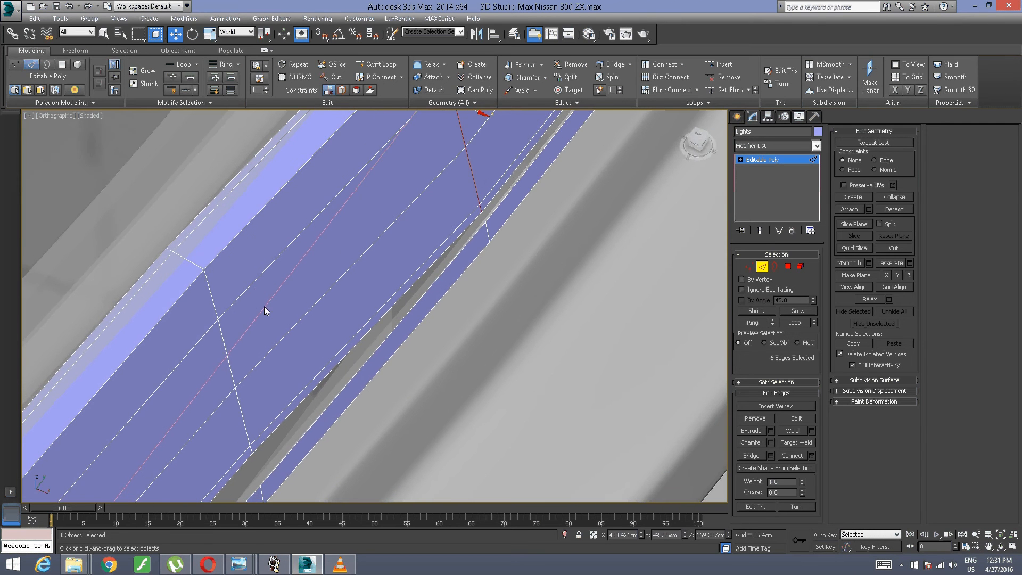
{"action": "left_click", "coordinate": [225, 347]}
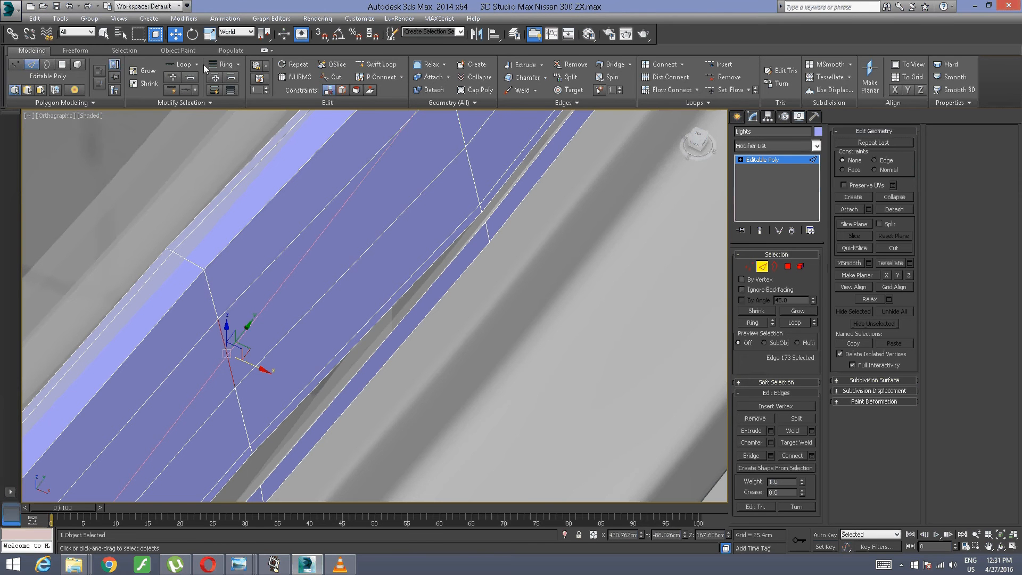
{"action": "left_click", "coordinate": [183, 64]}
{"action": "middle_click_drag", "start_coordinate": [206, 307], "coordinate": [303, 242], "text": "alt"}
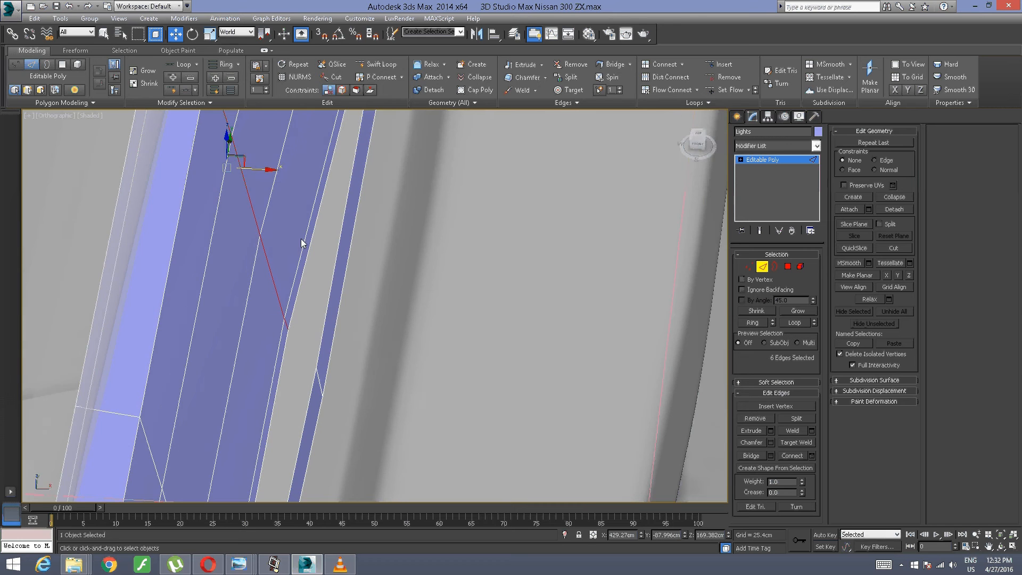
{"action": "left_click", "coordinate": [694, 142]}
{"action": "key", "text": "f"}
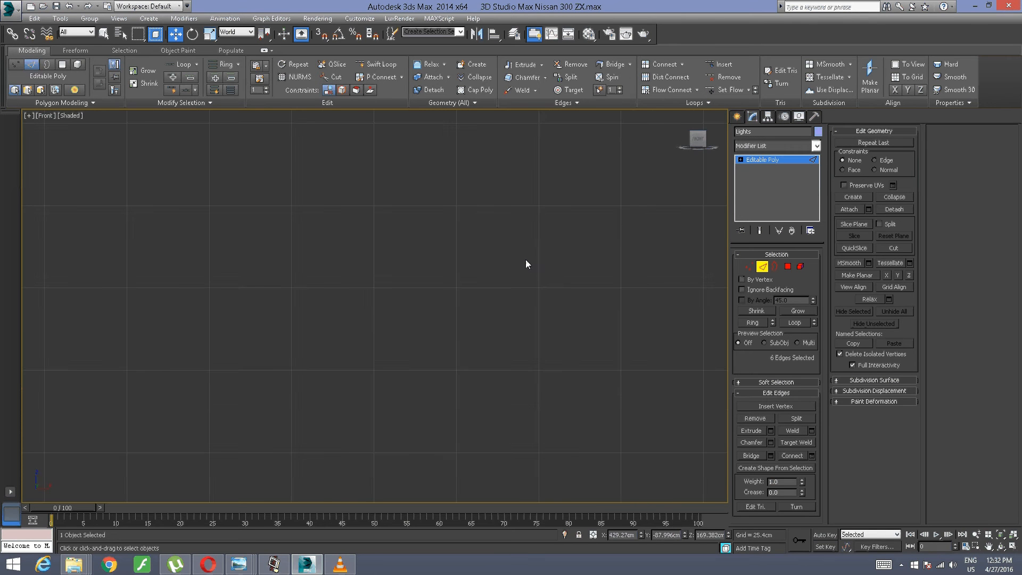
{"action": "scroll", "coordinate": [517, 264], "scroll_direction": "down", "scroll_amount": 10}
{"action": "key", "text": "z"}
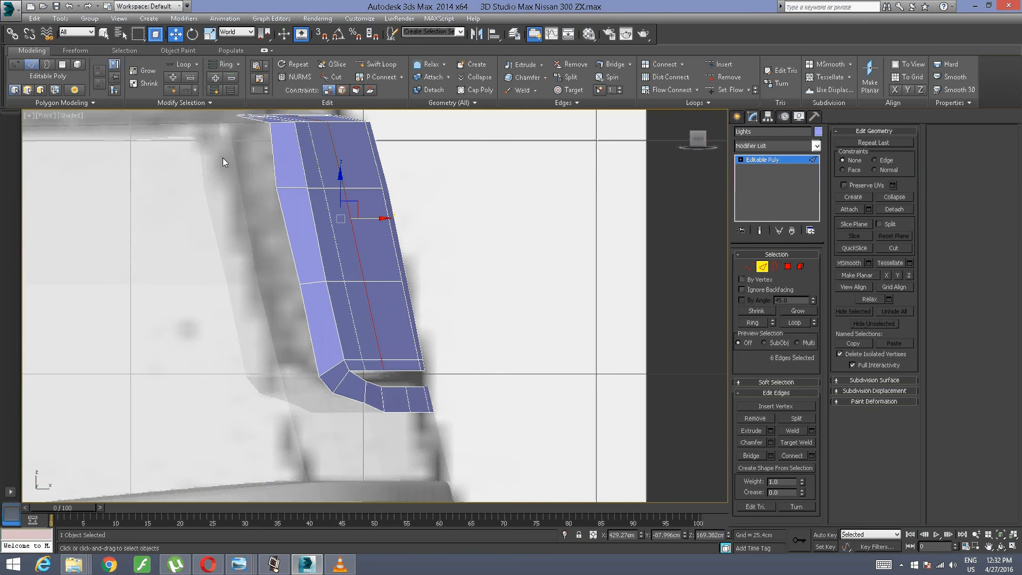
{"action": "middle_click_drag", "start_coordinate": [257, 190], "coordinate": [171, 174]}
{"action": "scroll", "coordinate": [228, 180], "scroll_direction": "up", "scroll_amount": 2}
{"action": "middle_click_drag", "start_coordinate": [250, 190], "coordinate": [197, 190]}
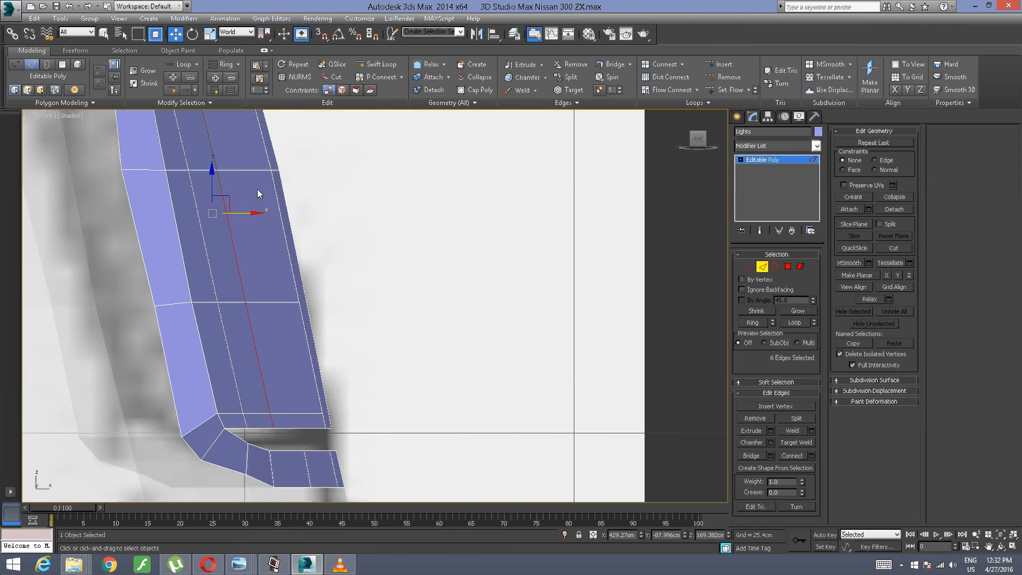
{"action": "left_click_drag", "start_coordinate": [257, 211], "coordinate": [268, 221]}
Step: Slide the middle vertical edge loop along Y to about -90.39 cm with the Edge constraint enabled
{"action": "middle_click_drag", "start_coordinate": [305, 202], "coordinate": [261, 219], "text": "alt"}
{"action": "scroll", "coordinate": [290, 206], "scroll_direction": "down", "scroll_amount": 3}
{"action": "middle_click_drag", "start_coordinate": [246, 205], "coordinate": [272, 253]}
{"action": "scroll", "coordinate": [261, 241], "scroll_direction": "up", "scroll_amount": 3}
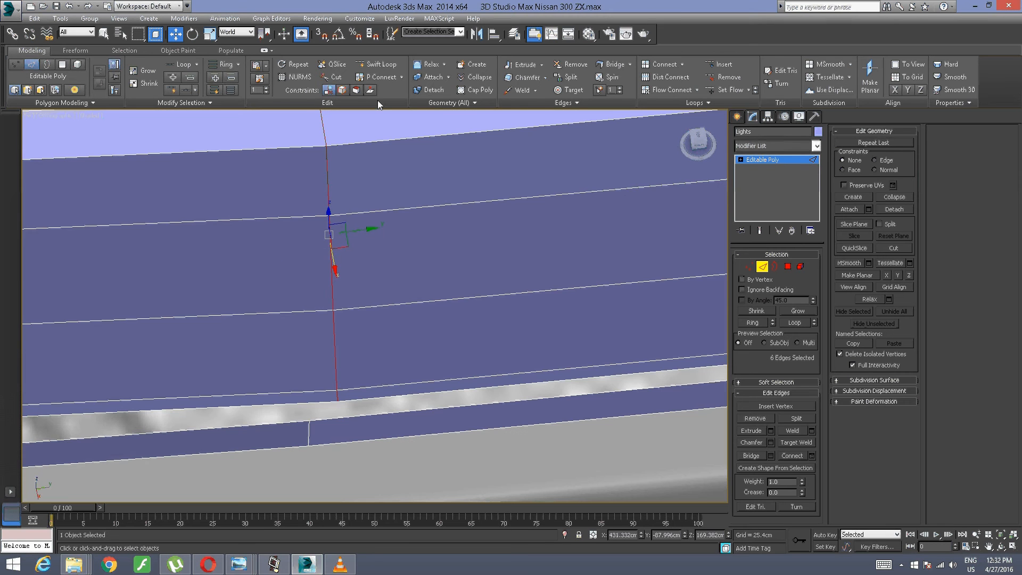
{"action": "left_click", "coordinate": [344, 91]}
{"action": "left_click_drag", "start_coordinate": [351, 230], "coordinate": [332, 230]}
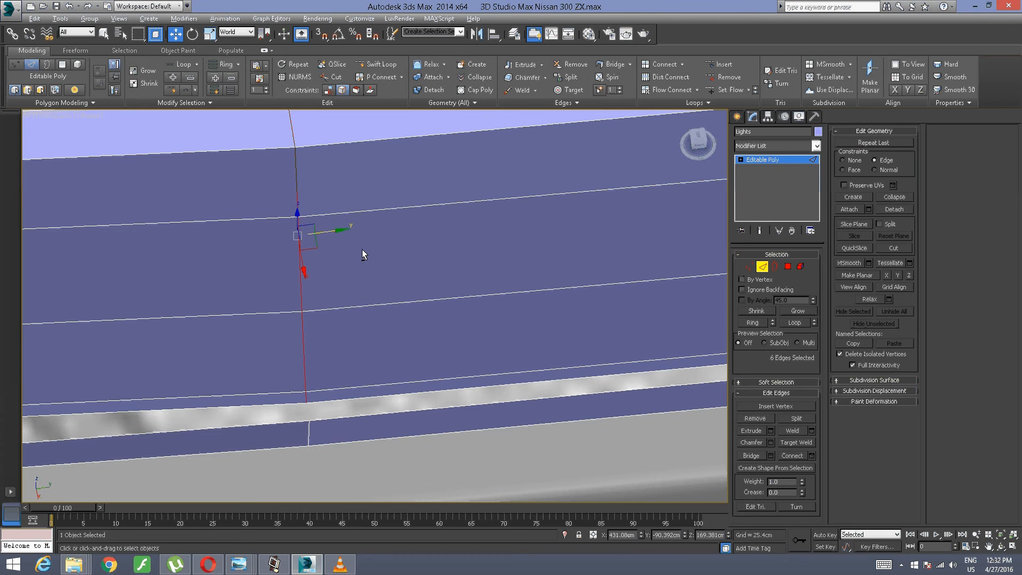
Step: In the front view, turn off the constraint and nudge the middle vertical edge loop along X to about 431.5 cm
{"action": "middle_click_drag", "start_coordinate": [362, 249], "coordinate": [379, 223], "text": "alt"}
{"action": "left_click", "coordinate": [694, 146]}
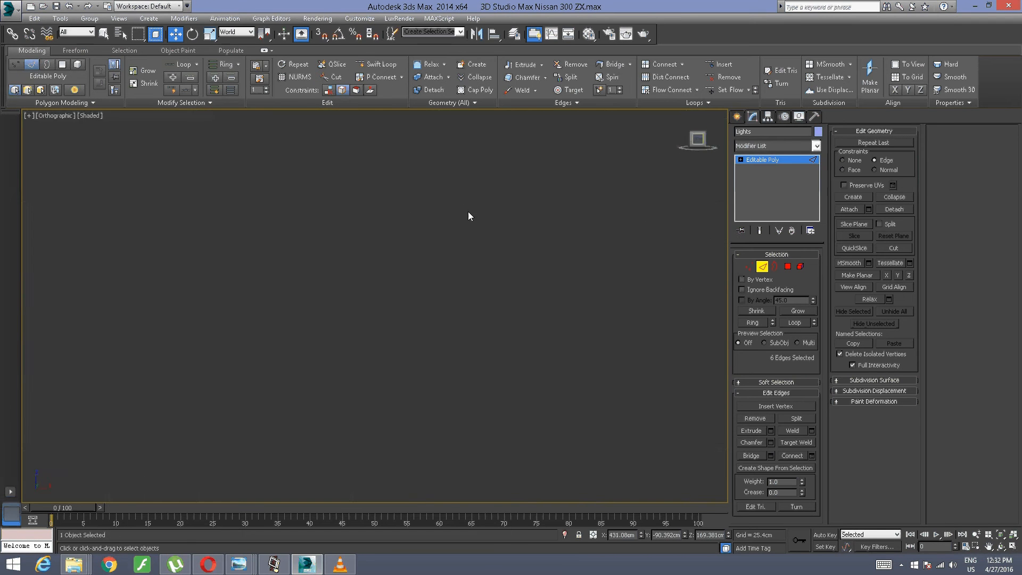
{"action": "scroll", "coordinate": [386, 226], "scroll_direction": "down", "scroll_amount": 10}
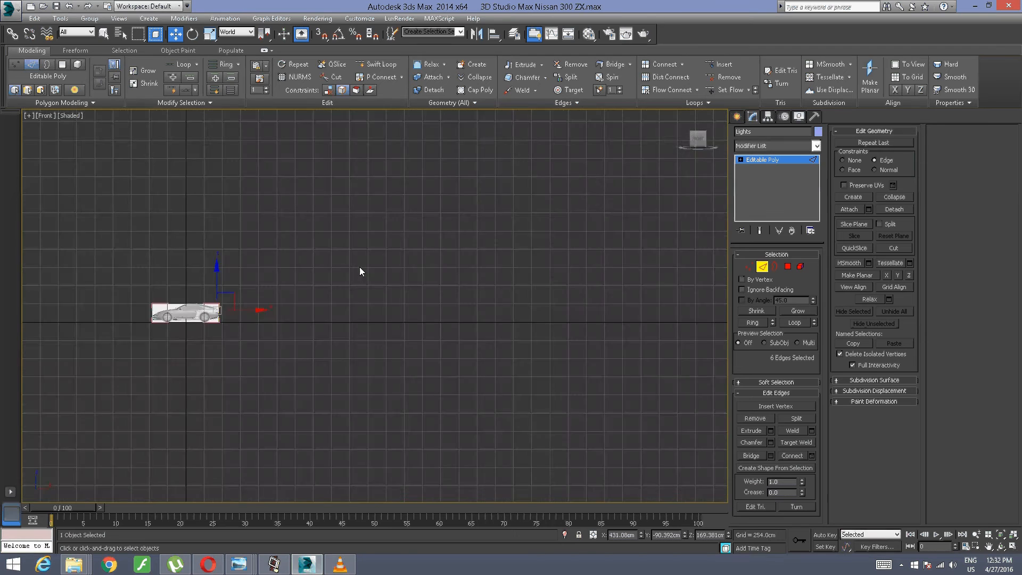
{"action": "middle_click_drag", "start_coordinate": [359, 267], "coordinate": [429, 218]}
{"action": "scroll", "coordinate": [191, 248], "scroll_direction": "up", "scroll_amount": 5}
{"action": "middle_click_drag", "start_coordinate": [191, 248], "coordinate": [205, 249]}
{"action": "middle_click_drag", "start_coordinate": [414, 262], "coordinate": [245, 278]}
{"action": "scroll", "coordinate": [245, 278], "scroll_direction": "up", "scroll_amount": 1}
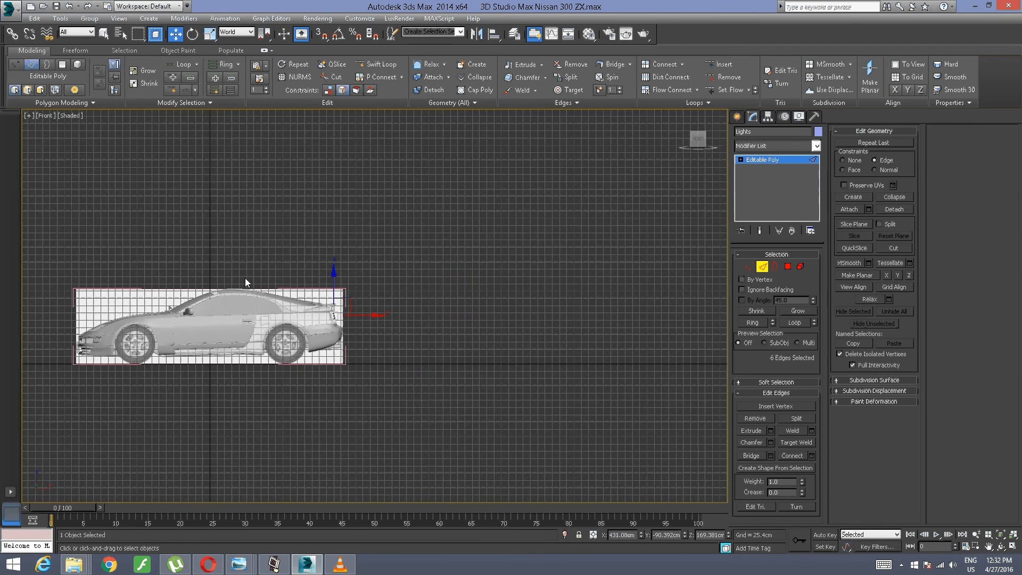
{"action": "scroll", "coordinate": [338, 291], "scroll_direction": "up", "scroll_amount": 1}
{"action": "scroll", "coordinate": [276, 261], "scroll_direction": "up", "scroll_amount": 6}
{"action": "middle_click_drag", "start_coordinate": [321, 320], "coordinate": [218, 230]}
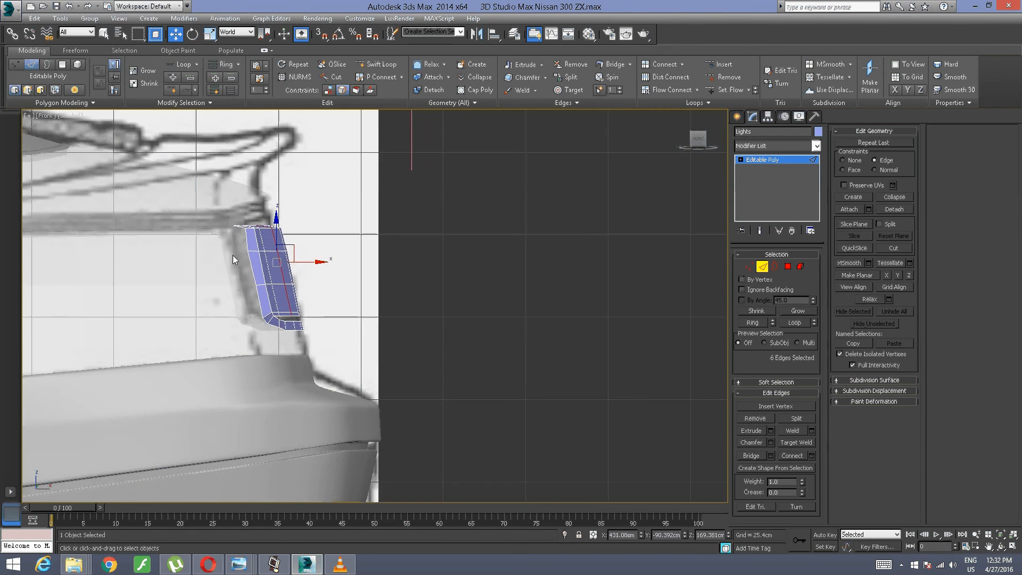
{"action": "scroll", "coordinate": [233, 254], "scroll_direction": "up", "scroll_amount": 6}
{"action": "middle_click_drag", "start_coordinate": [258, 292], "coordinate": [168, 253]}
{"action": "scroll", "coordinate": [179, 247], "scroll_direction": "up", "scroll_amount": 2}
{"action": "middle_click_drag", "start_coordinate": [235, 270], "coordinate": [180, 240]}
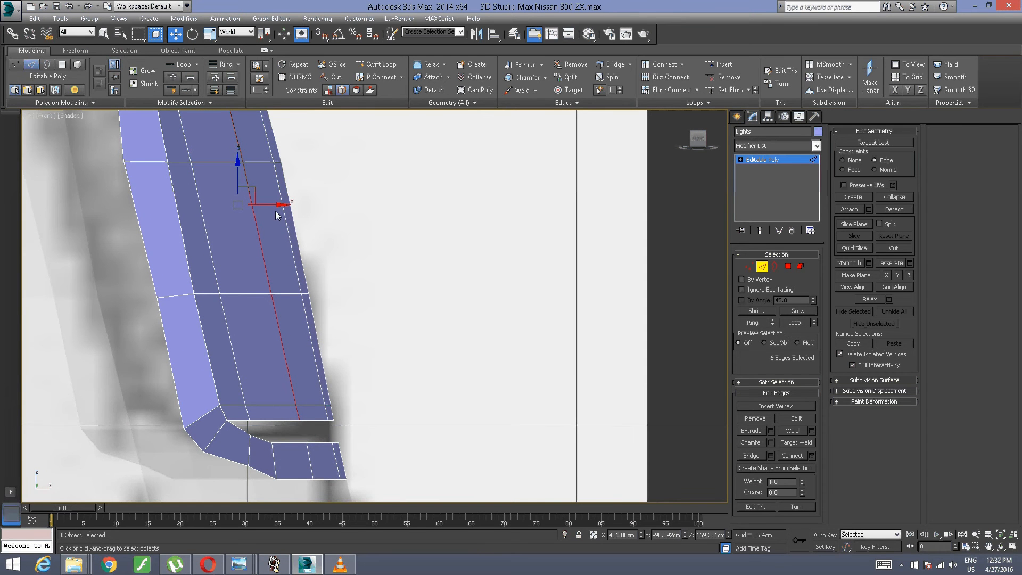
{"action": "left_click", "coordinate": [328, 90]}
{"action": "left_click_drag", "start_coordinate": [272, 206], "coordinate": [275, 207]}
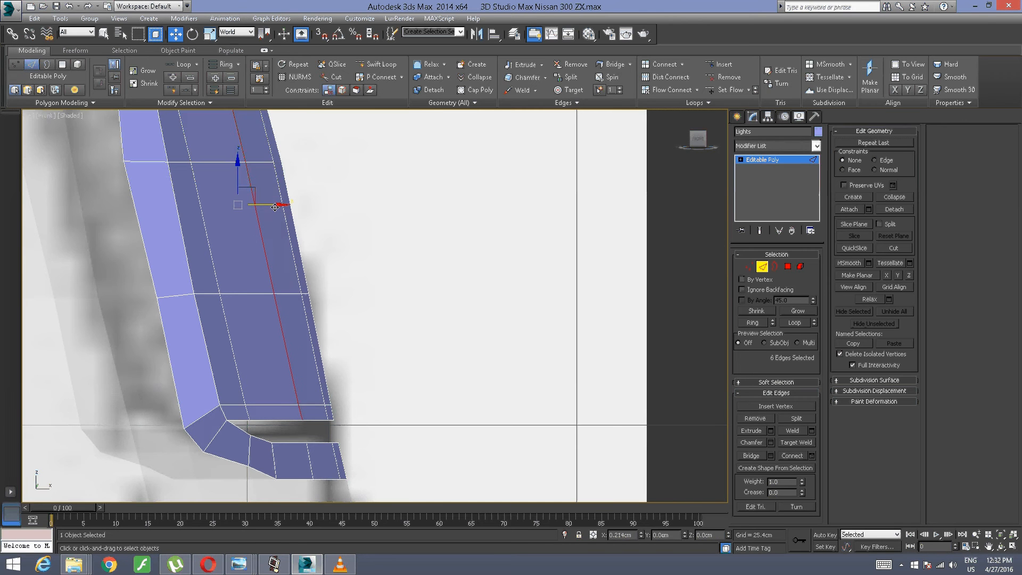
Step: Select the full outermost new vertical edge loop and slide it along Y to about -131.37 cm with the Edge constraint
{"action": "left_click", "coordinate": [224, 310]}
{"action": "key", "text": "alt+l"}
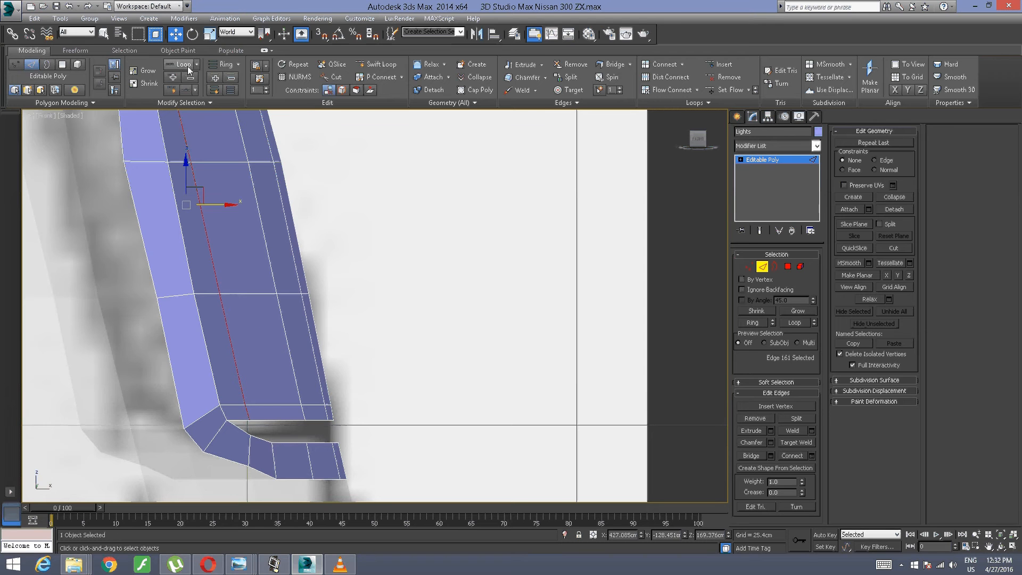
{"action": "left_click", "coordinate": [342, 91]}
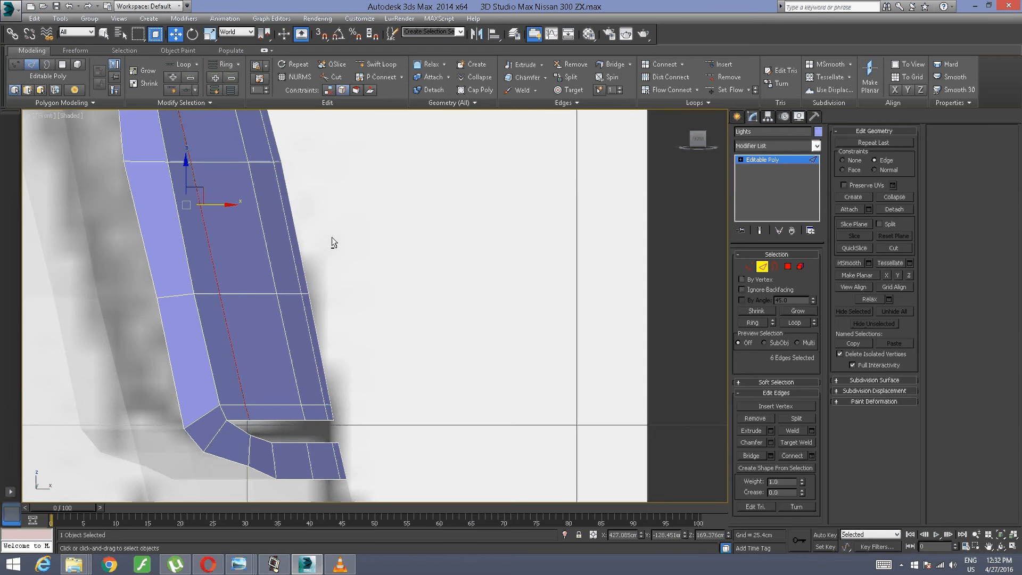
{"action": "middle_click_drag", "start_coordinate": [331, 238], "coordinate": [216, 296], "text": "alt"}
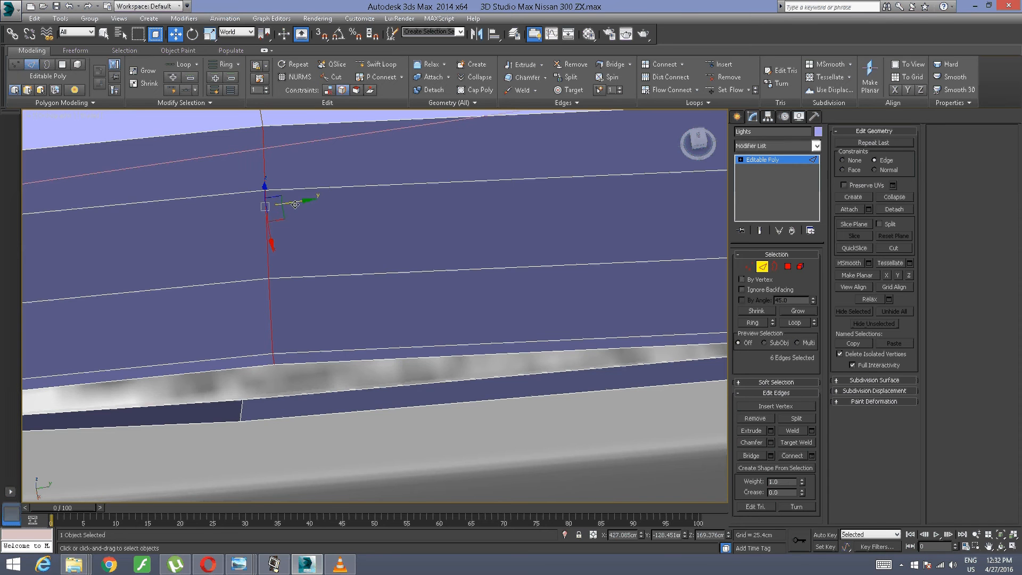
{"action": "left_click_drag", "start_coordinate": [270, 203], "coordinate": [257, 202]}
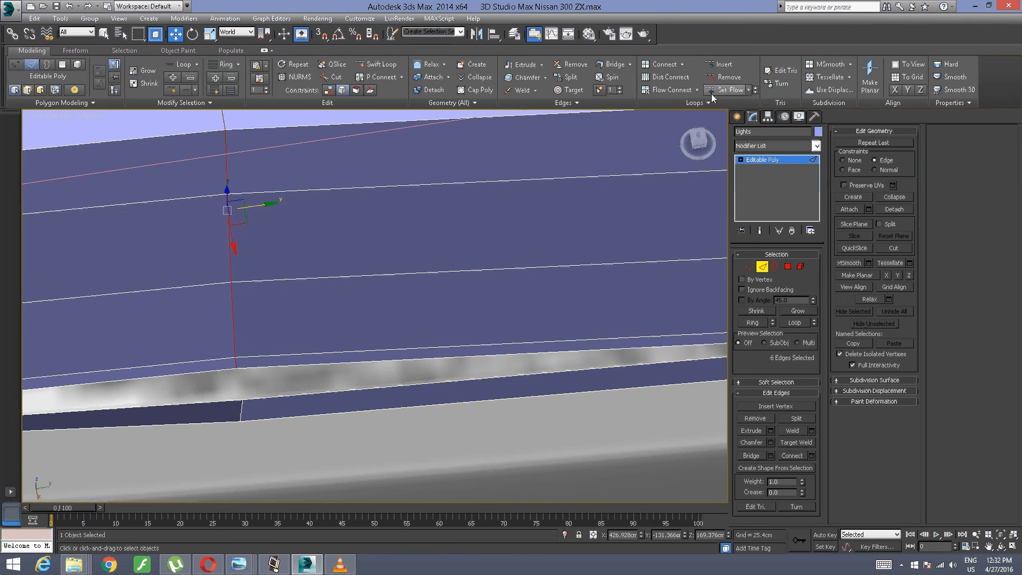
{"action": "middle_click_drag", "start_coordinate": [209, 264], "coordinate": [282, 231], "text": "alt"}
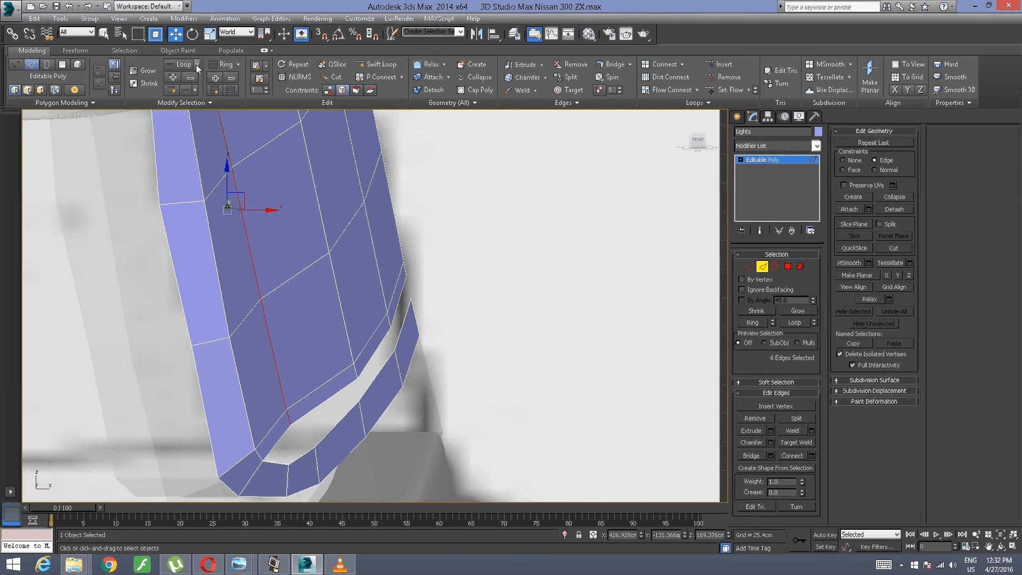
Step: Turn off the edge constraint and move the outermost new vertical edge loop along X to about 428.58 cm in the front view
{"action": "left_click", "coordinate": [328, 90]}
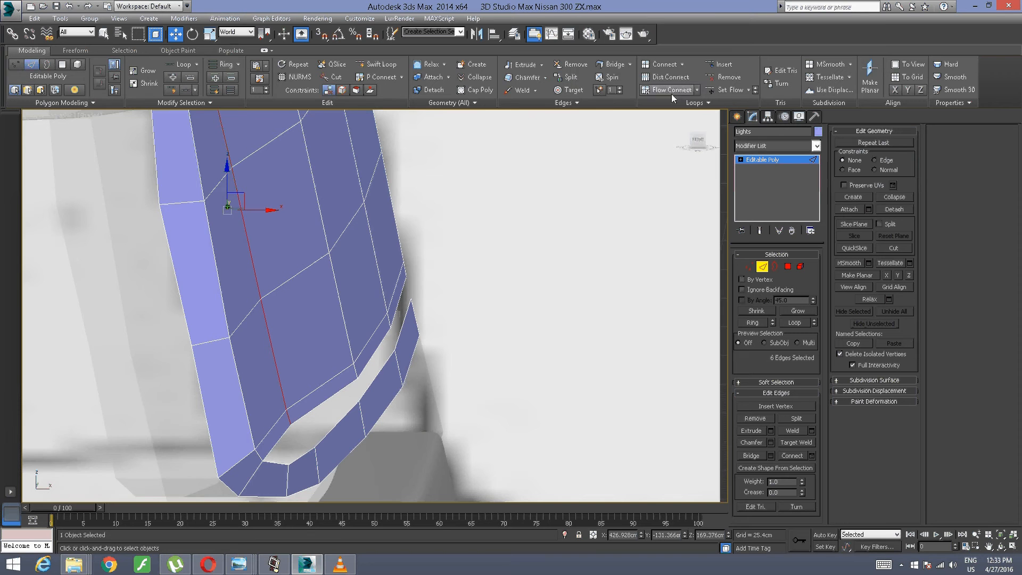
{"action": "left_click", "coordinate": [692, 145]}
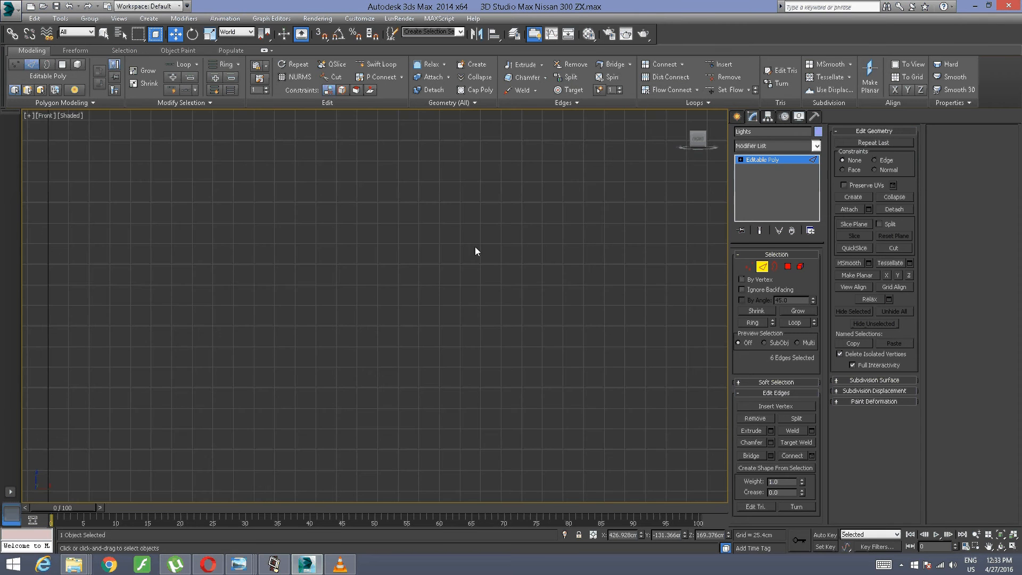
{"action": "scroll", "coordinate": [453, 259], "scroll_direction": "down", "scroll_amount": 5}
{"action": "scroll", "coordinate": [403, 202], "scroll_direction": "up", "scroll_amount": 5}
{"action": "middle_click_drag", "start_coordinate": [453, 260], "coordinate": [385, 182]}
{"action": "scroll", "coordinate": [341, 227], "scroll_direction": "up", "scroll_amount": 10}
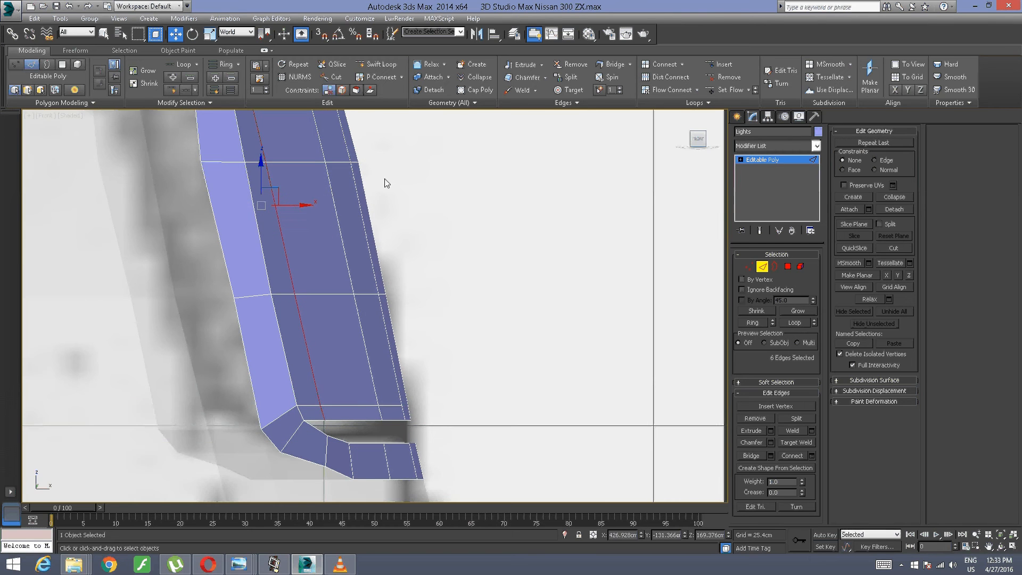
{"action": "left_click_drag", "start_coordinate": [298, 206], "coordinate": [318, 197]}
{"action": "middle_click_drag", "start_coordinate": [297, 193], "coordinate": [371, 195]}
{"action": "scroll", "coordinate": [404, 245], "scroll_direction": "up", "scroll_amount": 3}
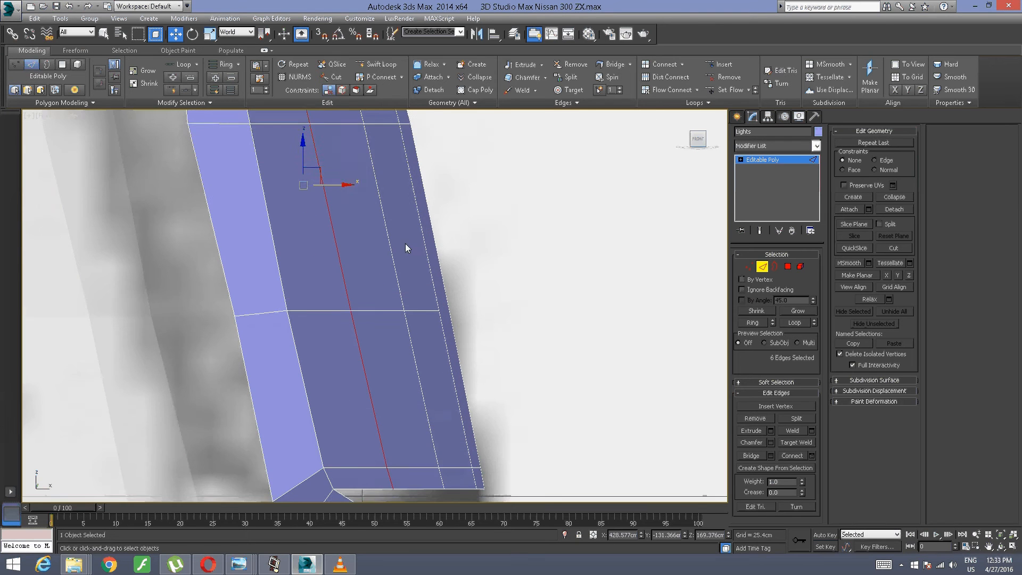
{"action": "left_click", "coordinate": [692, 254]}
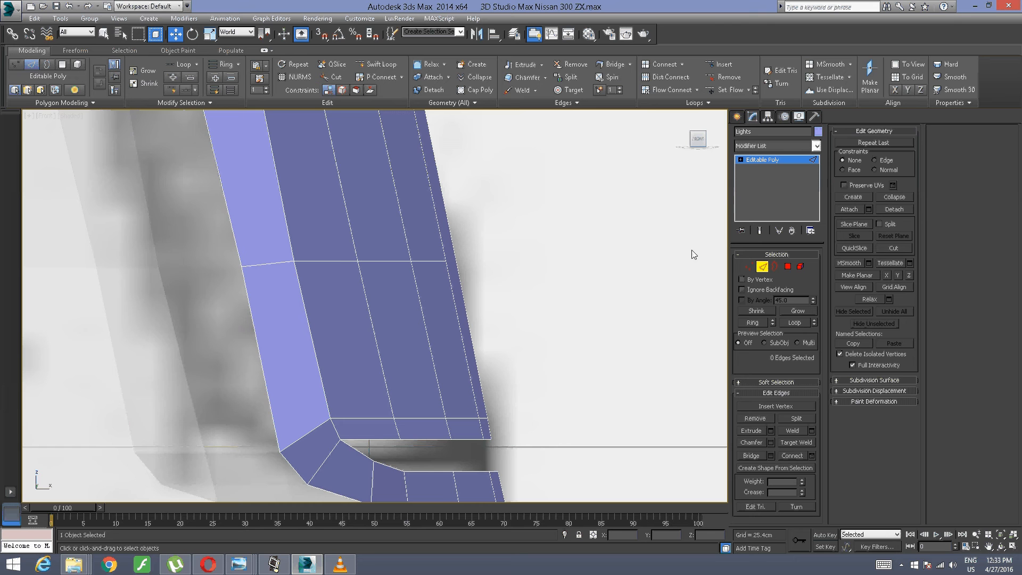
Step: In vertex mode, select the two inner vertices just above the panel's lower border and shift them along X to about 434.68 cm
{"action": "left_click", "coordinate": [749, 266]}
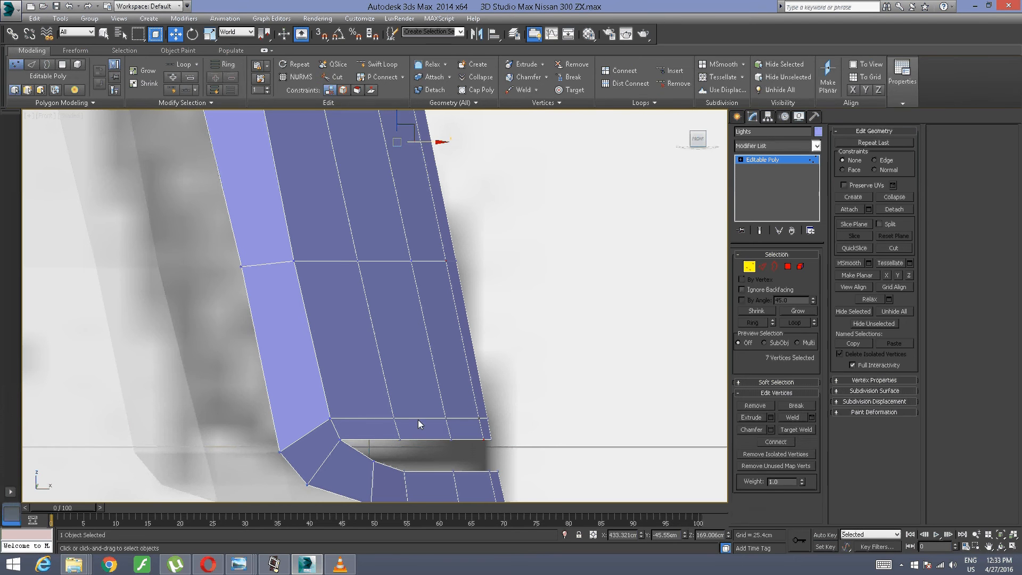
{"action": "left_click_drag", "start_coordinate": [463, 413], "coordinate": [352, 434]}
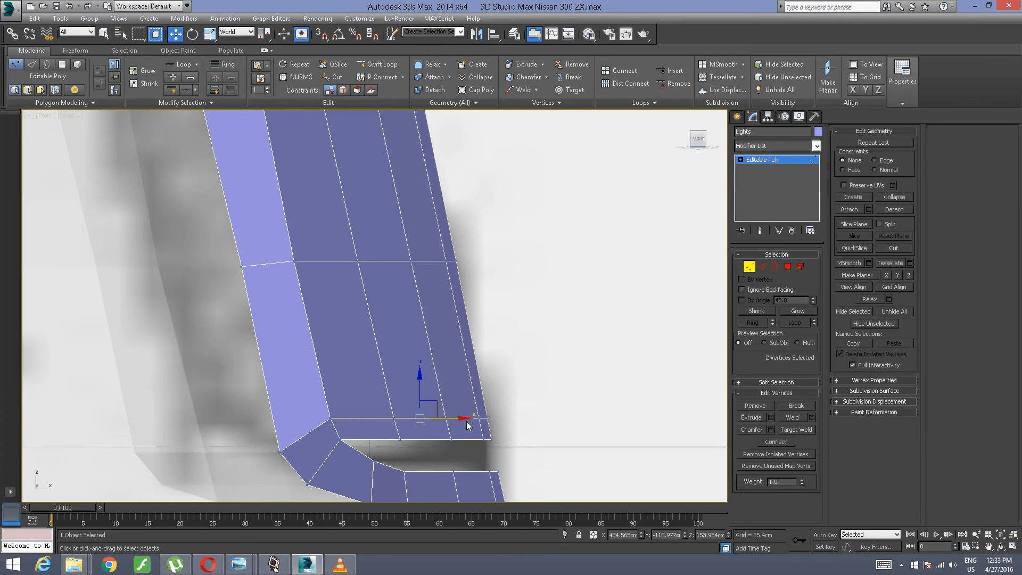
{"action": "left_click_drag", "start_coordinate": [452, 419], "coordinate": [455, 419]}
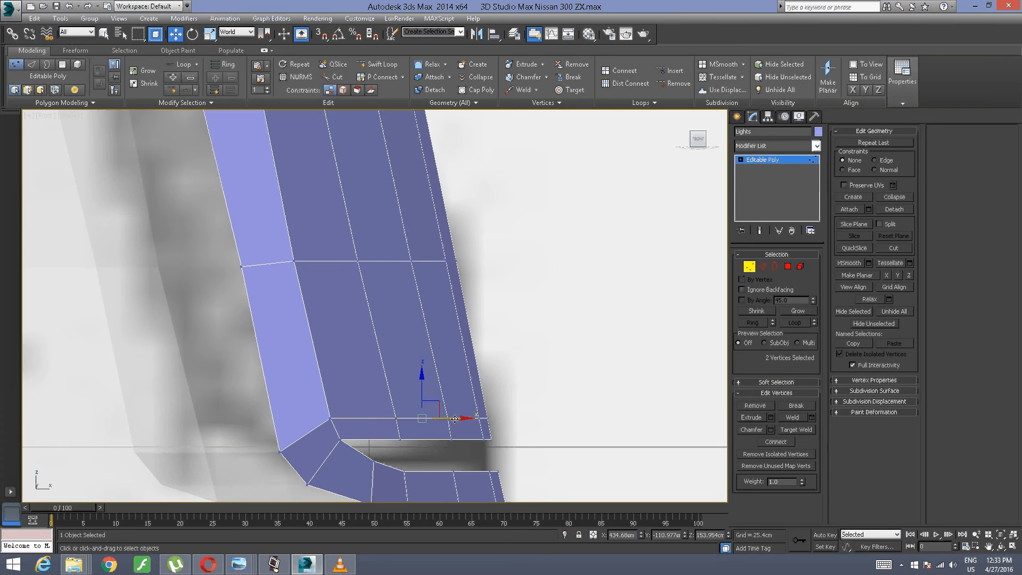
Step: Select the two inner vertices in the next row up and shift them along X to about 432.87 cm
{"action": "middle_click_drag", "start_coordinate": [424, 326], "coordinate": [434, 359]}
{"action": "middle_click_drag", "start_coordinate": [424, 283], "coordinate": [420, 377]}
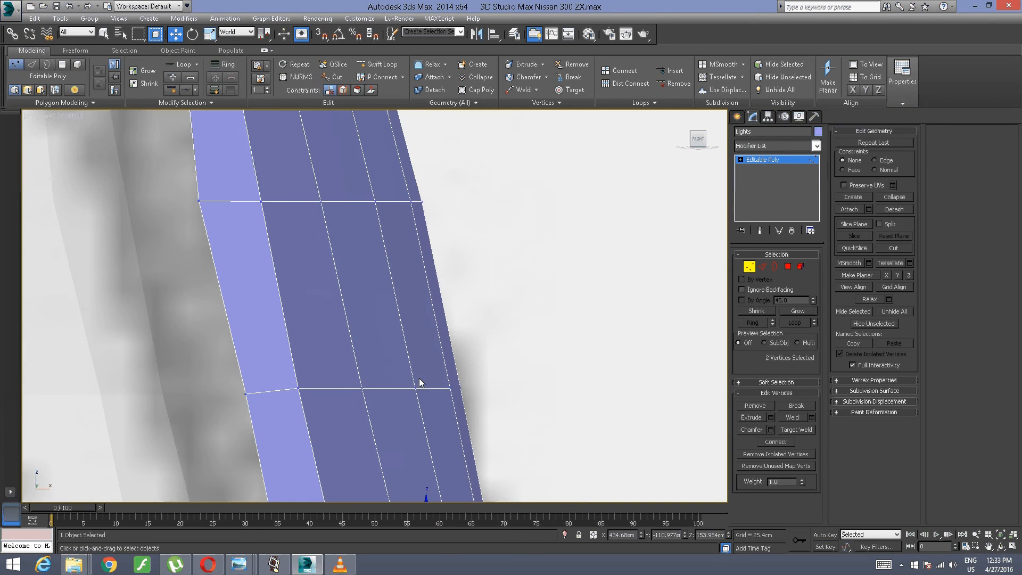
{"action": "mouse_move", "coordinate": [428, 372]}
{"action": "left_mouse_down"}
{"action": "mouse_move", "coordinate": [378, 397]}
{"action": "mouse_move", "coordinate": [424, 390]}
{"action": "left_mouse_up"}
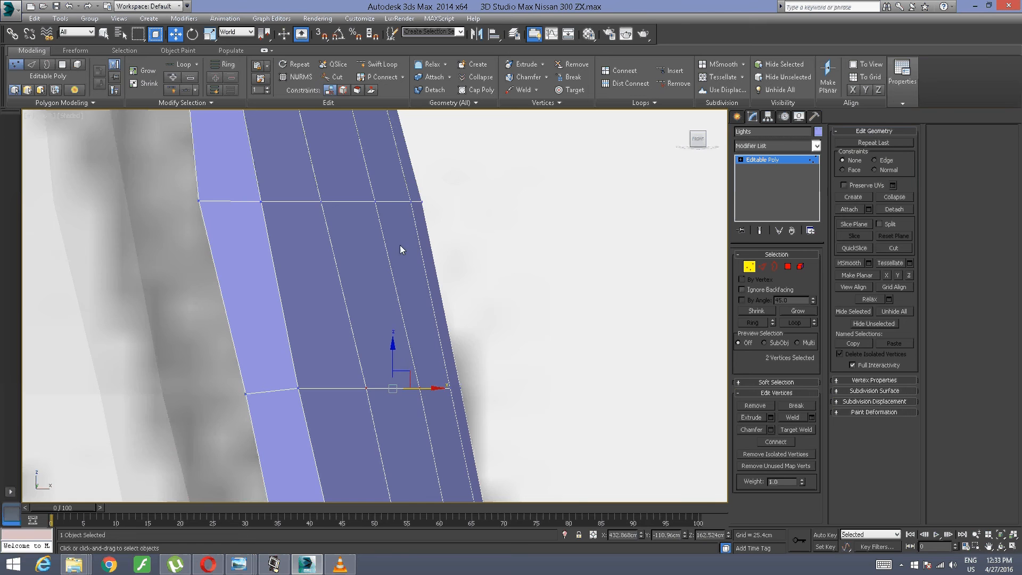
Step: Select the two inner vertices in the row below the panel's top corner and shift them along X to about 430.66 cm
{"action": "middle_click_drag", "start_coordinate": [402, 246], "coordinate": [406, 422]}
{"action": "left_click_drag", "start_coordinate": [342, 437], "coordinate": [343, 435]}
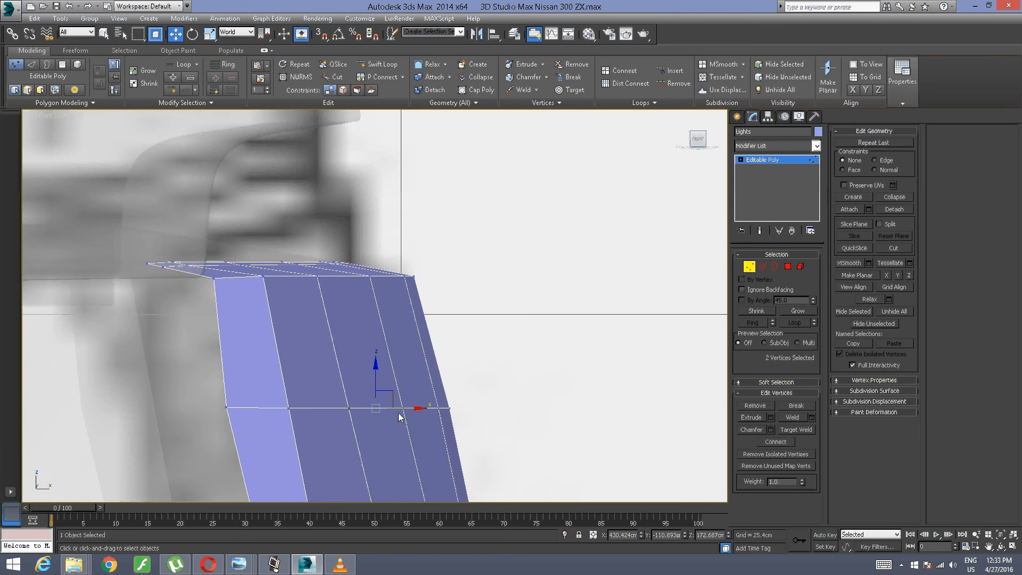
{"action": "left_click_drag", "start_coordinate": [404, 410], "coordinate": [411, 408]}
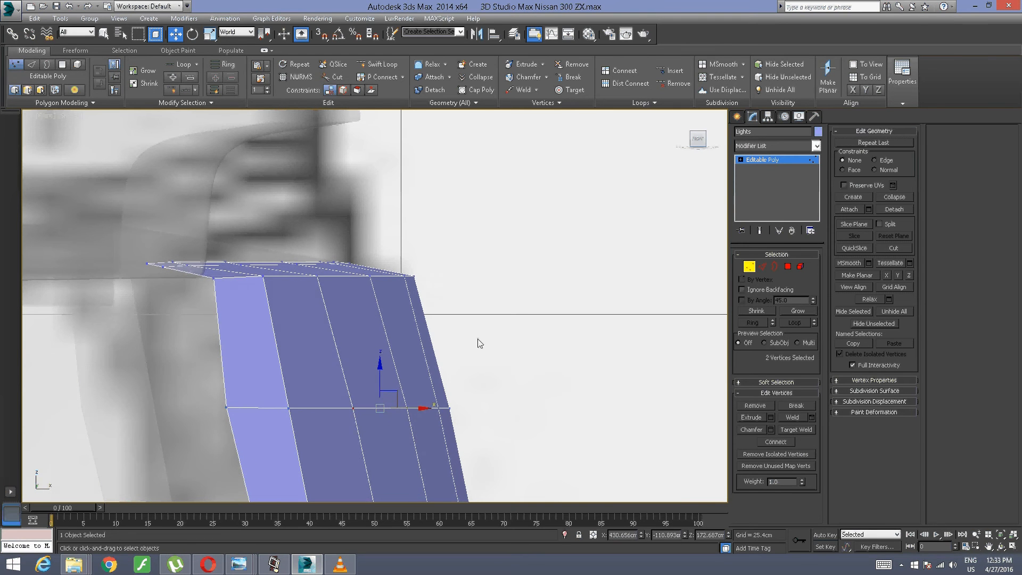
Step: Clear the vertex selection and examine the curvature of the panel's face, lower gap and tapered end from several angles
{"action": "scroll", "coordinate": [478, 338], "scroll_direction": "down", "scroll_amount": 5}
{"action": "middle_click_drag", "start_coordinate": [479, 336], "coordinate": [408, 350], "text": "alt"}
{"action": "scroll", "coordinate": [315, 345], "scroll_direction": "up", "scroll_amount": 6}
{"action": "middle_click_drag", "start_coordinate": [314, 344], "coordinate": [243, 384]}
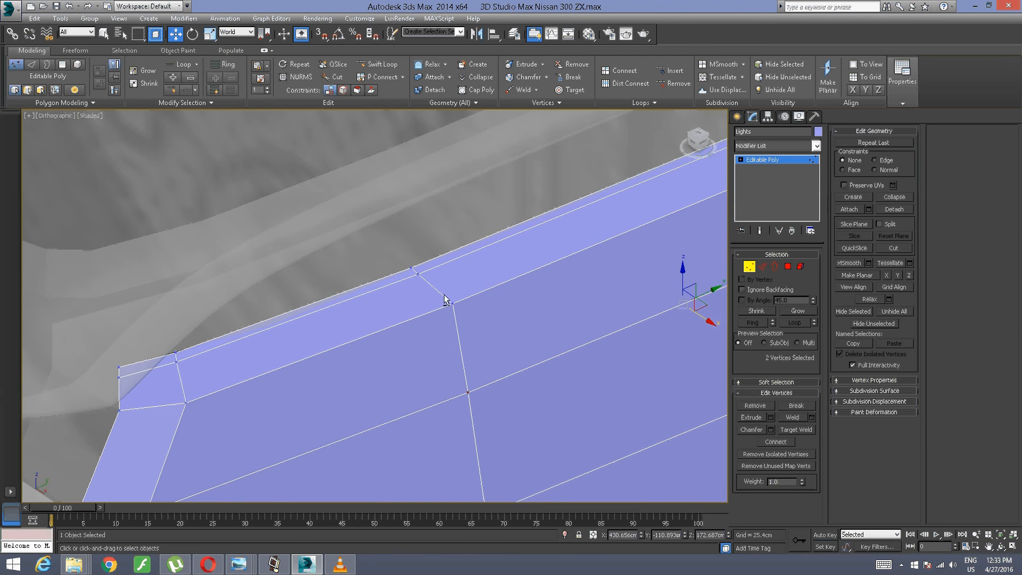
{"action": "middle_click_drag", "start_coordinate": [445, 297], "coordinate": [239, 234], "text": "alt"}
{"action": "scroll", "coordinate": [441, 290], "scroll_direction": "down", "scroll_amount": 5}
{"action": "middle_click_drag", "start_coordinate": [301, 336], "coordinate": [331, 378], "text": "alt"}
{"action": "scroll", "coordinate": [273, 331], "scroll_direction": "up", "scroll_amount": 4}
{"action": "middle_click_drag", "start_coordinate": [330, 378], "coordinate": [264, 358], "text": "alt"}
{"action": "scroll", "coordinate": [291, 365], "scroll_direction": "down", "scroll_amount": 5}
{"action": "scroll", "coordinate": [309, 363], "scroll_direction": "up", "scroll_amount": 5}
{"action": "scroll", "coordinate": [343, 336], "scroll_direction": "down", "scroll_amount": 5}
{"action": "scroll", "coordinate": [328, 331], "scroll_direction": "up", "scroll_amount": 5}
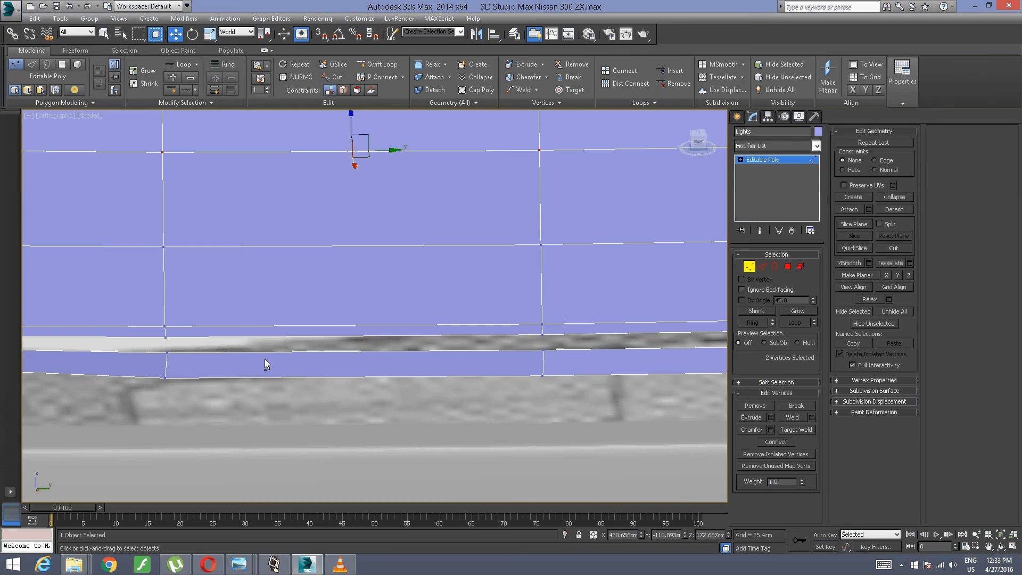
{"action": "left_click", "coordinate": [151, 409]}
{"action": "middle_click_drag", "start_coordinate": [184, 365], "coordinate": [394, 365]}
{"action": "middle_click_drag", "start_coordinate": [236, 334], "coordinate": [267, 356]}
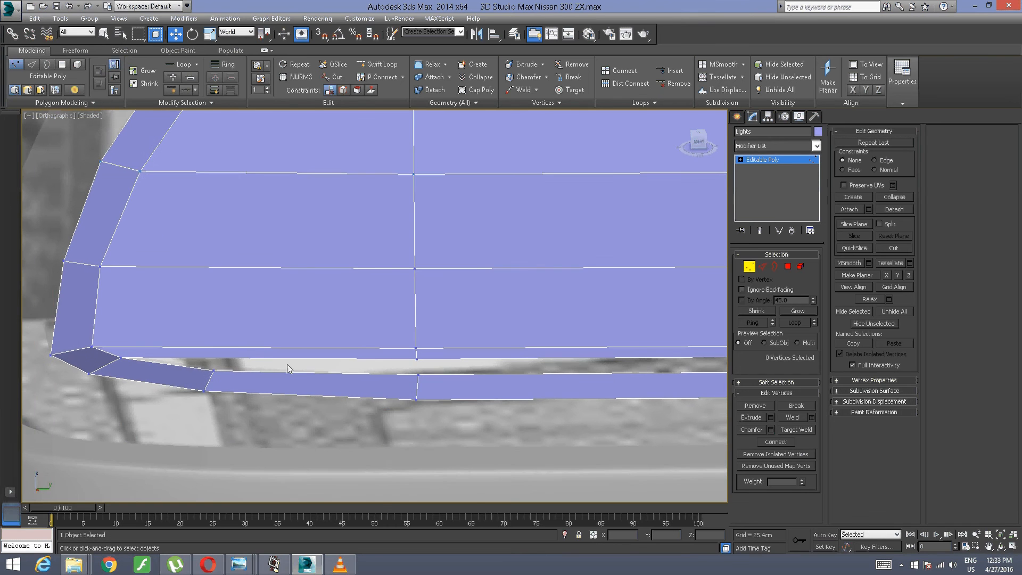
{"action": "middle_click_drag", "start_coordinate": [262, 313], "coordinate": [296, 369]}
{"action": "scroll", "coordinate": [285, 348], "scroll_direction": "down", "scroll_amount": 2}
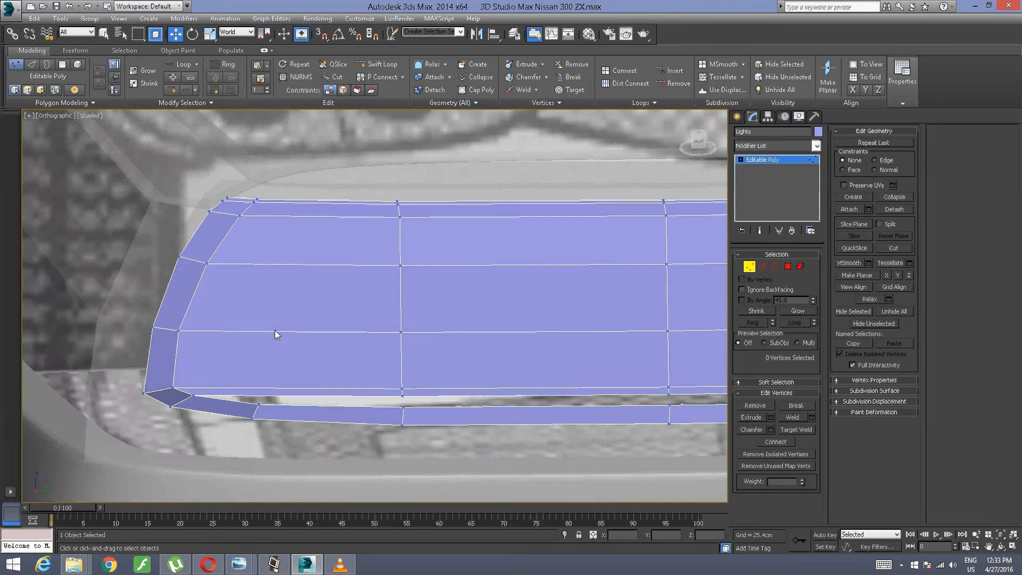
{"action": "mouse_move", "coordinate": [275, 330]}
{"action": "middle_mouse_down", "text": "alt"}
{"action": "mouse_move", "coordinate": [276, 359]}
{"action": "mouse_move", "coordinate": [264, 352]}
{"action": "mouse_move", "coordinate": [283, 321]}
{"action": "middle_mouse_up", "text": "alt"}
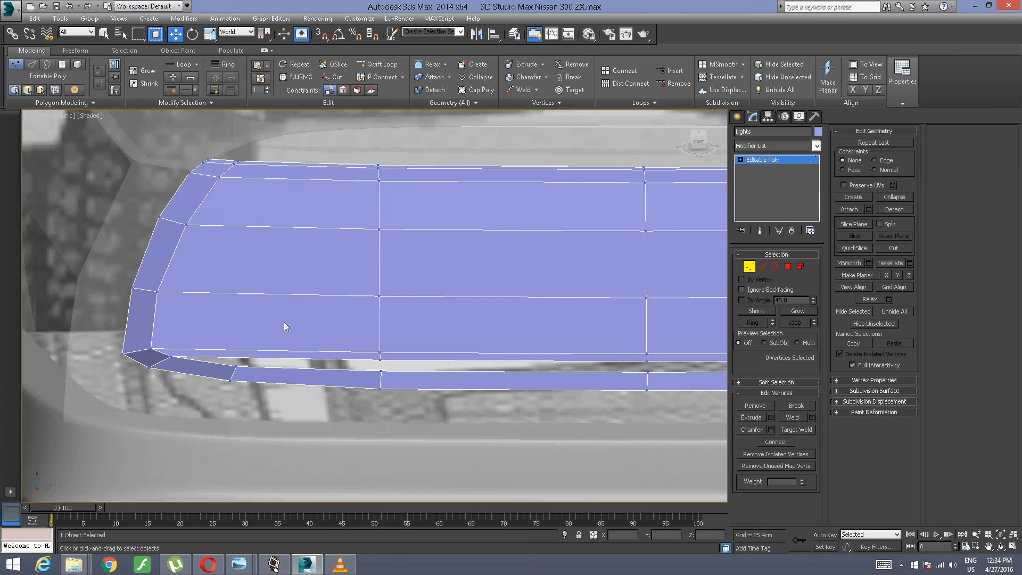
Step: Insert a vertical edge loop with Swift Loop between the panel's tapered end and its nearest vertical loop
{"action": "scroll", "coordinate": [282, 320], "scroll_direction": "up", "scroll_amount": 2}
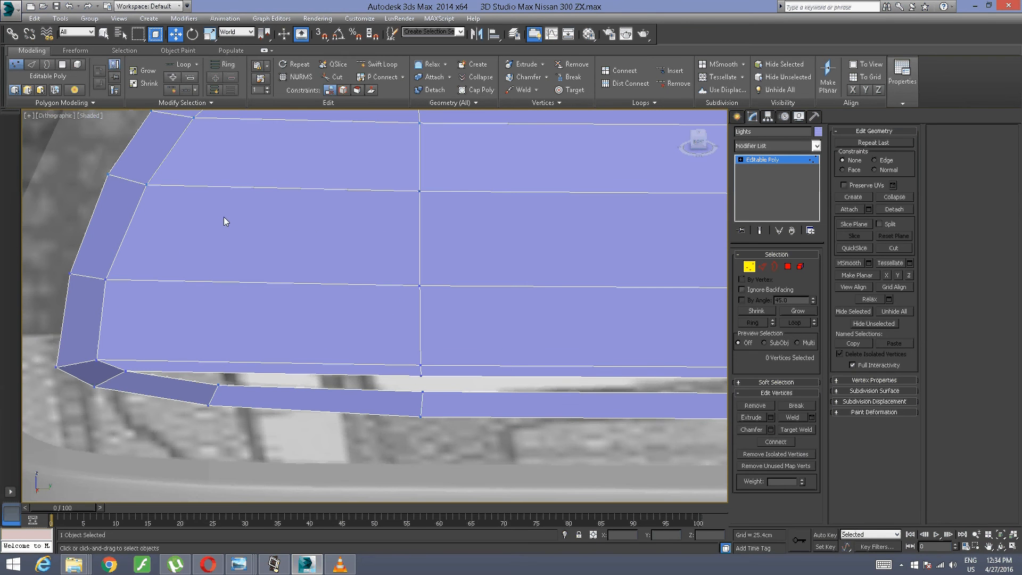
{"action": "left_click", "coordinate": [378, 63]}
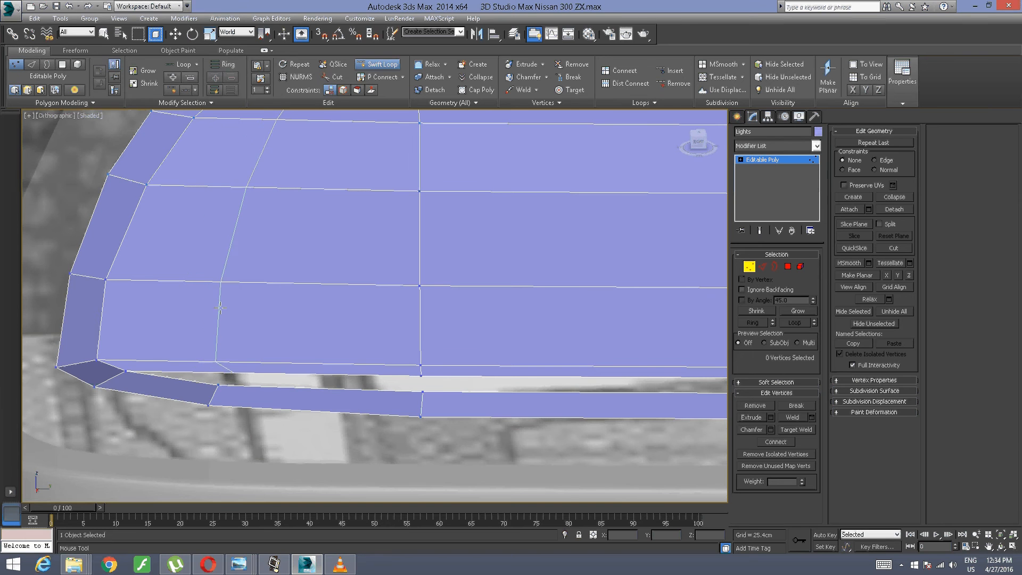
{"action": "left_click", "coordinate": [203, 309]}
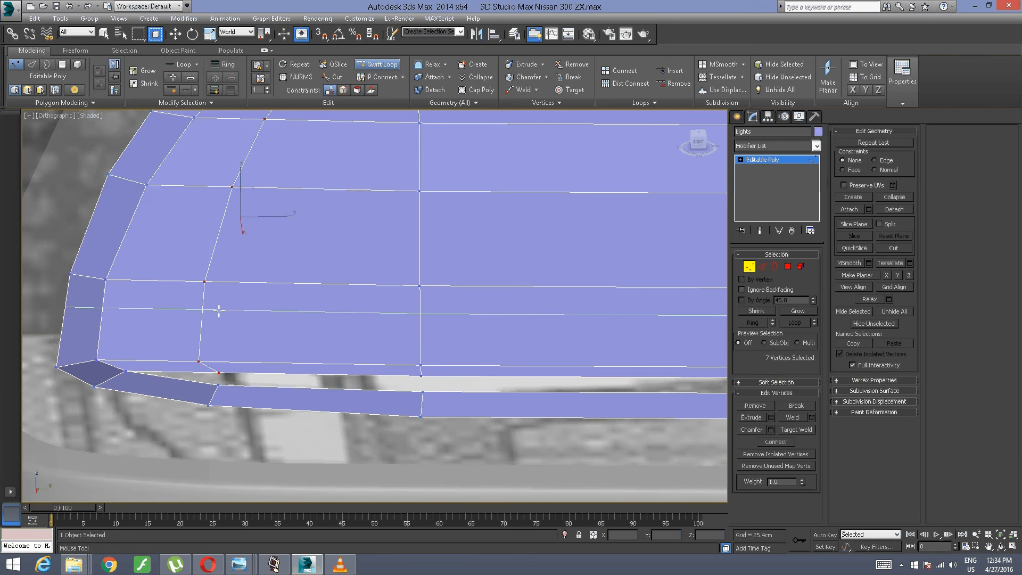
{"action": "right_click", "coordinate": [219, 311]}
Step: Move the new loop's seven vertices along X to about 426.75 cm, viewing the panel's profile from the front and above
{"action": "middle_click_drag", "start_coordinate": [225, 302], "coordinate": [274, 229], "text": "alt"}
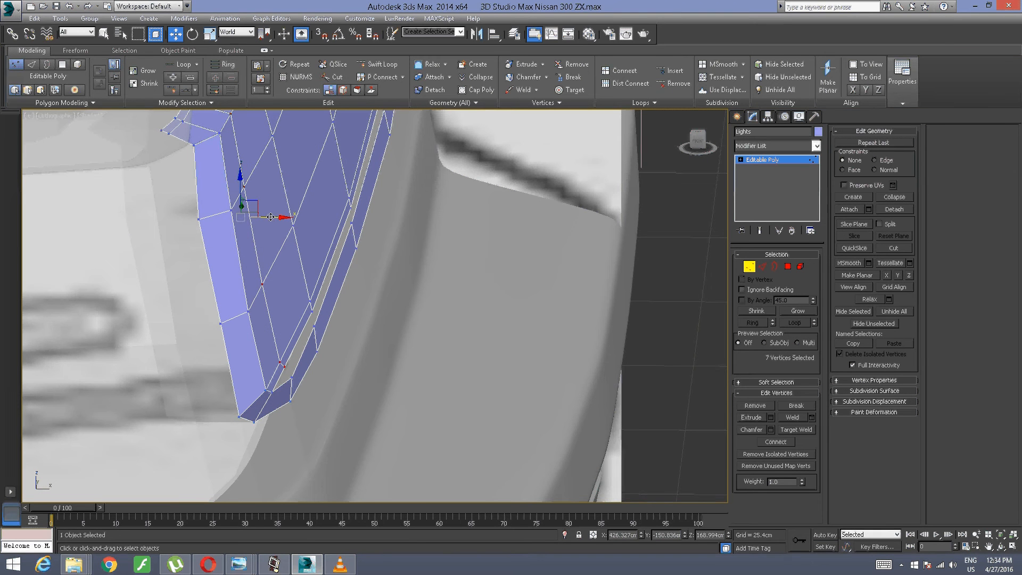
{"action": "left_click_drag", "start_coordinate": [271, 217], "coordinate": [276, 238]}
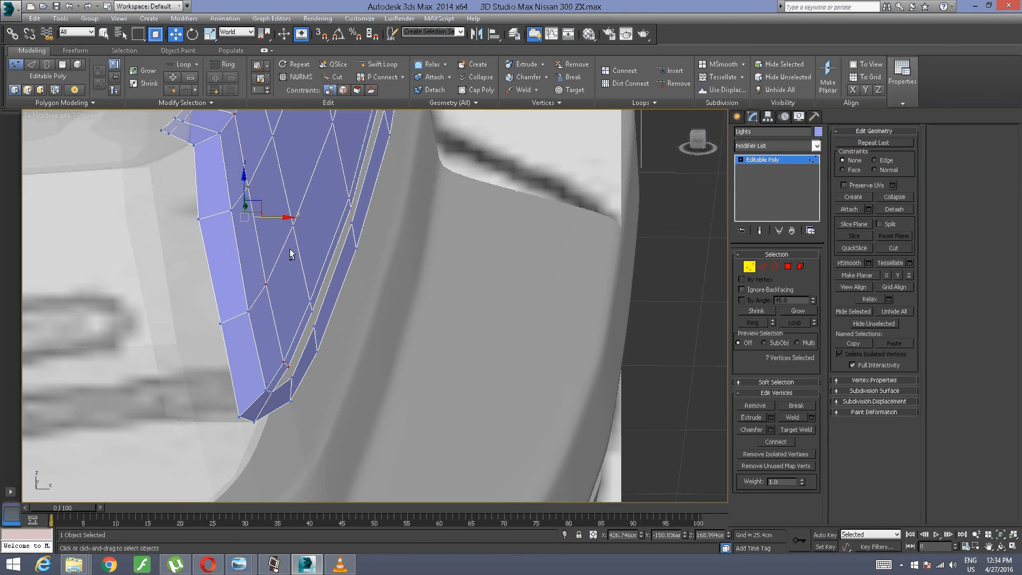
{"action": "middle_click_drag", "start_coordinate": [290, 254], "coordinate": [194, 317], "text": "alt"}
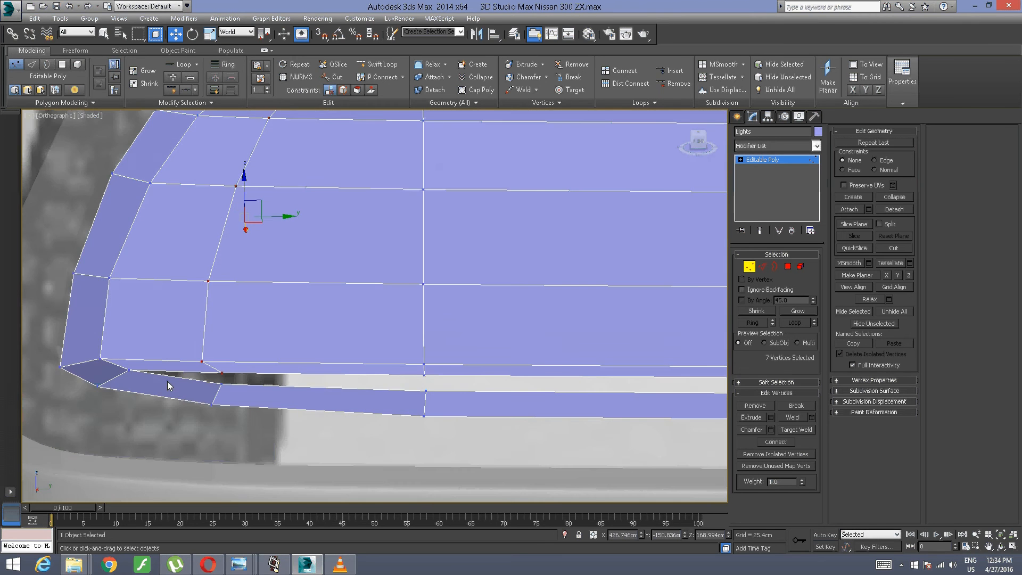
{"action": "middle_click_drag", "start_coordinate": [205, 283], "coordinate": [286, 318], "text": "alt"}
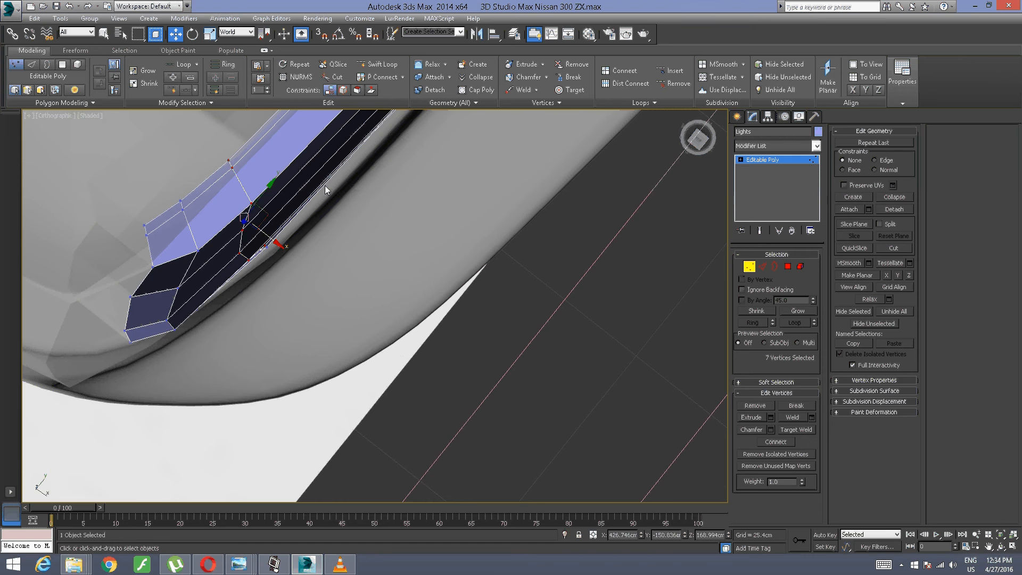
{"action": "middle_click_drag", "start_coordinate": [326, 190], "coordinate": [287, 277]}
{"action": "middle_click_drag", "start_coordinate": [247, 327], "coordinate": [229, 305], "text": "alt"}
Step: Enable the Edge constraint, scale the new loop's vertices to straighten it, and slide them along Y to about -152.26 cm
{"action": "left_click", "coordinate": [343, 90]}
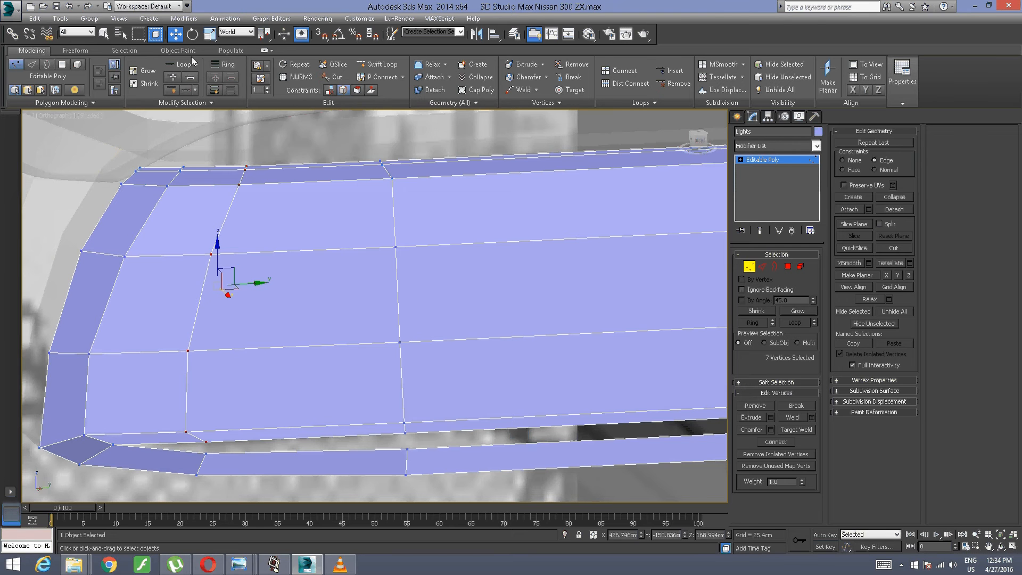
{"action": "left_click", "coordinate": [210, 34]}
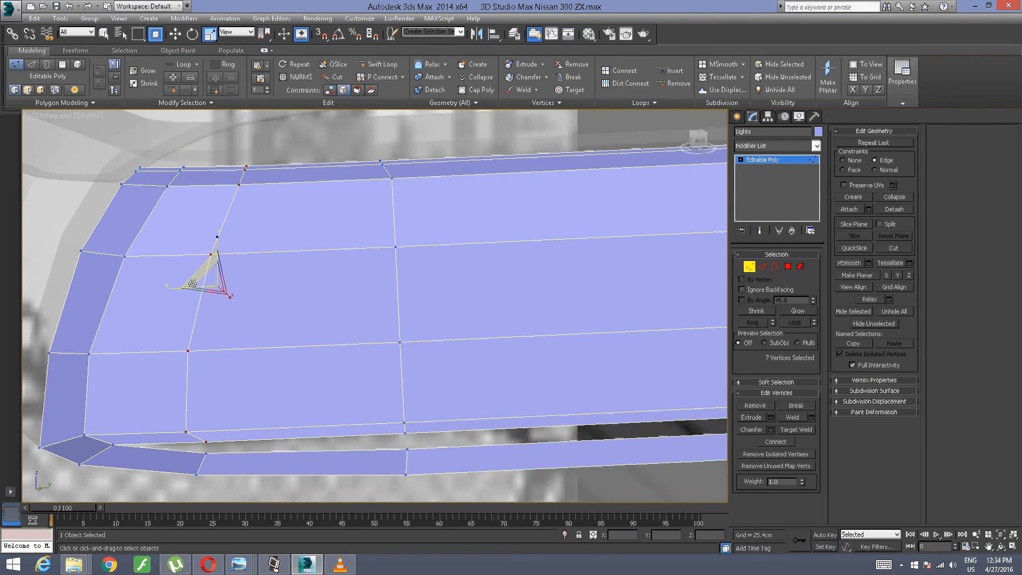
{"action": "left_click_drag", "start_coordinate": [192, 283], "coordinate": [210, 292]}
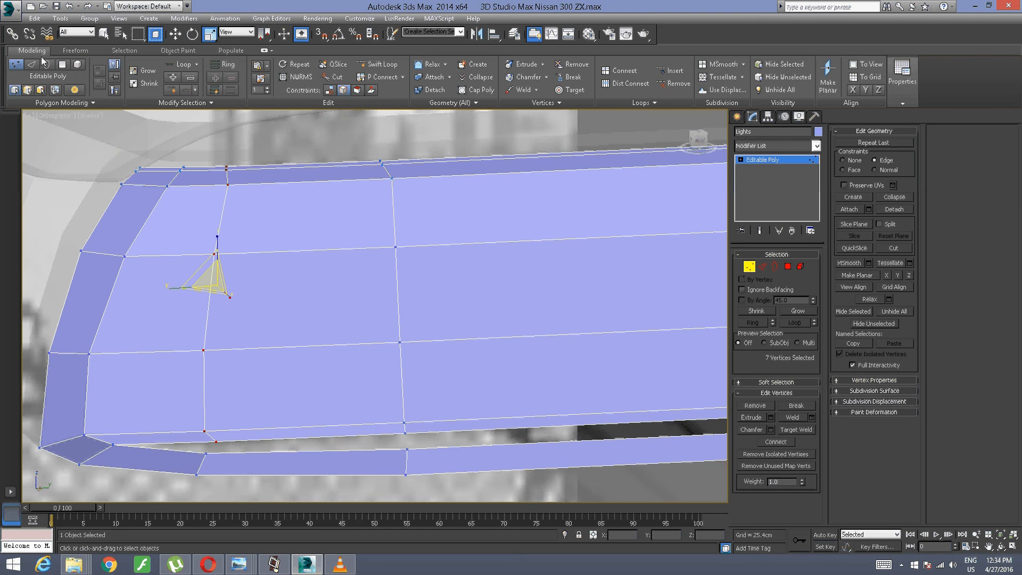
{"action": "key", "text": "w"}
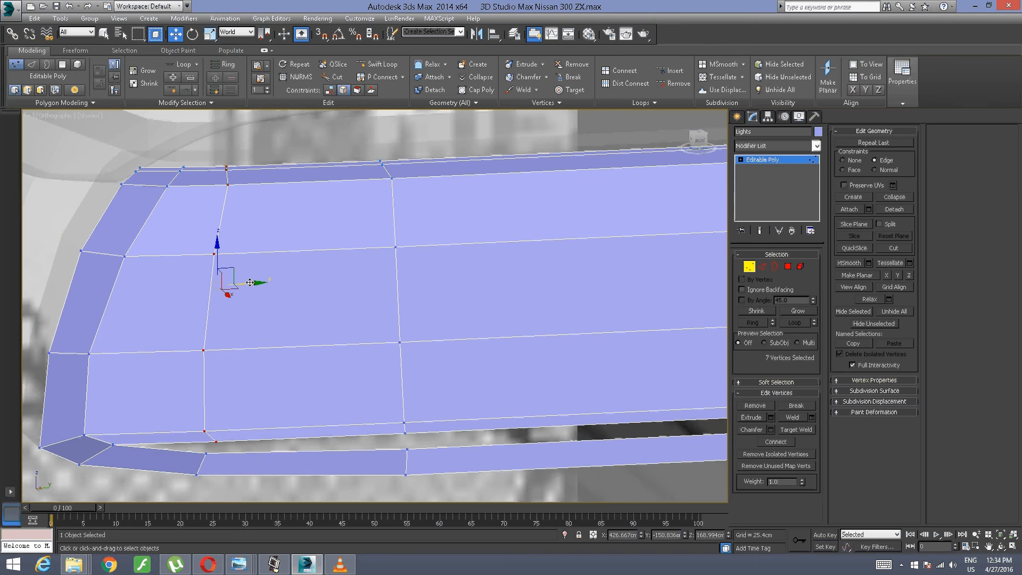
{"action": "left_click_drag", "start_coordinate": [250, 282], "coordinate": [236, 282]}
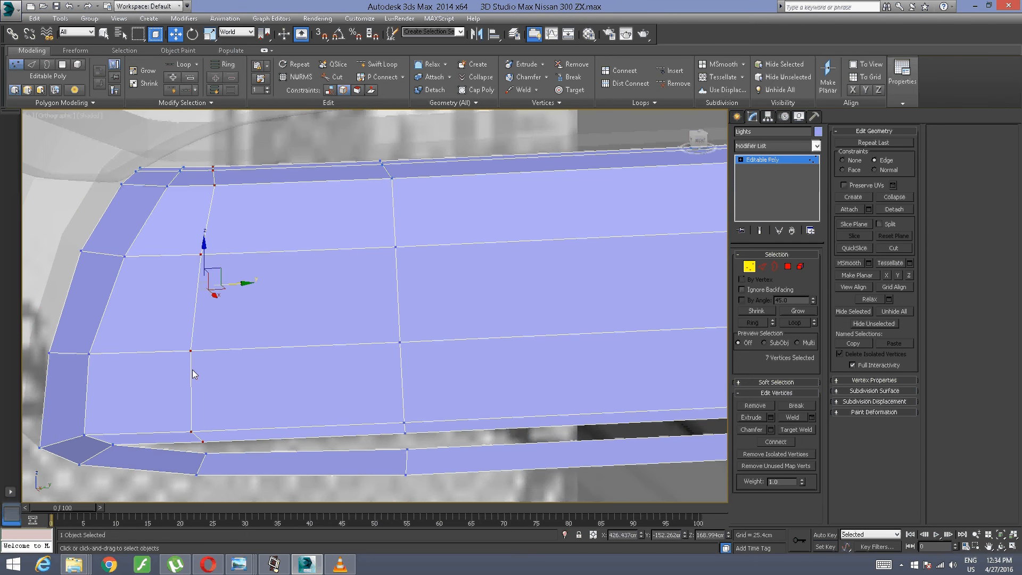
Step: Select the new loop's six vertices above its lowest one and slide them along Y to about -150.66 cm
{"action": "left_click", "coordinate": [121, 474]}
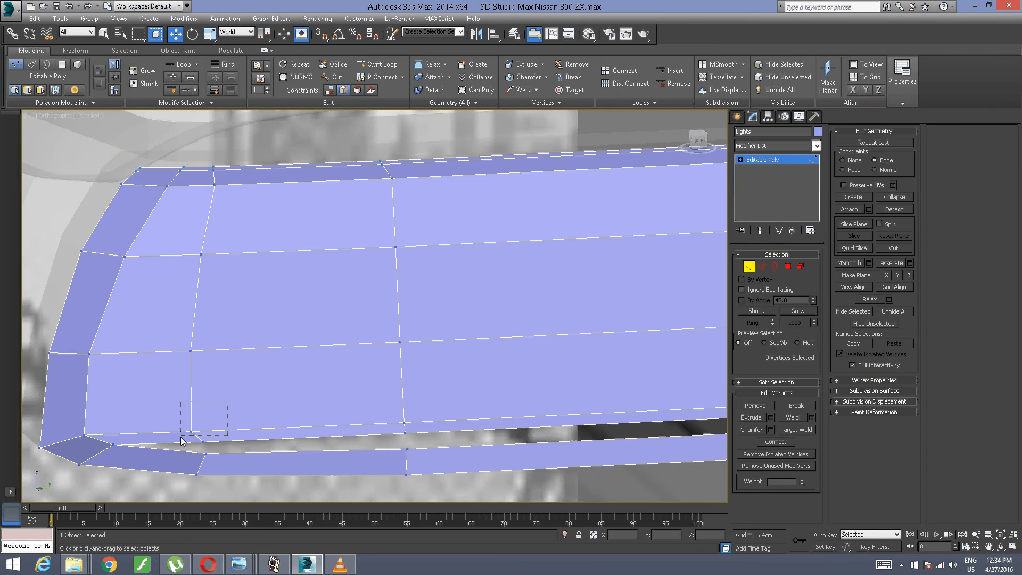
{"action": "left_click", "coordinate": [191, 432]}
{"action": "left_click", "coordinate": [239, 319]}
{"action": "left_click", "coordinate": [191, 431]}
{"action": "left_click_drag", "start_coordinate": [184, 387], "coordinate": [185, 386], "text": "ctrl"}
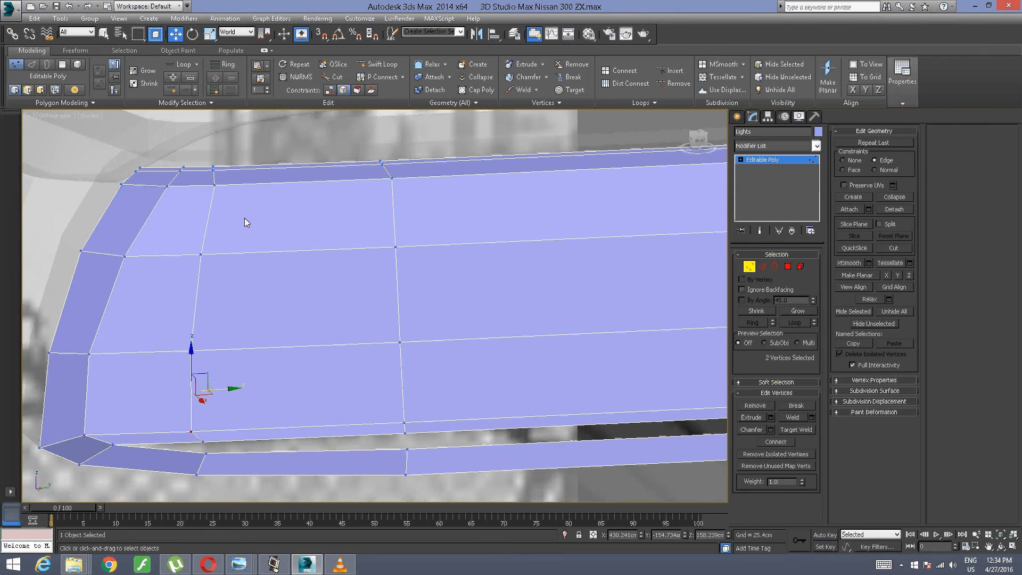
{"action": "left_click_drag", "start_coordinate": [201, 285], "coordinate": [201, 283], "text": "ctrl"}
{"action": "left_click_drag", "start_coordinate": [244, 154], "coordinate": [213, 208], "text": "ctrl"}
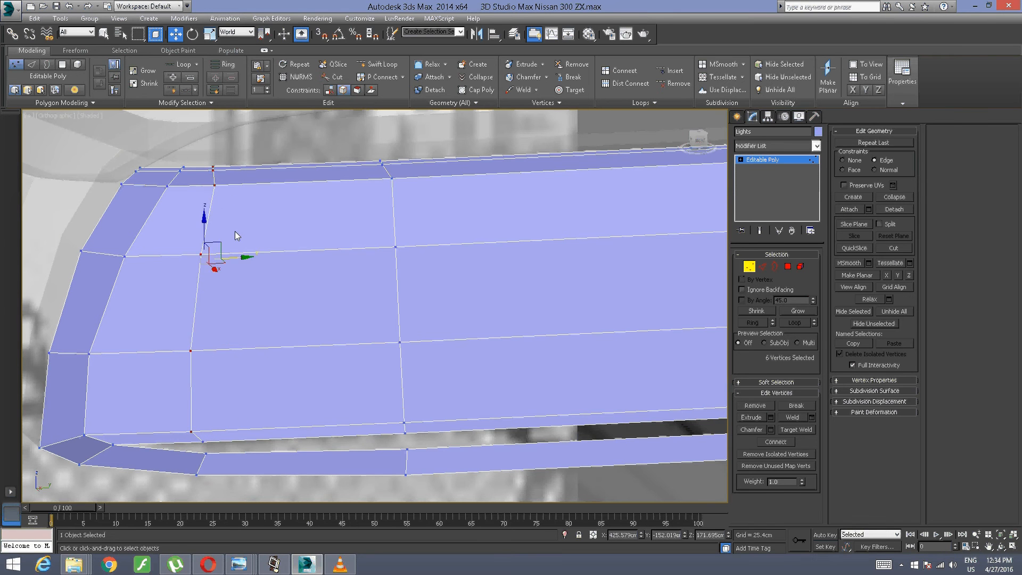
{"action": "left_click_drag", "start_coordinate": [242, 258], "coordinate": [258, 266]}
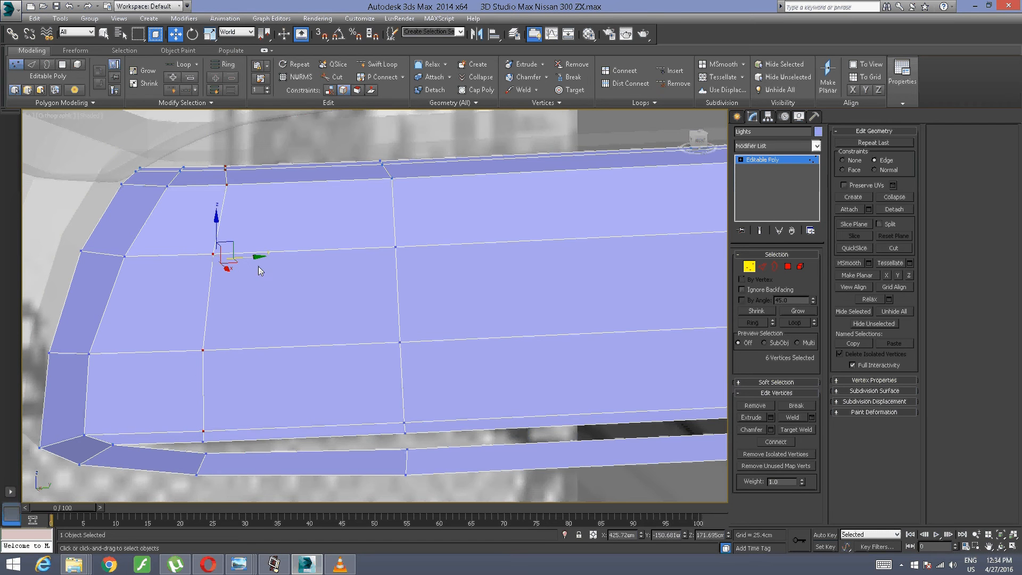
Step: Select the new loop's two uppermost vertices, slide them along Y by about 0.68 cm, and clear the selection
{"action": "left_click", "coordinate": [278, 202]}
{"action": "left_click_drag", "start_coordinate": [278, 145], "coordinate": [223, 182]}
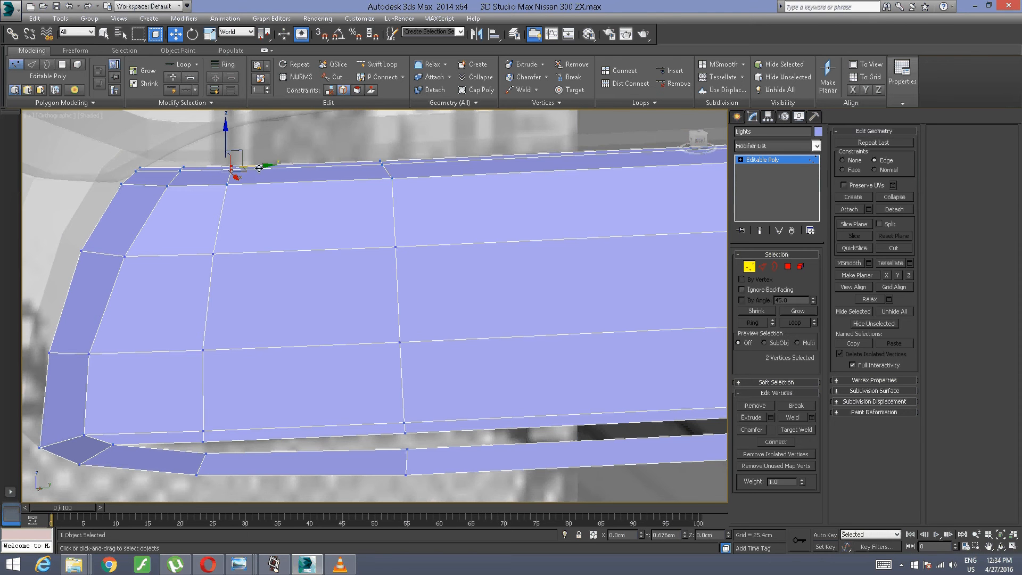
{"action": "middle_click_drag", "start_coordinate": [148, 359], "coordinate": [207, 341], "text": "alt"}
{"action": "middle_click_drag", "start_coordinate": [265, 418], "coordinate": [203, 369], "text": "alt"}
{"action": "left_click", "coordinate": [145, 454]}
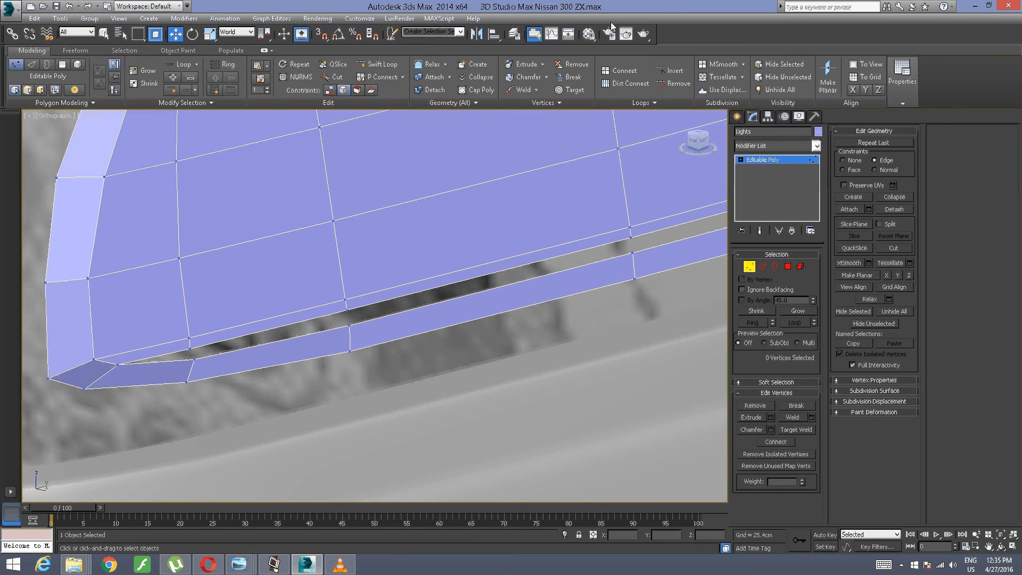
Step: Target-weld the panel's open lower-edge vertices to the matching vertices of the bottom strip, starting near the rounded corner
{"action": "left_click", "coordinate": [573, 90]}
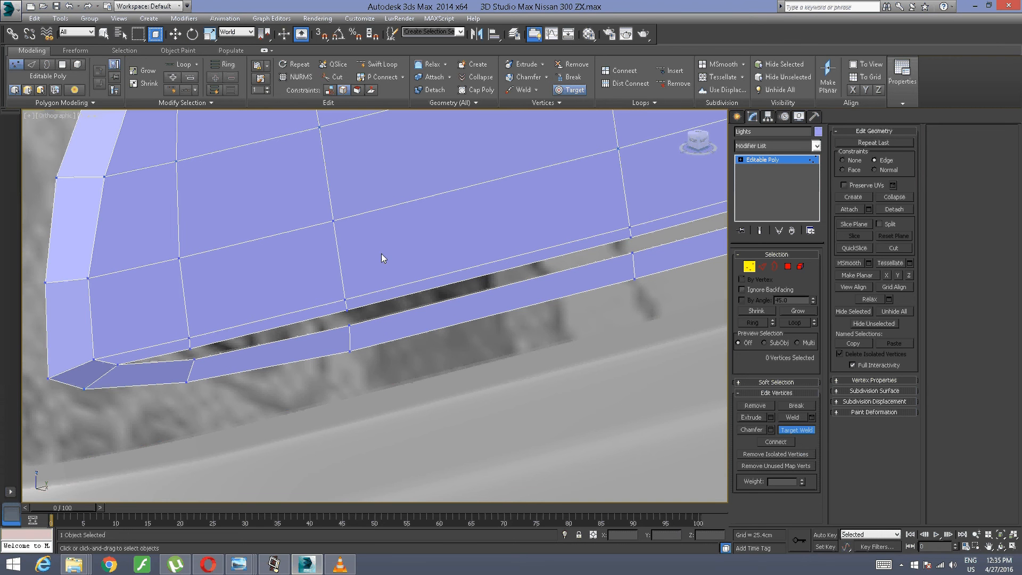
{"action": "left_click", "coordinate": [195, 359]}
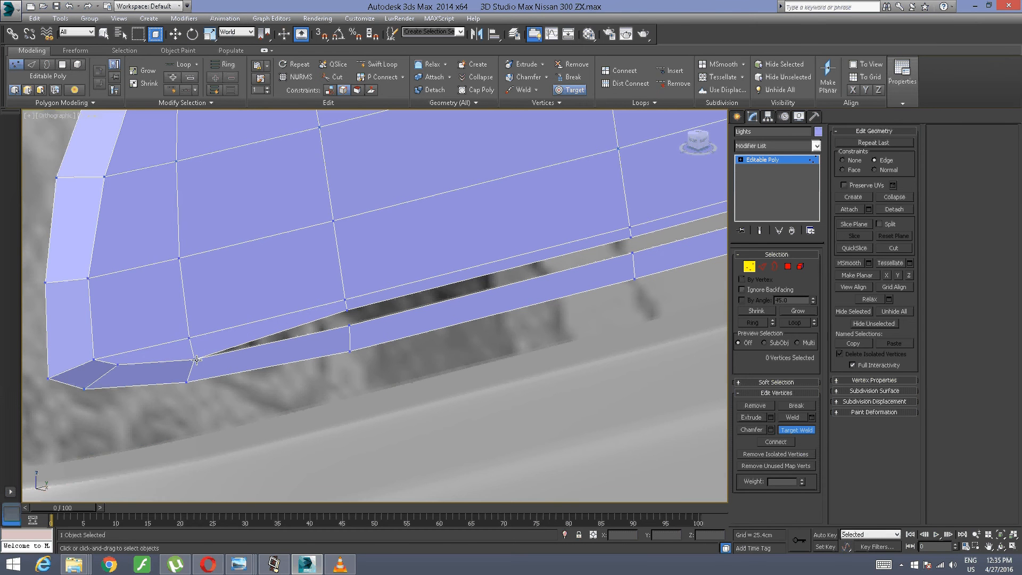
{"action": "middle_click_drag", "start_coordinate": [383, 294], "coordinate": [304, 291]}
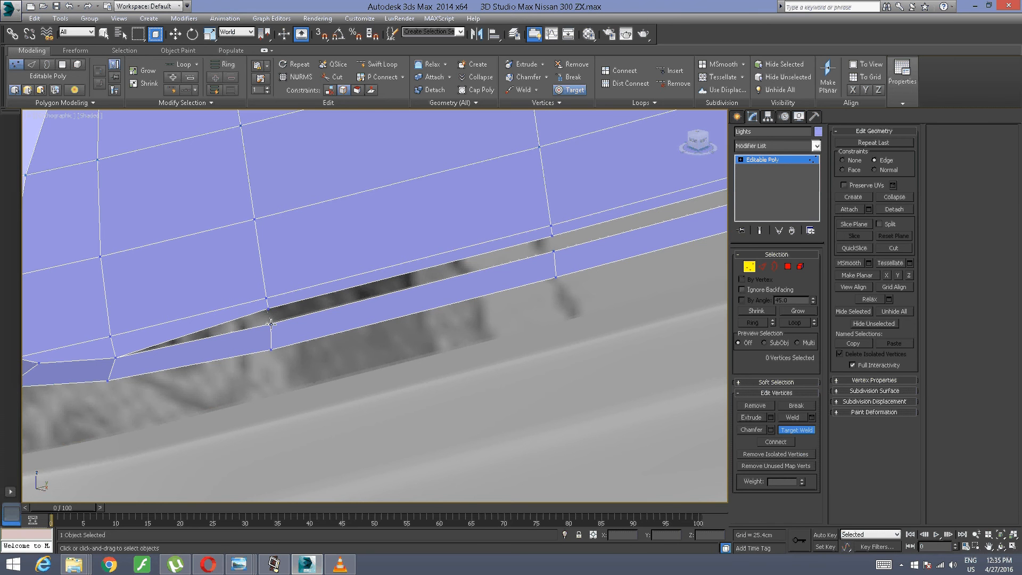
{"action": "left_click", "coordinate": [271, 324]}
{"action": "middle_click_drag", "start_coordinate": [469, 241], "coordinate": [76, 288]}
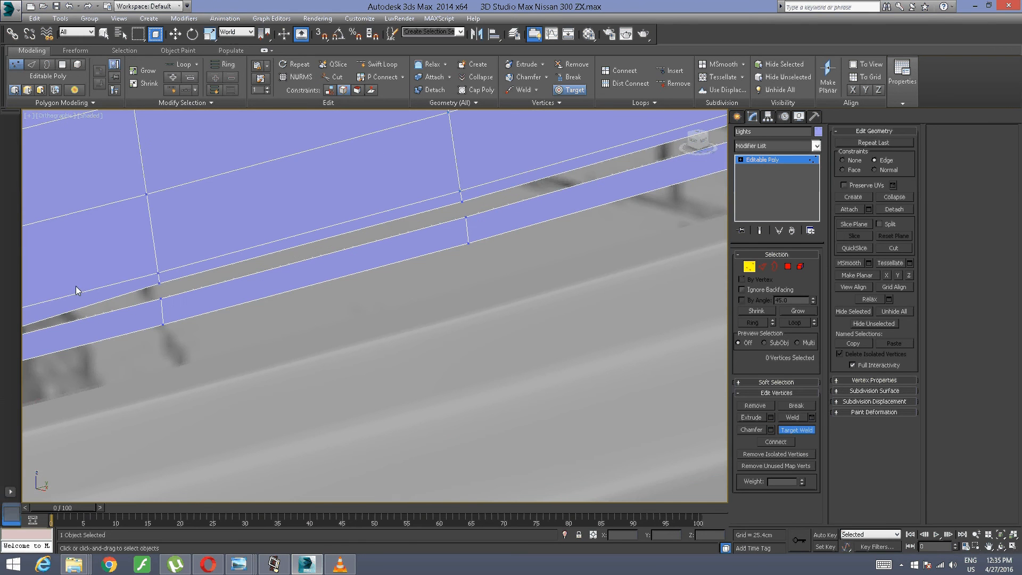
{"action": "left_click", "coordinate": [161, 298]}
{"action": "scroll", "coordinate": [454, 189], "scroll_direction": "up", "scroll_amount": 2}
Step: Target-weld the last two open lower-edge vertices to the bottom strip at the panel's straight end, and leave target welding
{"action": "middle_click_drag", "start_coordinate": [454, 189], "coordinate": [179, 226]}
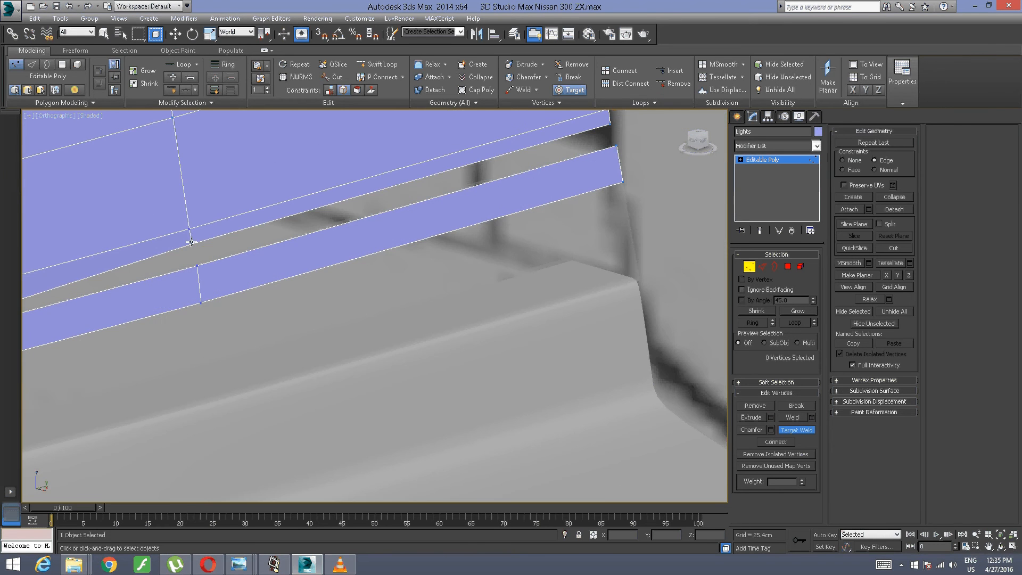
{"action": "left_click", "coordinate": [191, 242]}
{"action": "left_click", "coordinate": [195, 267]}
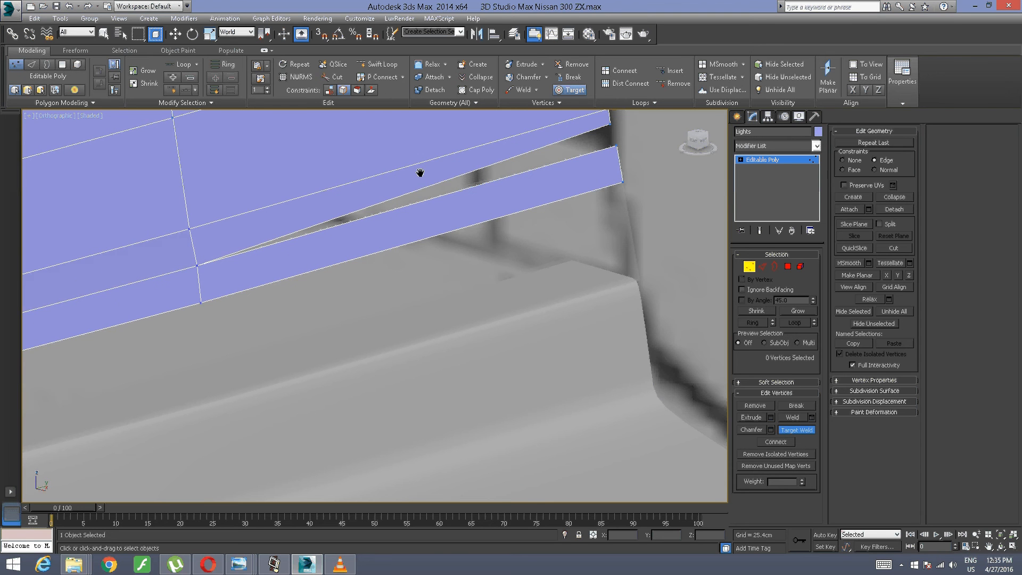
{"action": "middle_click_drag", "start_coordinate": [587, 119], "coordinate": [392, 142]}
{"action": "left_click", "coordinate": [413, 146]}
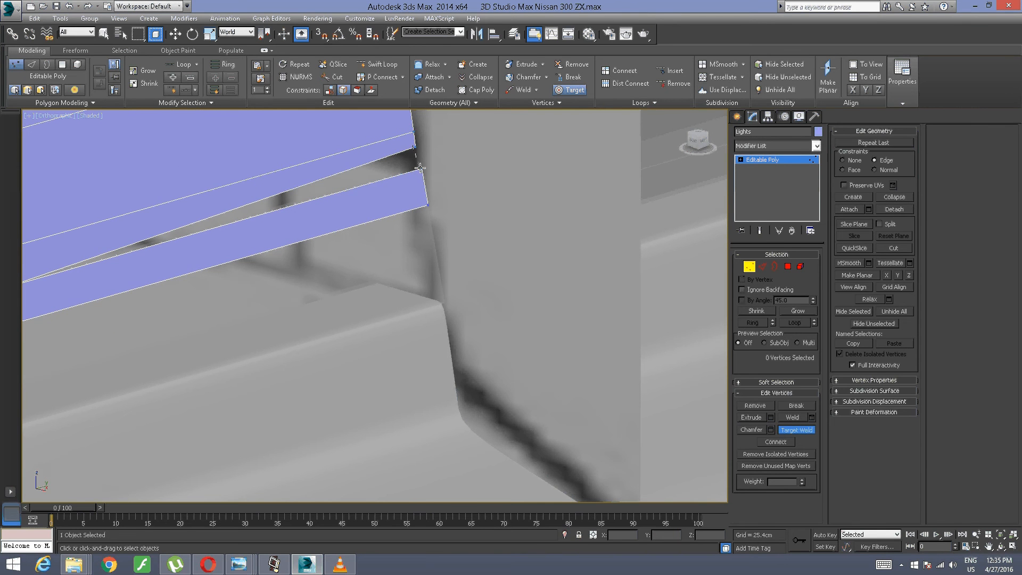
{"action": "left_click", "coordinate": [420, 168]}
{"action": "scroll", "coordinate": [415, 166], "scroll_direction": "down", "scroll_amount": 5}
{"action": "middle_click_drag", "start_coordinate": [408, 165], "coordinate": [477, 153]}
{"action": "middle_click_drag", "start_coordinate": [269, 237], "coordinate": [318, 240], "text": "alt"}
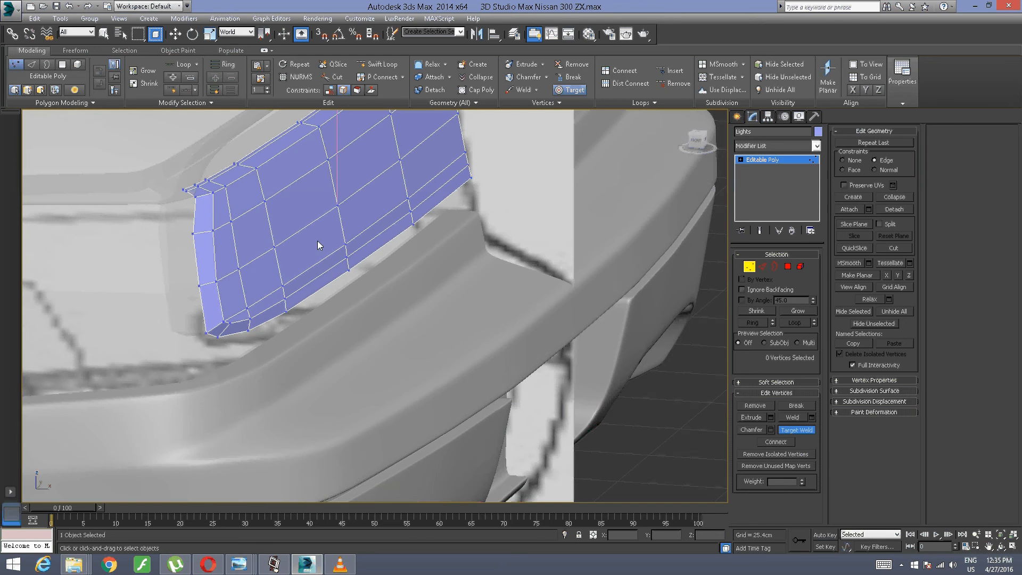
{"action": "right_click", "coordinate": [349, 227]}
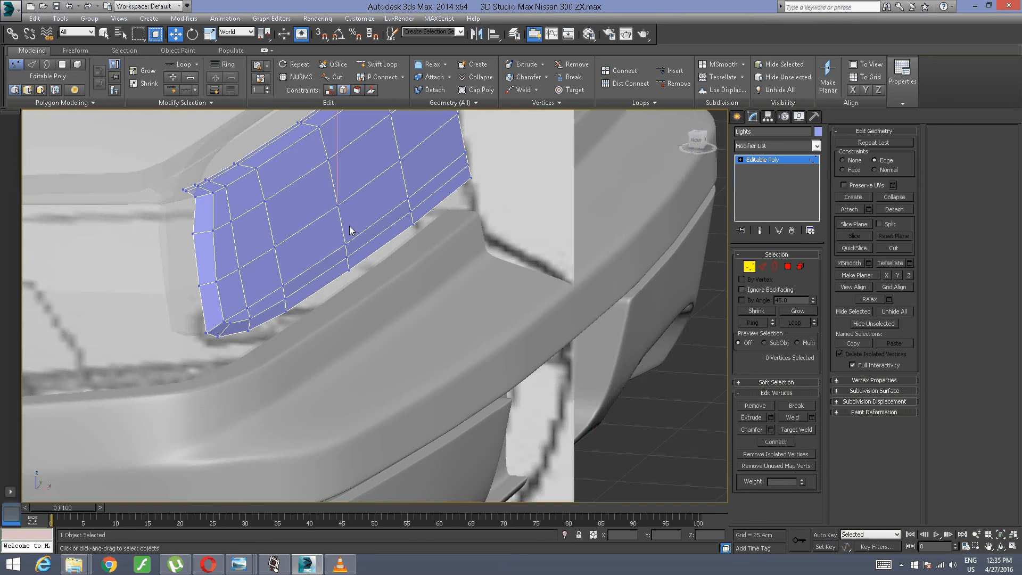
Step: Set the constraint to None and adjust the lower row's vertices near the panel's straight end along X in the front view
{"action": "left_click", "coordinate": [696, 141]}
{"action": "scroll", "coordinate": [279, 330], "scroll_direction": "down", "scroll_amount": 10}
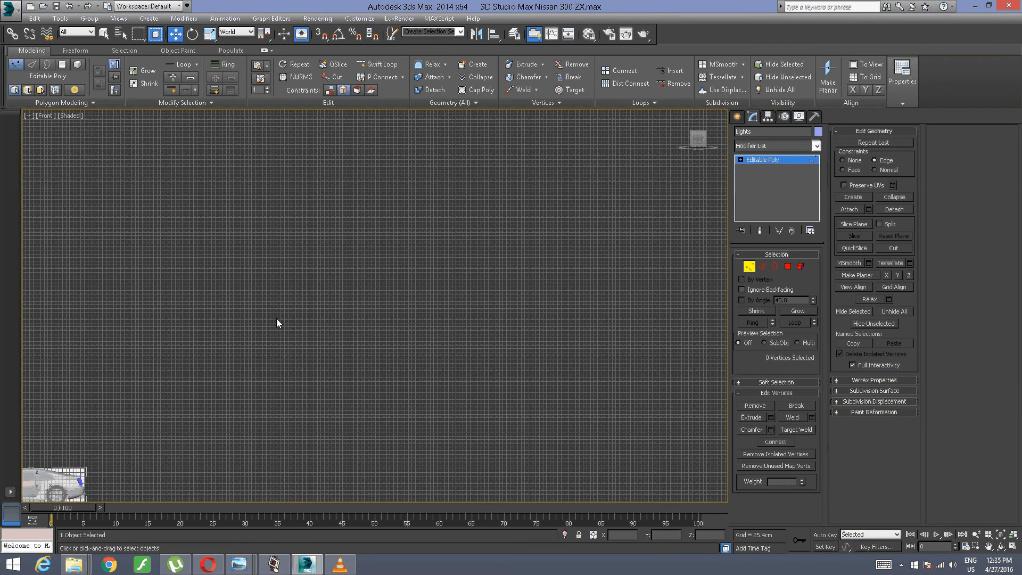
{"action": "middle_click_drag", "start_coordinate": [310, 291], "coordinate": [432, 187]}
{"action": "scroll", "coordinate": [298, 270], "scroll_direction": "up", "scroll_amount": 10}
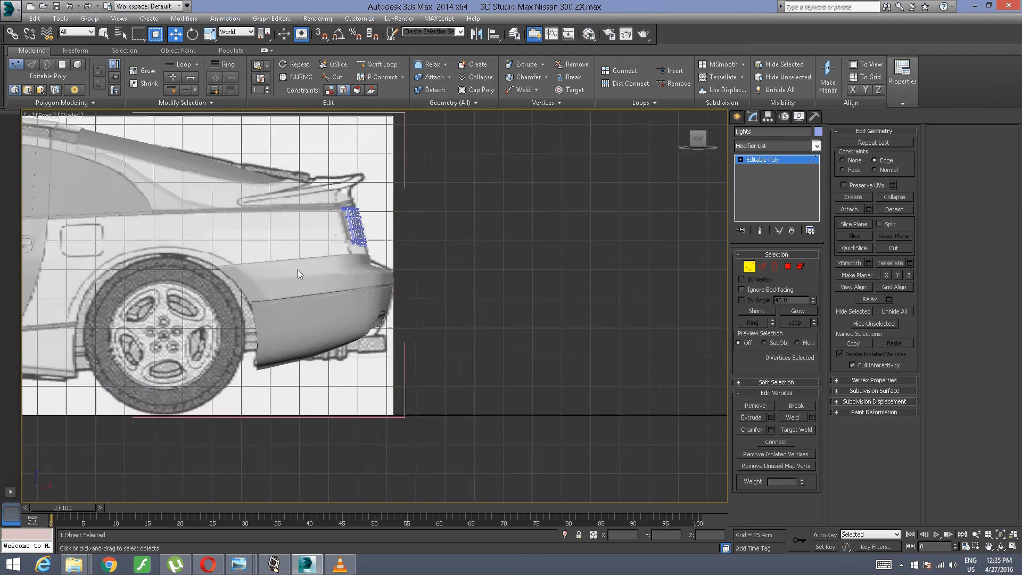
{"action": "scroll", "coordinate": [300, 272], "scroll_direction": "up", "scroll_amount": 9}
{"action": "mouse_move", "coordinate": [387, 217]}
{"action": "middle_mouse_down"}
{"action": "mouse_move", "coordinate": [299, 273]}
{"action": "mouse_move", "coordinate": [349, 210]}
{"action": "mouse_move", "coordinate": [374, 206]}
{"action": "middle_mouse_up"}
{"action": "scroll", "coordinate": [294, 279], "scroll_direction": "up", "scroll_amount": 4}
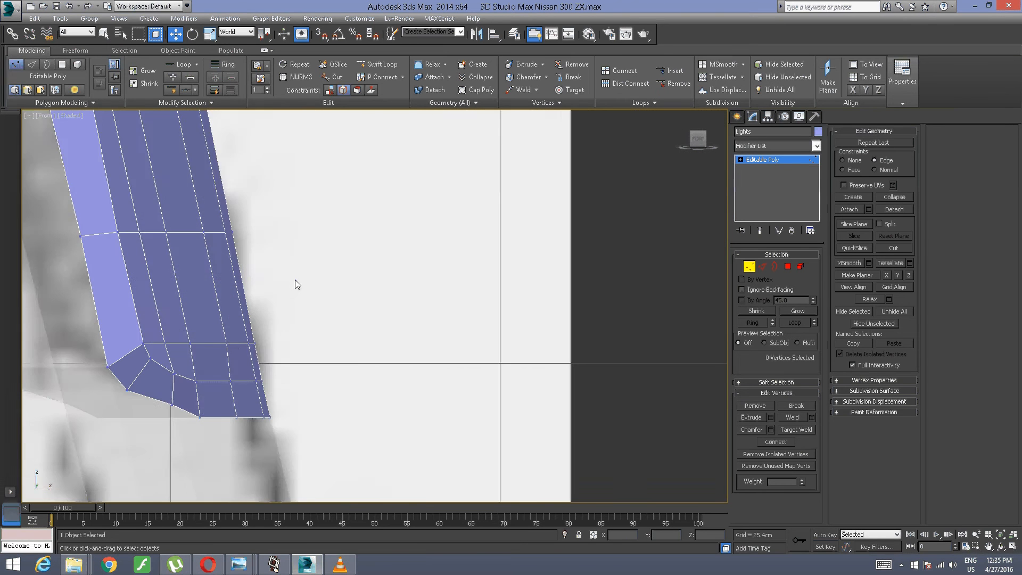
{"action": "middle_click_drag", "start_coordinate": [294, 278], "coordinate": [331, 199]}
{"action": "scroll", "coordinate": [331, 199], "scroll_direction": "up", "scroll_amount": 4}
{"action": "middle_click_drag", "start_coordinate": [266, 225], "coordinate": [349, 194]}
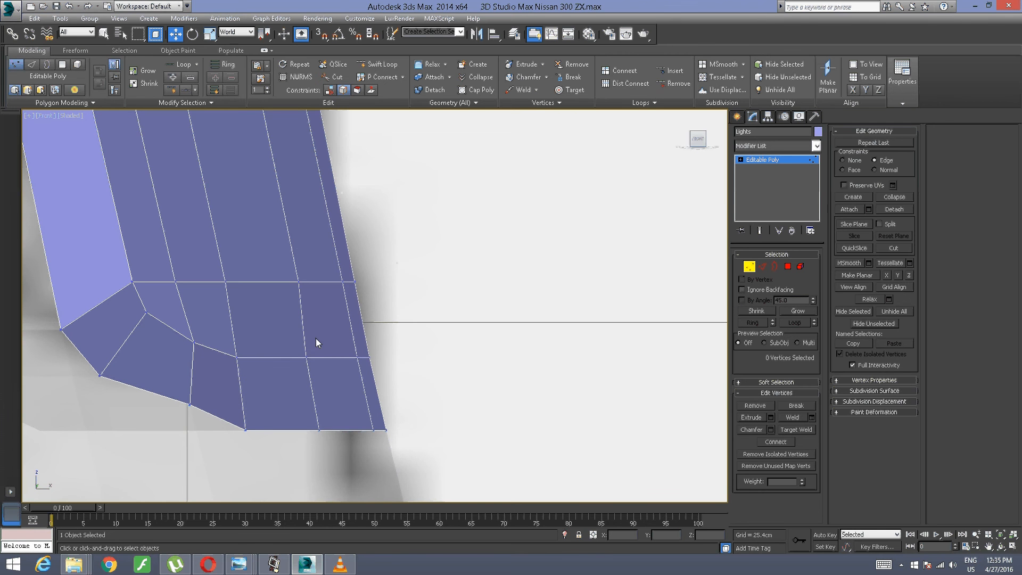
{"action": "left_click", "coordinate": [308, 356]}
{"action": "left_click_drag", "start_coordinate": [335, 359], "coordinate": [337, 358]}
{"action": "key", "text": "ctrl+z"}
{"action": "left_click", "coordinate": [330, 91]}
{"action": "left_click_drag", "start_coordinate": [449, 330], "coordinate": [327, 372]}
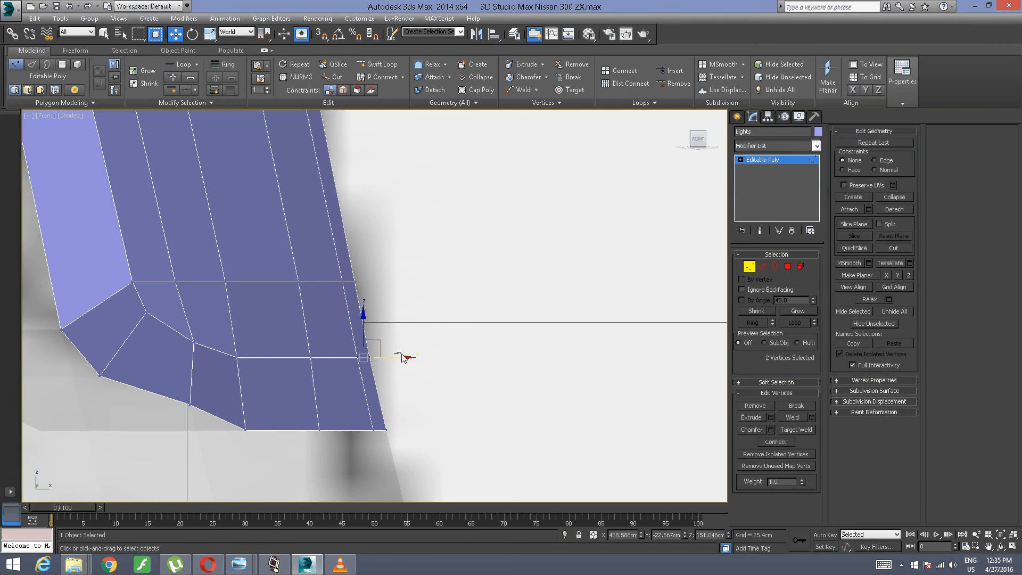
{"action": "left_click", "coordinate": [394, 344]}
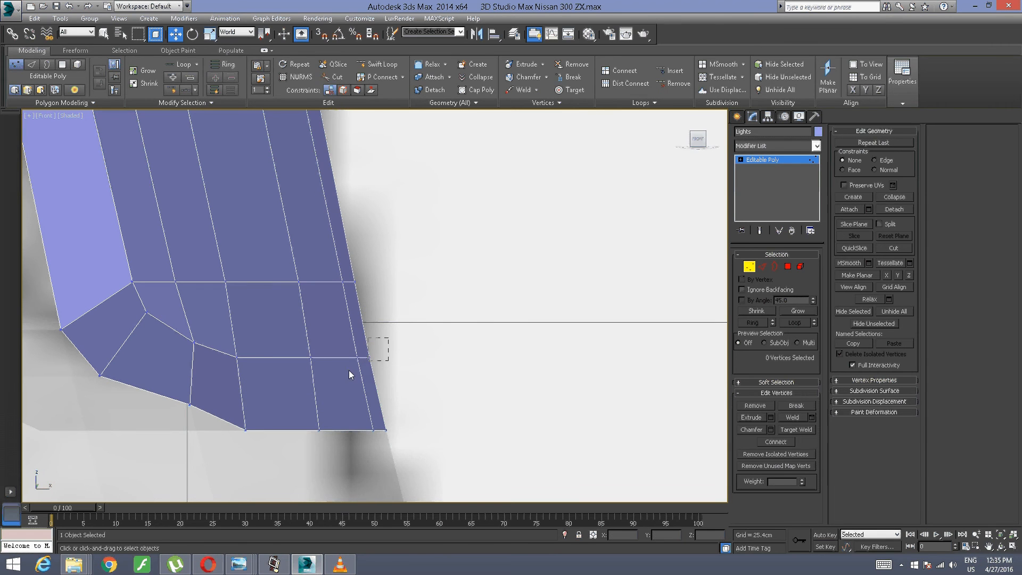
{"action": "left_click_drag", "start_coordinate": [349, 370], "coordinate": [399, 358]}
Step: Nudge the lower row's next vertex along X and move the one beside the rounded corner along X to about 431.80 cm
{"action": "left_click", "coordinate": [237, 357]}
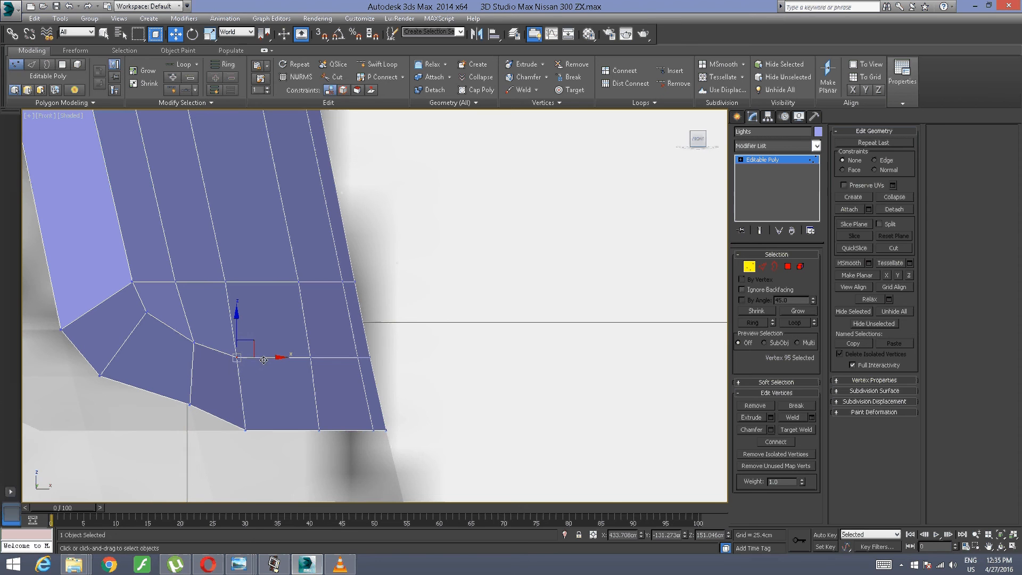
{"action": "left_click_drag", "start_coordinate": [264, 358], "coordinate": [262, 358]}
{"action": "left_click", "coordinate": [300, 344]}
{"action": "mouse_move", "coordinate": [211, 330]}
{"action": "left_mouse_down"}
{"action": "mouse_move", "coordinate": [194, 357]}
{"action": "mouse_move", "coordinate": [215, 343]}
{"action": "left_mouse_up"}
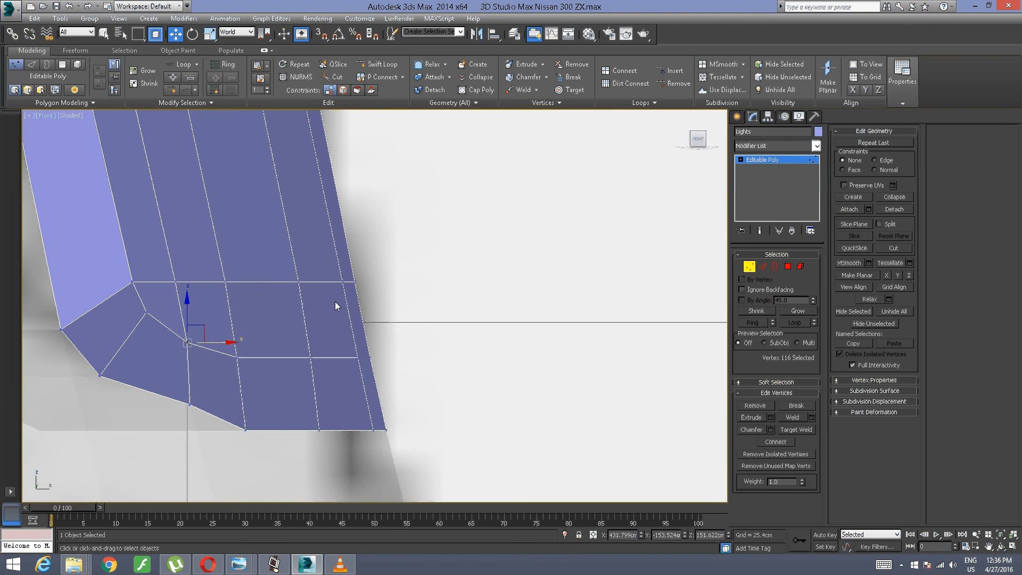
Step: Select the two inner vertices at the panel's rounded lower corner and move them along X to about 429.51 cm
{"action": "middle_click_drag", "start_coordinate": [388, 284], "coordinate": [245, 441], "text": "alt"}
{"action": "scroll", "coordinate": [342, 305], "scroll_direction": "down", "scroll_amount": 3}
{"action": "scroll", "coordinate": [335, 287], "scroll_direction": "down", "scroll_amount": 3}
{"action": "scroll", "coordinate": [349, 286], "scroll_direction": "up", "scroll_amount": 5}
{"action": "scroll", "coordinate": [88, 412], "scroll_direction": "up", "scroll_amount": 3}
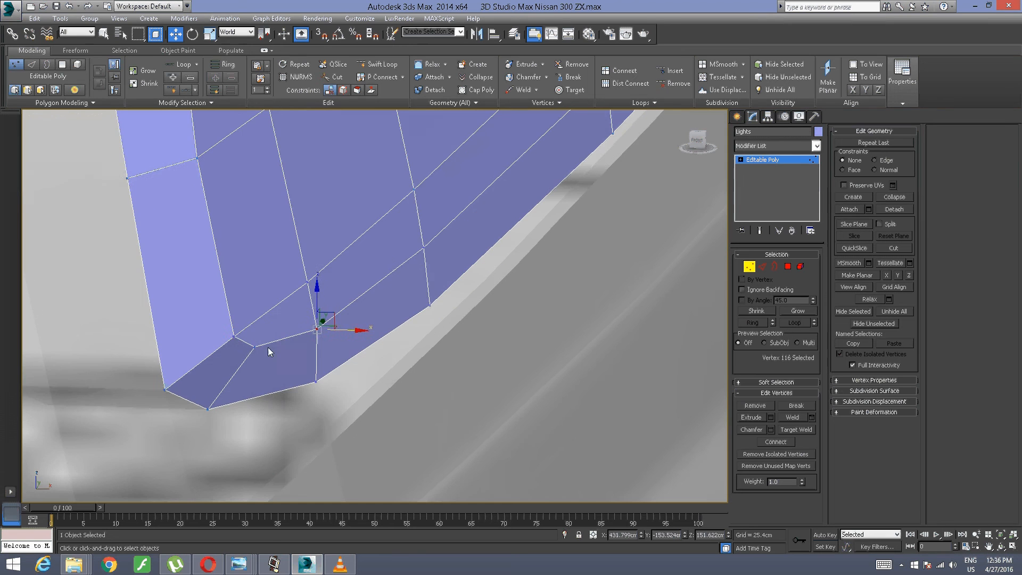
{"action": "left_click_drag", "start_coordinate": [267, 307], "coordinate": [203, 363]}
{"action": "middle_click_drag", "start_coordinate": [210, 356], "coordinate": [222, 358], "text": "alt"}
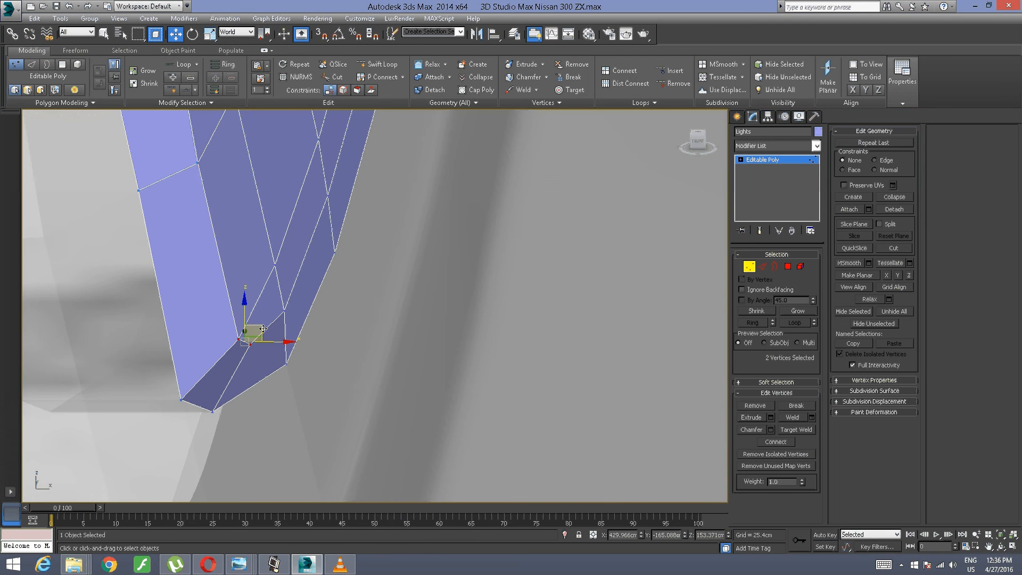
{"action": "left_click_drag", "start_coordinate": [271, 342], "coordinate": [261, 342]}
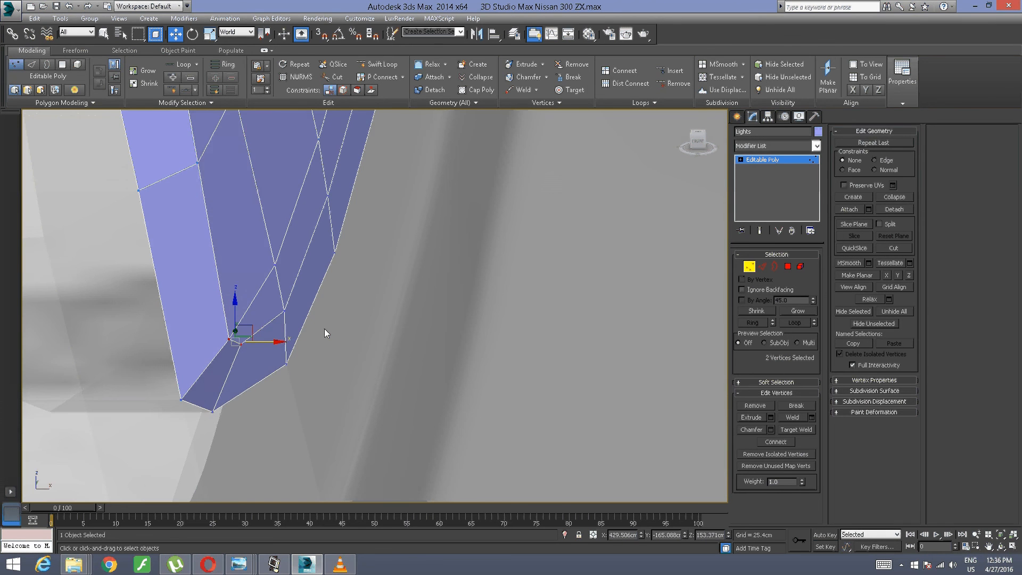
Step: Examine the panel's welded lower edge, rounded corner and upper edge from several angles
{"action": "middle_click_drag", "start_coordinate": [324, 328], "coordinate": [256, 305], "text": "alt"}
{"action": "scroll", "coordinate": [257, 306], "scroll_direction": "down", "scroll_amount": 5}
{"action": "middle_click_drag", "start_coordinate": [334, 252], "coordinate": [8, 303], "text": "alt"}
{"action": "key", "text": "alt"}
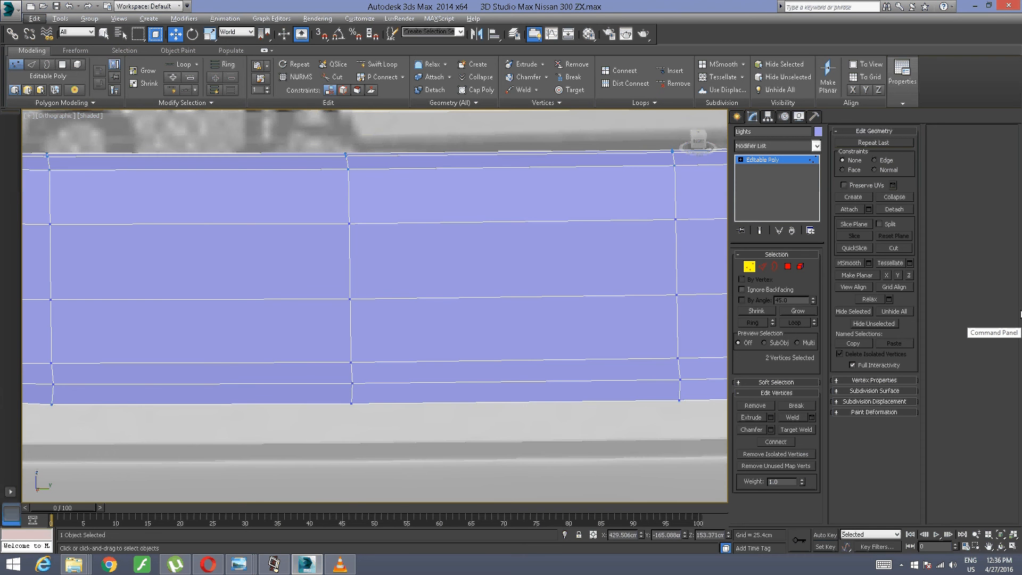
{"action": "scroll", "coordinate": [329, 410], "scroll_direction": "down", "scroll_amount": 5}
{"action": "mouse_move", "coordinate": [331, 406]}
{"action": "middle_mouse_down", "text": "alt"}
{"action": "mouse_move", "coordinate": [375, 407]}
{"action": "mouse_move", "coordinate": [423, 368]}
{"action": "mouse_move", "coordinate": [356, 381]}
{"action": "mouse_move", "coordinate": [331, 400]}
{"action": "middle_mouse_up", "text": "alt"}
{"action": "scroll", "coordinate": [355, 383], "scroll_direction": "up", "scroll_amount": 5}
{"action": "middle_click_drag", "start_coordinate": [356, 468], "coordinate": [362, 452], "text": "alt"}
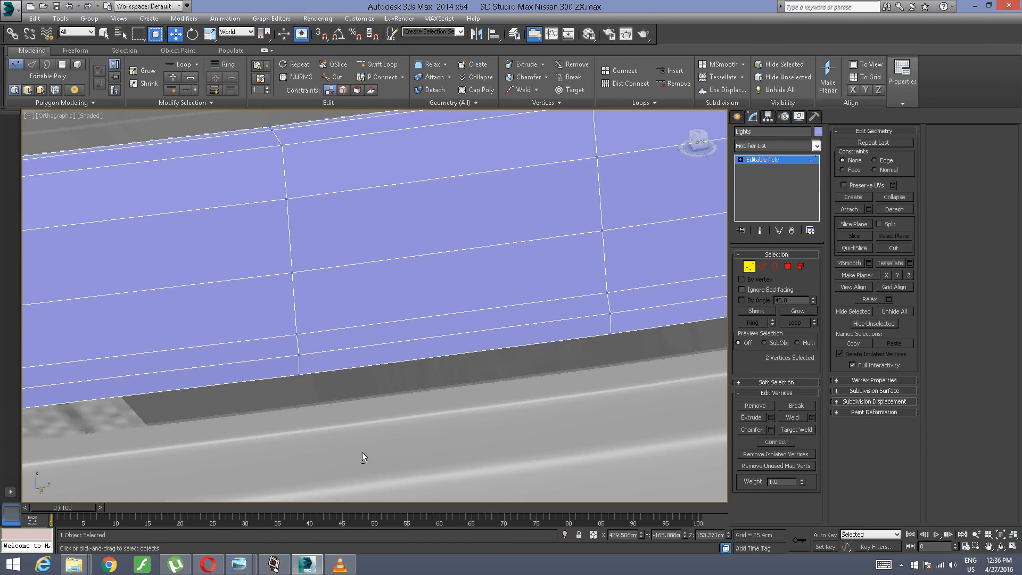
{"action": "scroll", "coordinate": [437, 350], "scroll_direction": "down", "scroll_amount": 3}
{"action": "middle_click_drag", "start_coordinate": [437, 349], "coordinate": [383, 266], "text": "alt"}
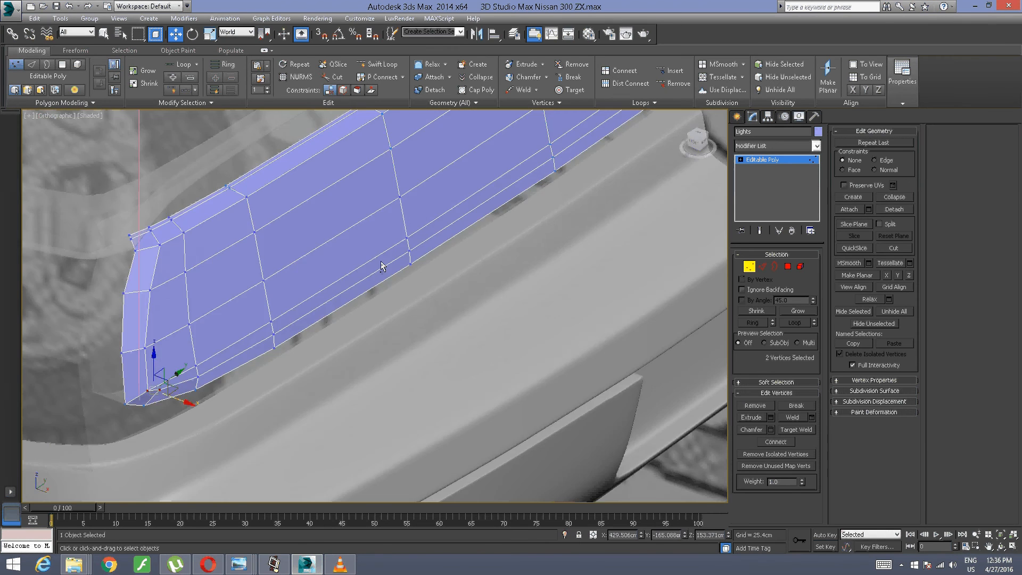
{"action": "scroll", "coordinate": [98, 378], "scroll_direction": "up", "scroll_amount": 3}
{"action": "middle_click_drag", "start_coordinate": [98, 378], "coordinate": [208, 351]}
{"action": "scroll", "coordinate": [362, 252], "scroll_direction": "down", "scroll_amount": 2}
{"action": "middle_click_drag", "start_coordinate": [363, 261], "coordinate": [333, 365], "text": "alt"}
{"action": "scroll", "coordinate": [340, 362], "scroll_direction": "up", "scroll_amount": 3}
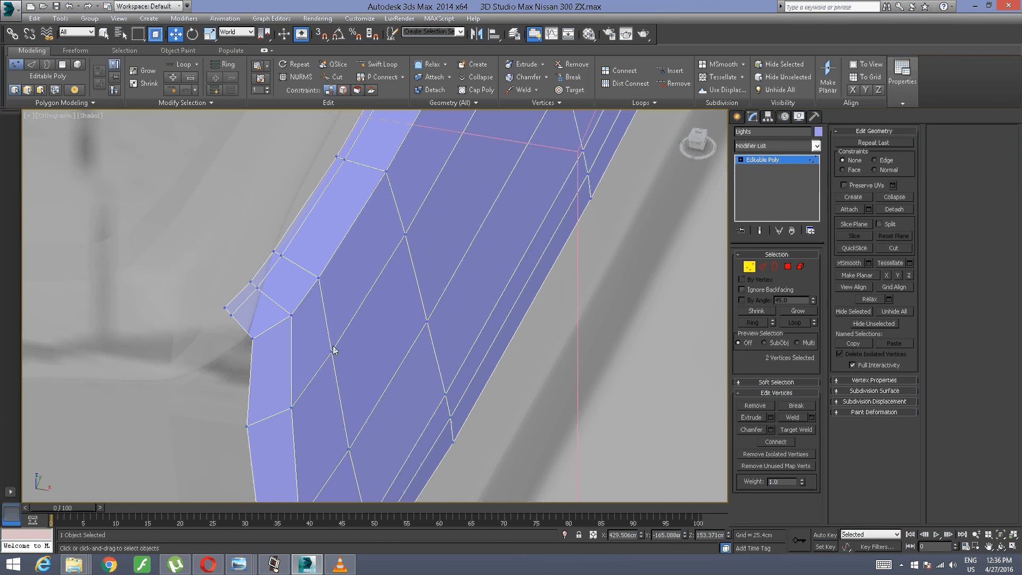
Step: Select the panel's open border at Border level and check the mesh for unwelded gaps
{"action": "left_click", "coordinate": [775, 267]}
{"action": "left_click", "coordinate": [250, 369]}
{"action": "middle_click_drag", "start_coordinate": [245, 381], "coordinate": [284, 298], "text": "alt"}
{"action": "scroll", "coordinate": [260, 345], "scroll_direction": "down", "scroll_amount": 4}
{"action": "middle_click_drag", "start_coordinate": [283, 298], "coordinate": [286, 355]}
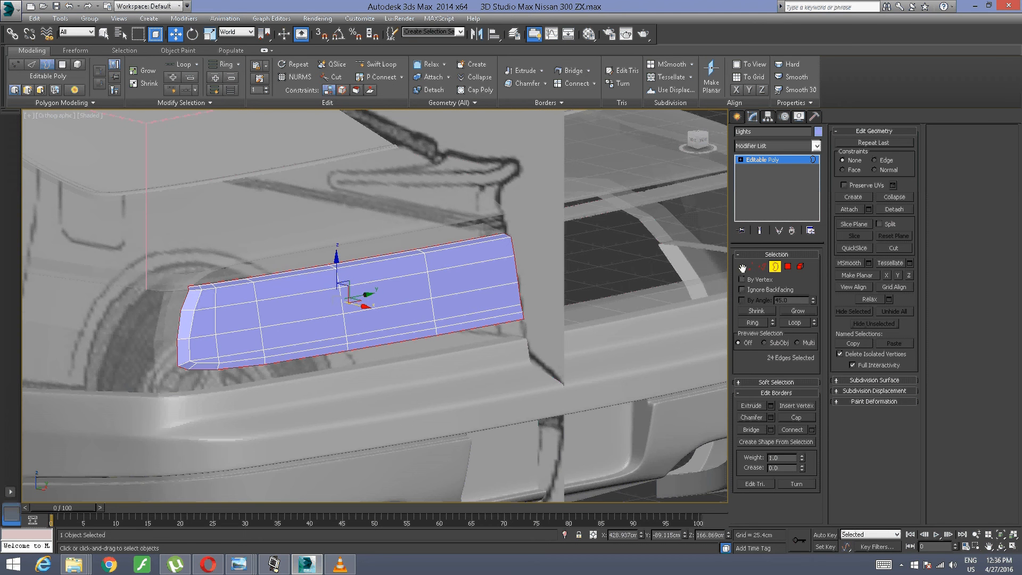
Step: Select all of the panel's vertices and weld them
{"action": "left_click", "coordinate": [747, 267]}
{"action": "left_click_drag", "start_coordinate": [542, 174], "coordinate": [157, 522]}
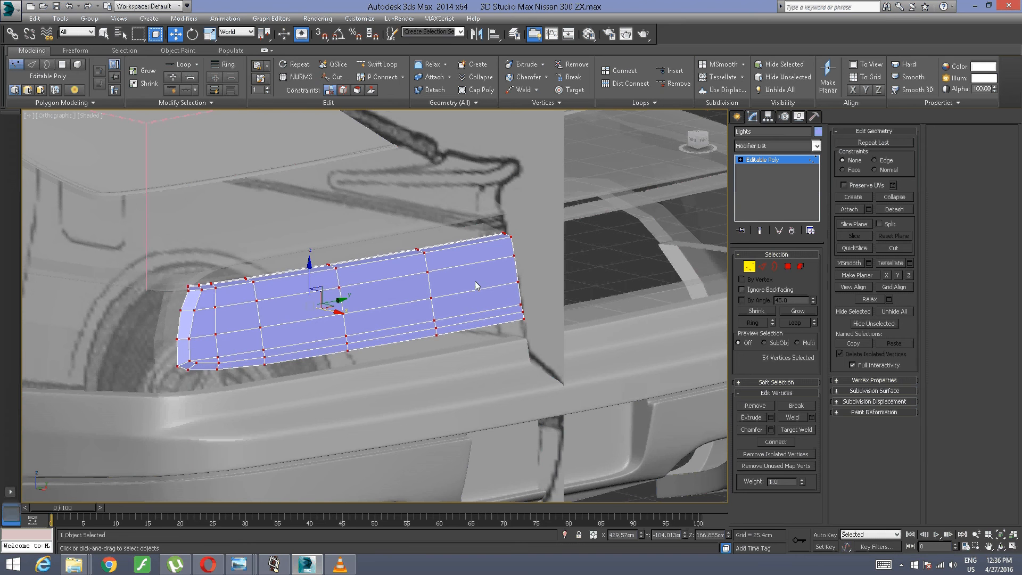
{"action": "left_click", "coordinate": [532, 89]}
{"action": "middle_click_drag", "start_coordinate": [135, 408], "coordinate": [181, 411], "text": "alt"}
{"action": "scroll", "coordinate": [224, 396], "scroll_direction": "up", "scroll_amount": 3}
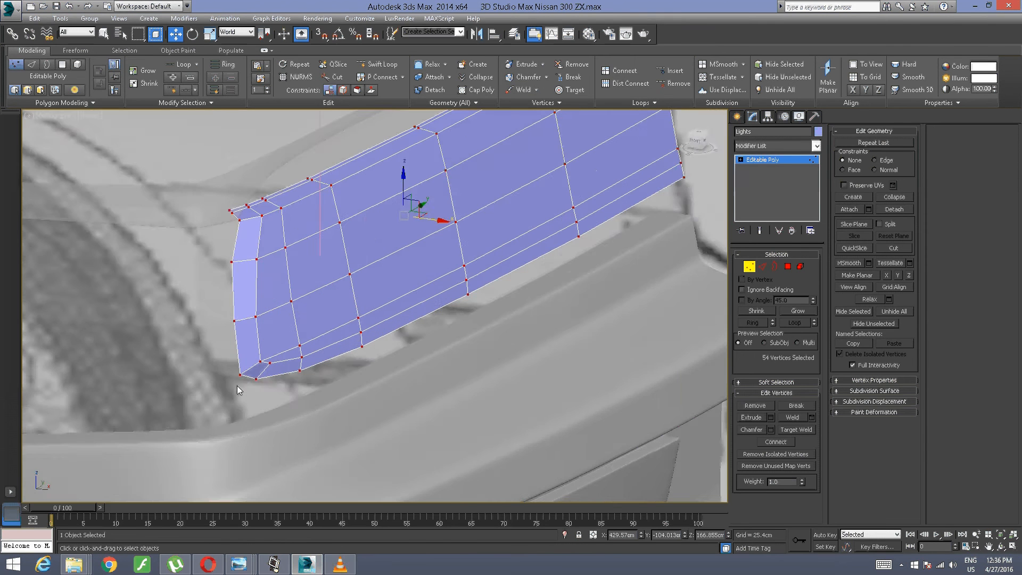
{"action": "scroll", "coordinate": [298, 370], "scroll_direction": "up", "scroll_amount": 1}
Step: Clear the vertex selection and select the panel's entire outer border at Border level
{"action": "left_click", "coordinate": [139, 395]}
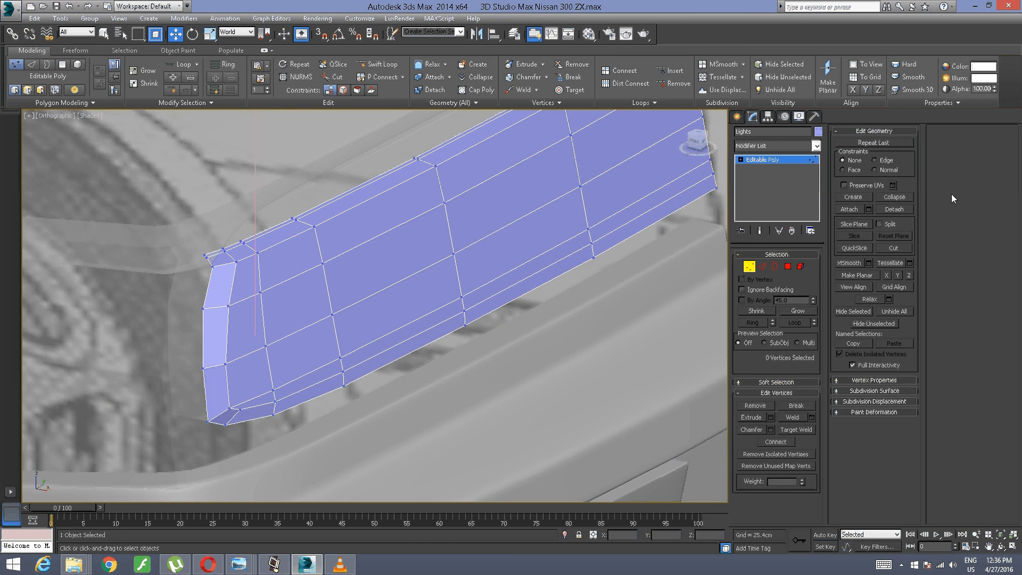
{"action": "left_click", "coordinate": [775, 266]}
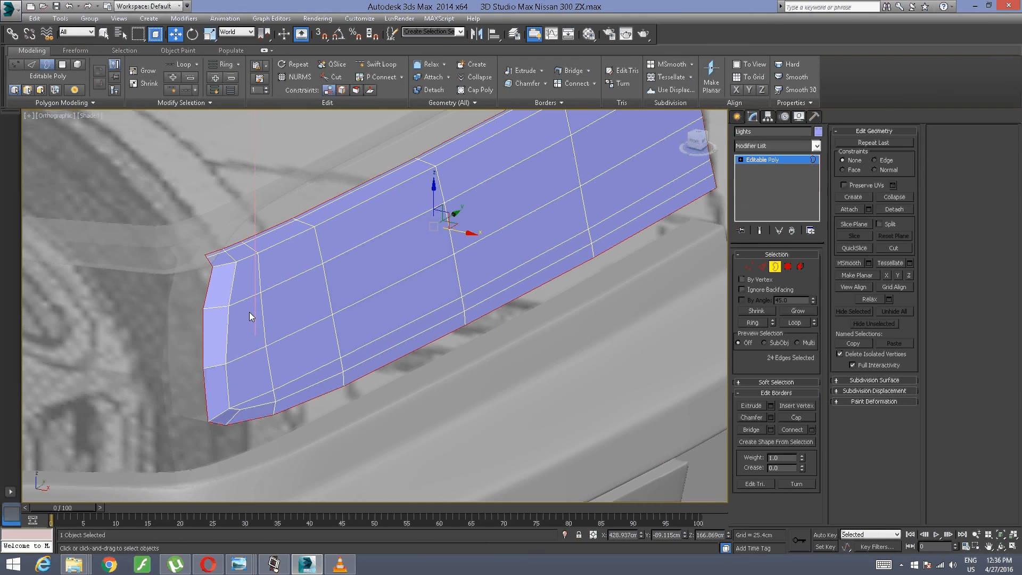
{"action": "middle_click_drag", "start_coordinate": [217, 306], "coordinate": [400, 238], "text": "alt"}
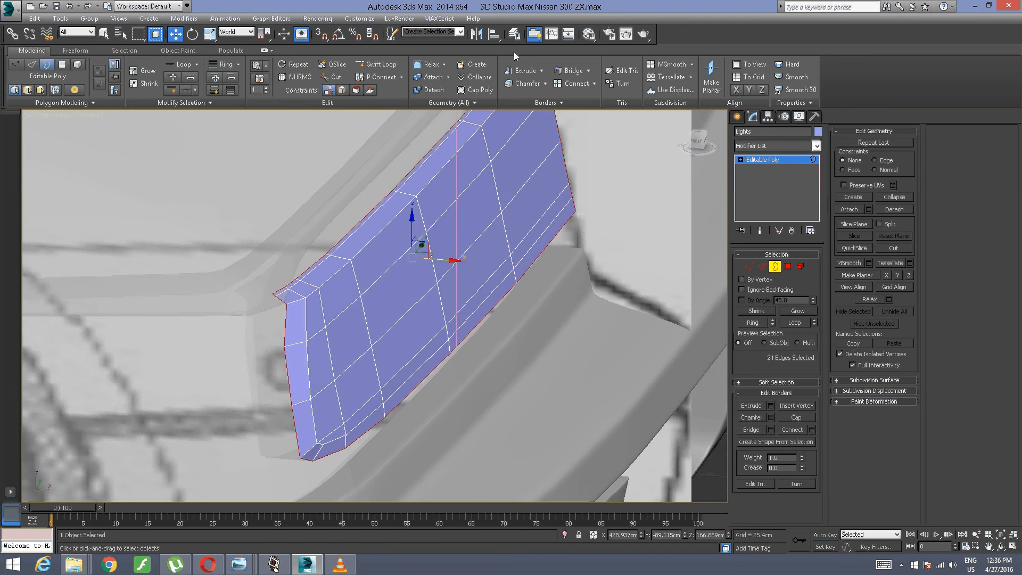
{"action": "left_click", "coordinate": [541, 70]}
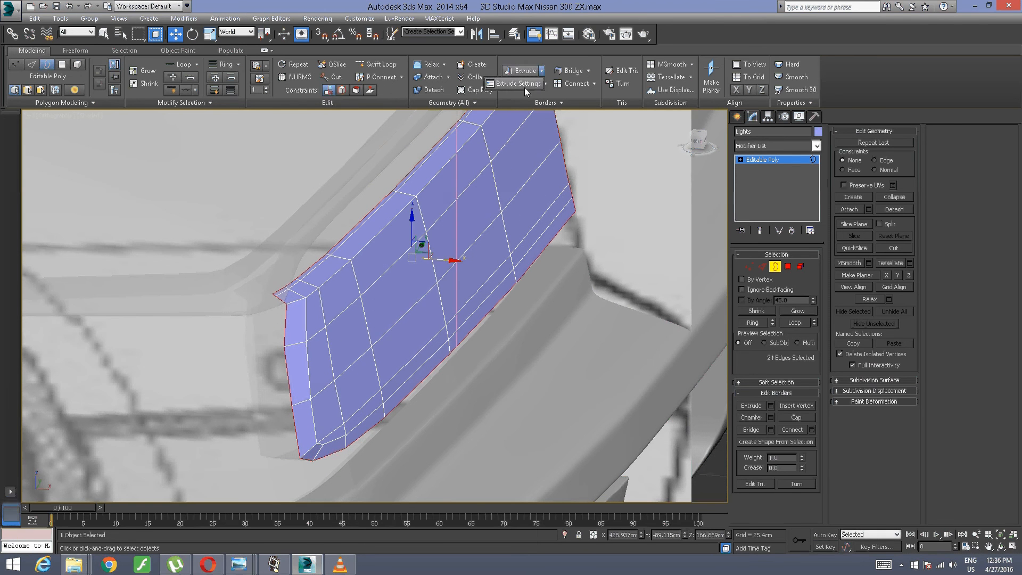
{"action": "left_click", "coordinate": [524, 88]}
{"action": "left_click", "coordinate": [380, 342]}
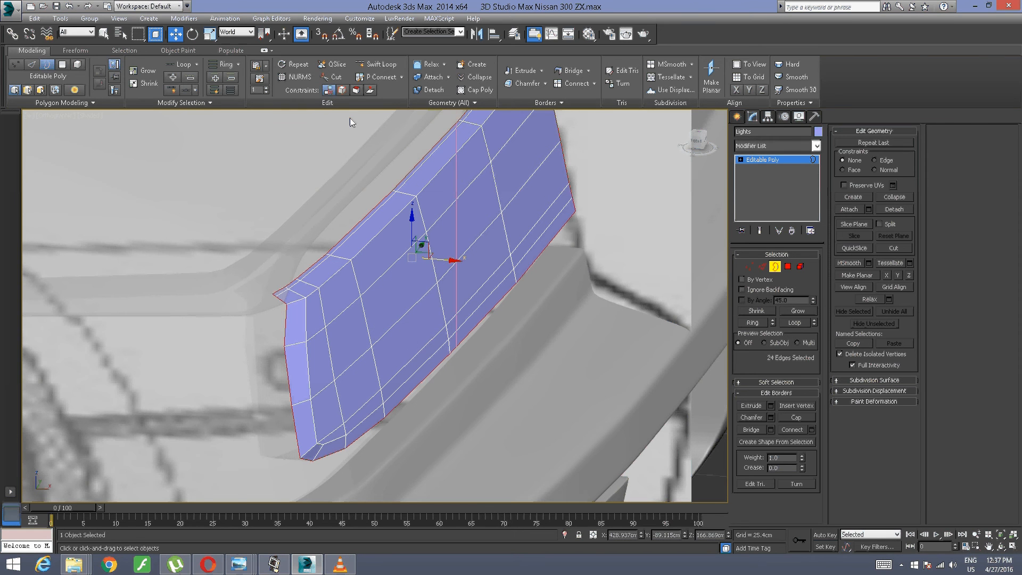
Step: Extend the selected outer border inward along X to about 422.93 cm, creating a side wall around the panel
{"action": "left_click_drag", "start_coordinate": [438, 257], "coordinate": [402, 247], "text": "shift"}
{"action": "middle_click_drag", "start_coordinate": [525, 252], "coordinate": [462, 273], "text": "alt"}
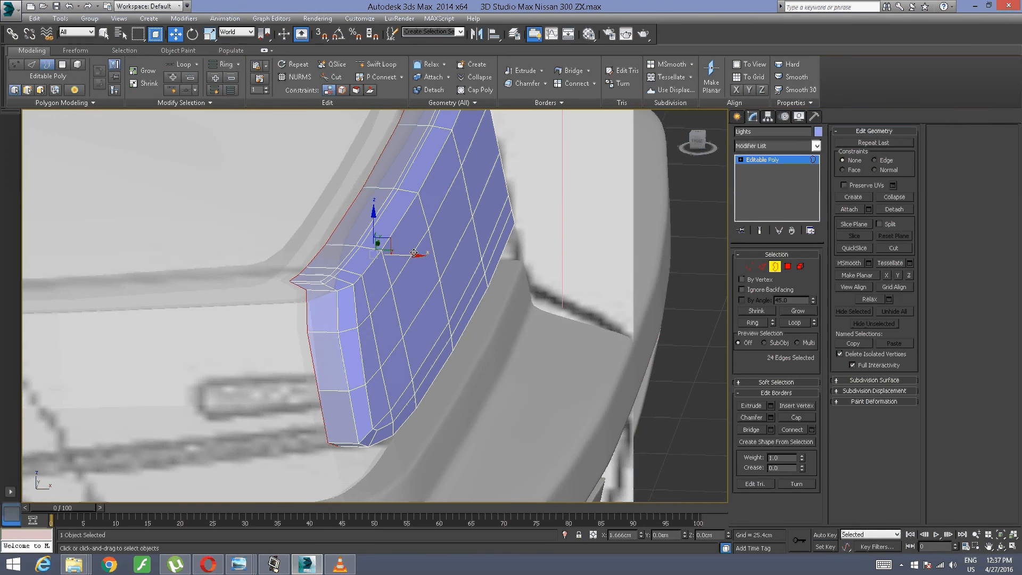
{"action": "middle_click_drag", "start_coordinate": [547, 232], "coordinate": [459, 235], "text": "alt"}
Step: Isolate the Lights panel so that only its mesh is displayed
{"action": "middle_click_drag", "start_coordinate": [523, 235], "coordinate": [663, 252], "text": "alt"}
{"action": "middle_click_drag", "start_coordinate": [622, 248], "coordinate": [430, 288]}
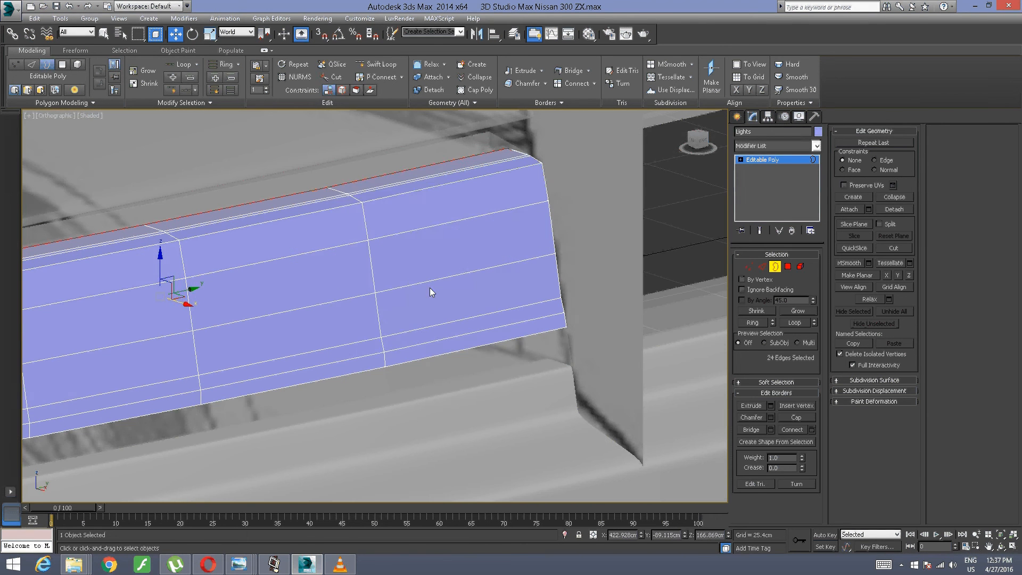
{"action": "right_click", "coordinate": [428, 286]}
{"action": "left_click", "coordinate": [454, 195]}
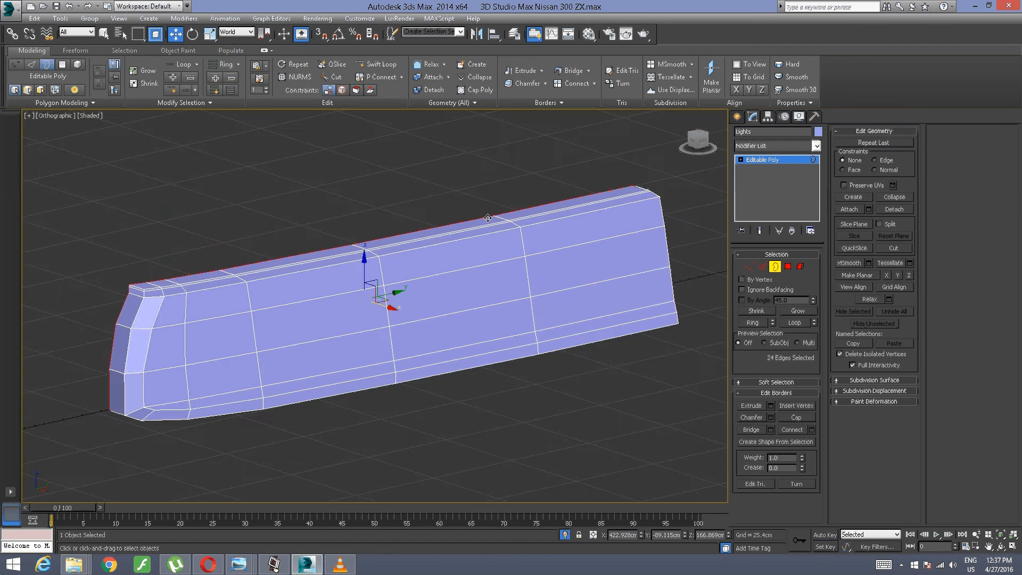
Step: Delete the six side-wall polygons that close the panel's straight end
{"action": "middle_click_drag", "start_coordinate": [454, 195], "coordinate": [416, 263], "text": "alt"}
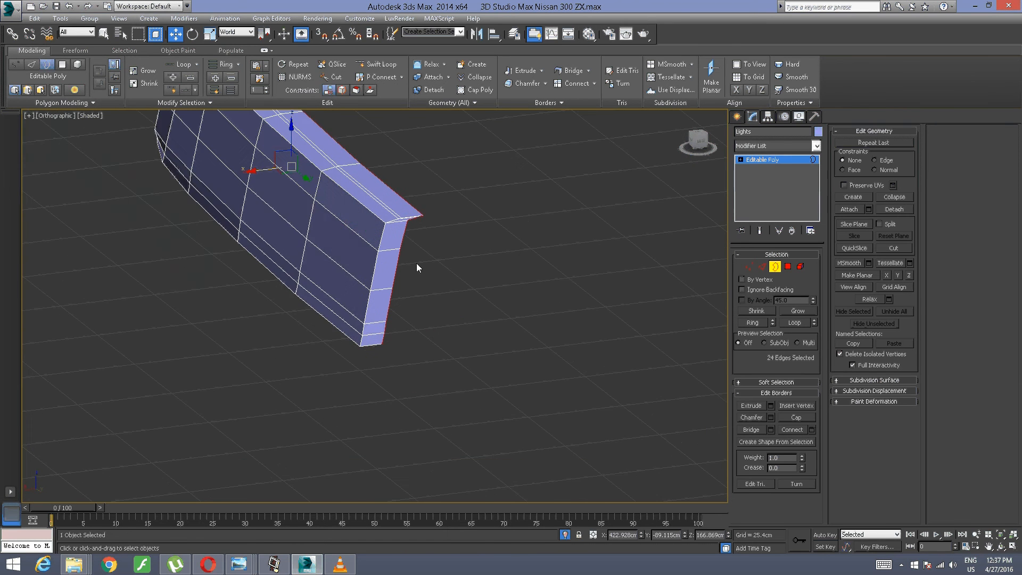
{"action": "scroll", "coordinate": [414, 263], "scroll_direction": "up", "scroll_amount": 5}
{"action": "left_click", "coordinate": [414, 262]}
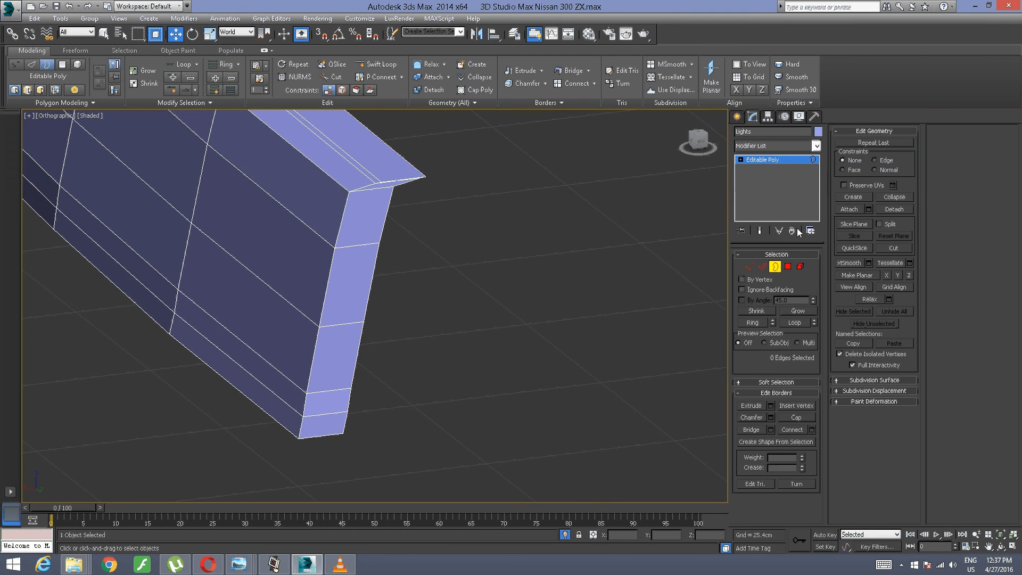
{"action": "left_click", "coordinate": [782, 254]}
{"action": "left_click", "coordinate": [741, 255]}
{"action": "left_click", "coordinate": [787, 266]}
{"action": "key", "text": "ctrl+a"}
{"action": "left_click", "coordinate": [319, 420]}
{"action": "left_click", "coordinate": [327, 400], "text": "ctrl"}
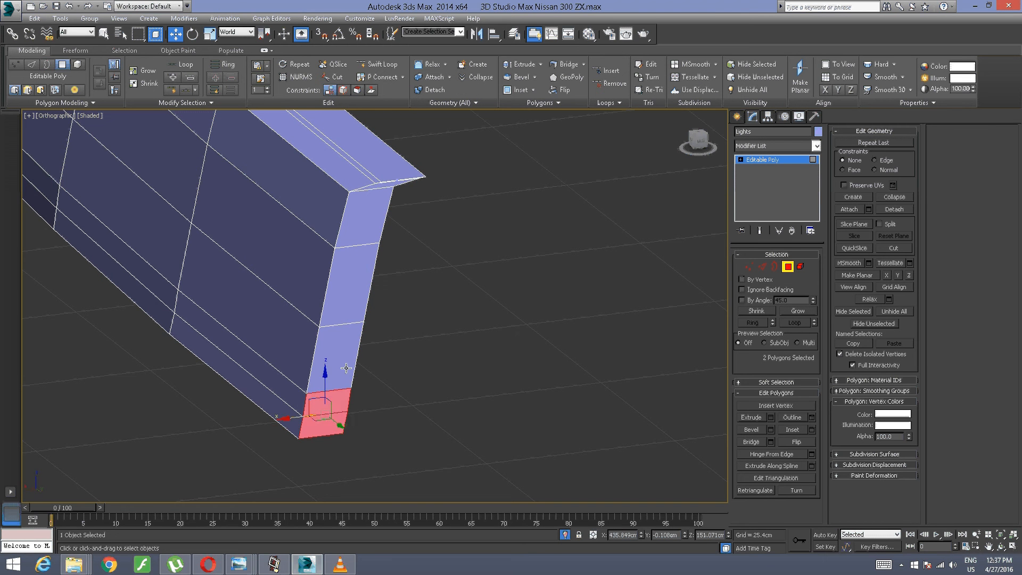
{"action": "left_click", "coordinate": [338, 356], "text": "ctrl"}
{"action": "left_click", "coordinate": [365, 291], "text": "ctrl"}
{"action": "left_click", "coordinate": [375, 222], "text": "ctrl"}
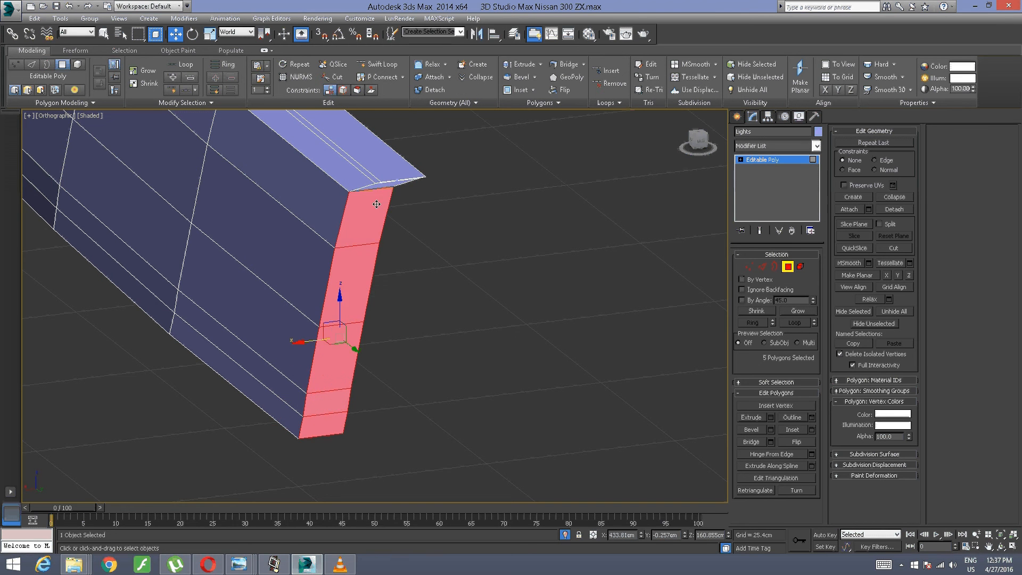
{"action": "left_click", "coordinate": [383, 186], "text": "ctrl"}
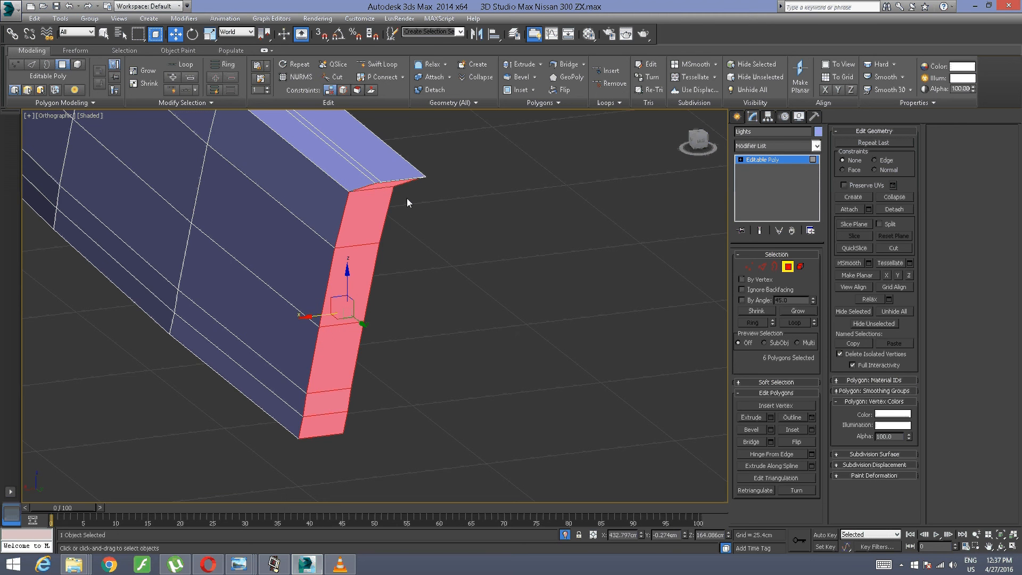
{"action": "key", "text": "Delete"}
Step: Delete the remaining thin wall polygon at the upper corner of the panel's straight end
{"action": "middle_click_drag", "start_coordinate": [319, 305], "coordinate": [276, 447]}
{"action": "scroll", "coordinate": [422, 292], "scroll_direction": "up", "scroll_amount": 6}
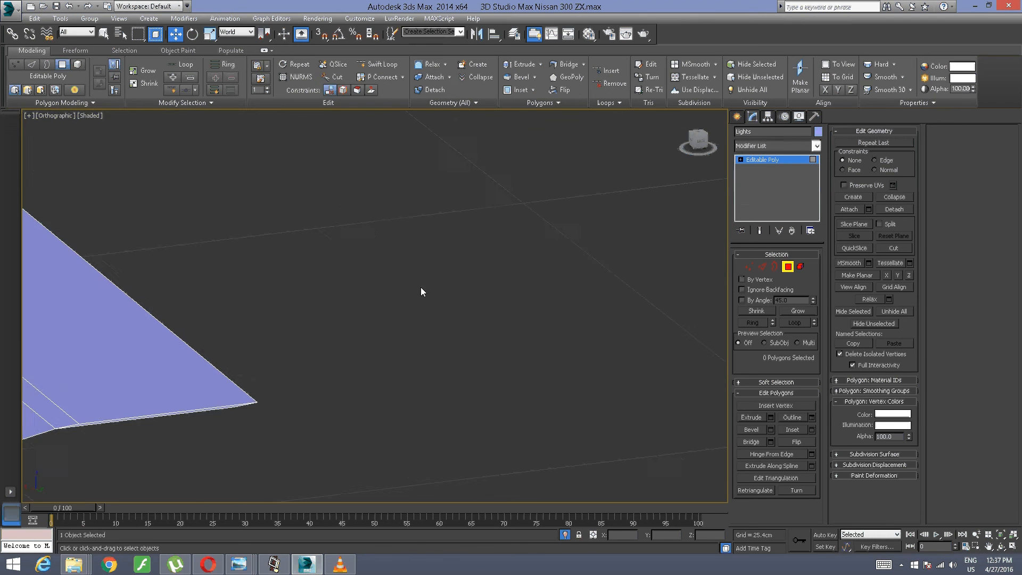
{"action": "middle_click_drag", "start_coordinate": [422, 292], "coordinate": [518, 196]}
{"action": "middle_click_drag", "start_coordinate": [187, 343], "coordinate": [343, 291]}
{"action": "scroll", "coordinate": [344, 291], "scroll_direction": "up", "scroll_amount": 3}
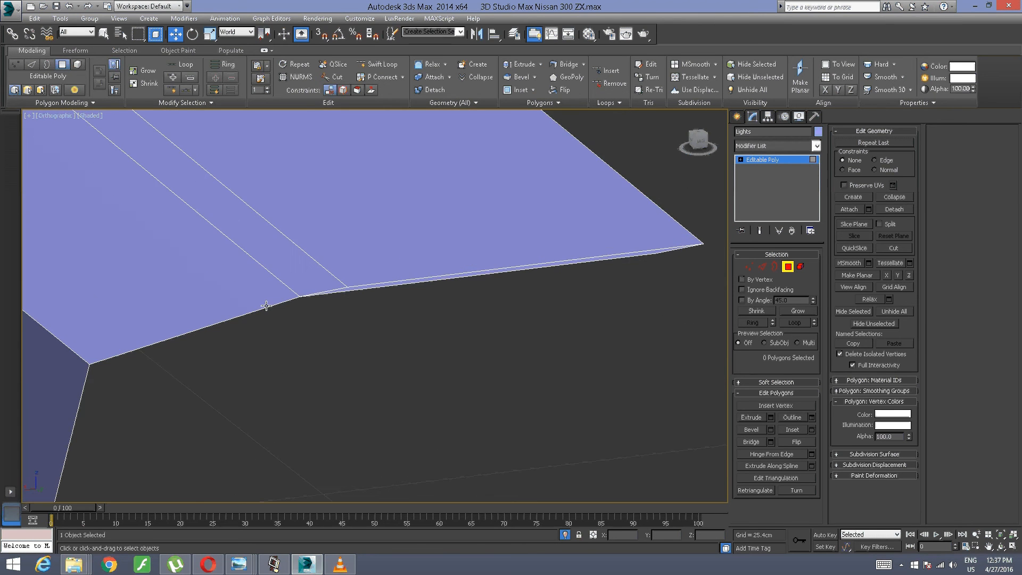
{"action": "left_click", "coordinate": [356, 289]}
{"action": "key", "text": "Delete"}
{"action": "scroll", "coordinate": [396, 302], "scroll_direction": "down", "scroll_amount": 10}
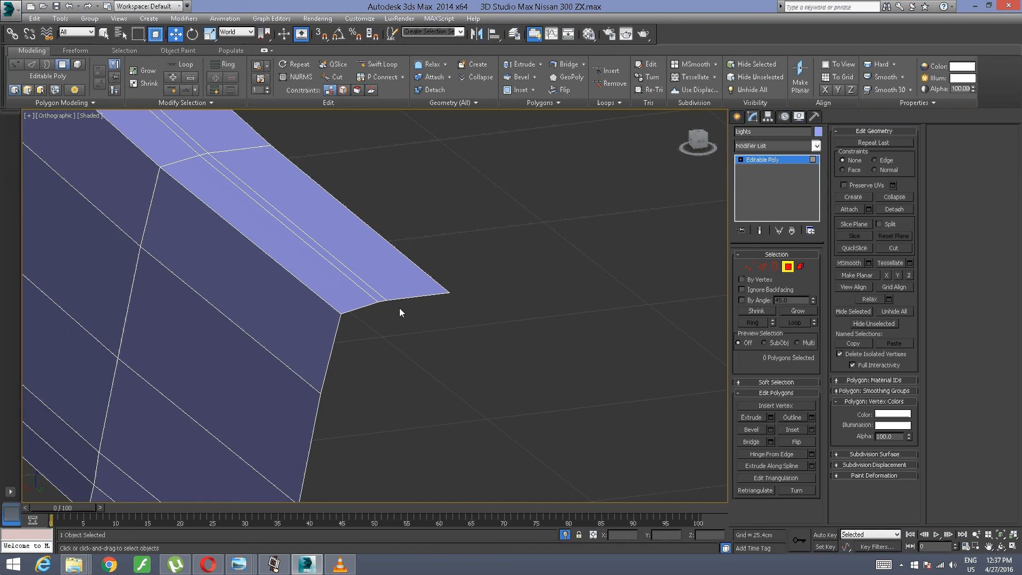
Step: Select all the vertices along the panel's straight end and scale them along Y into a flat line
{"action": "middle_click_drag", "start_coordinate": [407, 321], "coordinate": [1, 171], "text": "alt"}
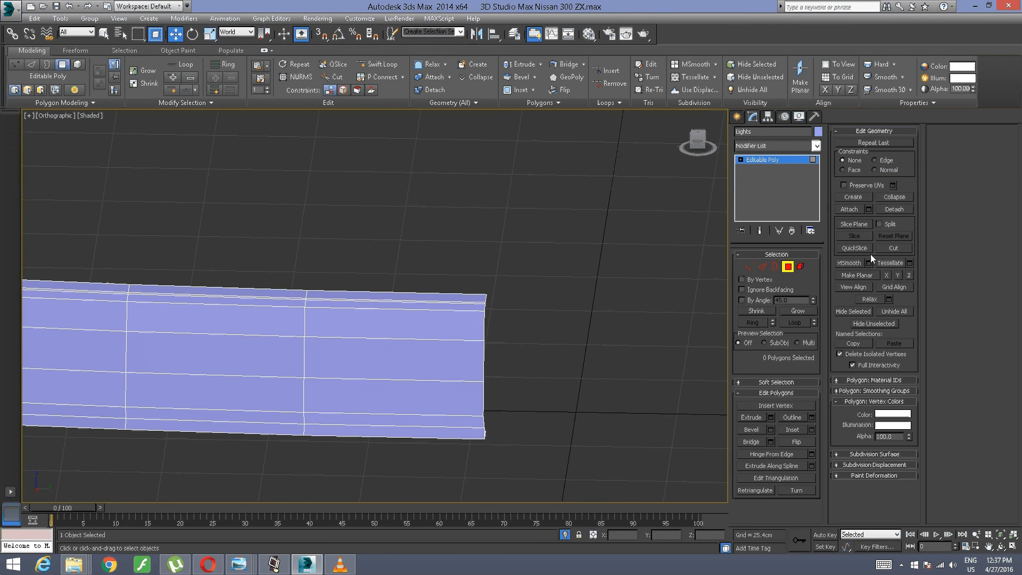
{"action": "left_click", "coordinate": [774, 266]}
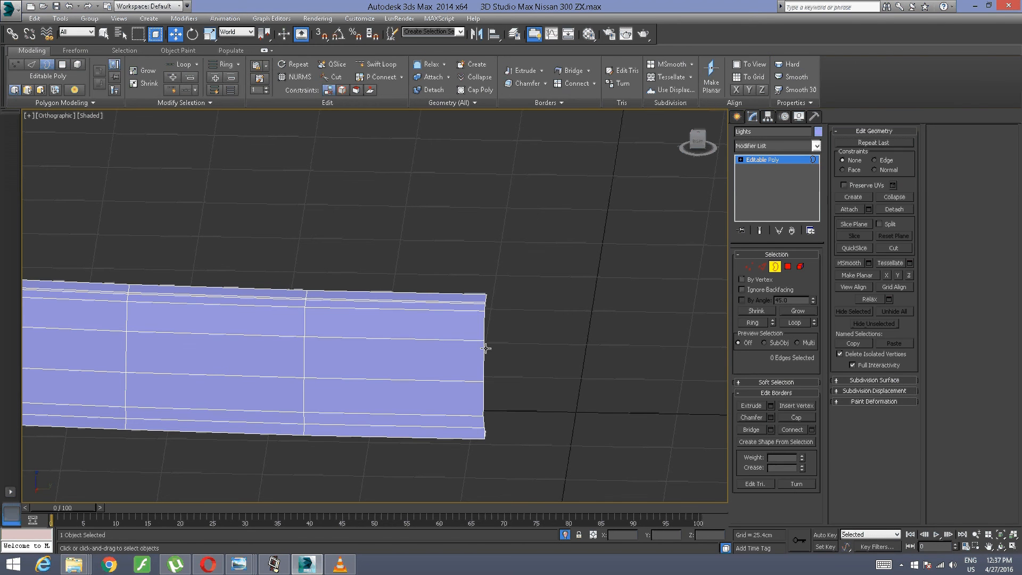
{"action": "left_click", "coordinate": [761, 267]}
{"action": "left_click", "coordinate": [748, 269]}
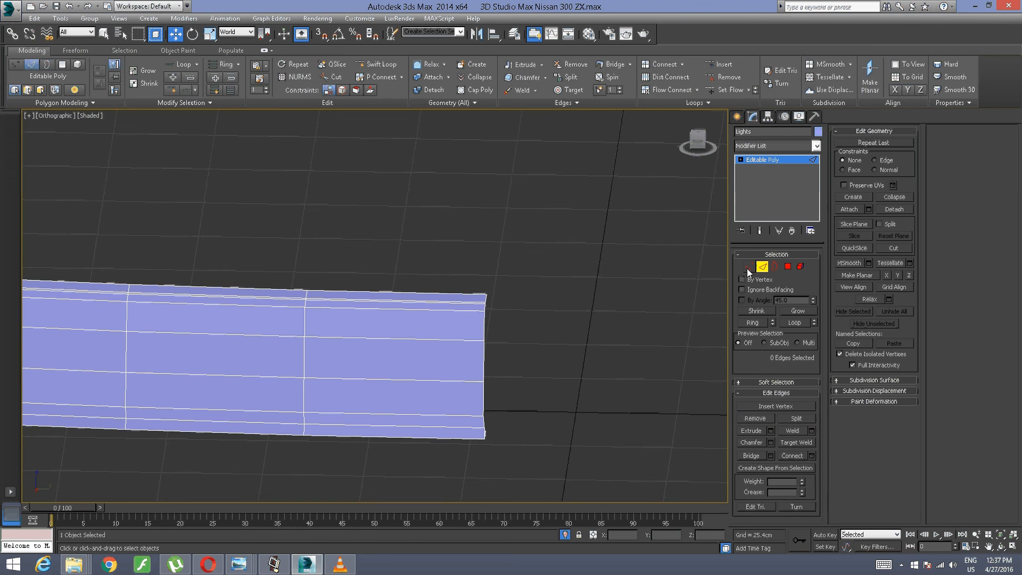
{"action": "middle_click_drag", "start_coordinate": [381, 380], "coordinate": [398, 379], "text": "alt"}
{"action": "middle_click_drag", "start_coordinate": [602, 308], "coordinate": [436, 314]}
{"action": "left_click_drag", "start_coordinate": [547, 197], "coordinate": [312, 532]}
{"action": "scroll", "coordinate": [542, 345], "scroll_direction": "up", "scroll_amount": 4}
{"action": "middle_click_drag", "start_coordinate": [577, 348], "coordinate": [395, 378], "text": "alt"}
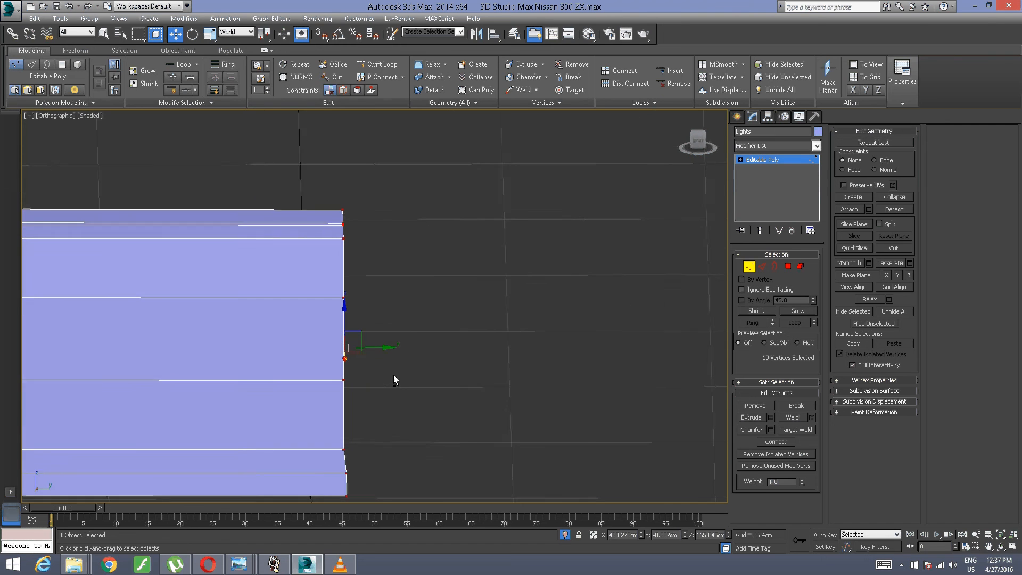
{"action": "left_click", "coordinate": [210, 34]}
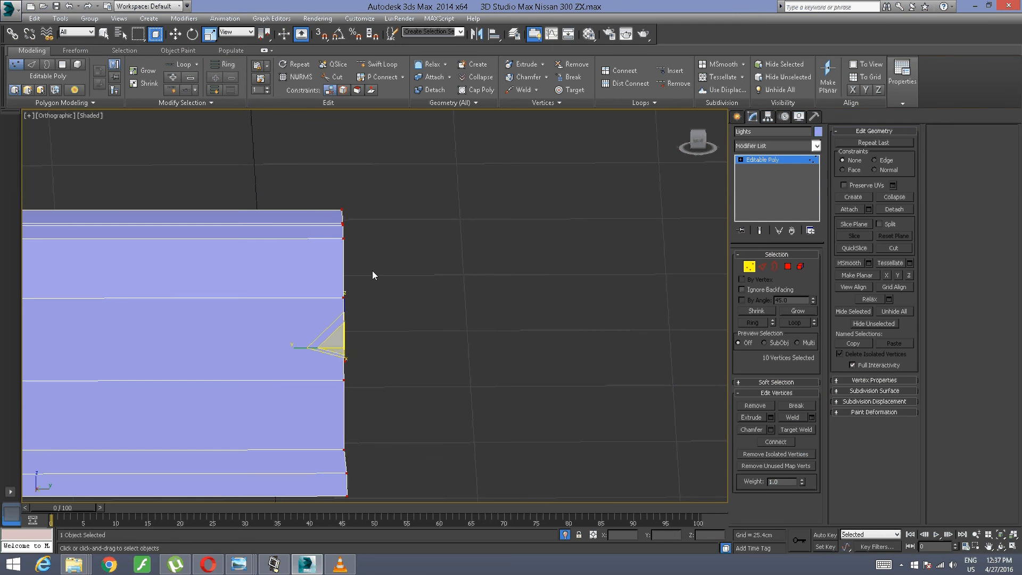
{"action": "left_click_drag", "start_coordinate": [298, 351], "coordinate": [208, 196]}
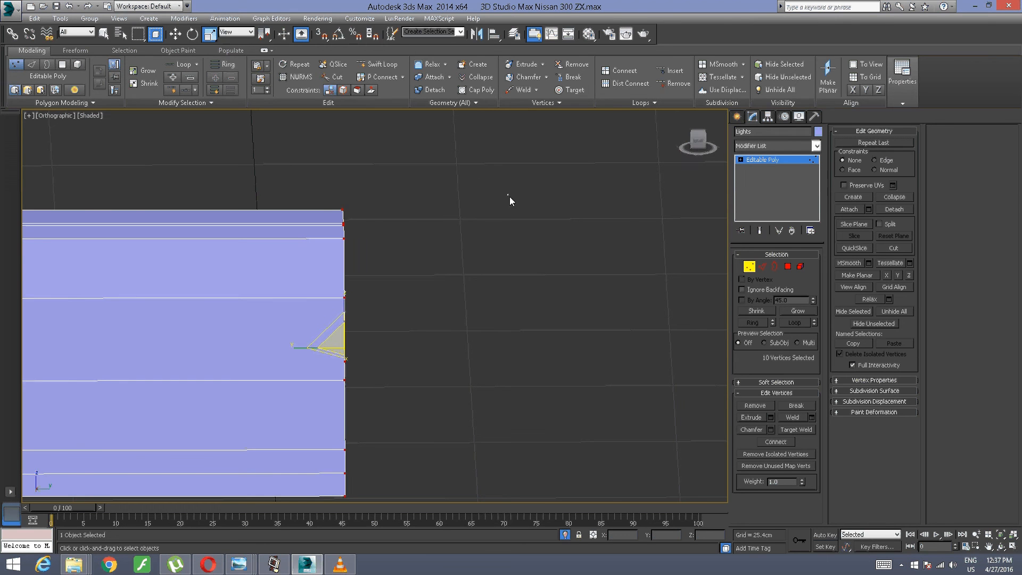
{"action": "left_click", "coordinate": [484, 211]}
Step: Select the side wall's back-edge vertices down the rounded end and at the start of the lower wall
{"action": "scroll", "coordinate": [483, 212], "scroll_direction": "down", "scroll_amount": 5}
{"action": "middle_click_drag", "start_coordinate": [484, 212], "coordinate": [357, 255], "text": "alt"}
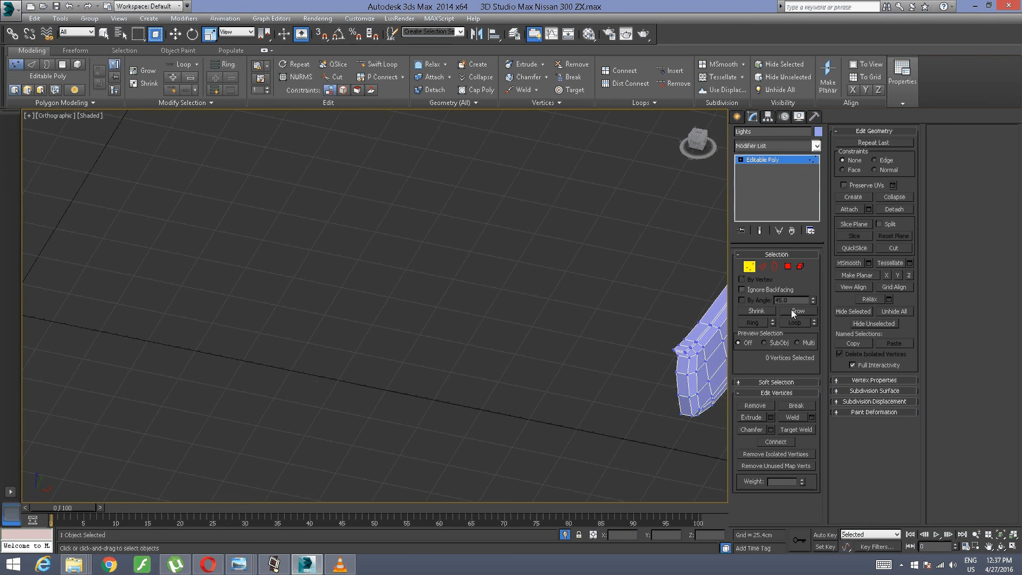
{"action": "middle_click_drag", "start_coordinate": [520, 321], "coordinate": [76, 166]}
{"action": "scroll", "coordinate": [105, 246], "scroll_direction": "up", "scroll_amount": 5}
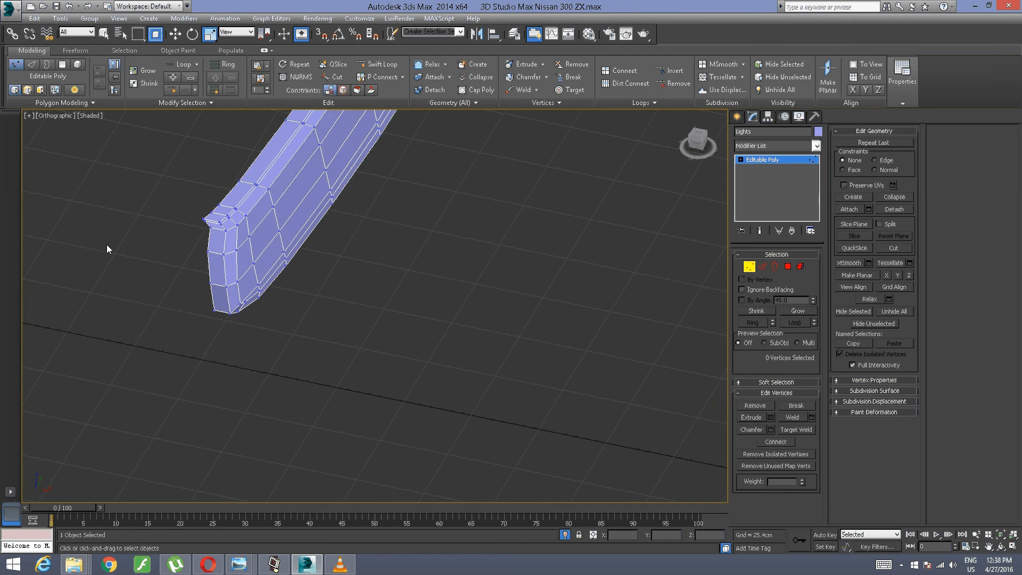
{"action": "scroll", "coordinate": [261, 235], "scroll_direction": "up", "scroll_amount": 2}
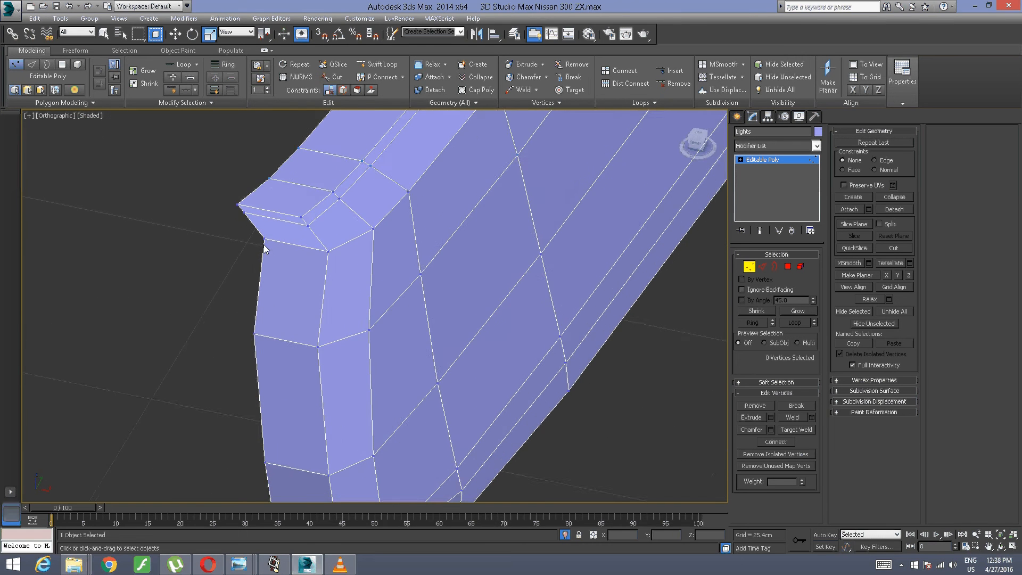
{"action": "scroll", "coordinate": [250, 259], "scroll_direction": "down", "scroll_amount": 2}
{"action": "left_click_drag", "start_coordinate": [240, 250], "coordinate": [271, 235]}
{"action": "left_click_drag", "start_coordinate": [193, 343], "coordinate": [273, 290], "text": "ctrl"}
{"action": "left_click_drag", "start_coordinate": [209, 448], "coordinate": [273, 387], "text": "ctrl"}
{"action": "middle_click_drag", "start_coordinate": [208, 441], "coordinate": [254, 430], "text": "alt"}
{"action": "left_click_drag", "start_coordinate": [251, 493], "coordinate": [305, 443], "text": "ctrl"}
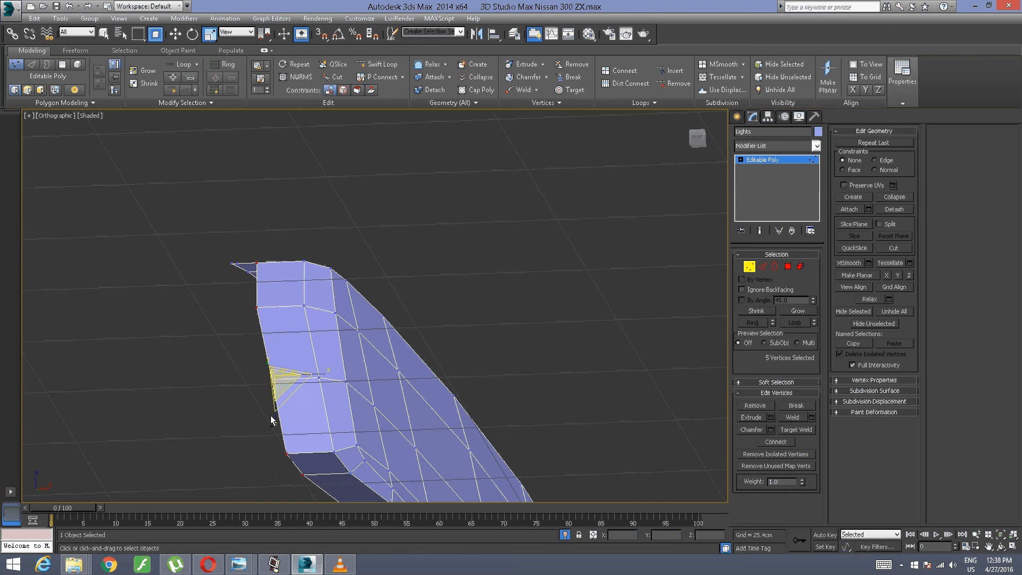
{"action": "middle_click_drag", "start_coordinate": [271, 417], "coordinate": [206, 243], "text": "alt"}
{"action": "middle_click_drag", "start_coordinate": [222, 339], "coordinate": [183, 318]}
{"action": "left_click_drag", "start_coordinate": [205, 340], "coordinate": [267, 272], "text": "ctrl"}
{"action": "left_click_drag", "start_coordinate": [300, 349], "coordinate": [333, 302], "text": "ctrl"}
{"action": "middle_click_drag", "start_coordinate": [175, 416], "coordinate": [176, 292]}
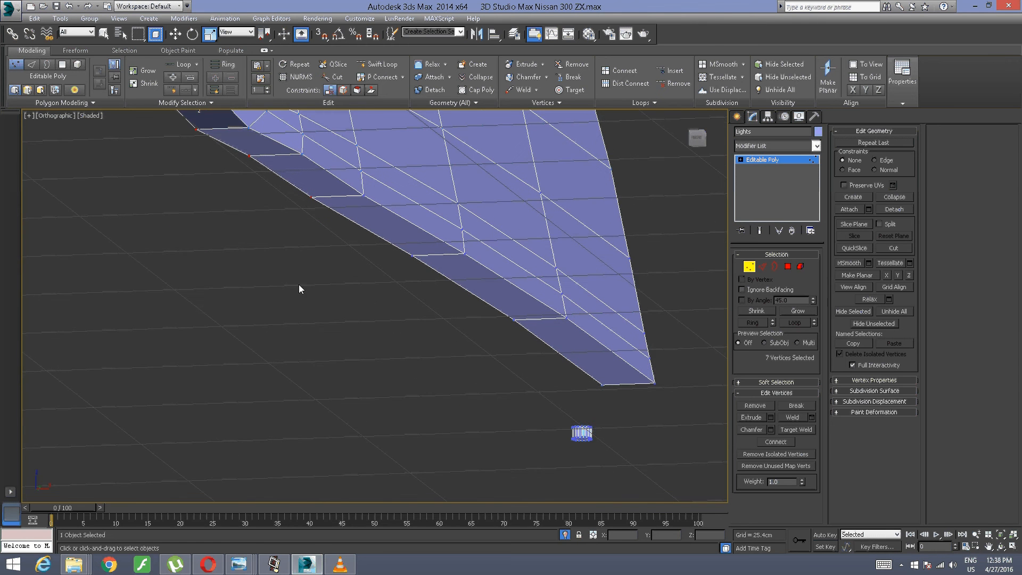
Step: Add the remaining lower-wall back-edge vertices and move the whole selection along X to about 421.56 cm
{"action": "middle_click_drag", "start_coordinate": [374, 266], "coordinate": [288, 311]}
{"action": "left_click_drag", "start_coordinate": [267, 334], "coordinate": [349, 304], "text": "ctrl"}
{"action": "left_click_drag", "start_coordinate": [434, 384], "coordinate": [417, 364], "text": "ctrl"}
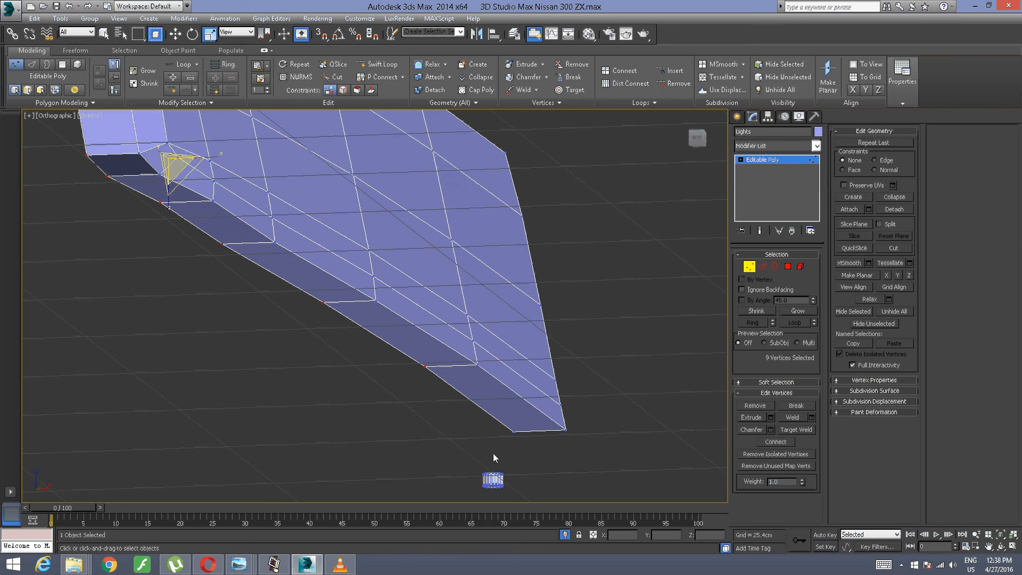
{"action": "left_click_drag", "start_coordinate": [492, 447], "coordinate": [529, 432], "text": "ctrl"}
{"action": "scroll", "coordinate": [525, 400], "scroll_direction": "down", "scroll_amount": 5}
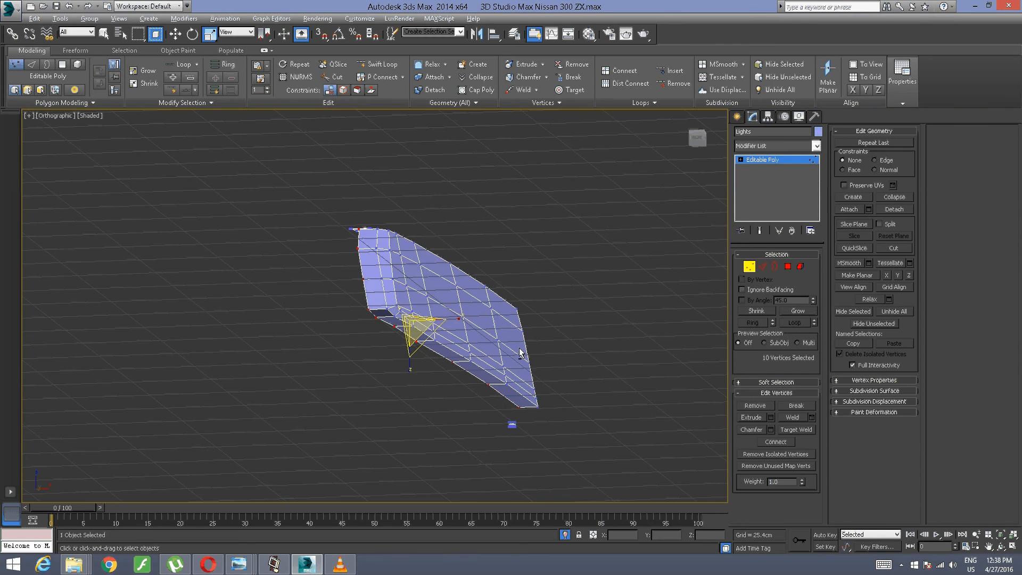
{"action": "middle_click_drag", "start_coordinate": [522, 353], "coordinate": [255, 179], "text": "alt"}
{"action": "middle_click_drag", "start_coordinate": [386, 409], "coordinate": [391, 382], "text": "alt"}
{"action": "scroll", "coordinate": [391, 407], "scroll_direction": "up", "scroll_amount": 3}
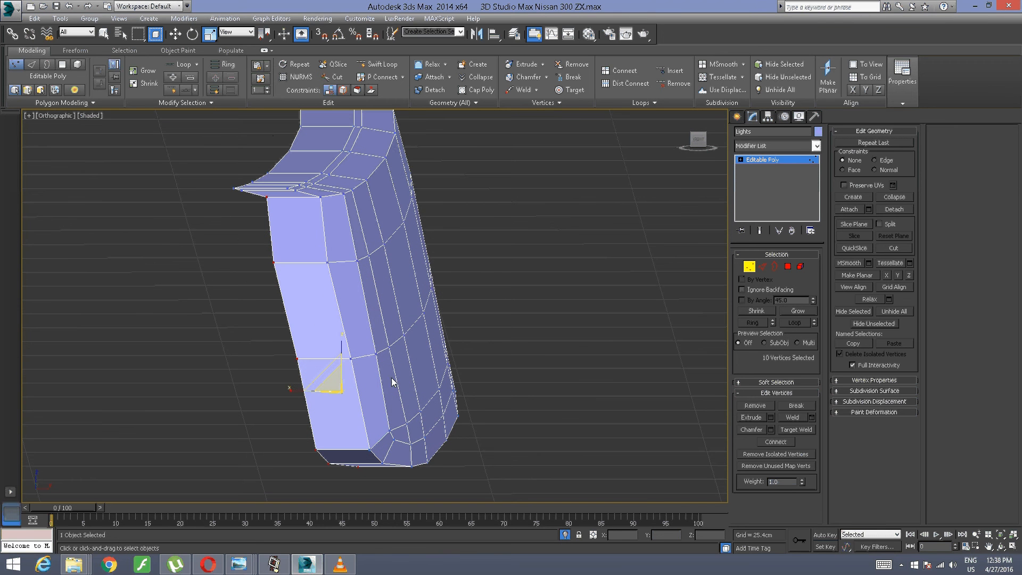
{"action": "left_click", "coordinate": [175, 34]}
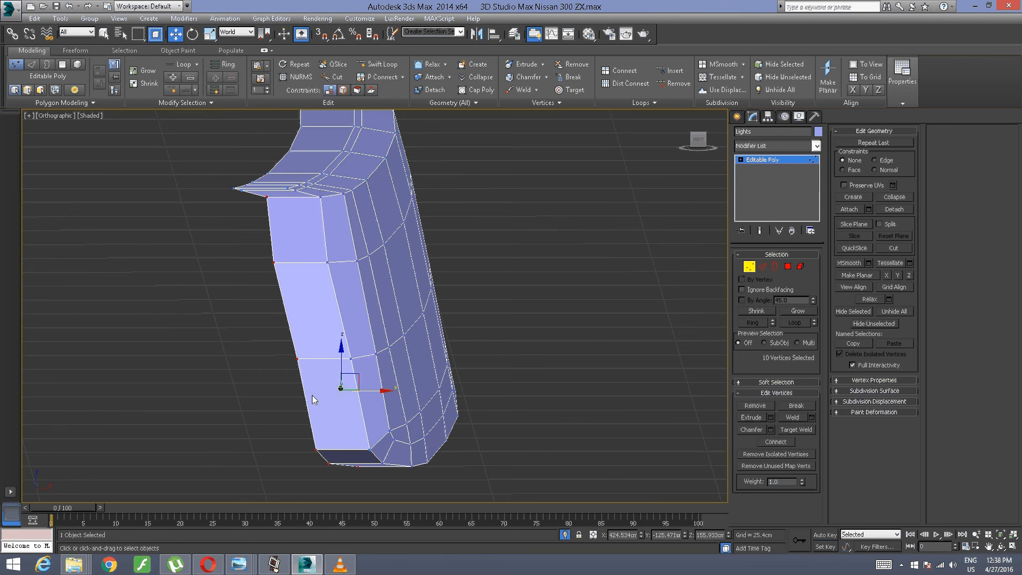
{"action": "left_click_drag", "start_coordinate": [375, 390], "coordinate": [349, 390]}
Step: Clear the selection and select the protruding back-edge vertex at the upper corner of the rounded end
{"action": "middle_click_drag", "start_coordinate": [254, 307], "coordinate": [301, 344]}
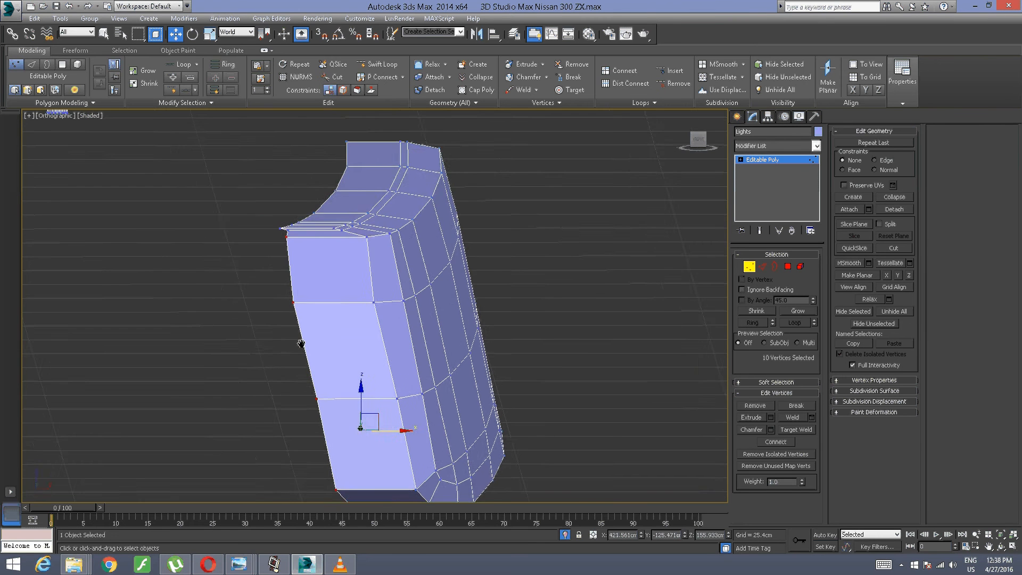
{"action": "scroll", "coordinate": [299, 267], "scroll_direction": "up", "scroll_amount": 3}
{"action": "middle_click_drag", "start_coordinate": [299, 267], "coordinate": [282, 418]}
{"action": "scroll", "coordinate": [339, 313], "scroll_direction": "up", "scroll_amount": 4}
{"action": "left_click", "coordinate": [282, 418]}
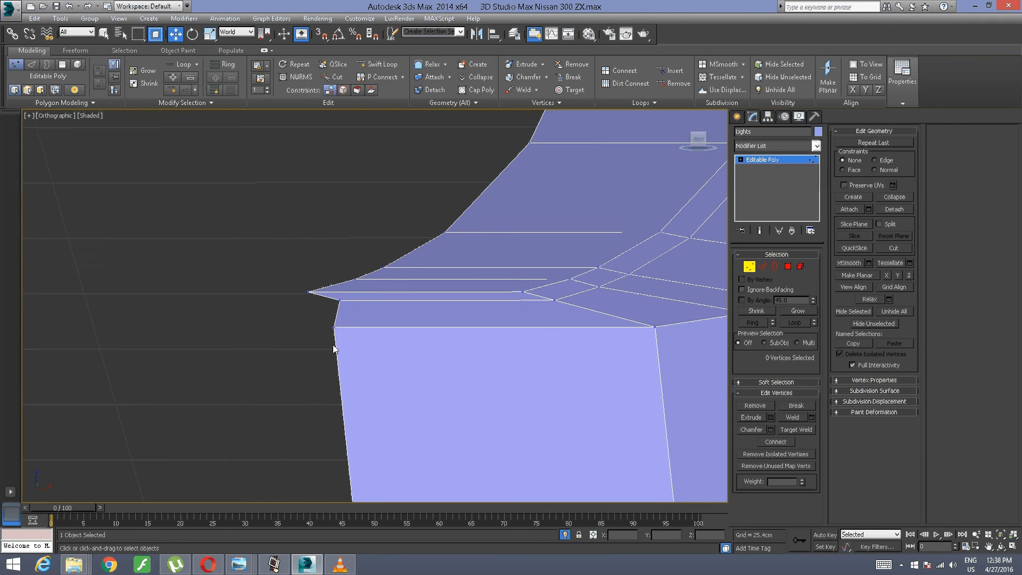
{"action": "left_click_drag", "start_coordinate": [296, 306], "coordinate": [365, 301]}
{"action": "middle_click_drag", "start_coordinate": [360, 313], "coordinate": [321, 340], "text": "alt"}
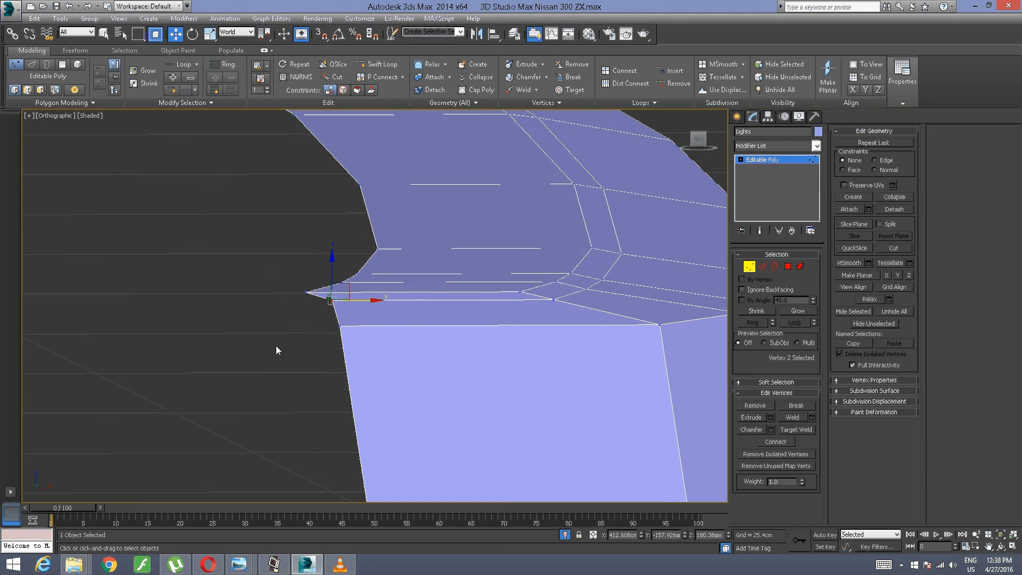
{"action": "left_click_drag", "start_coordinate": [255, 334], "coordinate": [300, 303]}
{"action": "middle_click_drag", "start_coordinate": [301, 301], "coordinate": [292, 311], "text": "alt"}
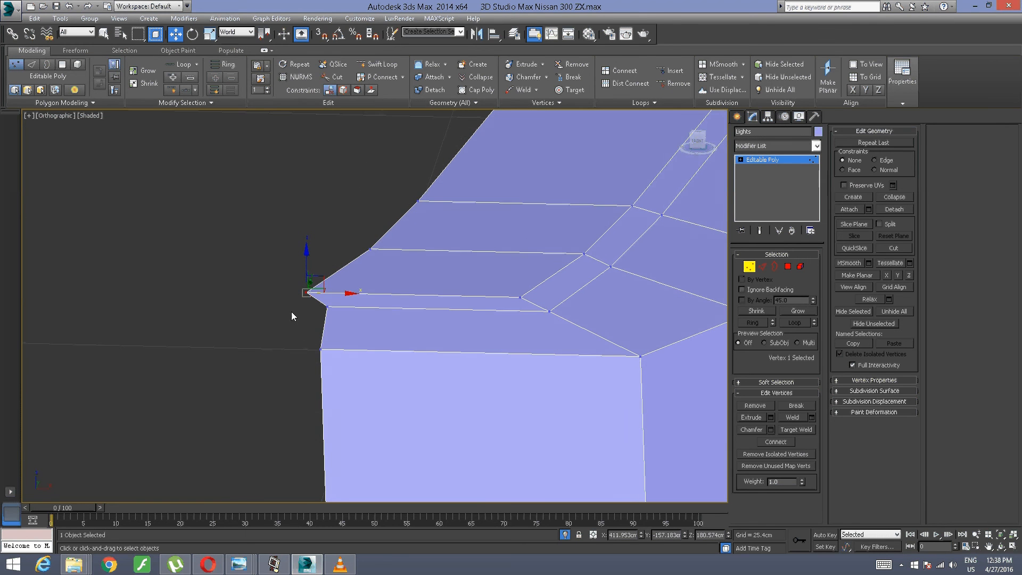
Step: Add the back-edge vertices along the upper wall and move all seven along X to about 417.62 cm
{"action": "left_click_drag", "start_coordinate": [326, 236], "coordinate": [385, 280]}
{"action": "middle_click_drag", "start_coordinate": [430, 210], "coordinate": [454, 310], "text": "alt"}
{"action": "left_click", "coordinate": [376, 336], "text": "ctrl"}
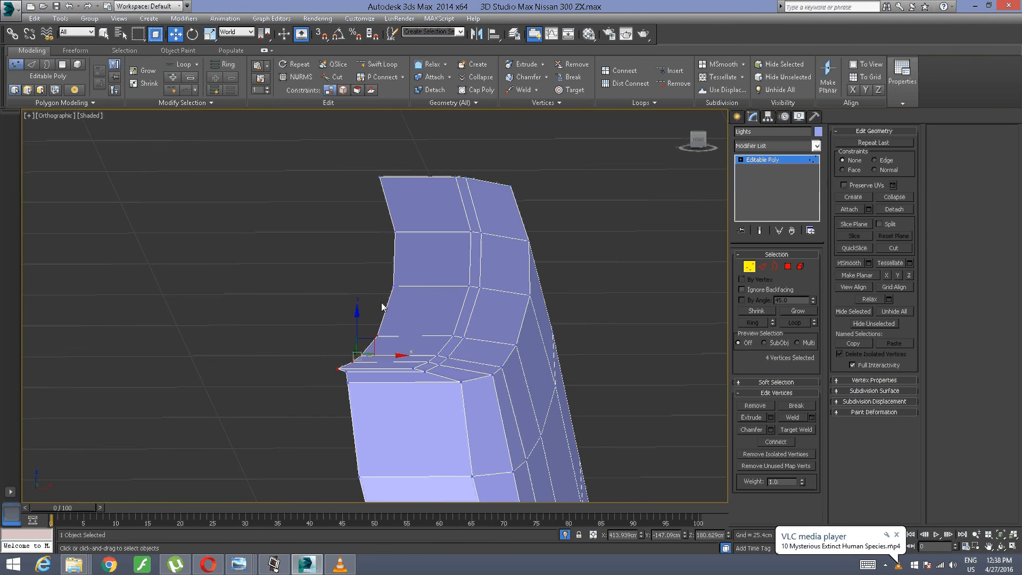
{"action": "left_click", "coordinate": [393, 285], "text": "ctrl"}
{"action": "left_click", "coordinate": [394, 233], "text": "ctrl"}
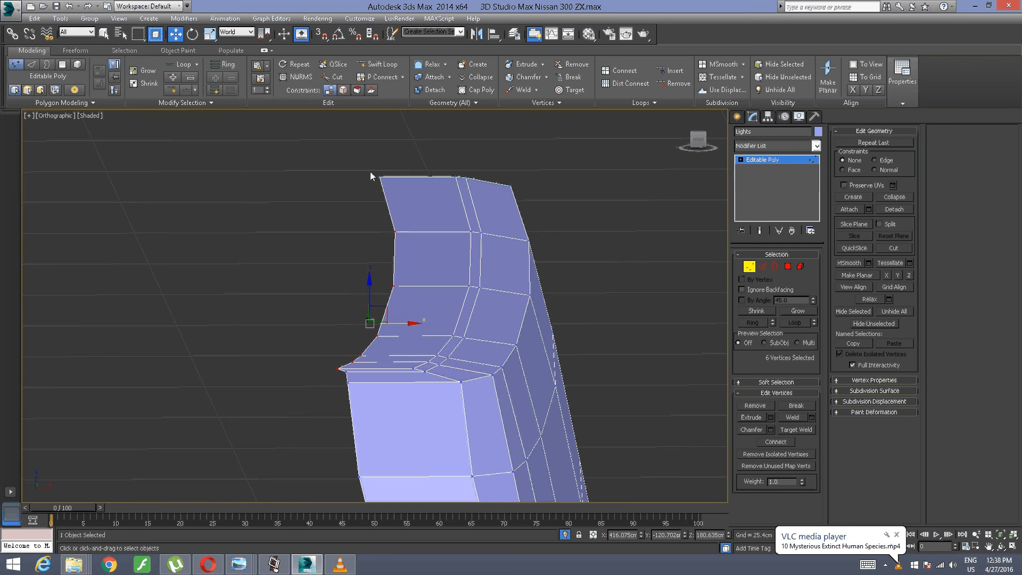
{"action": "left_click", "coordinate": [380, 177], "text": "ctrl"}
{"action": "scroll", "coordinate": [376, 257], "scroll_direction": "up", "scroll_amount": 5}
{"action": "mouse_move", "coordinate": [381, 339]}
{"action": "middle_mouse_down", "text": "alt"}
{"action": "mouse_move", "coordinate": [378, 365]}
{"action": "mouse_move", "coordinate": [394, 333]}
{"action": "middle_mouse_up", "text": "alt"}
{"action": "scroll", "coordinate": [228, 326], "scroll_direction": "up", "scroll_amount": 5}
{"action": "middle_click_drag", "start_coordinate": [222, 329], "coordinate": [205, 304], "text": "alt"}
{"action": "middle_click_drag", "start_coordinate": [385, 326], "coordinate": [351, 199]}
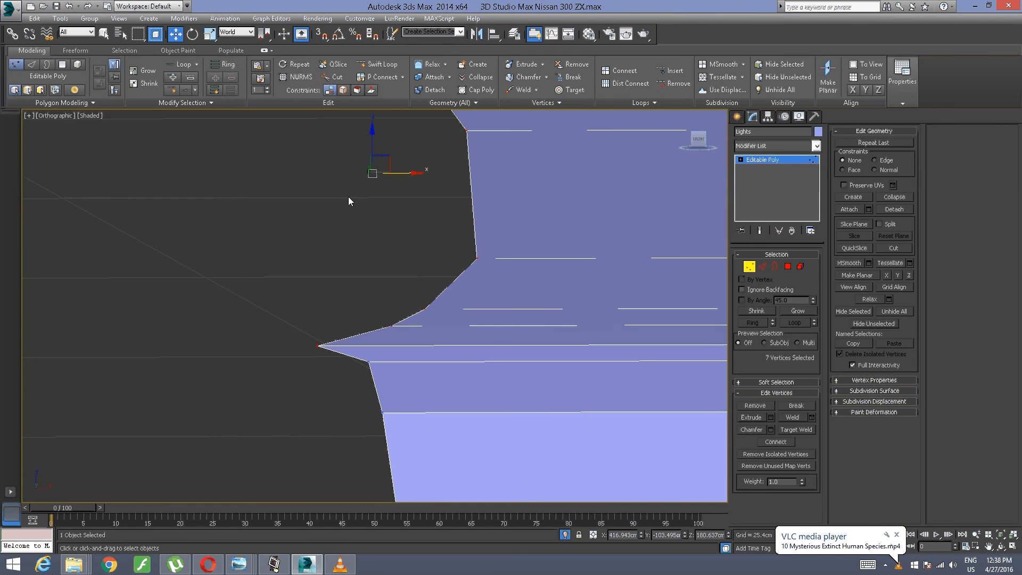
{"action": "left_click_drag", "start_coordinate": [411, 174], "coordinate": [451, 178]}
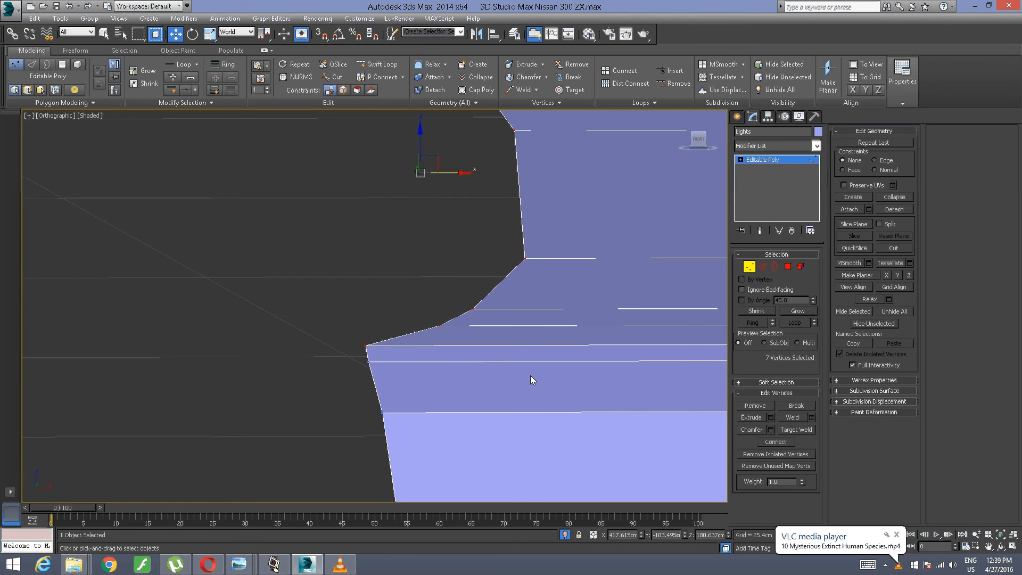
Step: Delete the detached curved strip and the small stray piece away from the panel at Polygon level
{"action": "middle_click_drag", "start_coordinate": [530, 376], "coordinate": [277, 408], "text": "alt"}
{"action": "scroll", "coordinate": [538, 411], "scroll_direction": "down", "scroll_amount": 5}
{"action": "scroll", "coordinate": [274, 405], "scroll_direction": "down", "scroll_amount": 4}
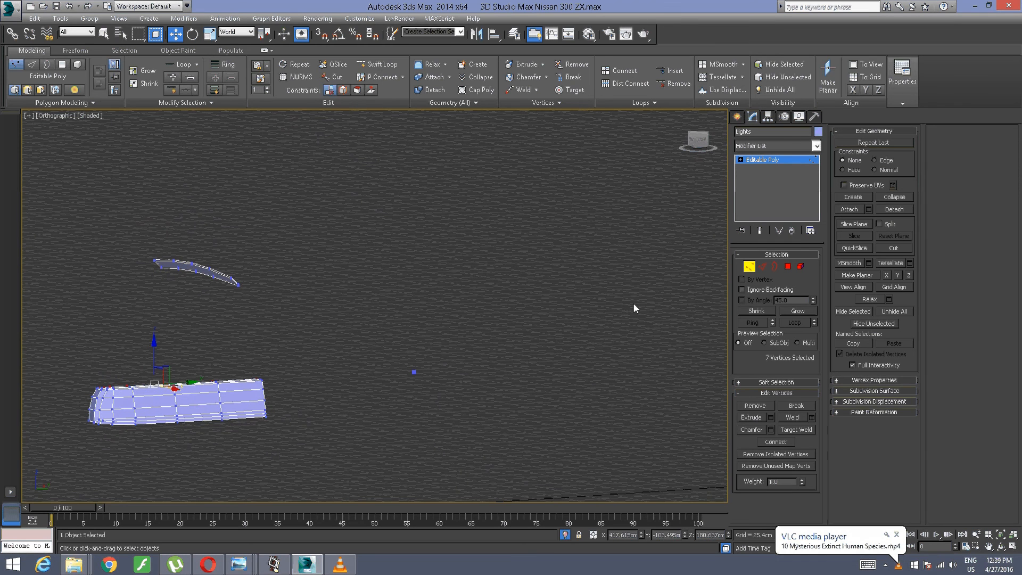
{"action": "left_click", "coordinate": [788, 266]}
{"action": "left_click_drag", "start_coordinate": [540, 324], "coordinate": [404, 420]}
{"action": "left_click_drag", "start_coordinate": [359, 195], "coordinate": [80, 352]}
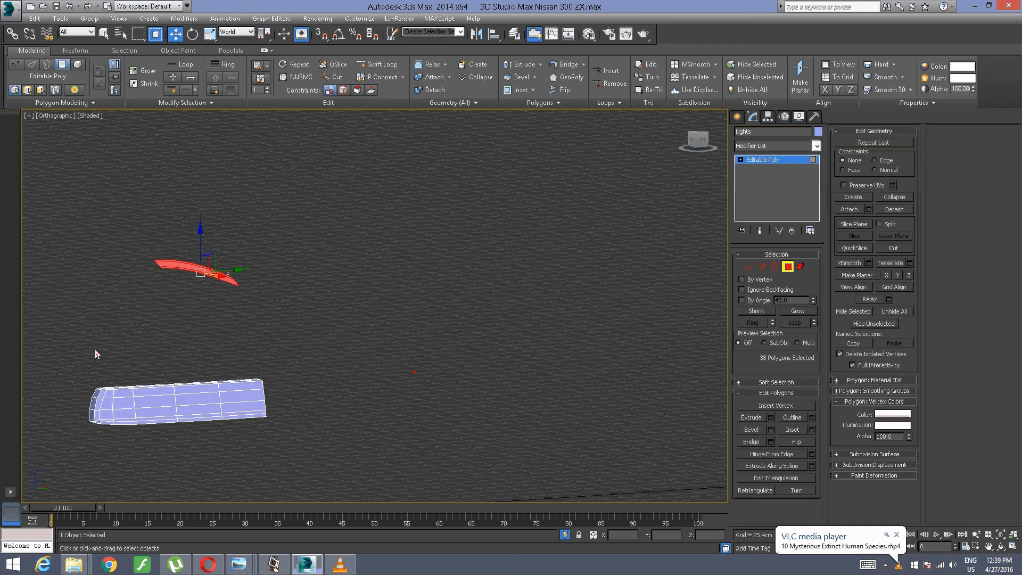
{"action": "key", "text": "Delete"}
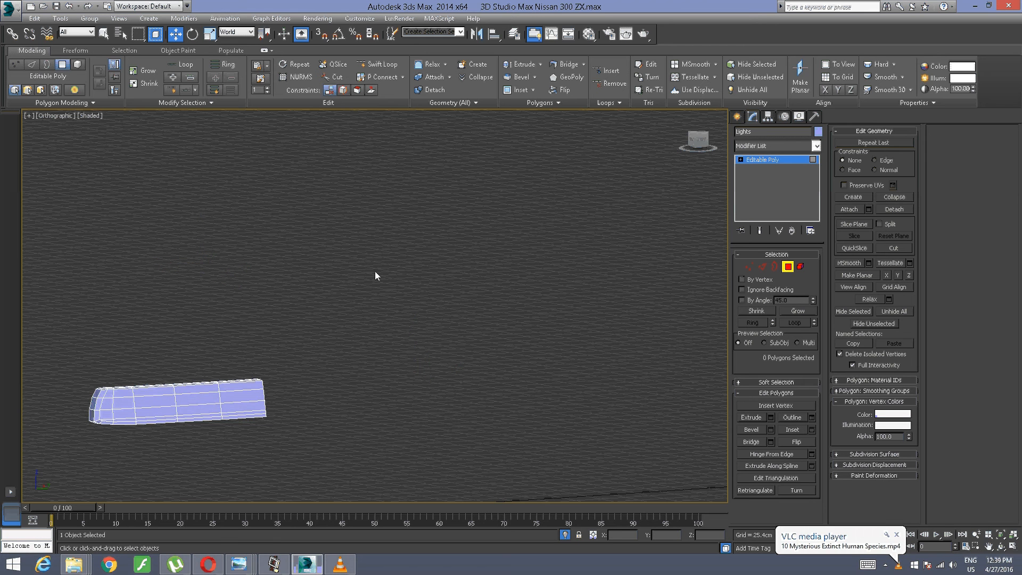
Step: Move the back-edge vertex just below the rounded end's upper corner slightly along X to about 413.67 cm
{"action": "middle_click_drag", "start_coordinate": [381, 380], "coordinate": [307, 350], "text": "alt"}
{"action": "scroll", "coordinate": [281, 353], "scroll_direction": "up", "scroll_amount": 3}
{"action": "scroll", "coordinate": [273, 340], "scroll_direction": "up", "scroll_amount": 3}
{"action": "left_click", "coordinate": [751, 266]}
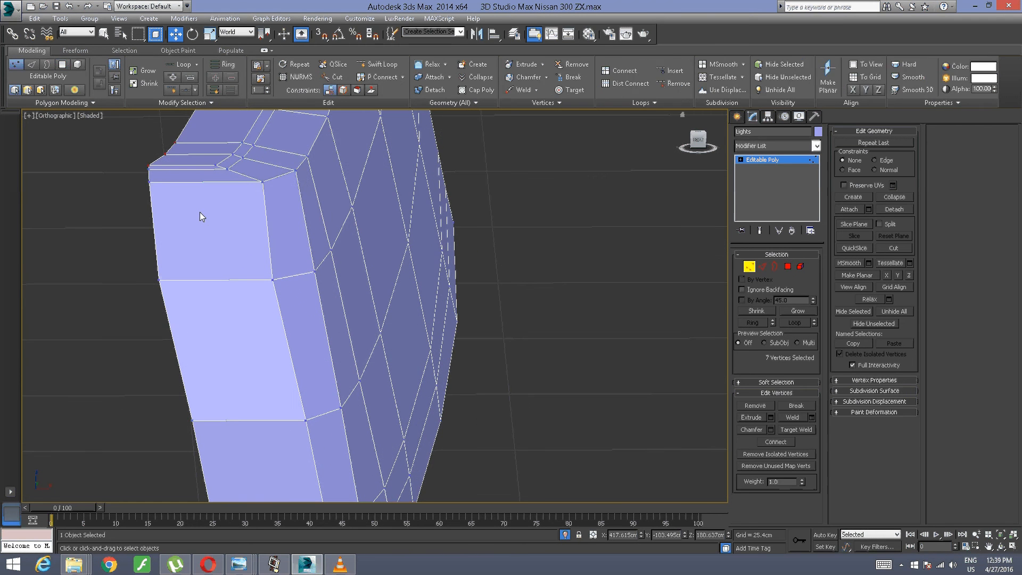
{"action": "left_click", "coordinate": [159, 280]}
{"action": "left_click_drag", "start_coordinate": [190, 281], "coordinate": [194, 281]}
{"action": "scroll", "coordinate": [245, 240], "scroll_direction": "down", "scroll_amount": 3}
{"action": "middle_click_drag", "start_coordinate": [264, 220], "coordinate": [133, 513], "text": "alt"}
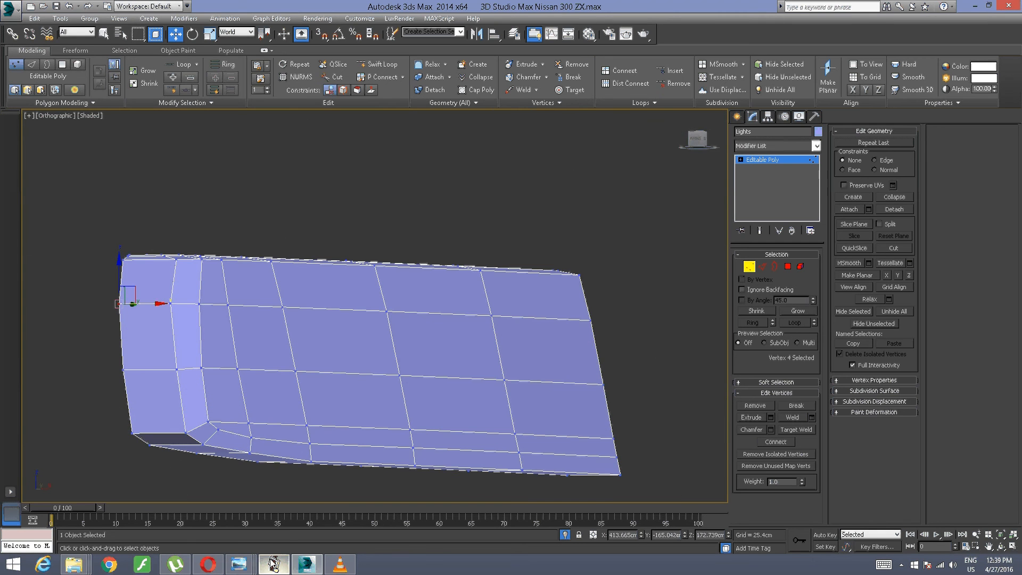
{"action": "left_click", "coordinate": [274, 565]}
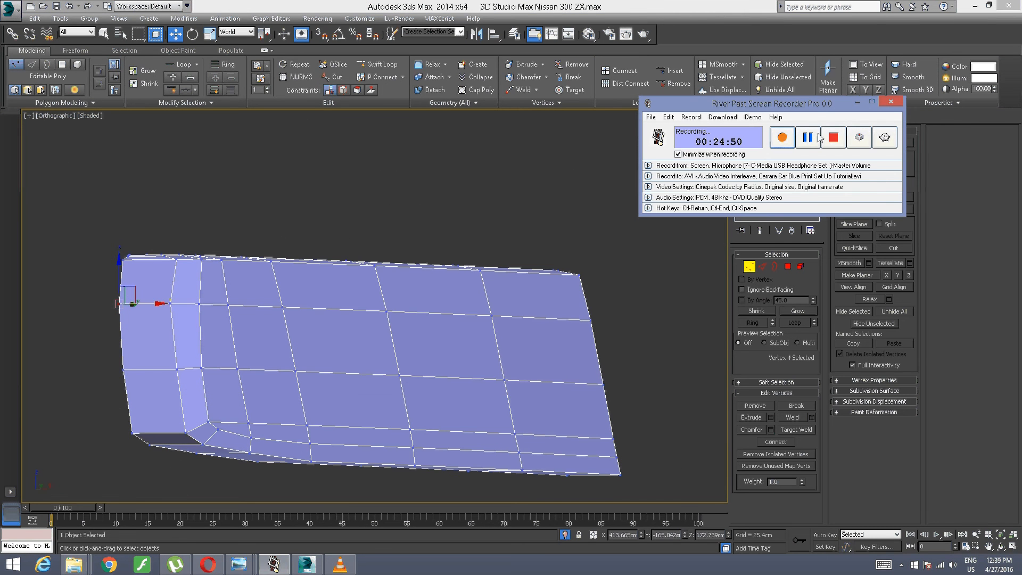